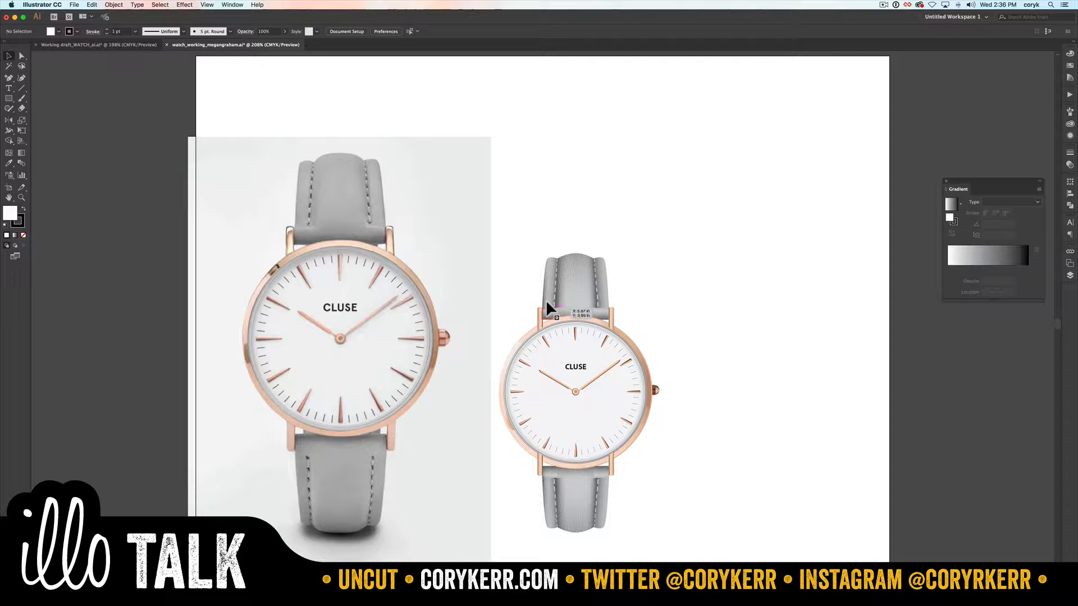
# Step: Show the rulers around the watch artboard
pyautogui.click(447, 274)
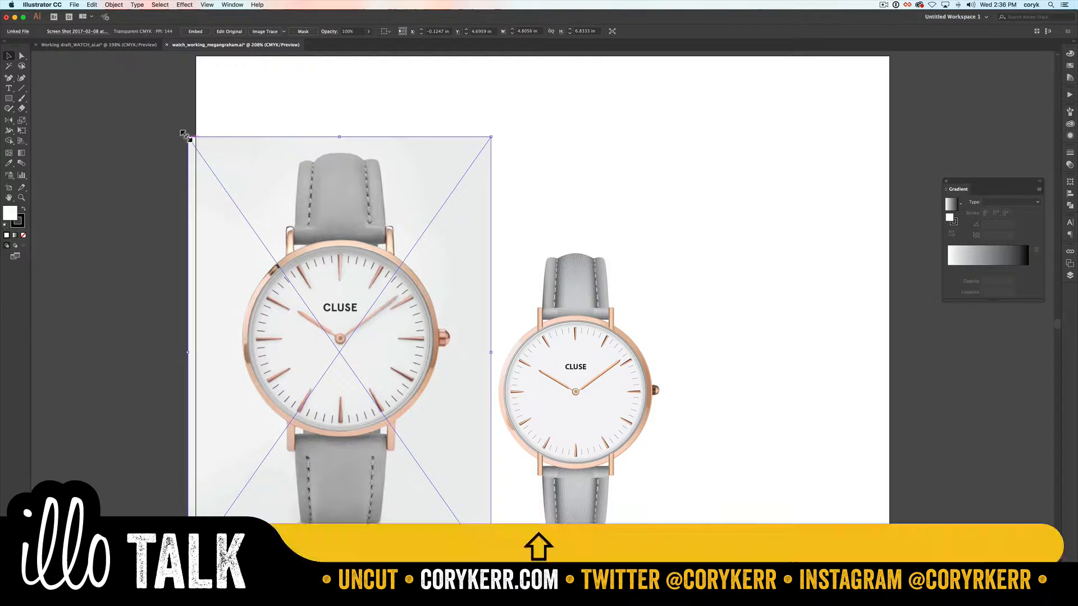
pyautogui.press('super+r')
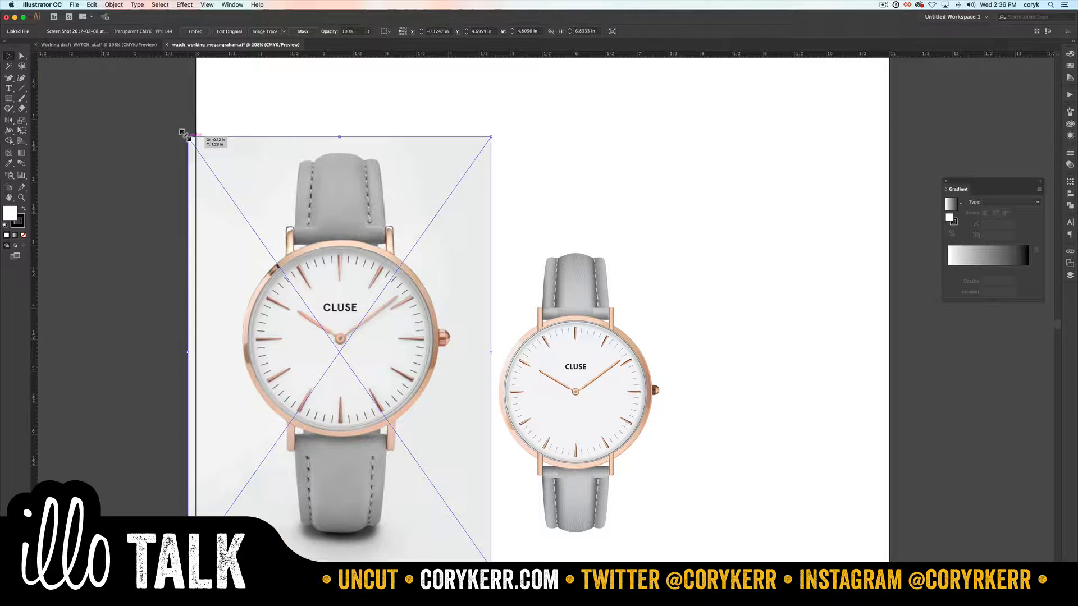
pyautogui.click(677, 240)
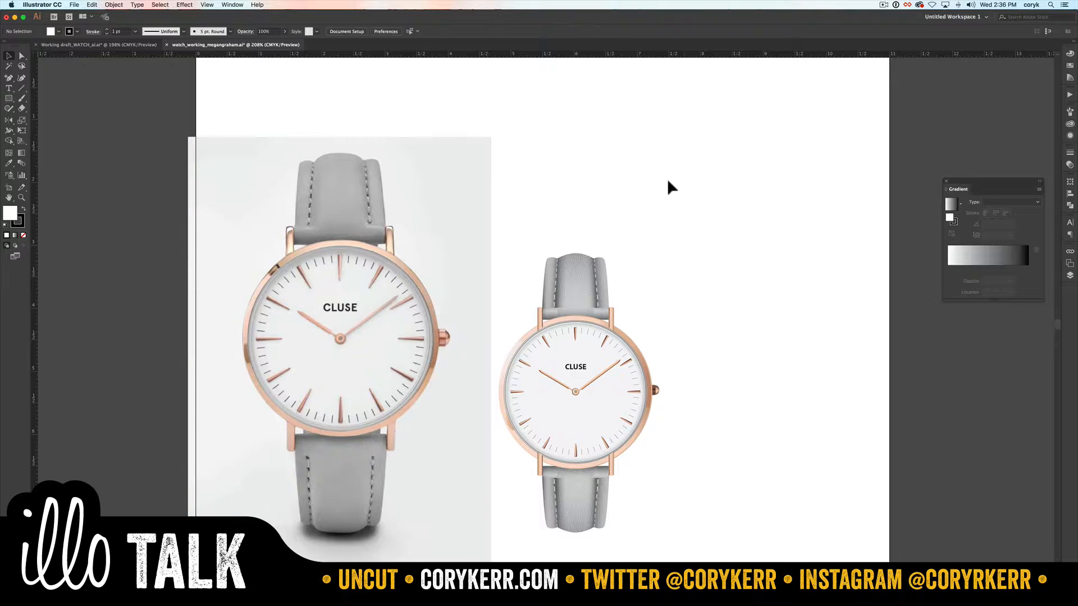
# Step: Scale up the whole vector watch illustration beside the reference photo to about 4.41 by 7.68 in
pyautogui.moveTo(688, 246); pyautogui.dragTo(489, 537)
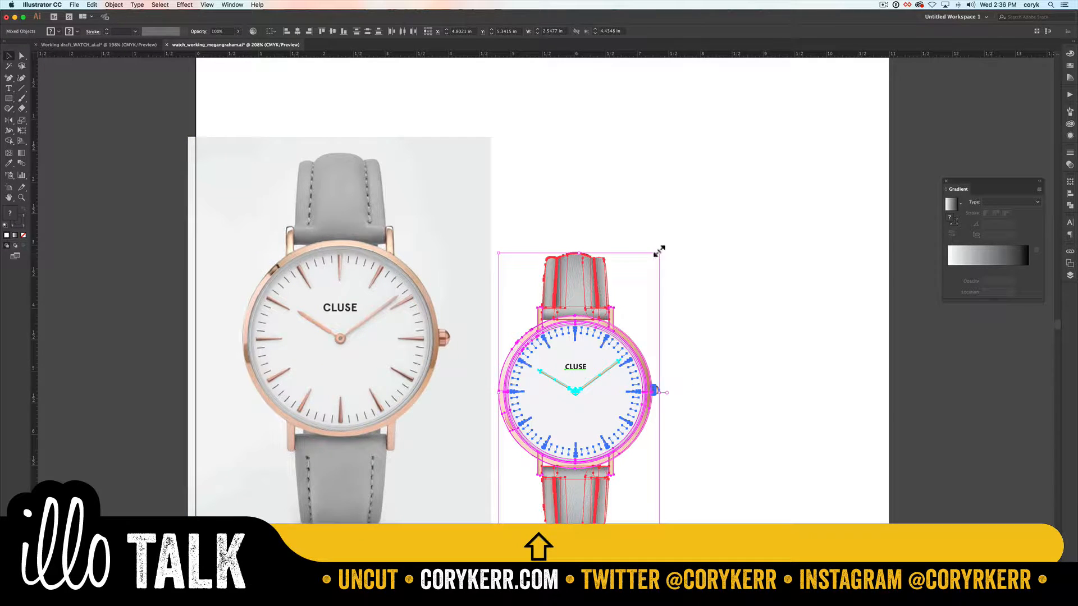
pyautogui.moveTo(657, 251); pyautogui.dragTo(826, 96)
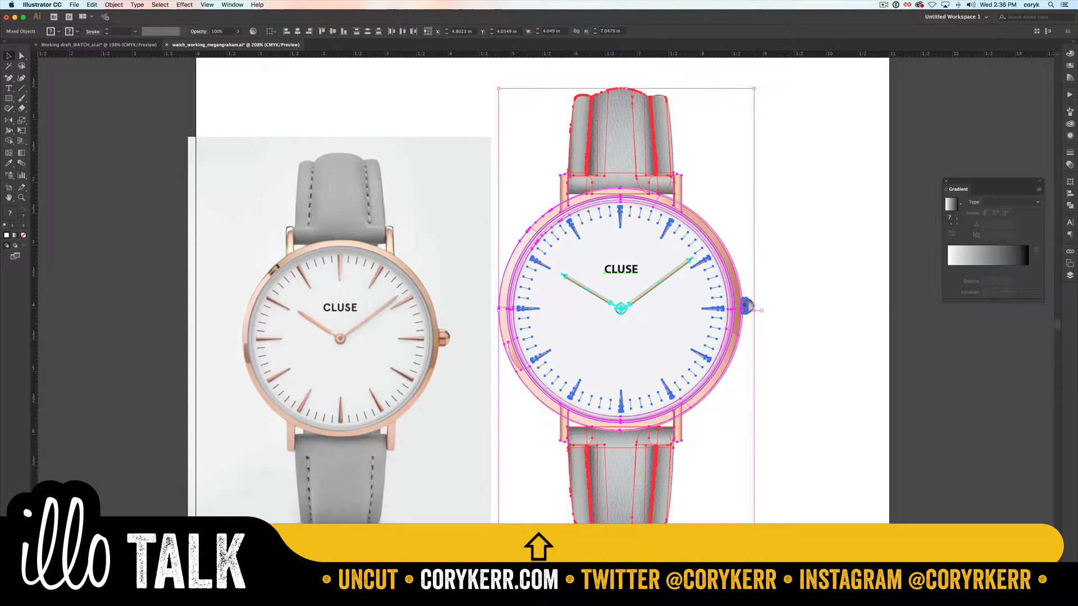
pyautogui.moveTo(754, 533); pyautogui.dragTo(774, 568)
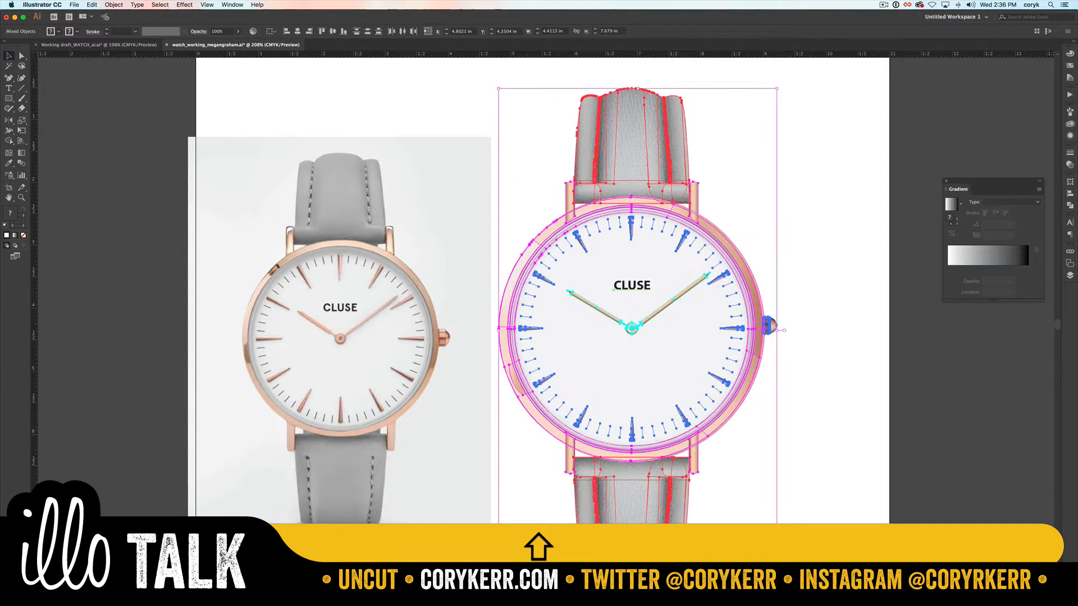
pyautogui.click(794, 460)
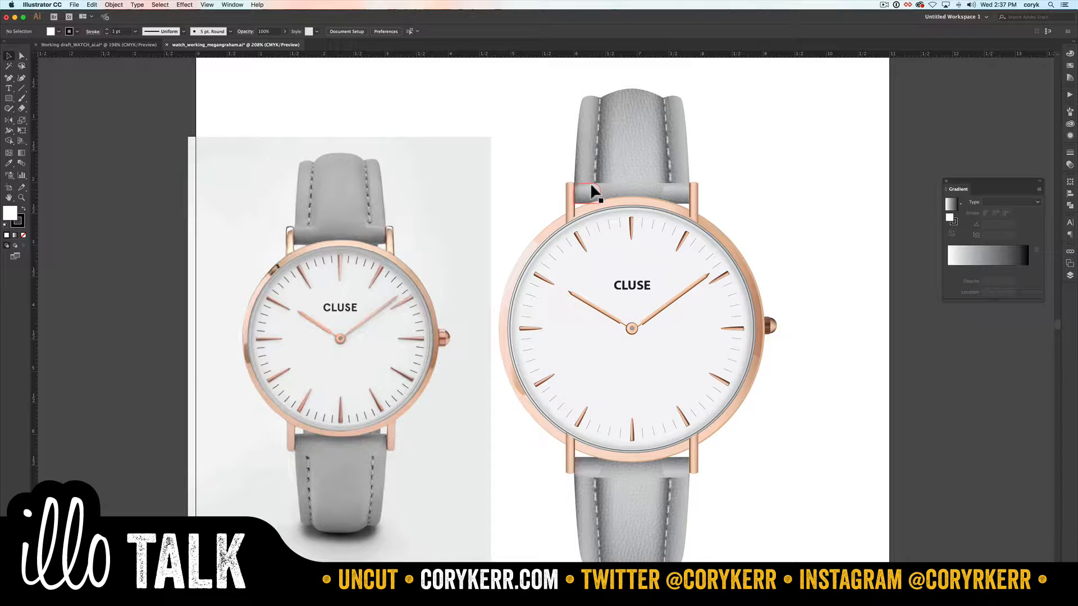
# Step: Isolate the upper strap group and select the left rounded highlight shape just above the watch case
pyautogui.press('z')
pyautogui.moveTo(565, 165); pyautogui.dragTo(698, 211)
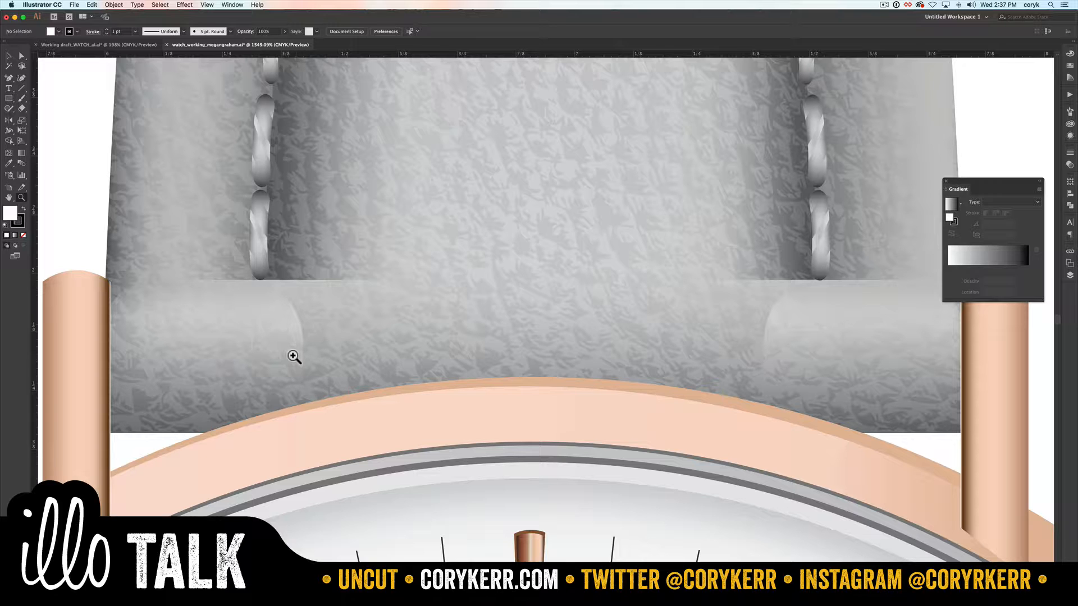
pyautogui.press('c')
pyautogui.press('v')
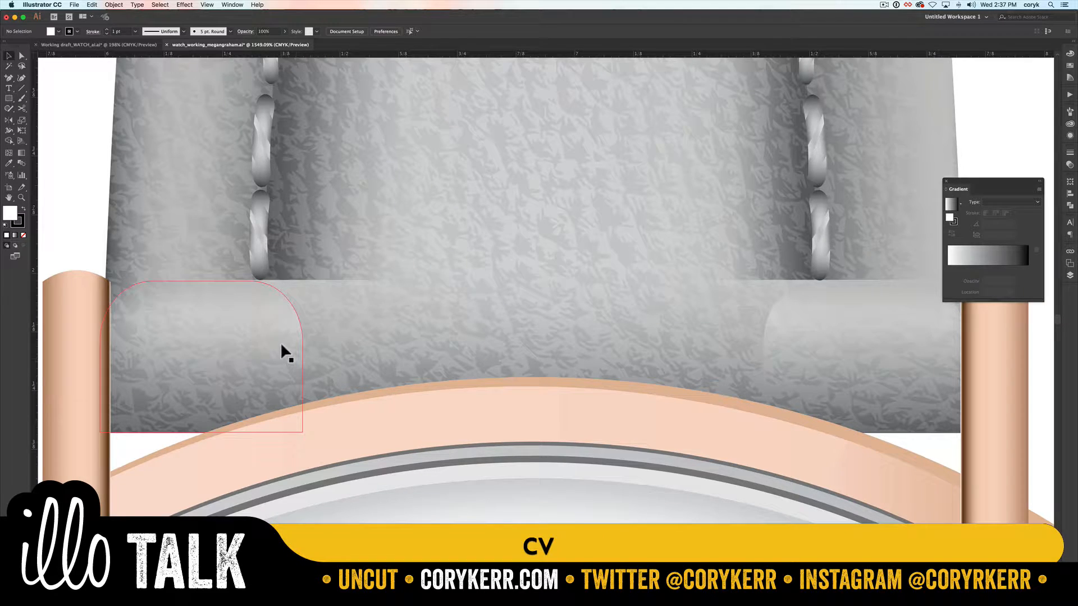
pyautogui.click(279, 343)
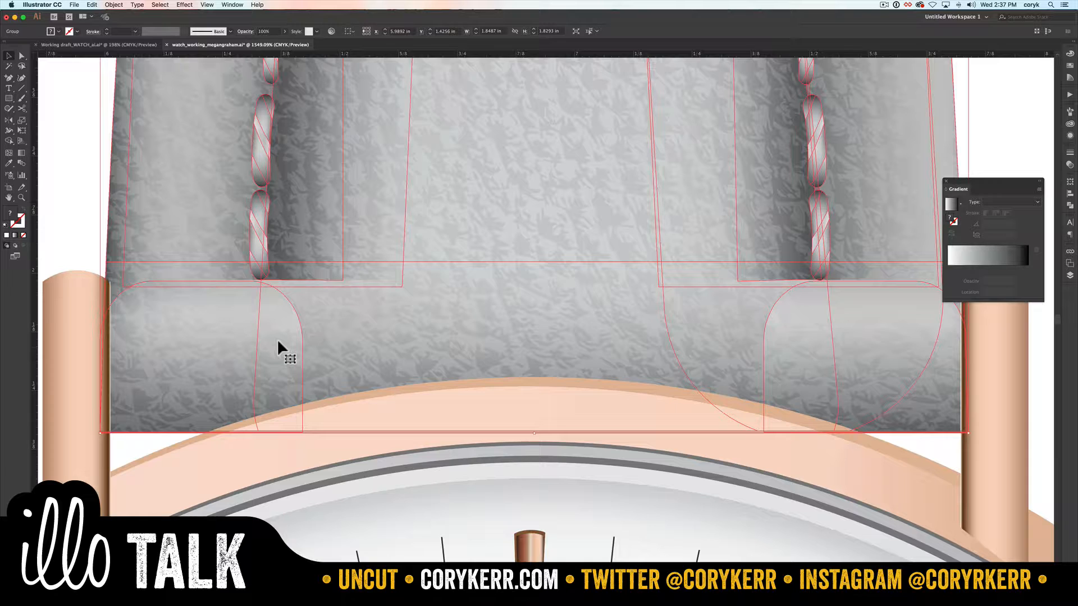
pyautogui.doubleClick(278, 342)
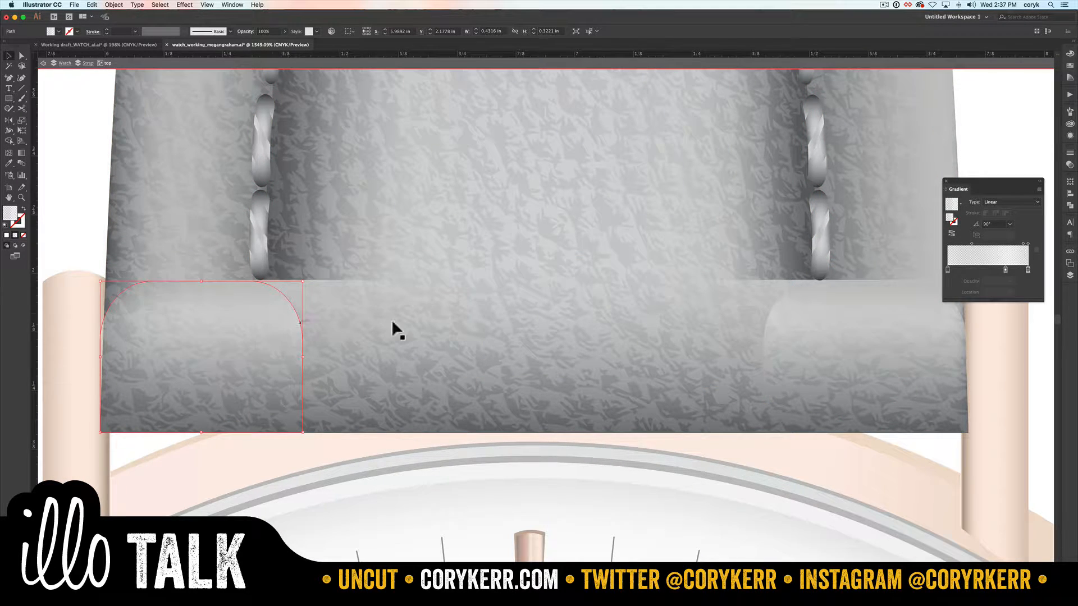
# Step: Examine the color, opacity and location of the stops in the highlight shape's linear gradient
pyautogui.click(1028, 270)
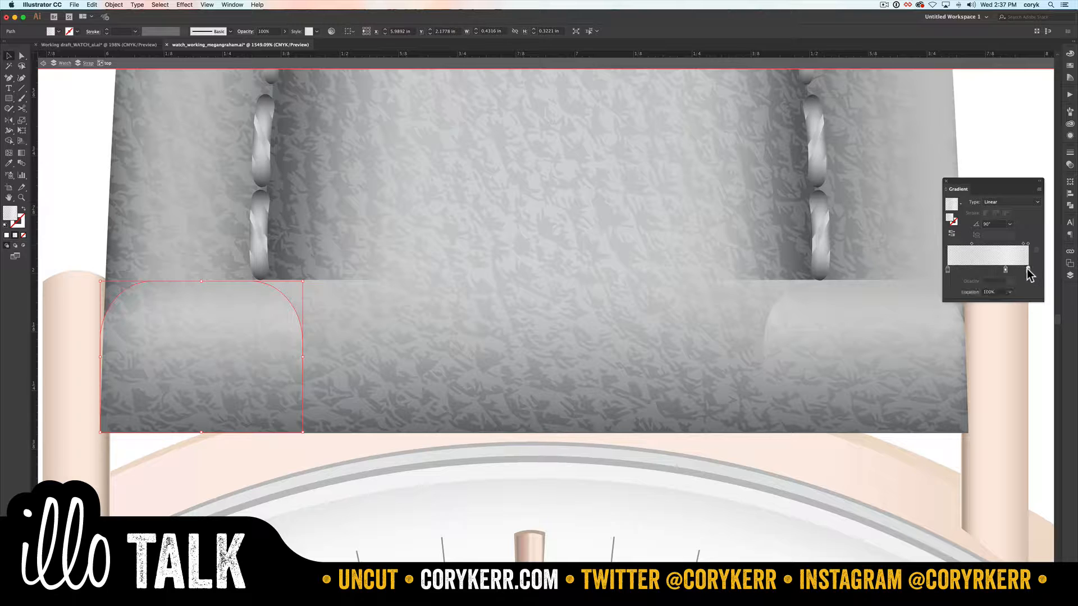
pyautogui.click(947, 270)
pyautogui.press('g')
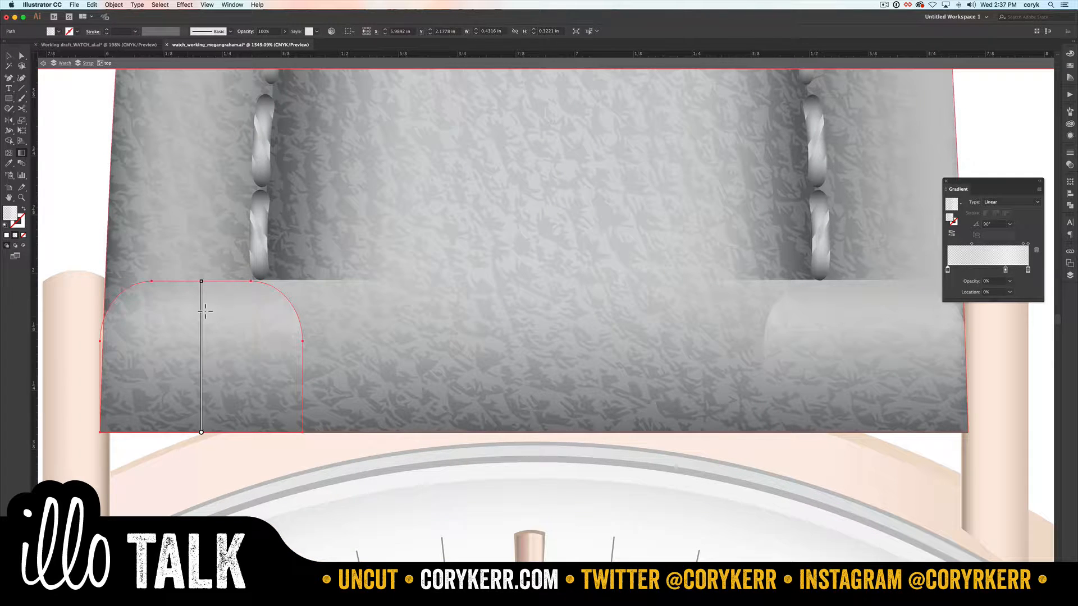
pyautogui.moveTo(202, 320)
pyautogui.doubleClick(202, 325)
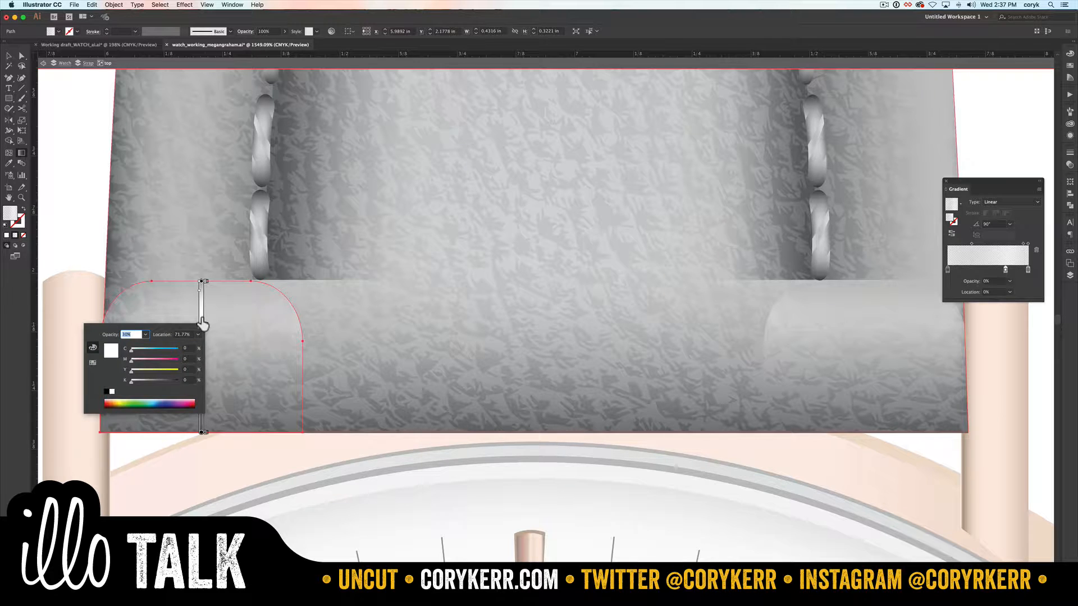
pyautogui.click(201, 282)
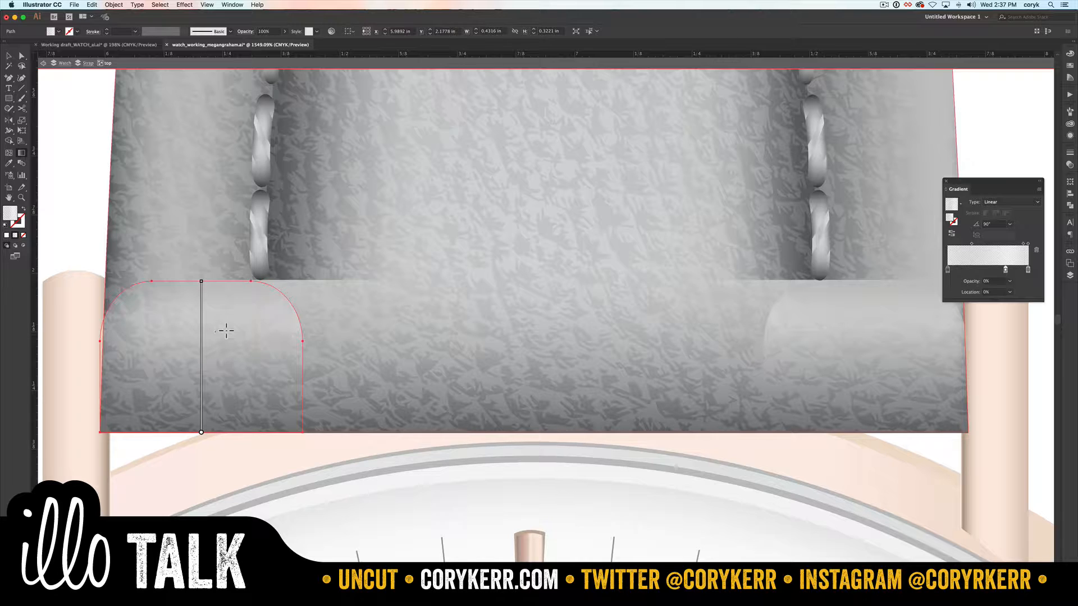
# Step: Replace the highlight shape's gradient with a solid white fill and no stroke
pyautogui.press('d')
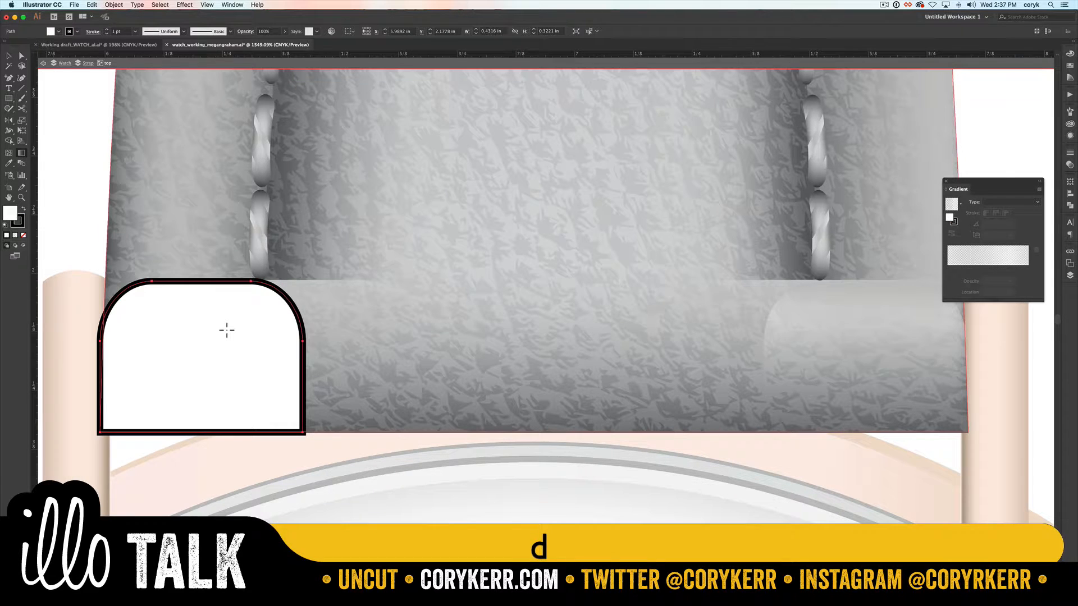
pyautogui.press('x')
pyautogui.press('/')
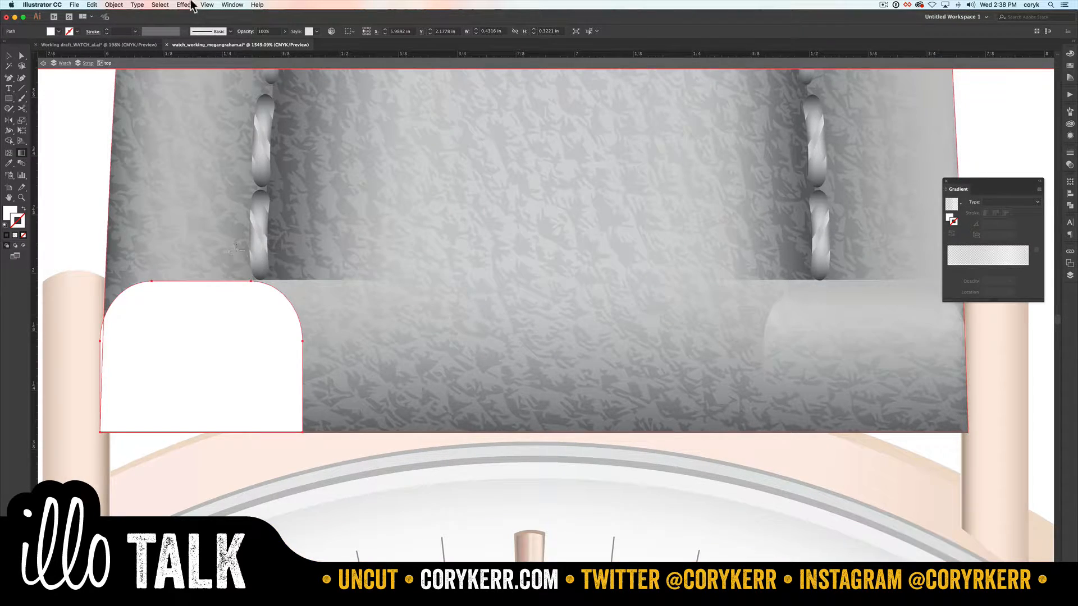
# Step: Apply a Gaussian Blur with a radius of about 8.9 pixels to the white highlight shape, with the preview on
pyautogui.click(184, 4)
pyautogui.moveTo(208, 166)
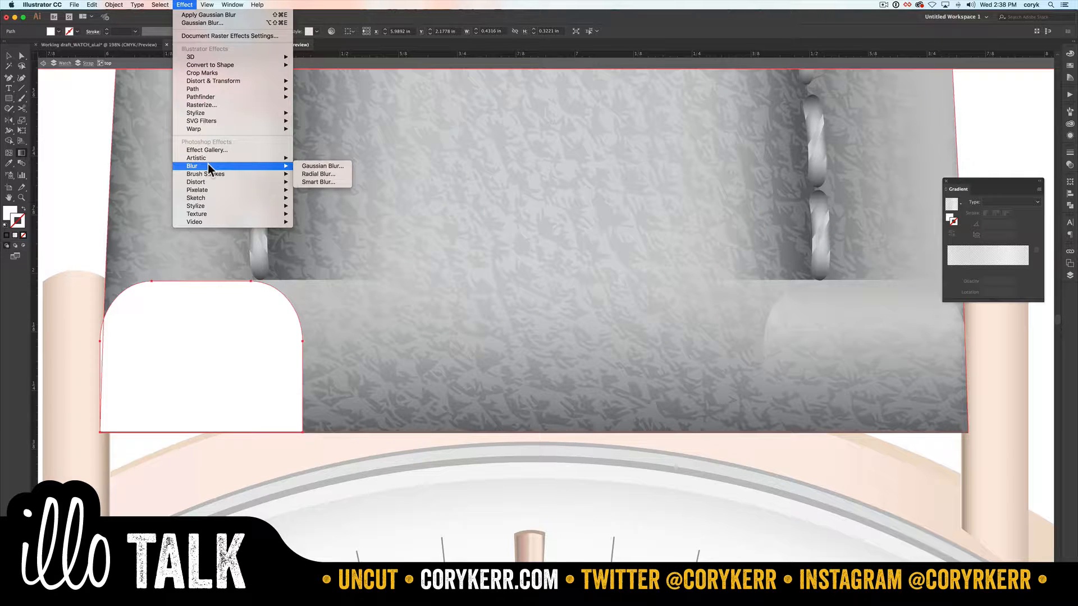
pyautogui.click(319, 166)
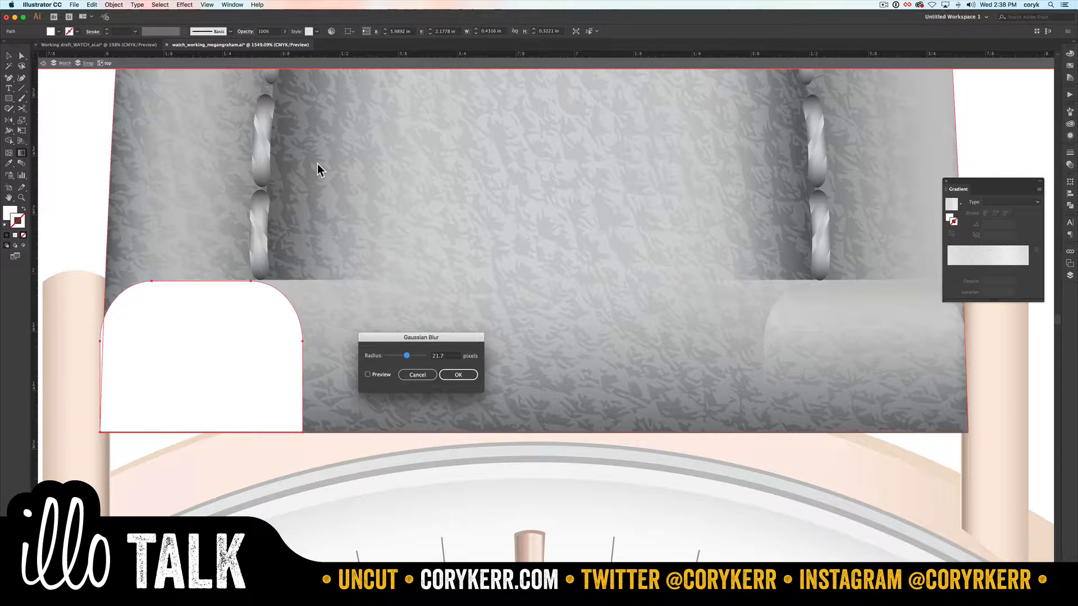
pyautogui.click(368, 374)
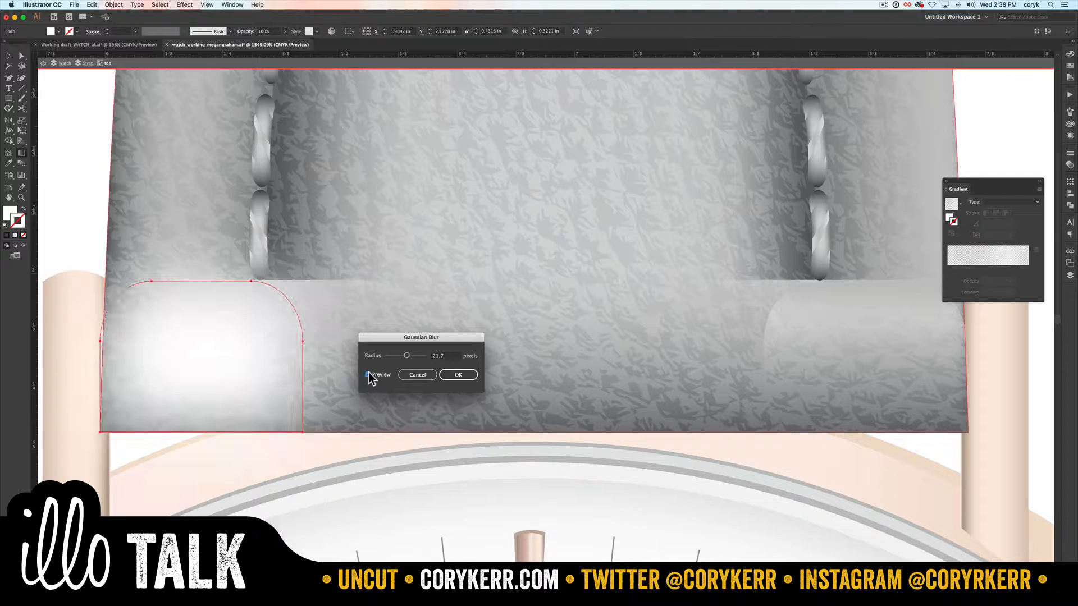
pyautogui.moveTo(405, 355); pyautogui.dragTo(403, 356)
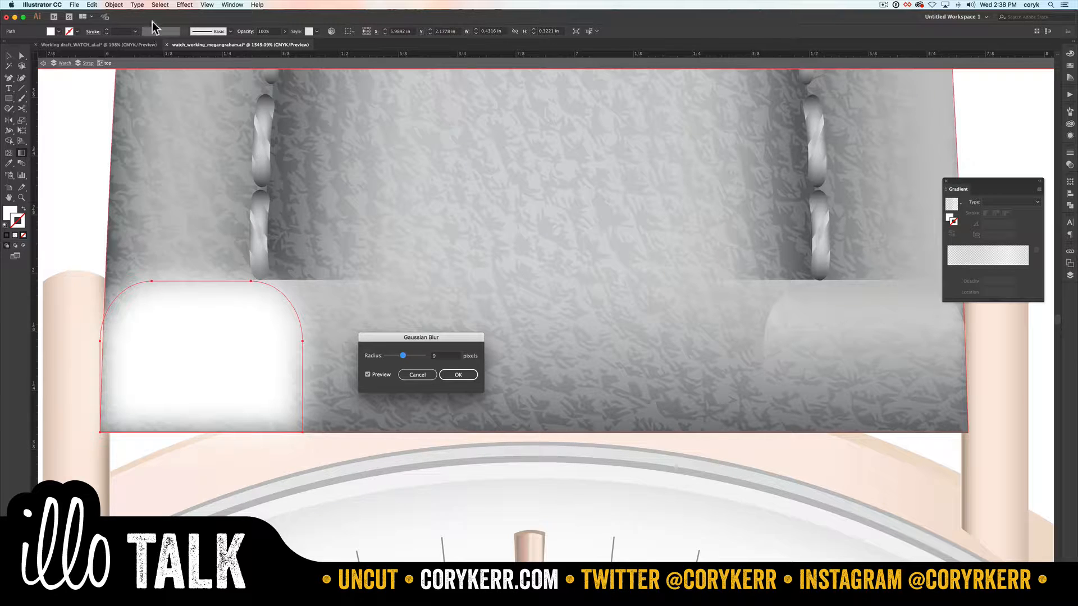
pyautogui.click(181, 5)
pyautogui.moveTo(400, 360); pyautogui.dragTo(400, 359)
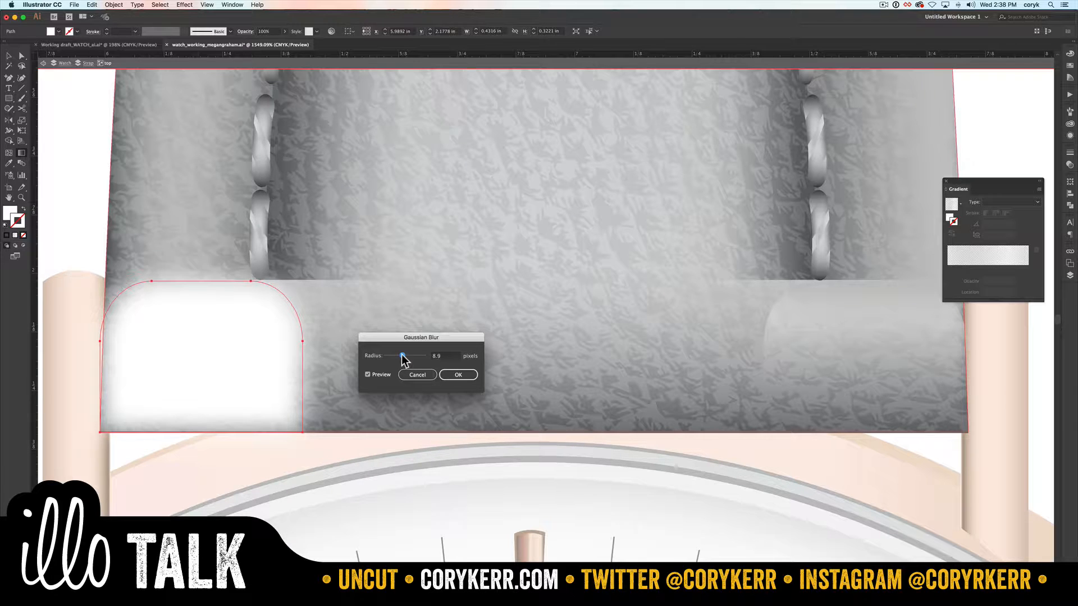
pyautogui.click(449, 374)
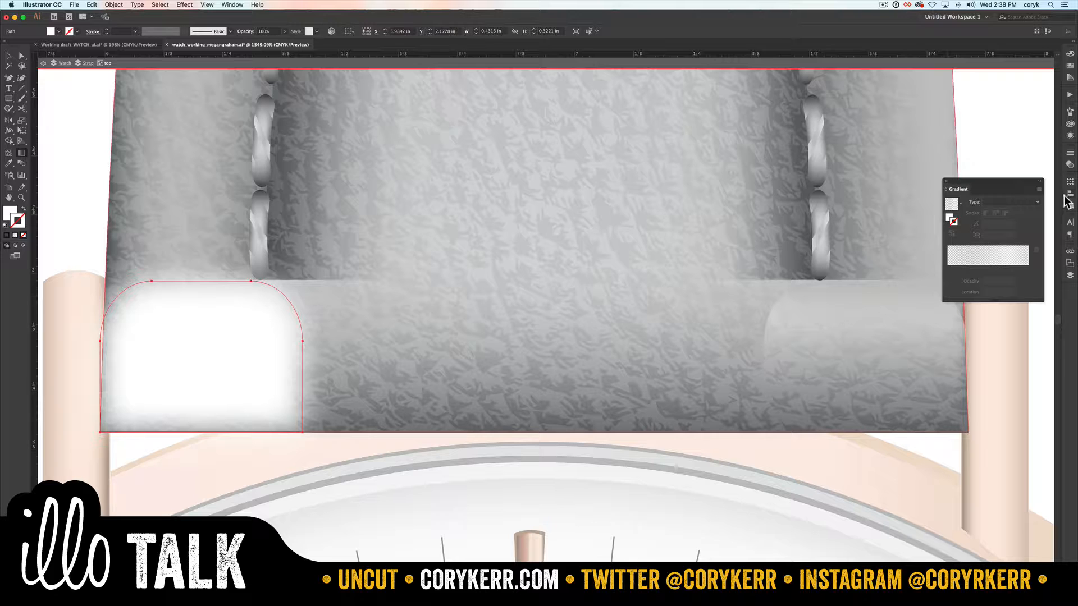
# Step: Try the Overlay blend mode on the blurred highlight, settle on Screen, and set its opacity to 52%
pyautogui.click(1070, 165)
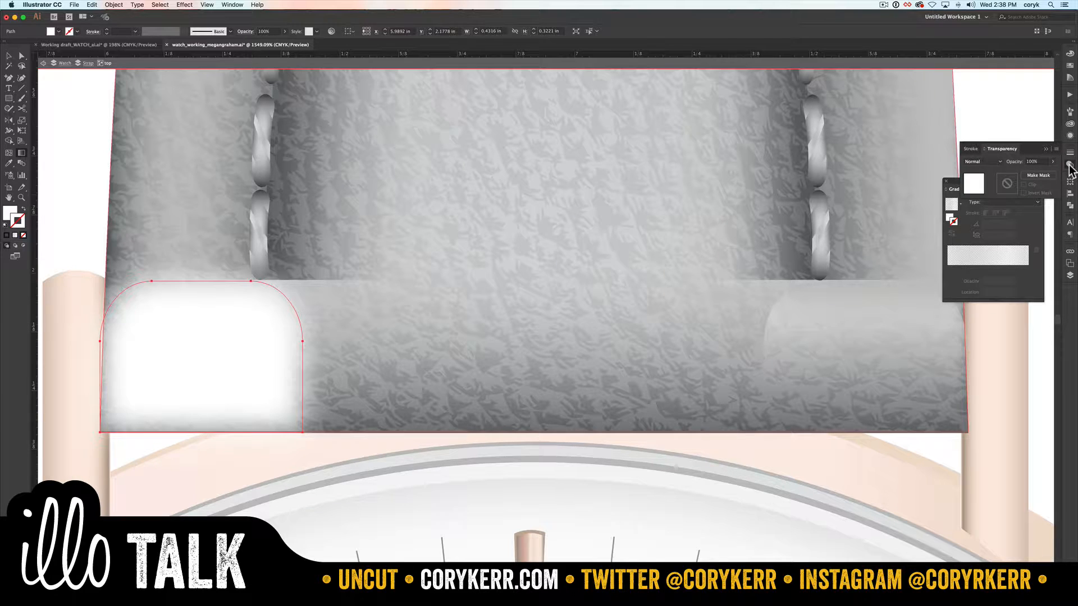
pyautogui.click(1056, 148)
pyautogui.click(1045, 159)
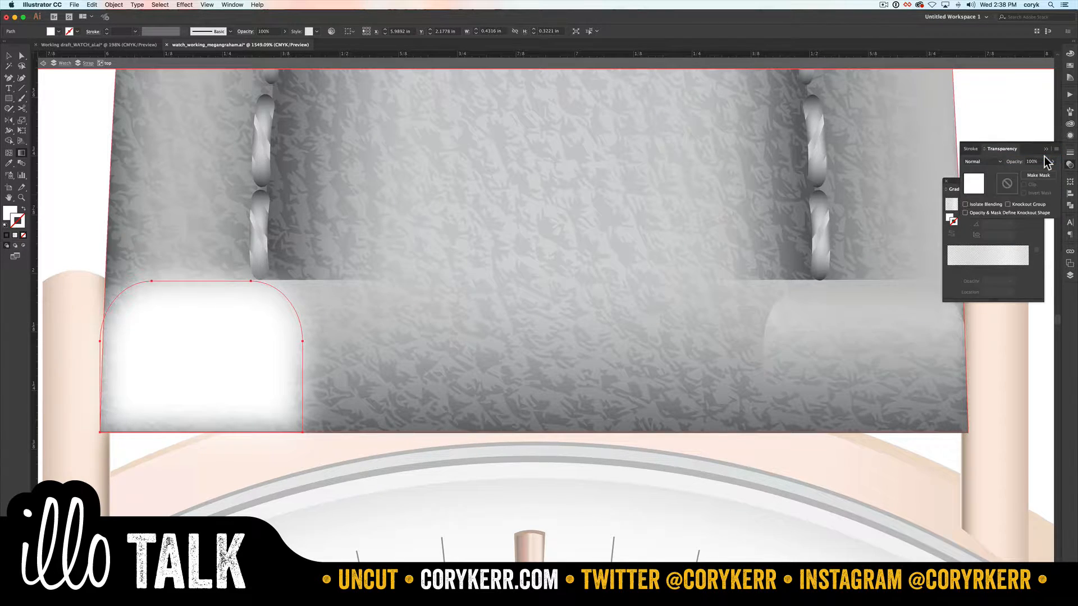
pyautogui.click(998, 162)
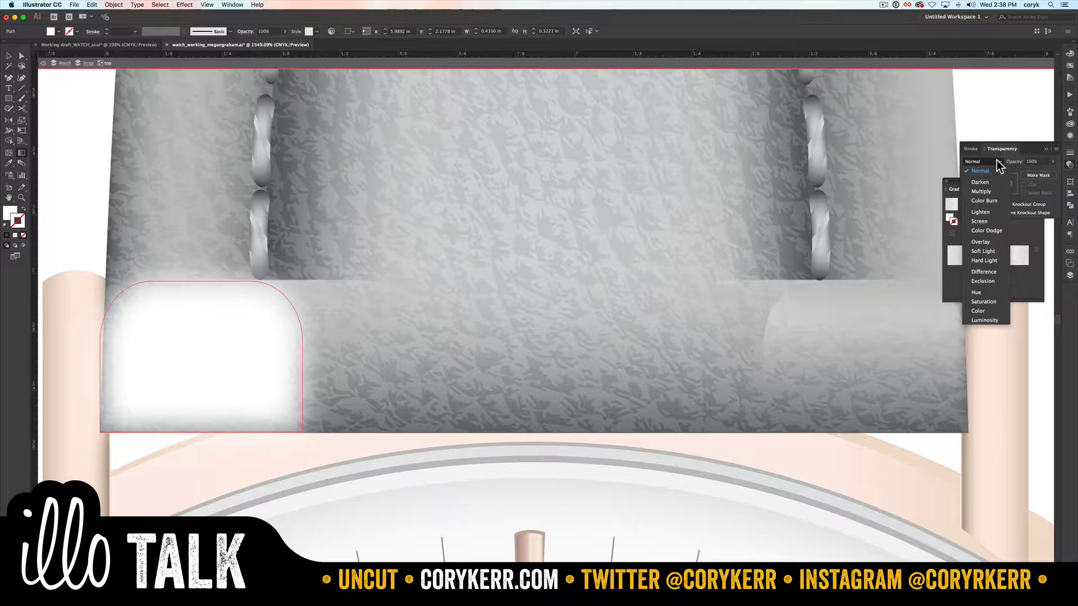
pyautogui.click(989, 222)
pyautogui.click(998, 162)
pyautogui.click(987, 243)
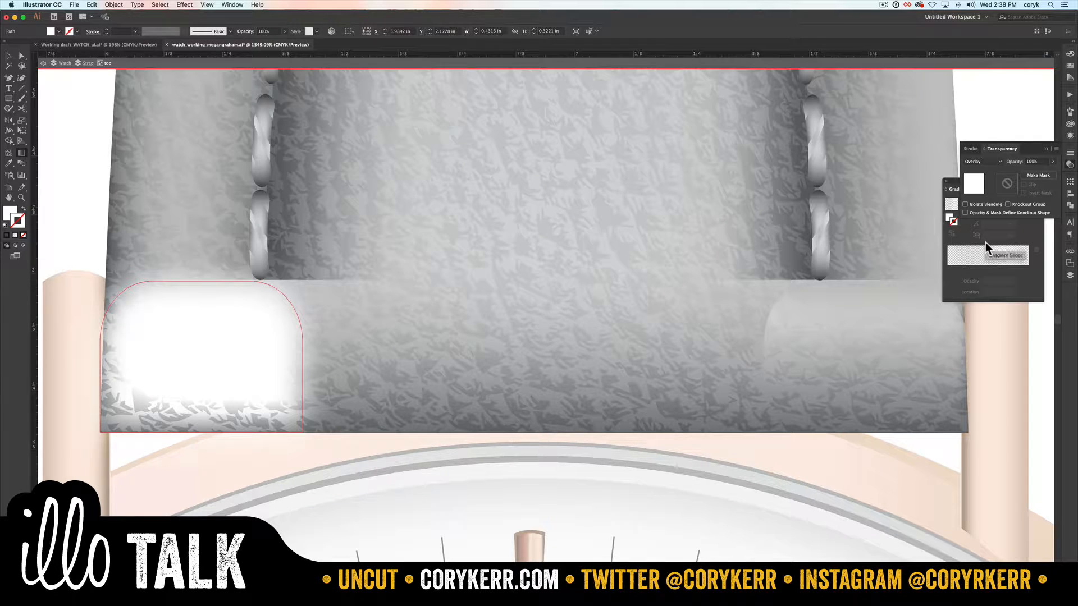
pyautogui.click(999, 162)
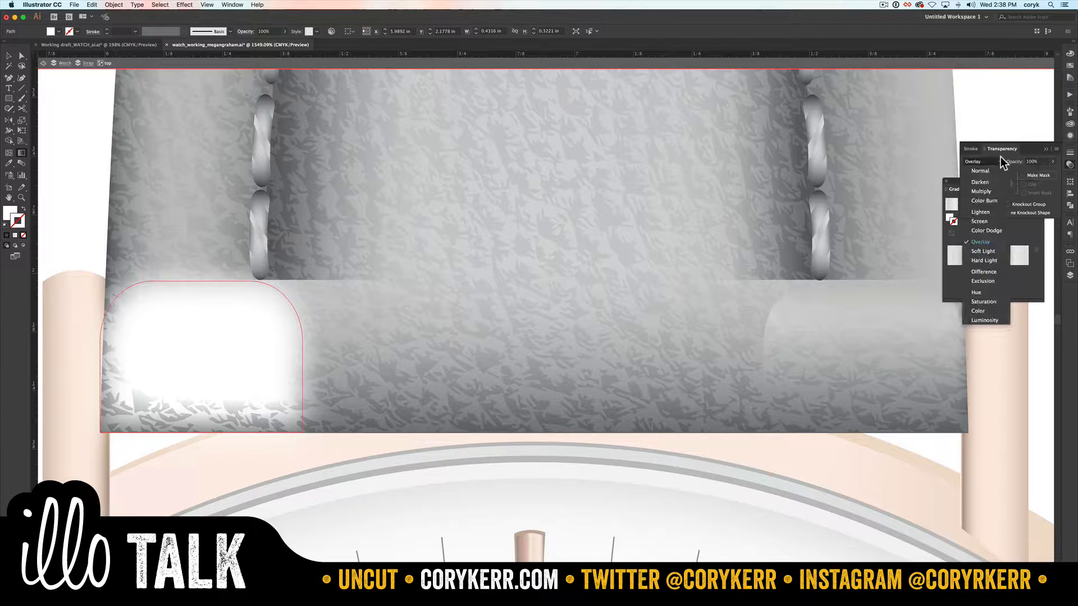
pyautogui.click(990, 222)
pyautogui.click(1053, 162)
pyautogui.moveTo(1051, 173); pyautogui.dragTo(1037, 177)
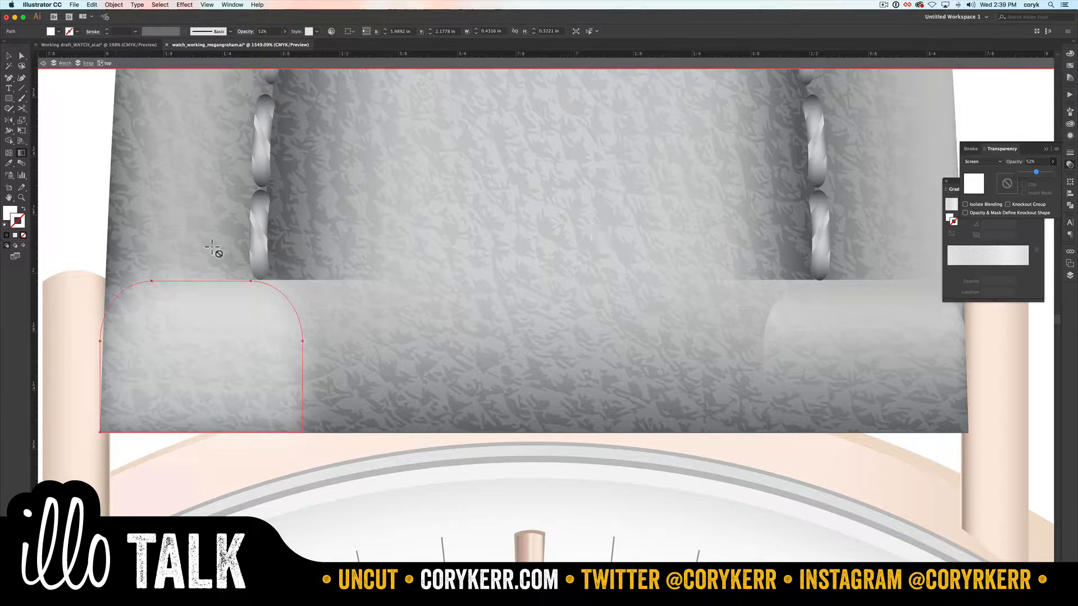
pyautogui.press('v')
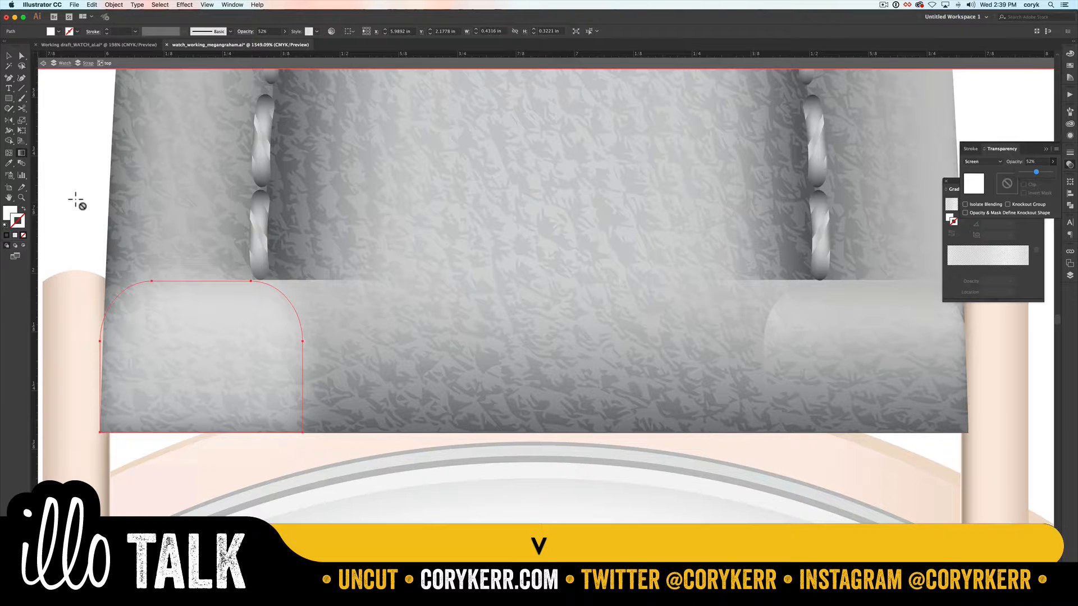
pyautogui.press('Return')
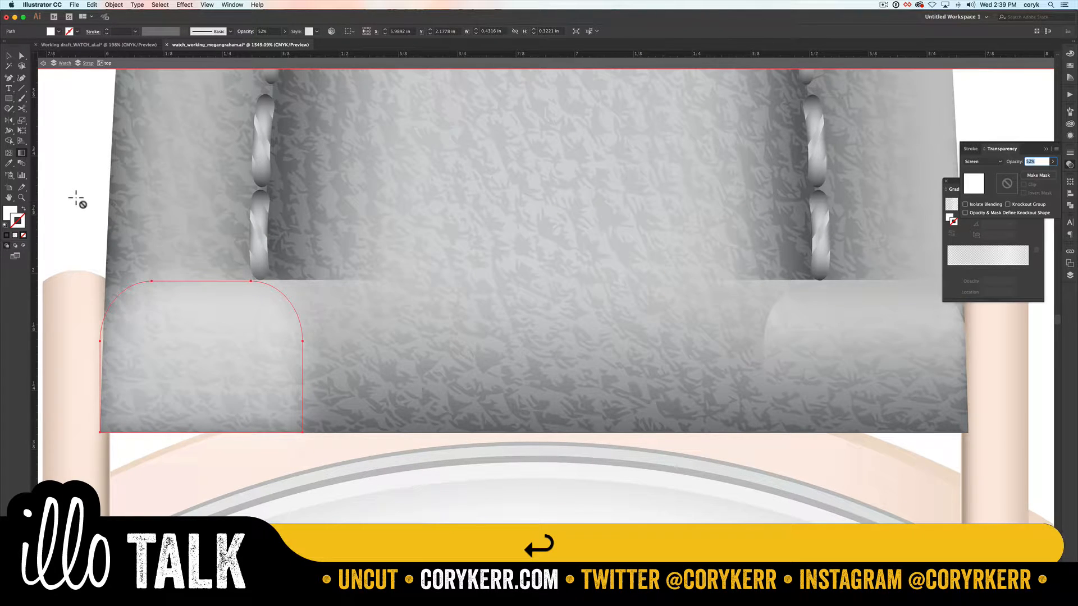
# Step: Leave isolation mode and return to the full watch artwork
pyautogui.press('v')
pyautogui.press('Escape')
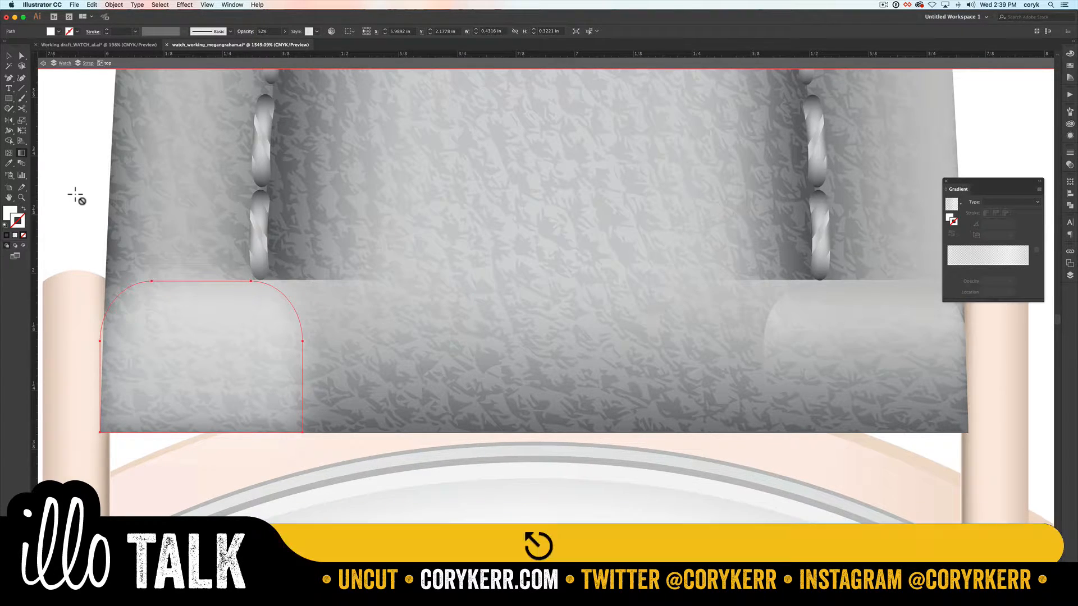
pyautogui.press('v')
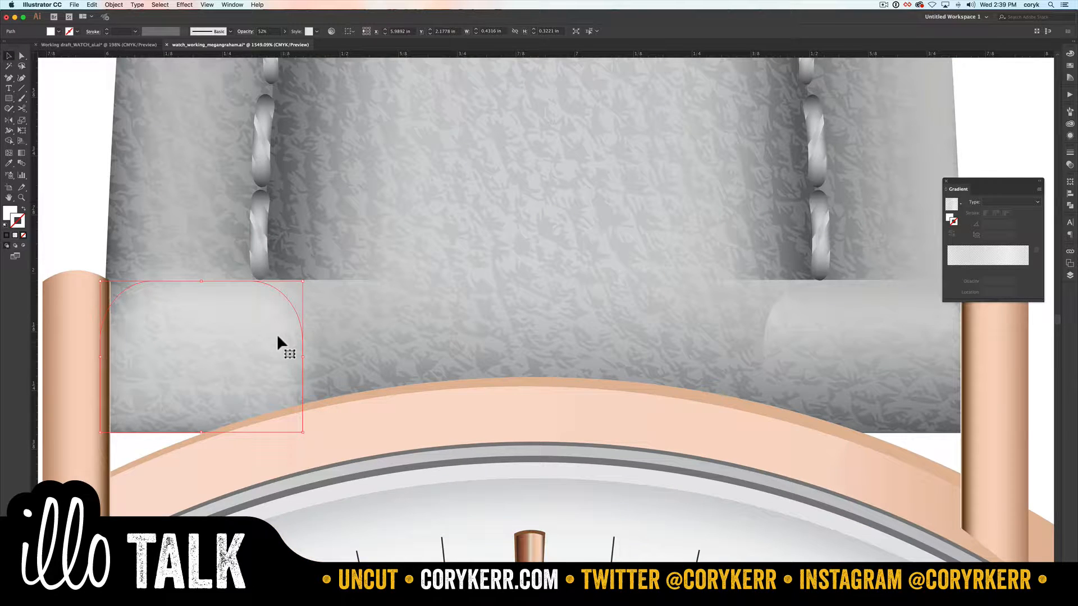
# Step: Reshape the left highlight by pulling its lower inner corner toward the strap's centre and extending its inner edge into a flowing curve
pyautogui.press('a')
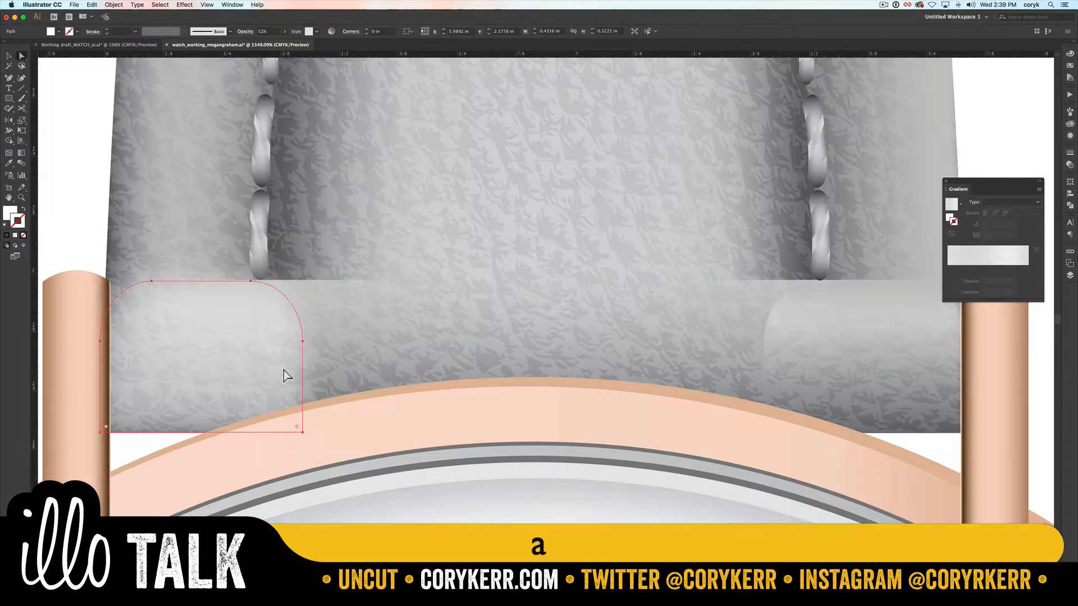
pyautogui.click(296, 428)
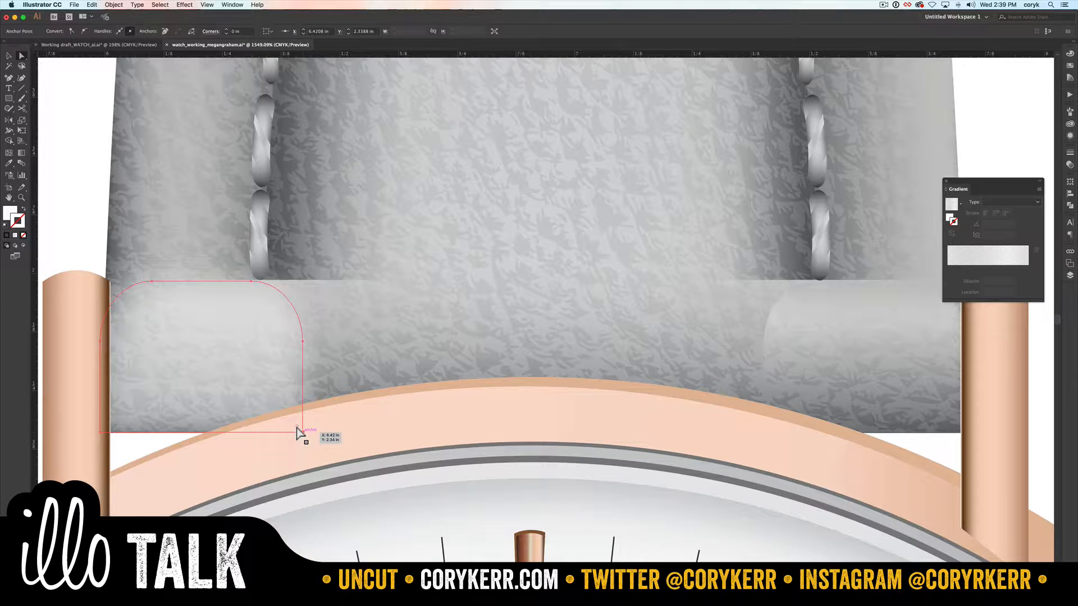
pyautogui.moveTo(297, 429); pyautogui.dragTo(447, 430)
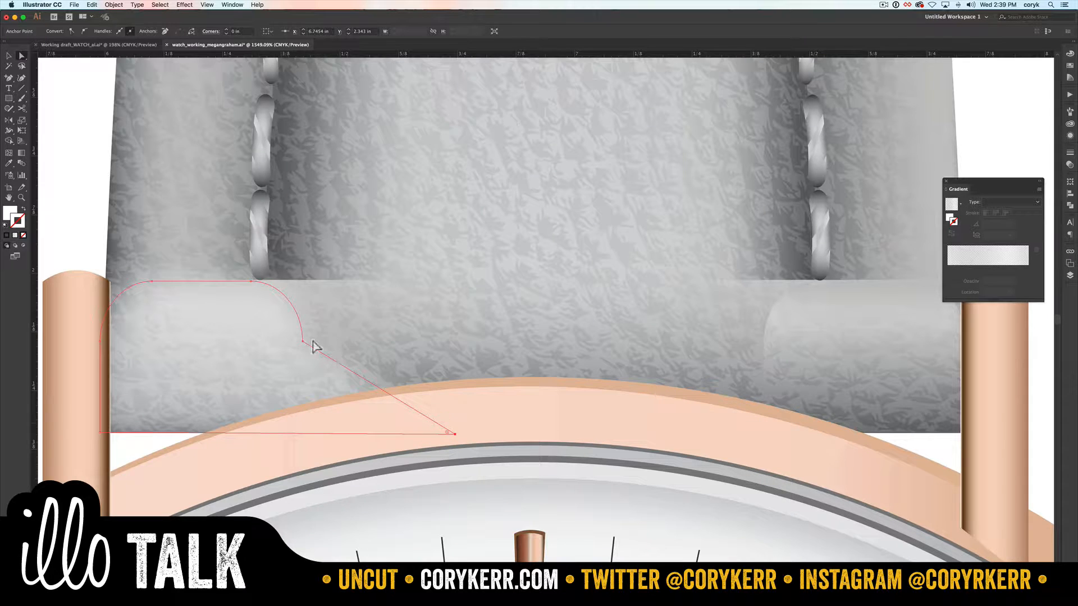
pyautogui.moveTo(302, 341); pyautogui.dragTo(338, 366)
pyautogui.hotkey('shift', 'c')
pyautogui.press('v')
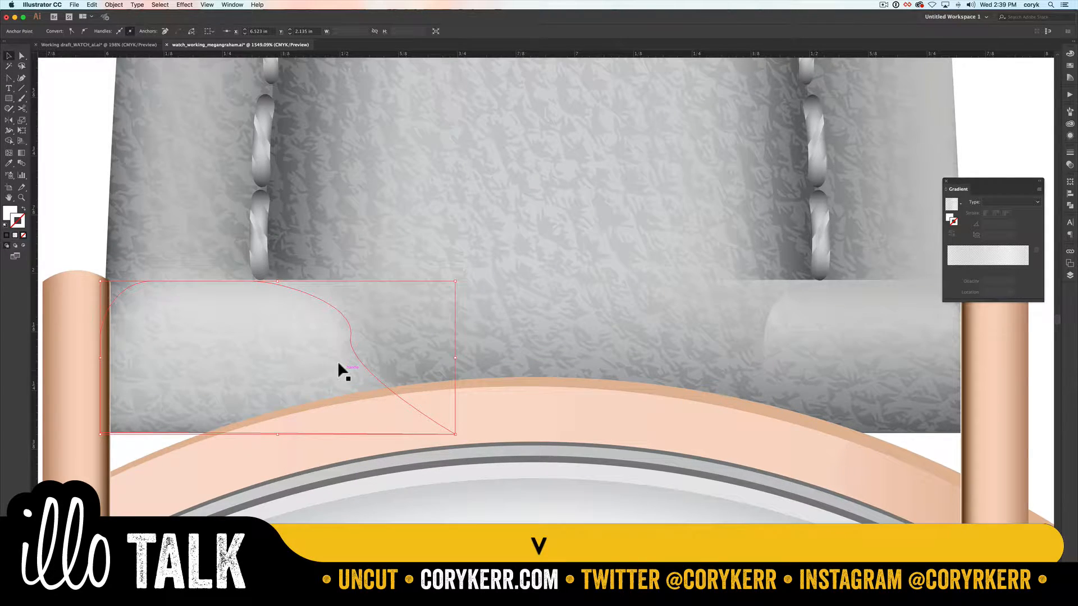
pyautogui.click(79, 197)
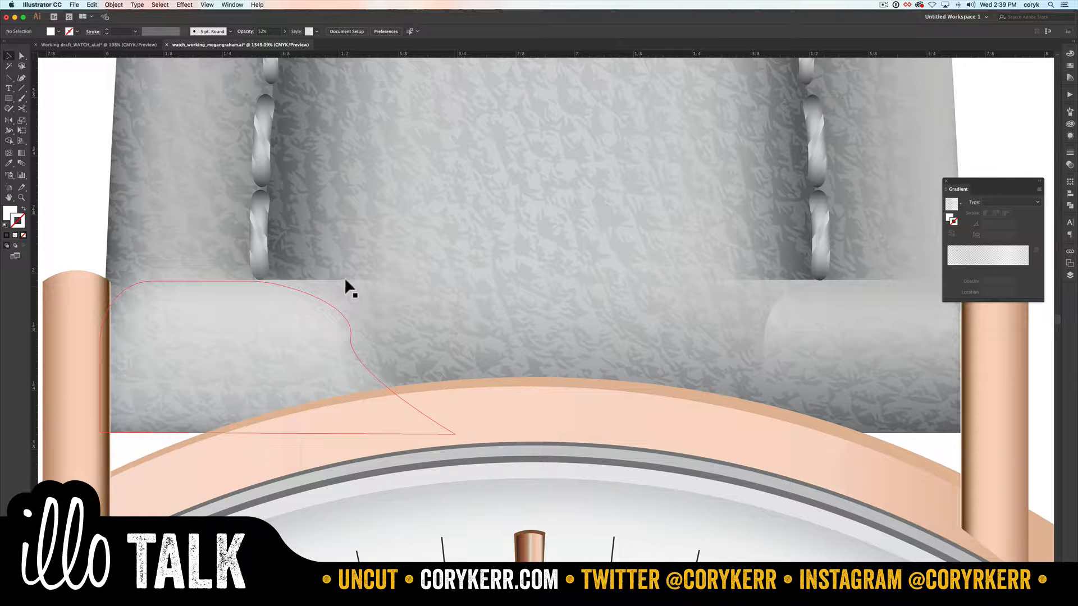
# Step: Isolate the upper strap group and lock the blurred left highlight shape
pyautogui.click(342, 294)
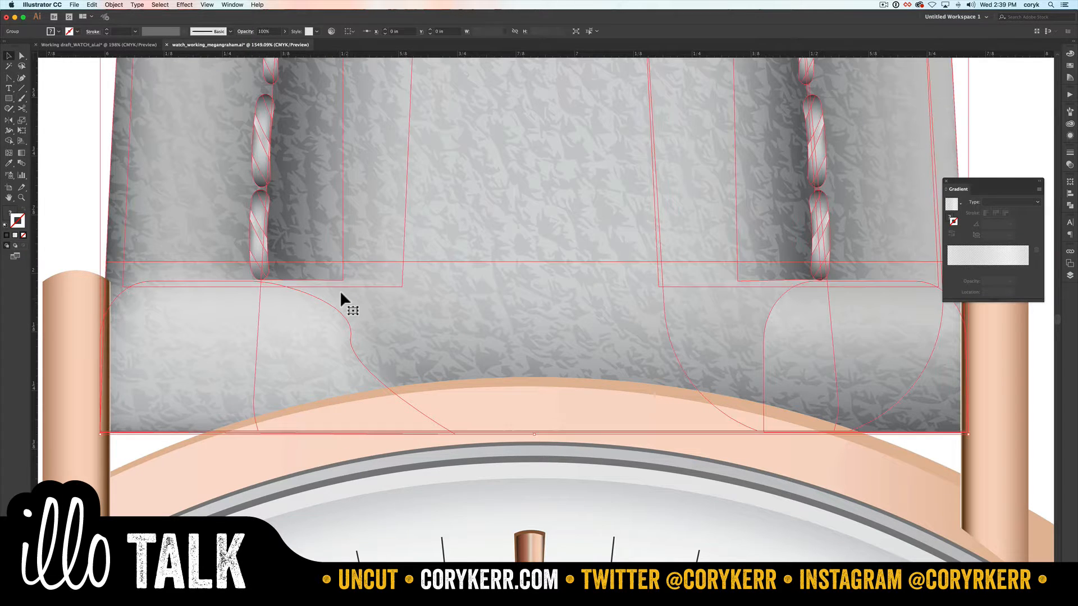
pyautogui.doubleClick(314, 316)
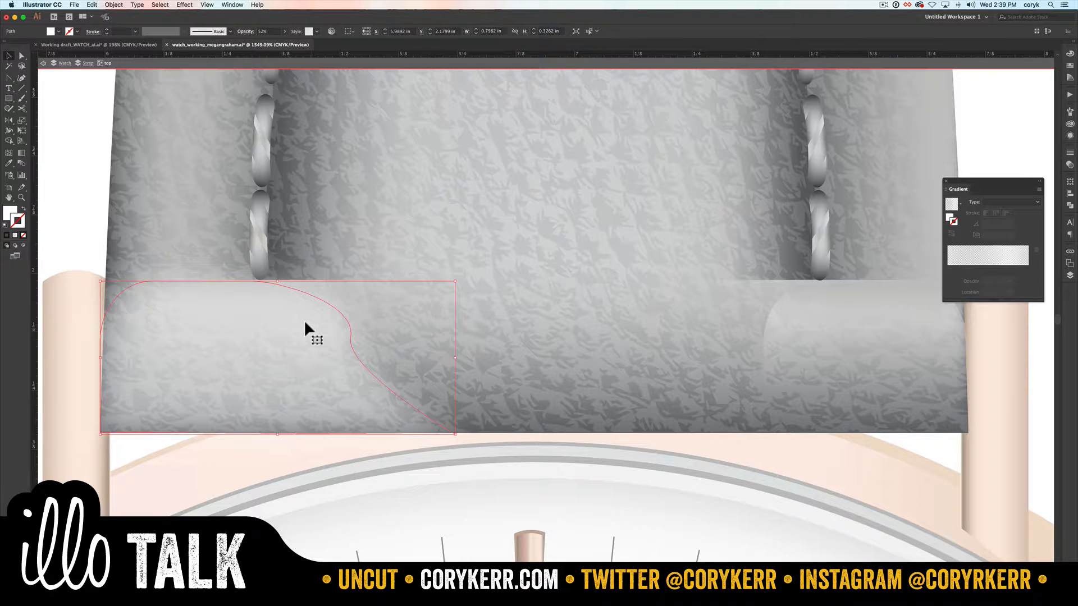
pyautogui.press('super+2')
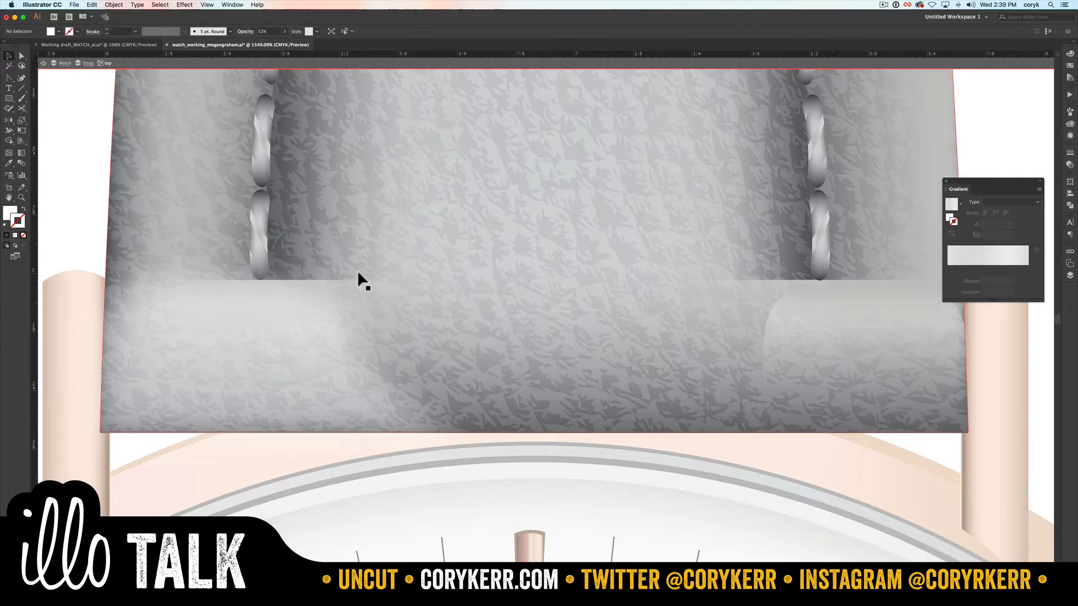
# Step: Expand the contents of the top group in the layer list and select the rightshadow group
pyautogui.click(313, 275)
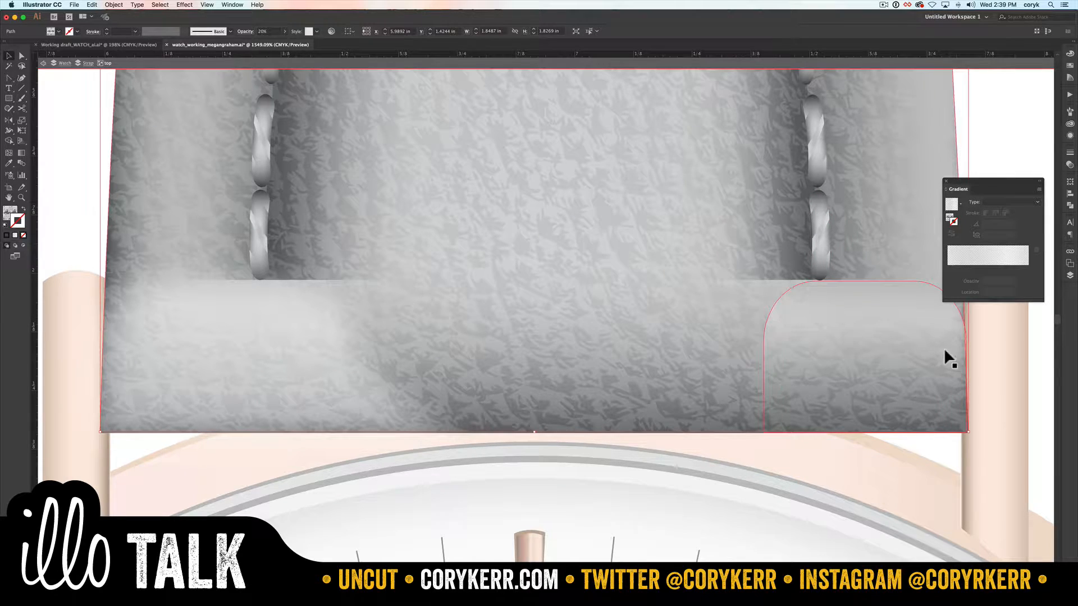
pyautogui.click(1070, 275)
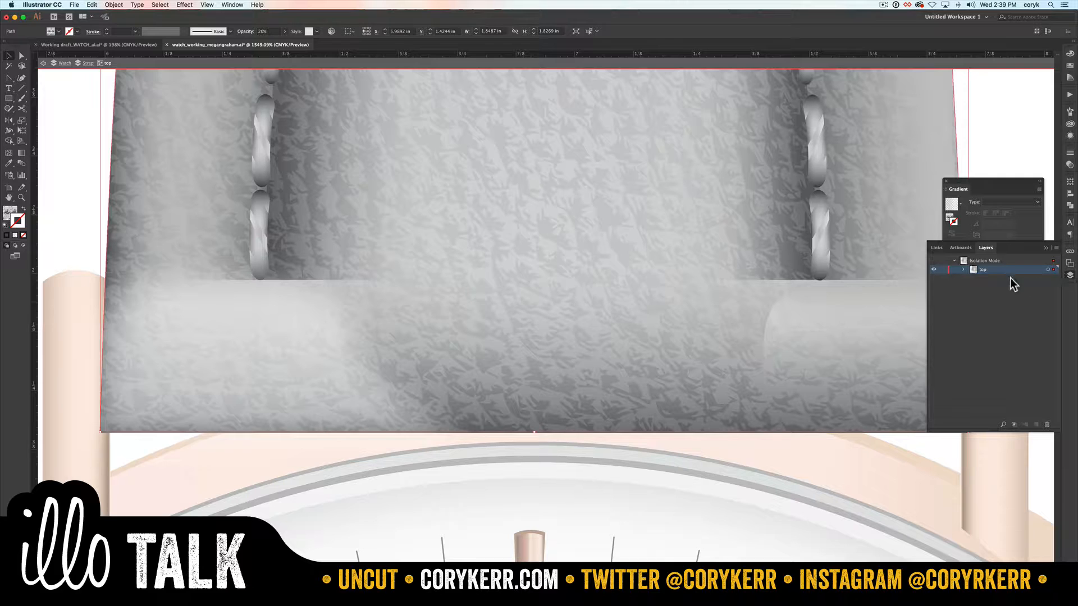
pyautogui.click(964, 270)
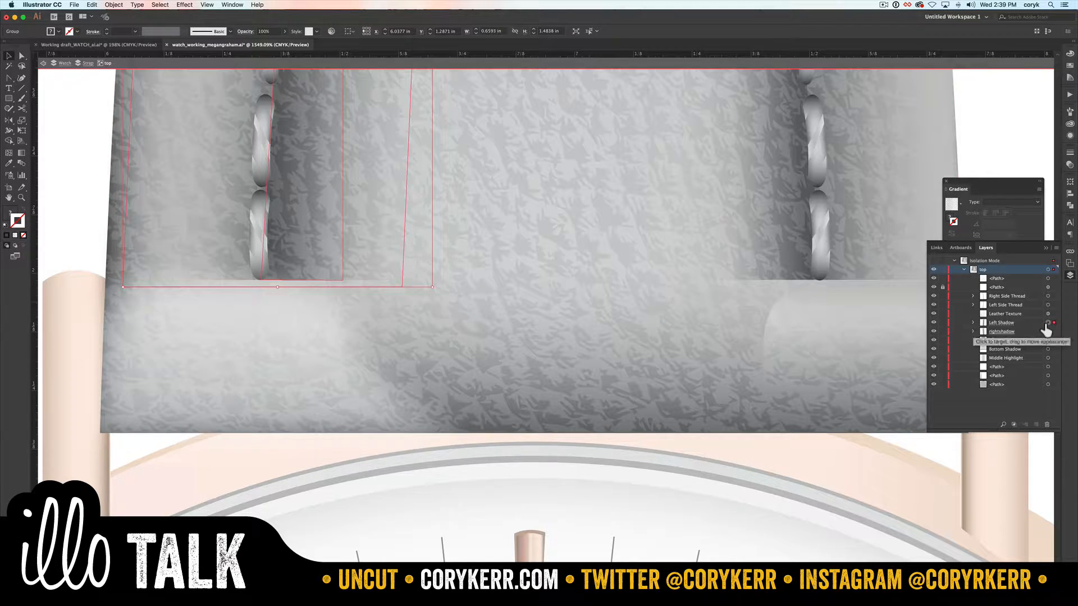
pyautogui.click(1048, 331)
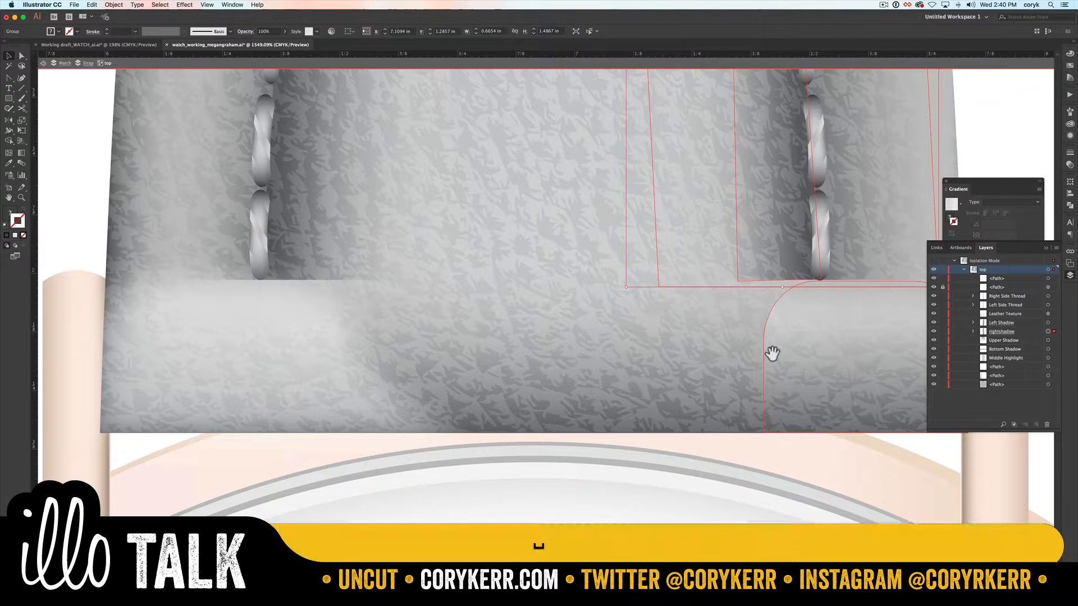
pyautogui.moveTo(772, 352); pyautogui.dragTo(549, 443)
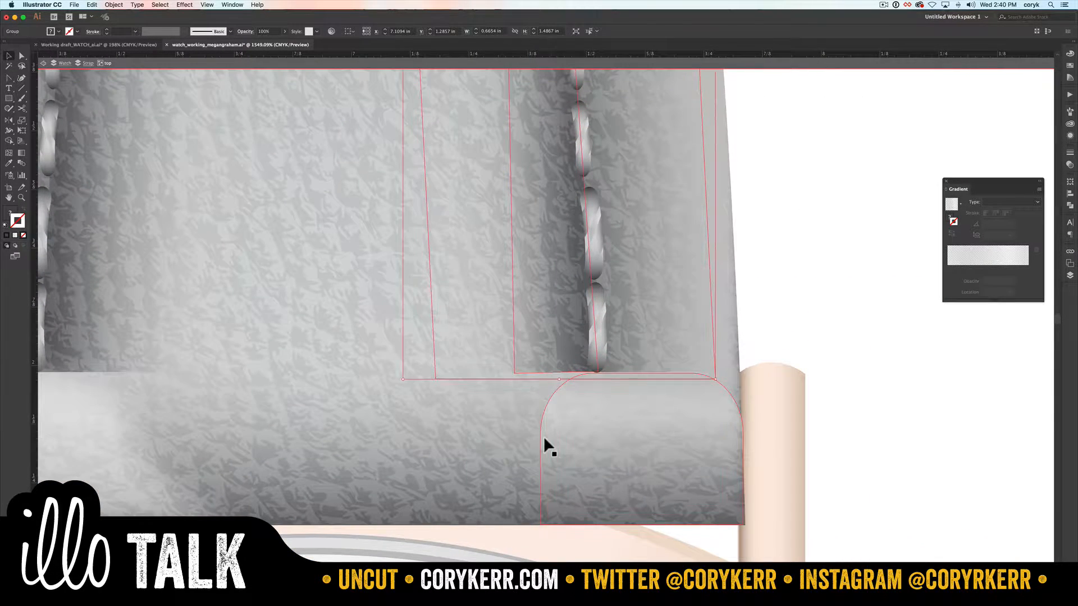
pyautogui.click(769, 302)
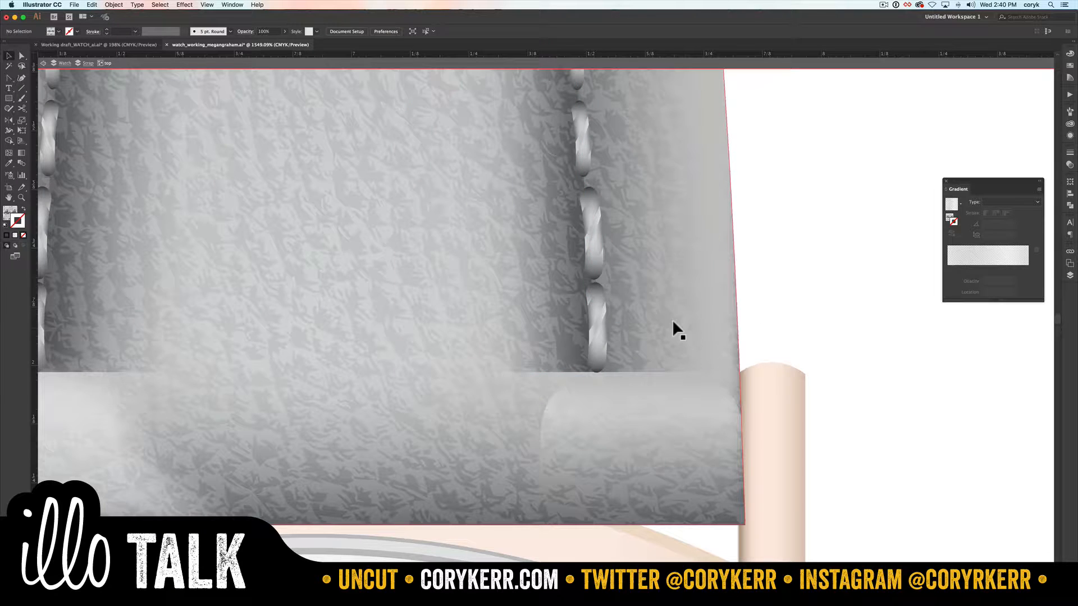
pyautogui.click(1070, 275)
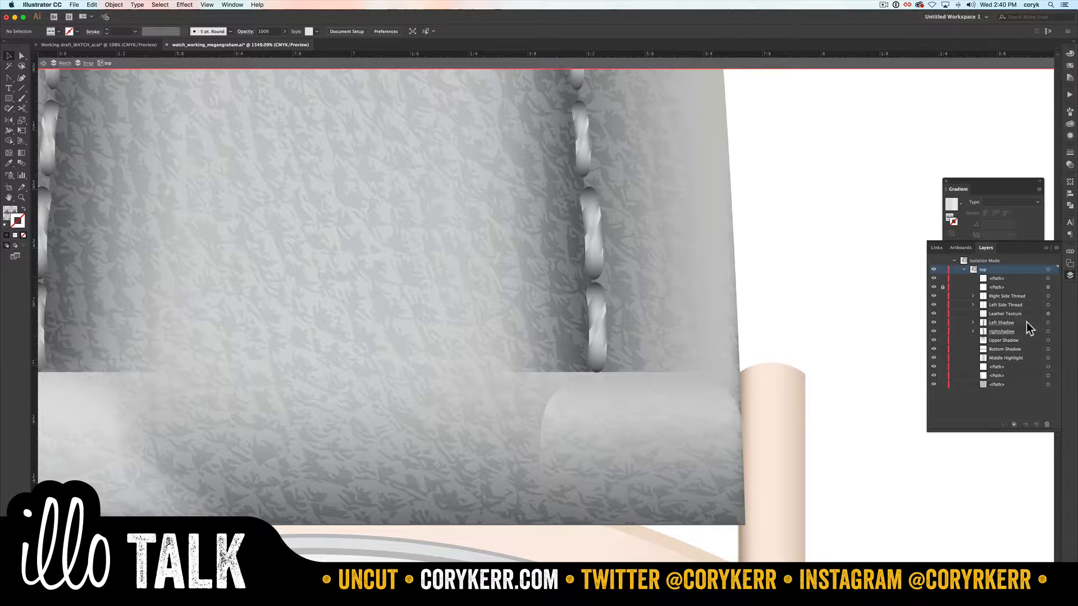
pyautogui.click(1048, 331)
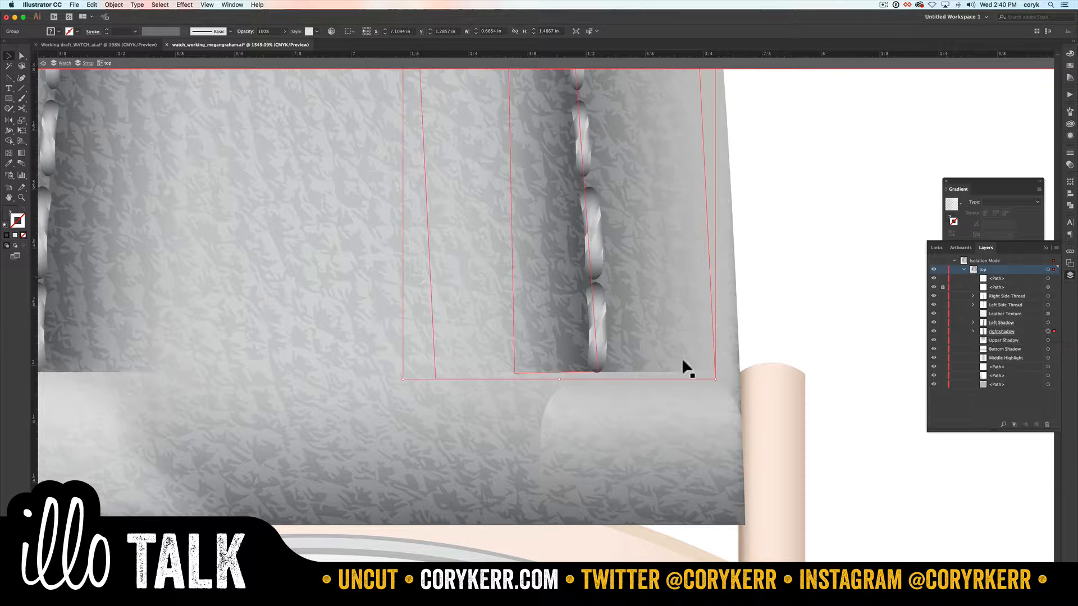
# Step: Enter the opacity mask of the rightshadow group and select the black rounded rectangle inside it
pyautogui.press('super+minus')
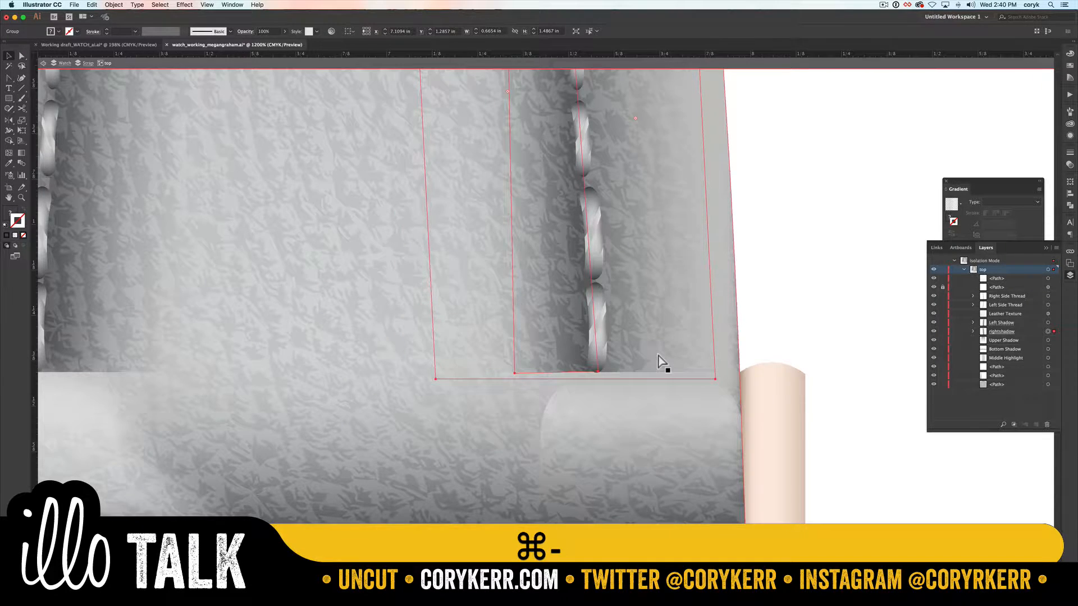
pyautogui.keyDown('super'); pyautogui.click(578, 303); pyautogui.keyUp('super')
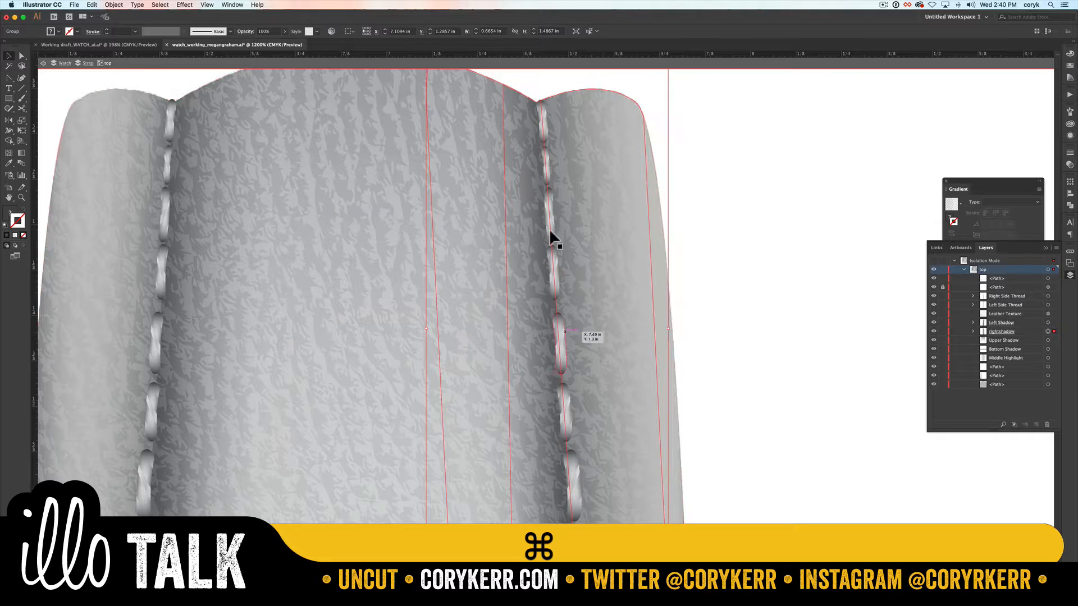
pyautogui.moveTo(582, 361); pyautogui.dragTo(583, 166)
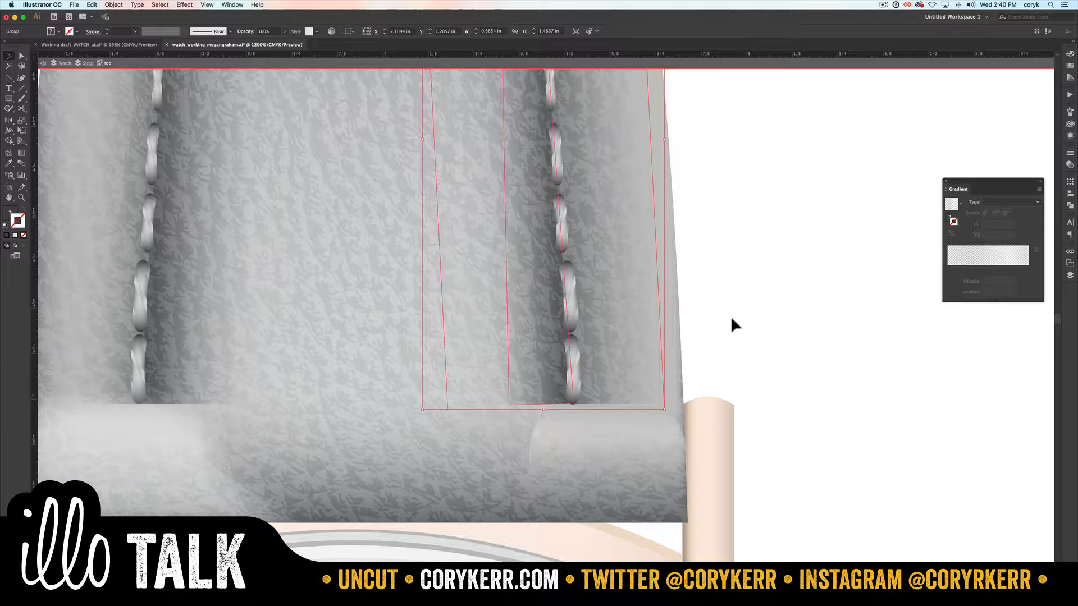
pyautogui.click(1070, 164)
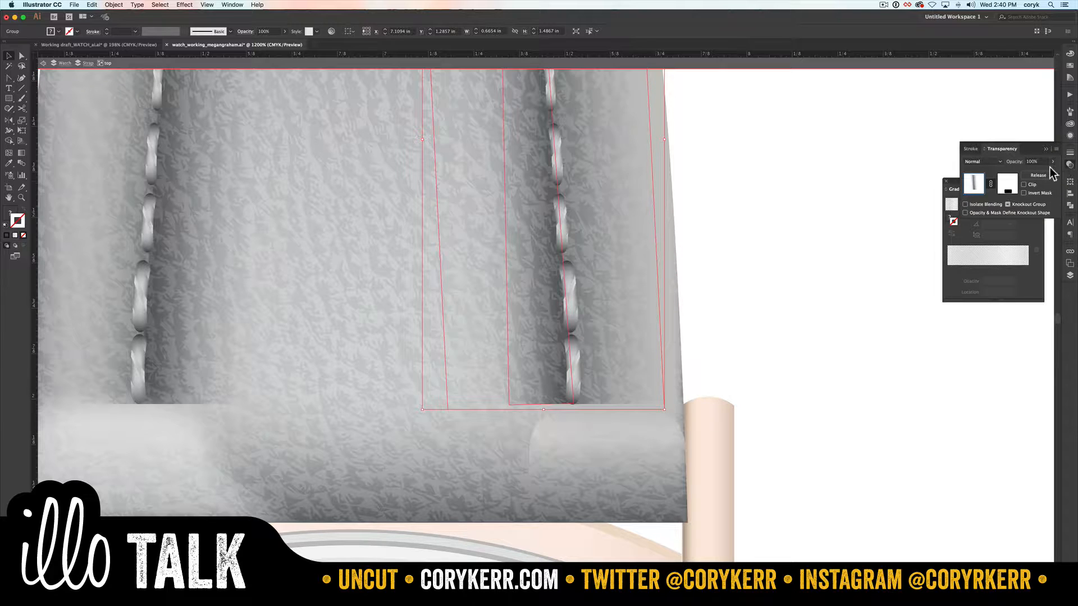
pyautogui.click(1009, 187)
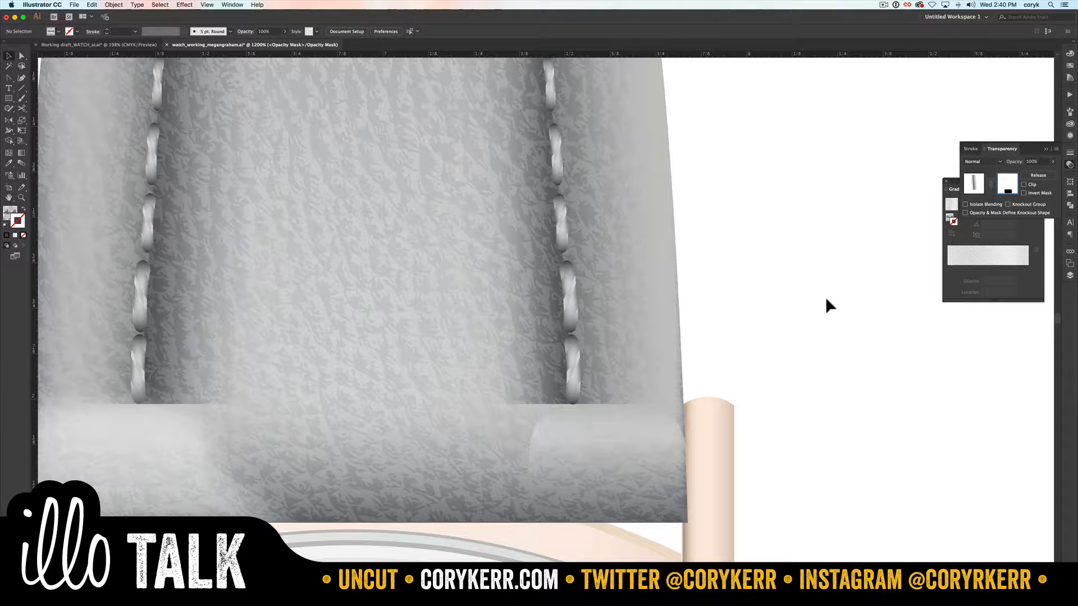
pyautogui.press('super+a')
pyautogui.press('v')
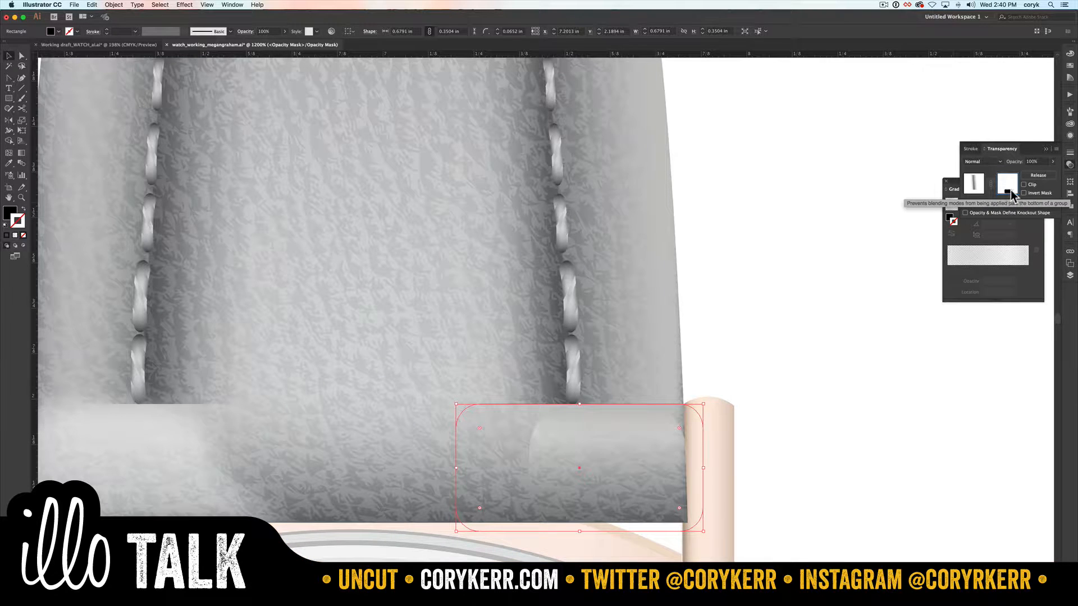
# Step: Raise the mask rectangle's upper and lower edges so it spans the last two right stitches, about 0.49 in tall
pyautogui.moveTo(579, 402); pyautogui.dragTo(579, 289)
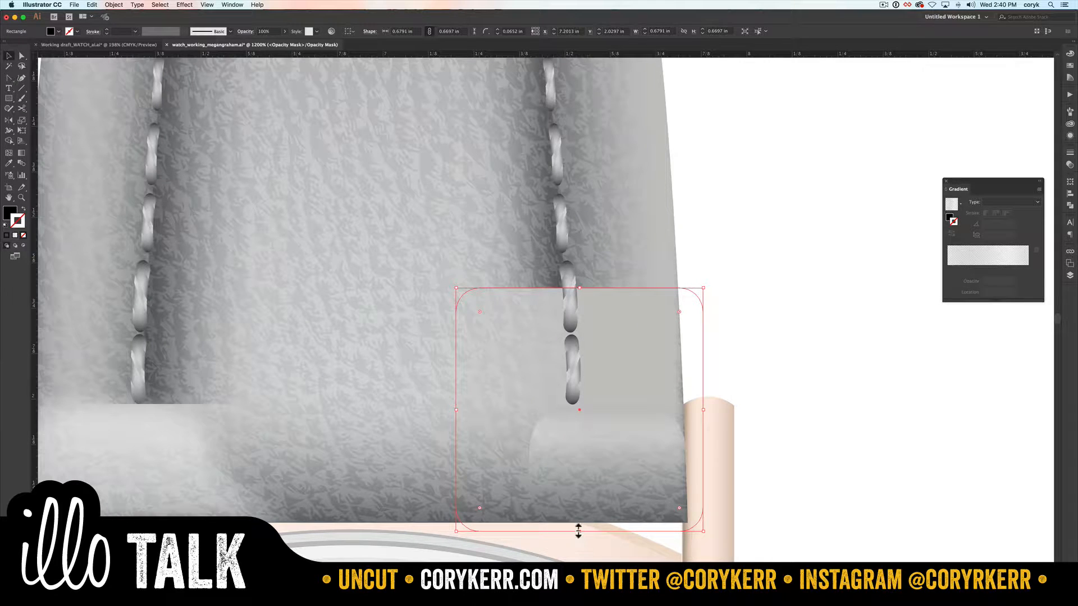
pyautogui.moveTo(576, 528); pyautogui.dragTo(577, 444)
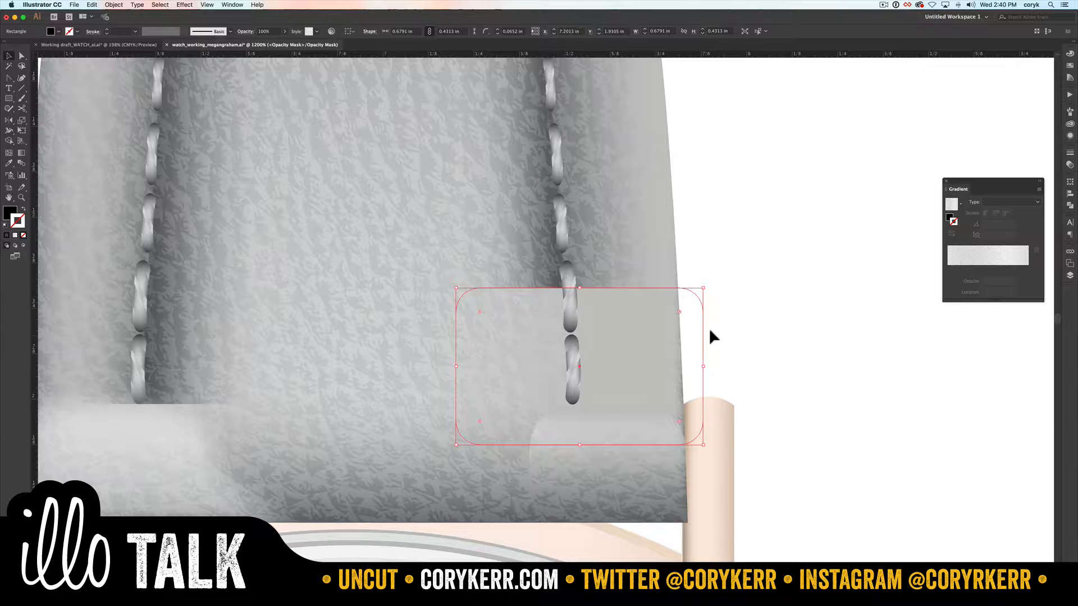
pyautogui.moveTo(579, 285); pyautogui.dragTo(579, 262)
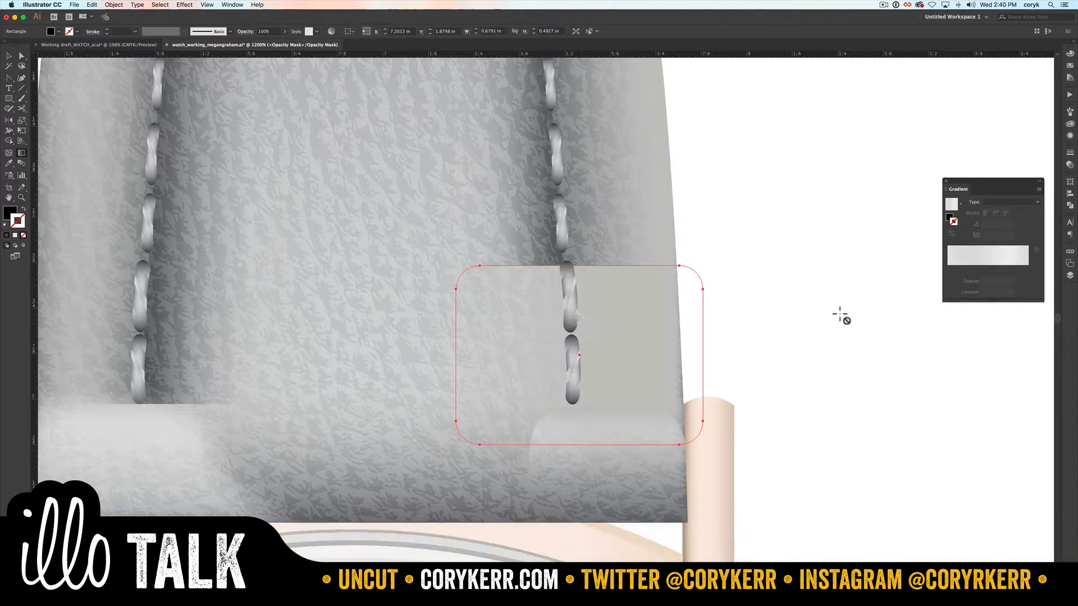
# Step: Fill the mask rectangle with a linear gradient and set its black stop to 100% opacity
pyautogui.click(949, 218)
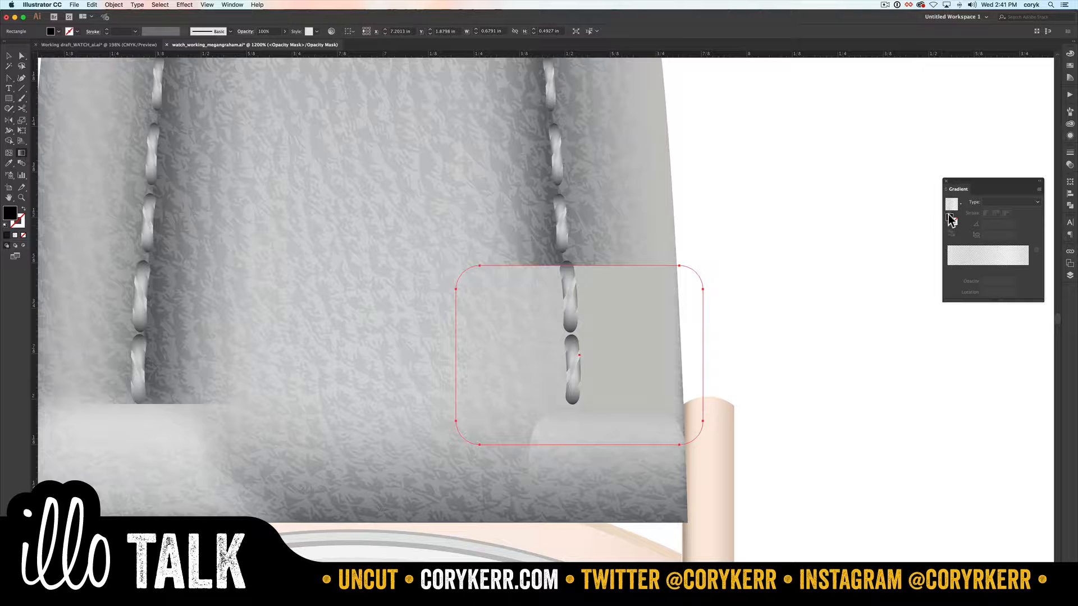
pyautogui.click(953, 258)
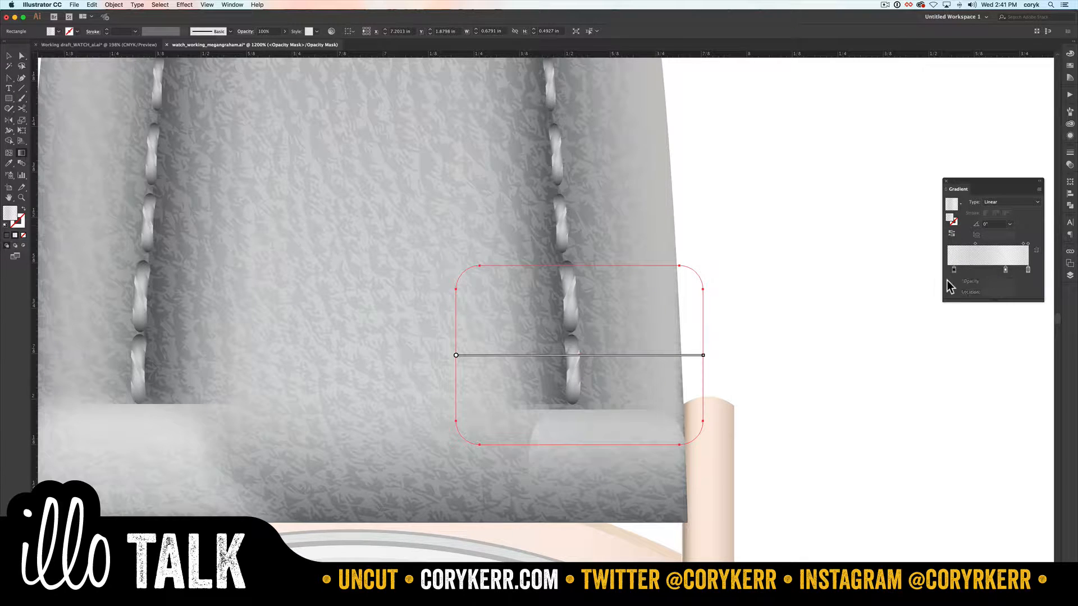
pyautogui.doubleClick(953, 270)
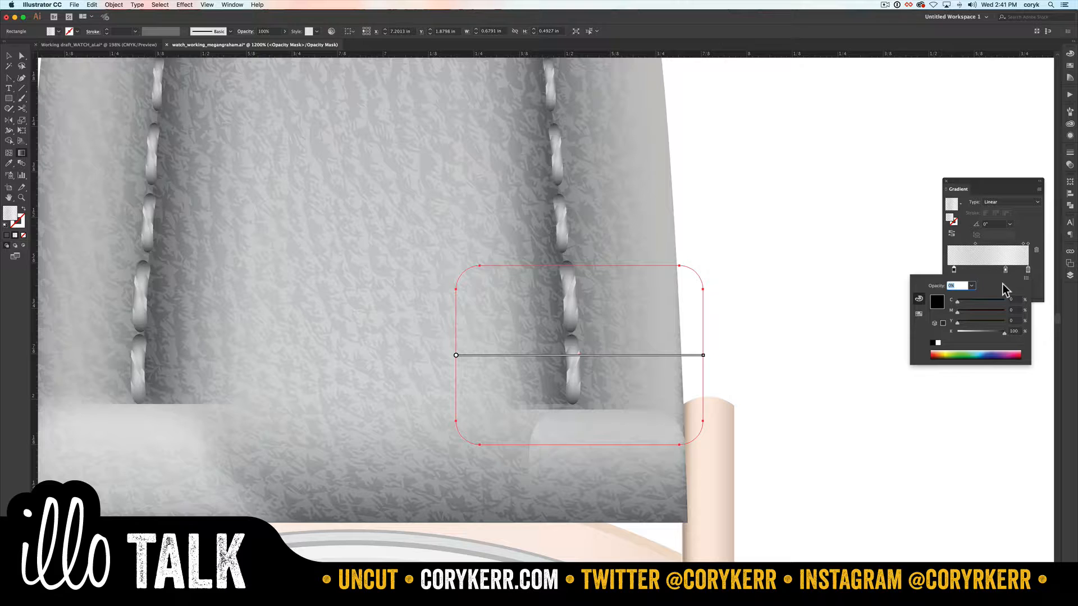
pyautogui.click(972, 286)
pyautogui.click(982, 388)
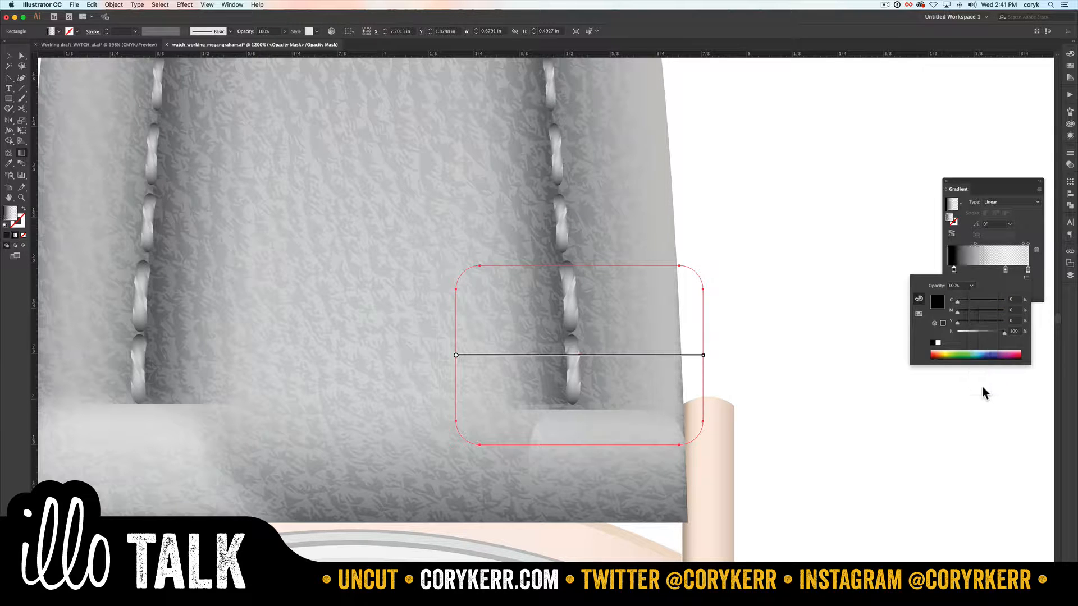
# Step: Set the opacity of the gradient's middle white stop to 100%
pyautogui.click(1005, 270)
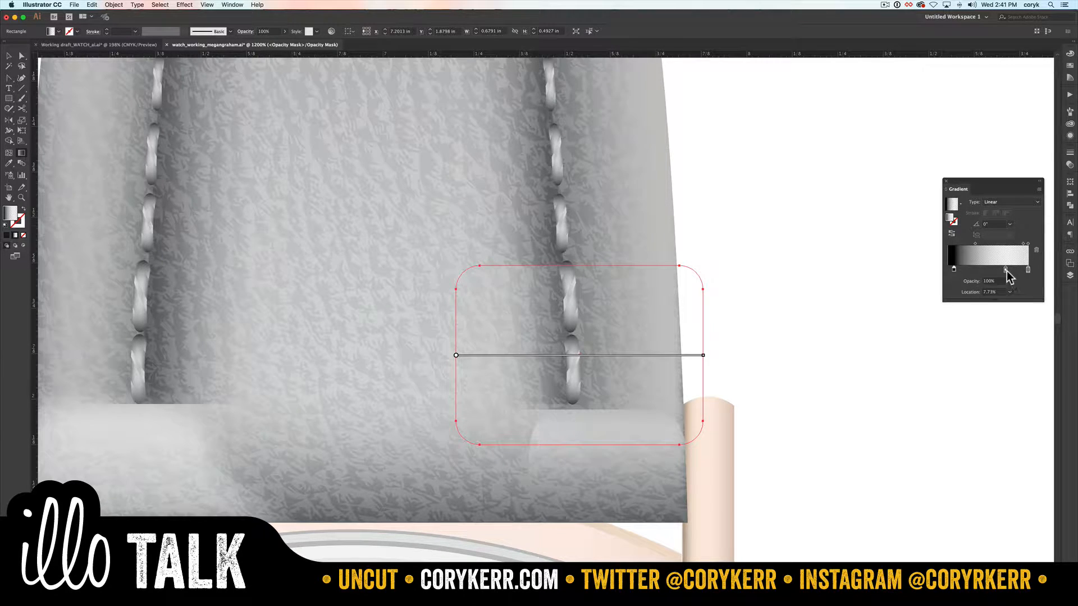
pyautogui.doubleClick(1005, 270)
pyautogui.click(973, 286)
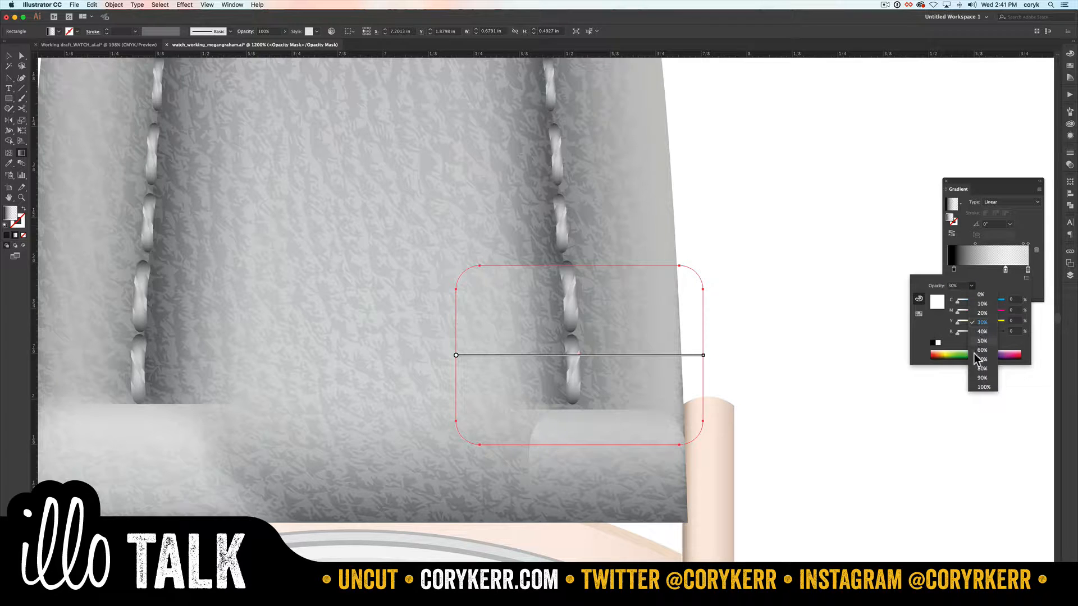
pyautogui.click(981, 387)
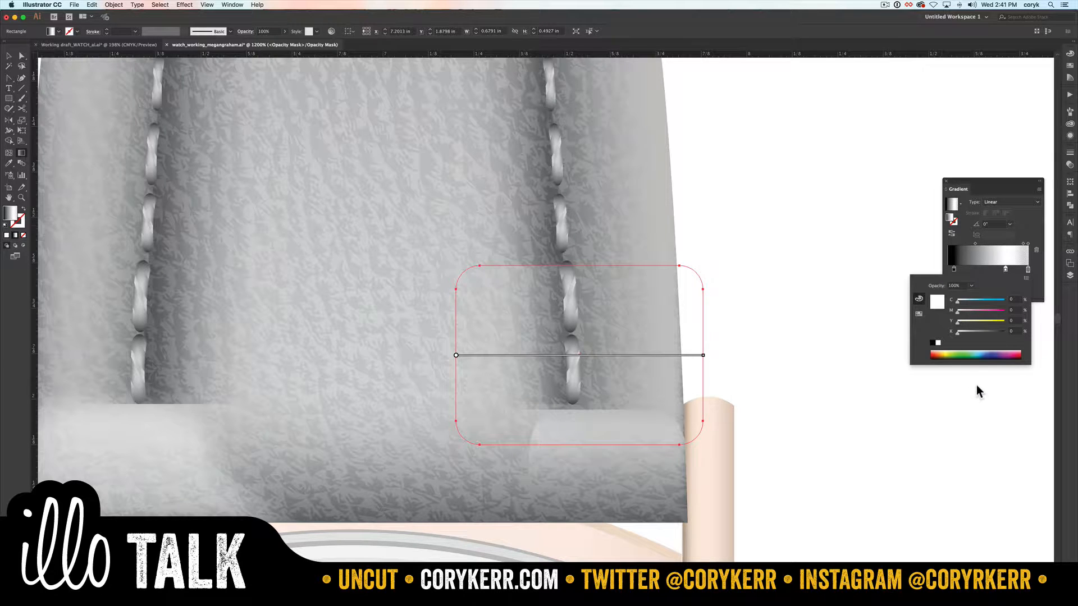
# Step: Remove the mask gradient's end white stop and move the remaining white stop to about 93%
pyautogui.click(1029, 269)
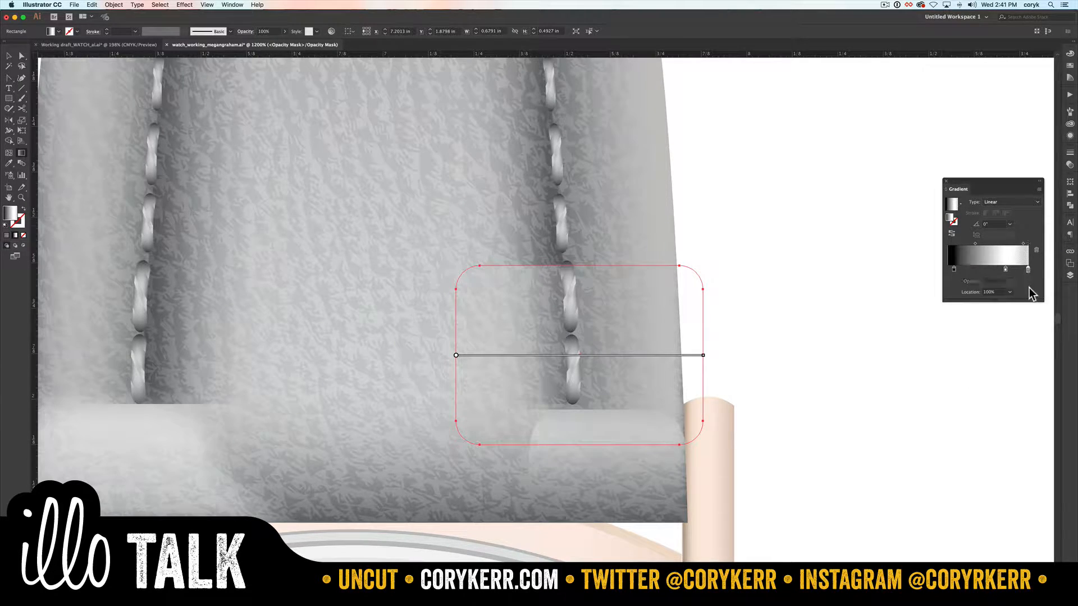
pyautogui.moveTo(1028, 268); pyautogui.dragTo(1035, 304)
pyautogui.moveTo(1005, 269); pyautogui.dragTo(1023, 269)
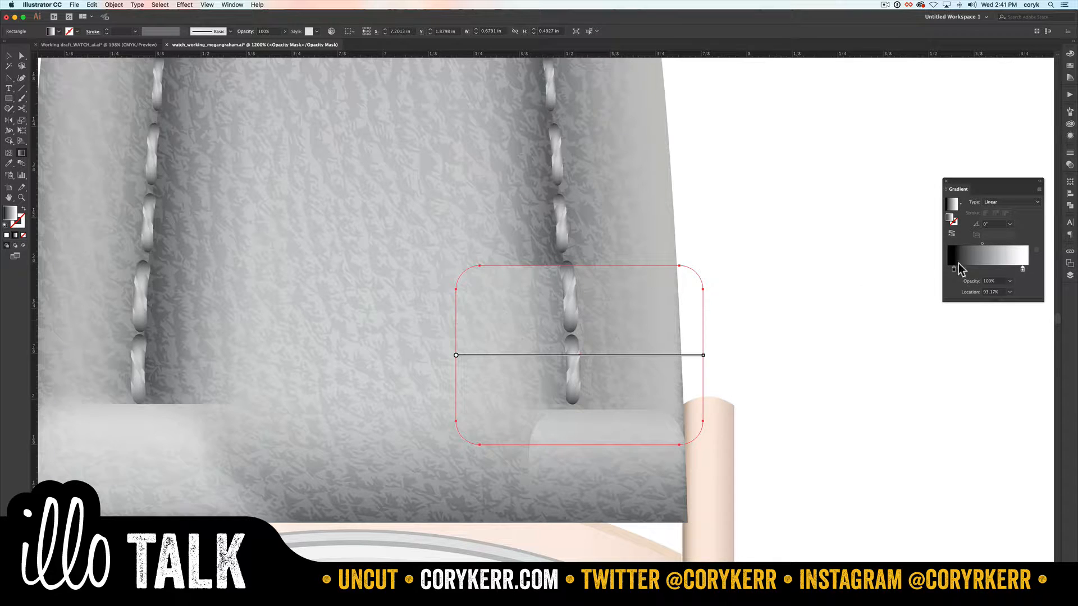
# Step: Set the angle of the mask rectangle's gradient to 90°
pyautogui.click(996, 224)
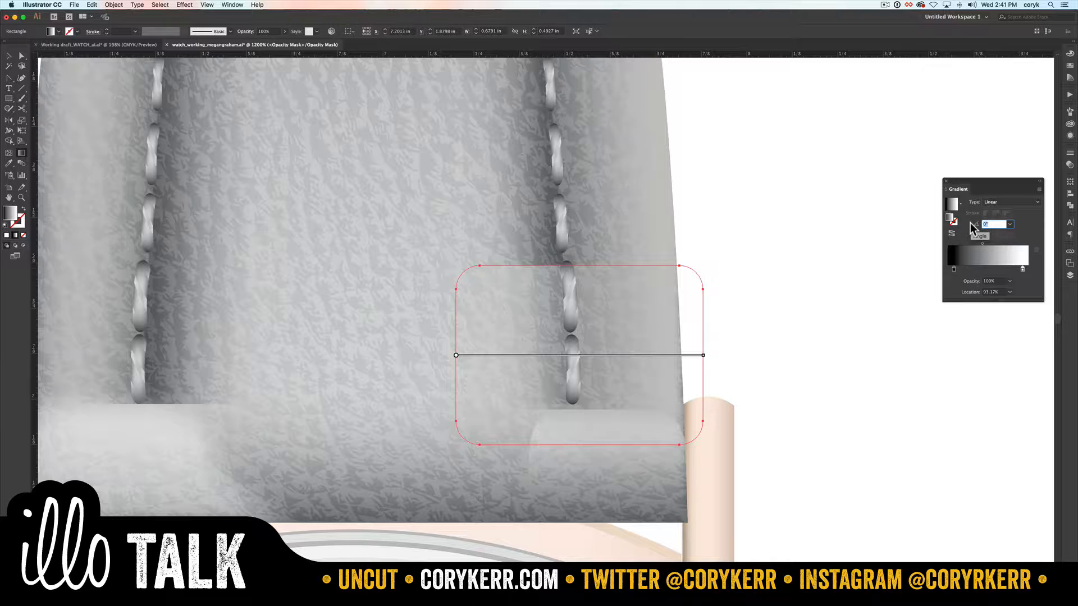
pyautogui.write('90')
pyautogui.press('Return')
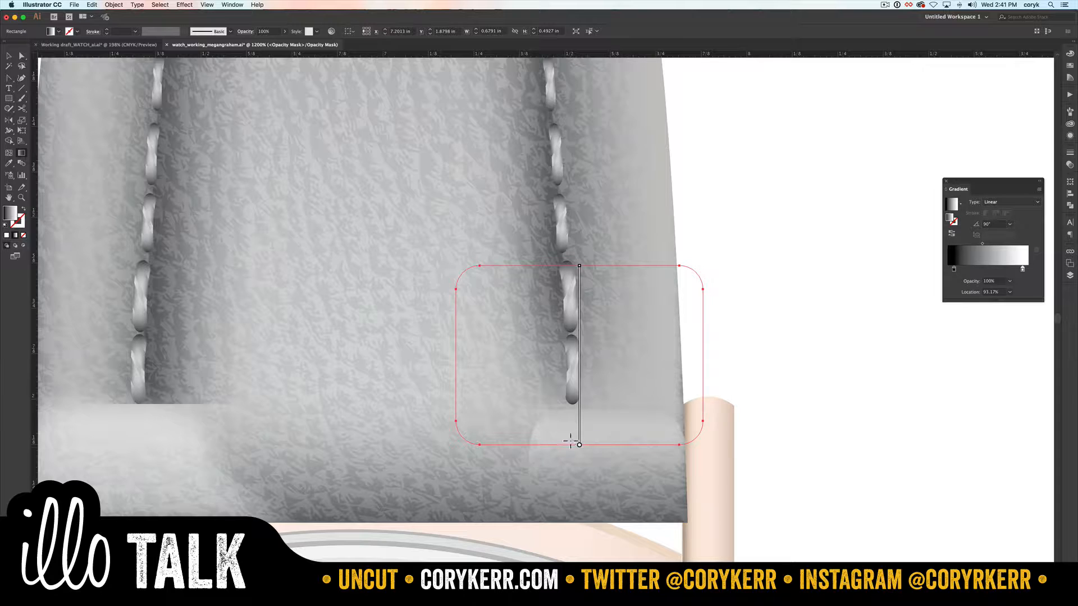
# Step: Slide the gradient's black stop up to the last right stitch, nudge the white stop upward, and return from the mask to the artwork
pyautogui.moveTo(574, 387)
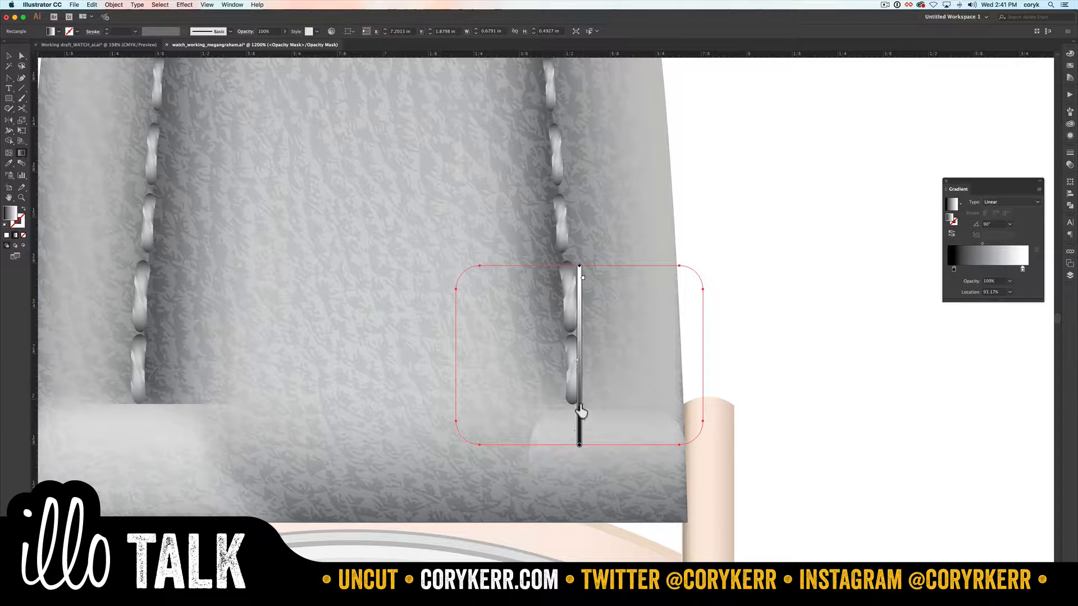
pyautogui.moveTo(581, 412); pyautogui.dragTo(581, 383)
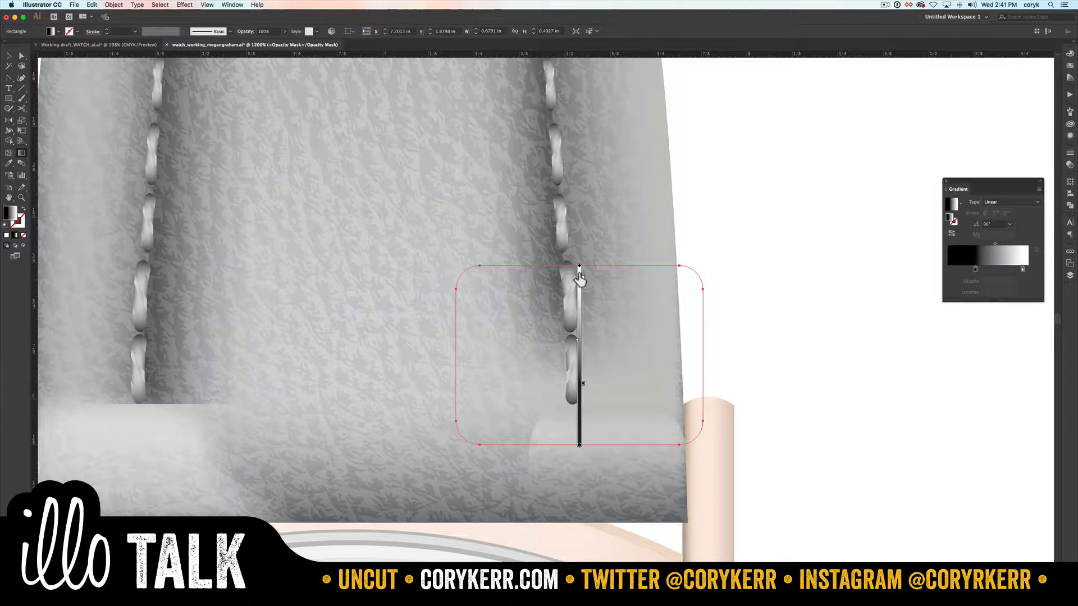
pyautogui.moveTo(581, 278); pyautogui.dragTo(582, 276)
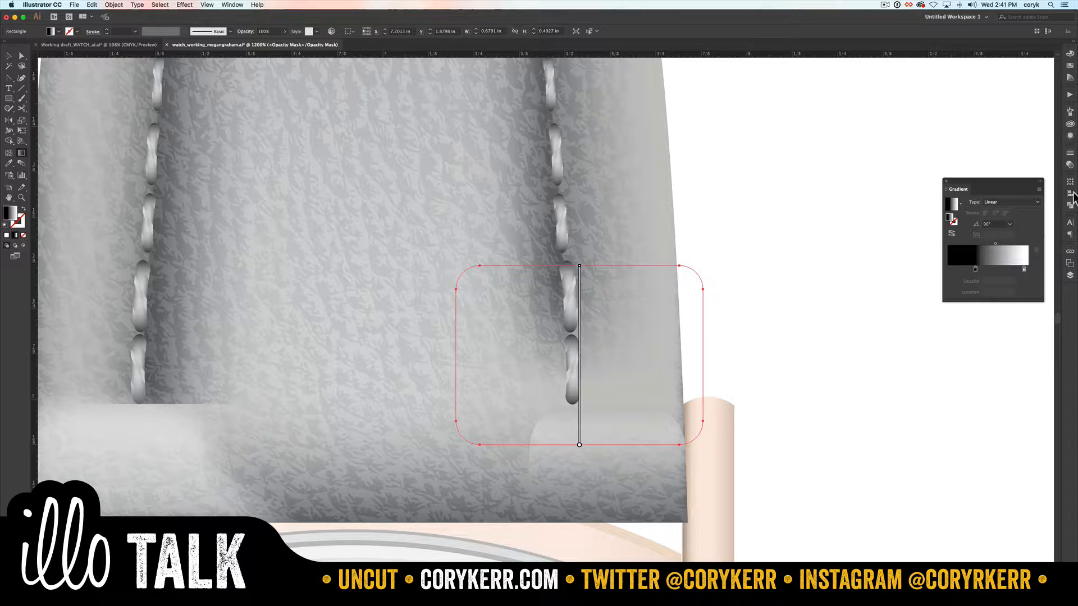
pyautogui.click(1070, 165)
pyautogui.click(974, 184)
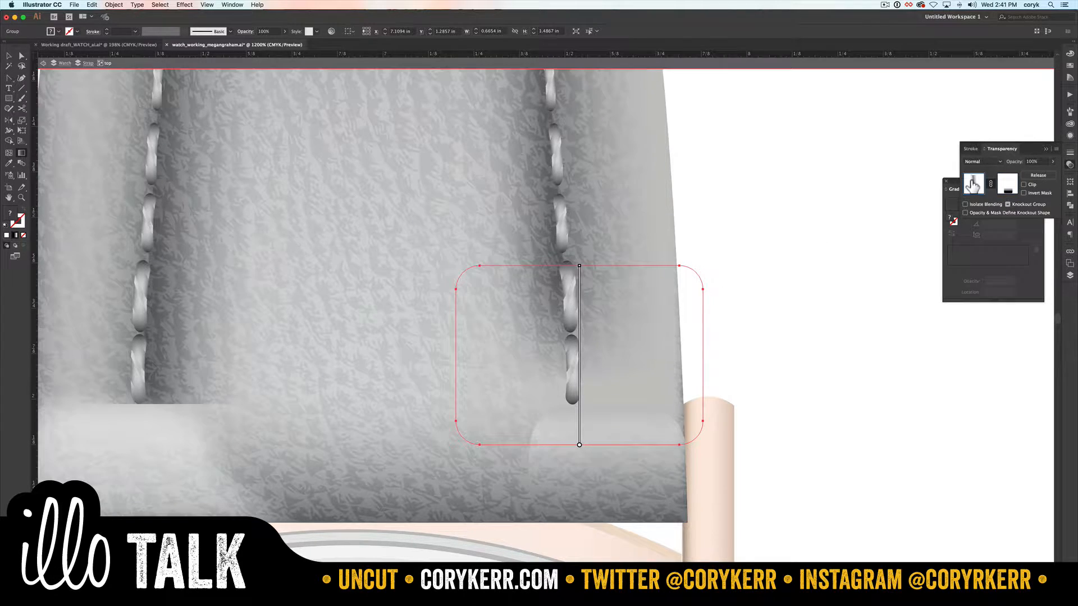
# Step: Draw a gradient-filled demo rectangle about 0.38 in wide and 0.77 in tall on the empty canvas beside the strap
pyautogui.press('m')
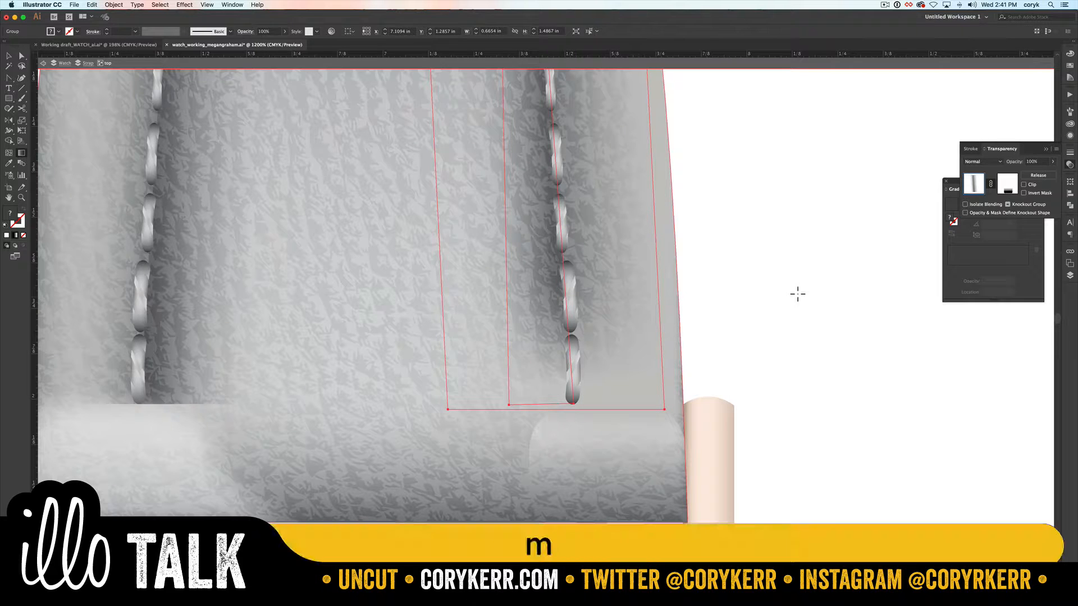
pyautogui.moveTo(798, 154); pyautogui.dragTo(933, 433)
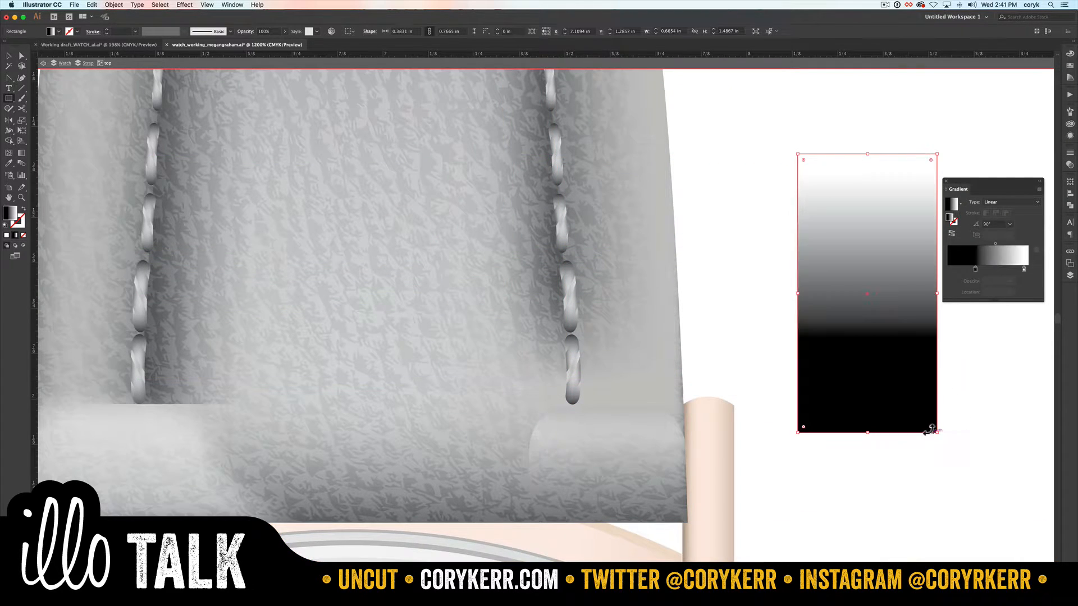
pyautogui.hscroll(5, 770, 423)
pyautogui.moveTo(746, 427); pyautogui.dragTo(742, 425)
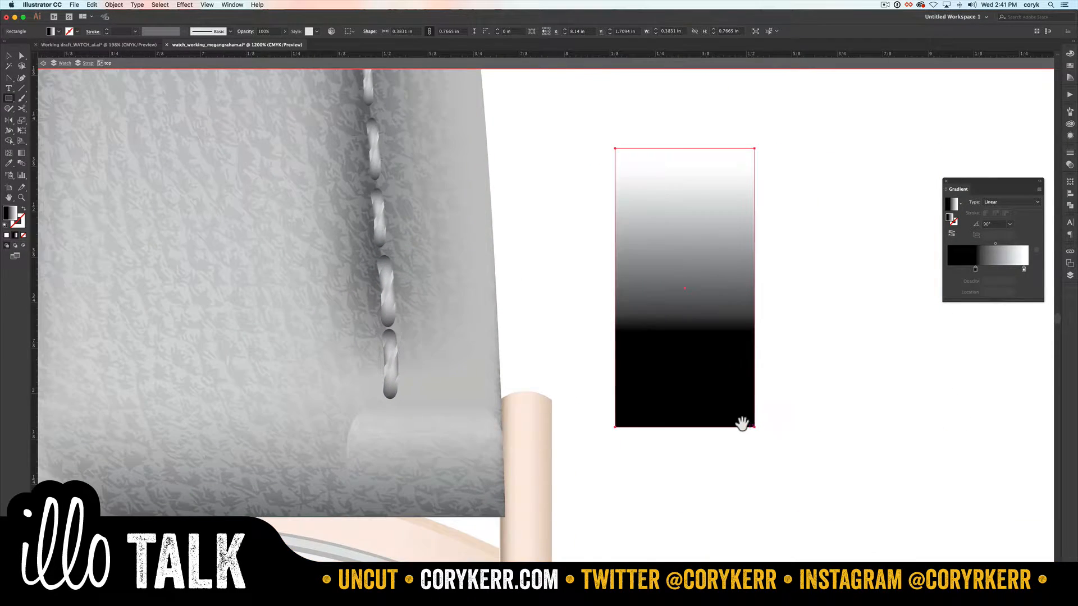
# Step: Draw an overlapping rectangle about 0.38 by 0.87 in, fill it with red, and send it behind the gradient rectangle
pyautogui.press('m')
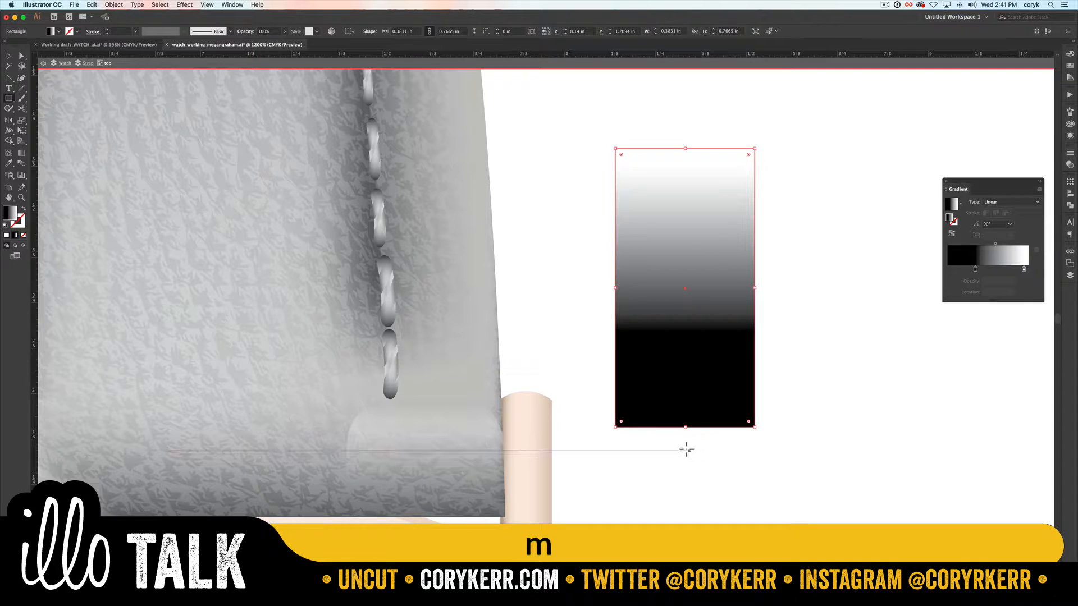
pyautogui.moveTo(689, 451); pyautogui.dragTo(827, 133)
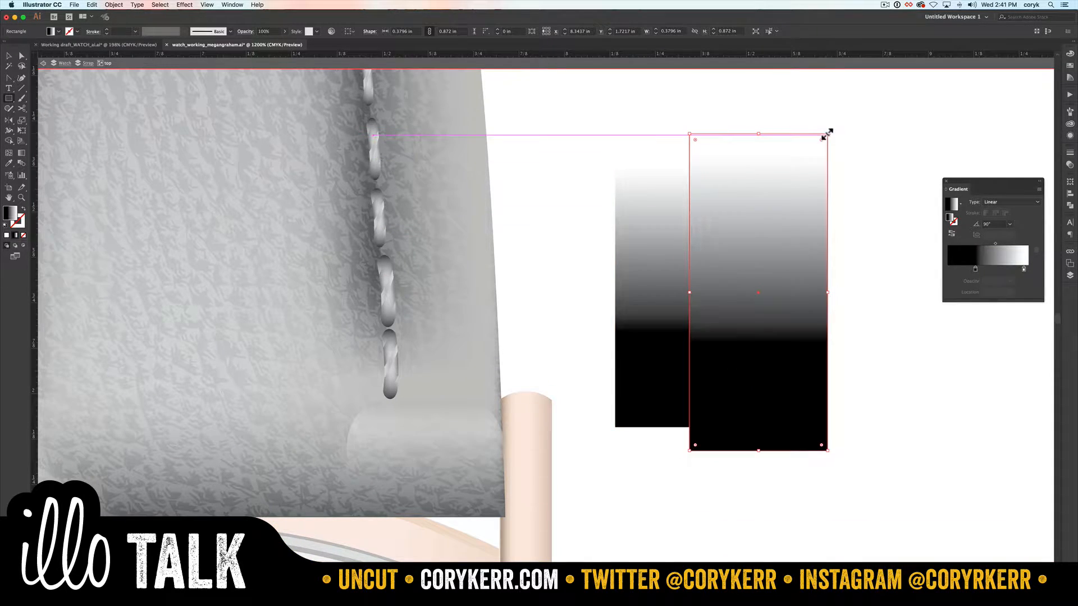
pyautogui.click(1070, 65)
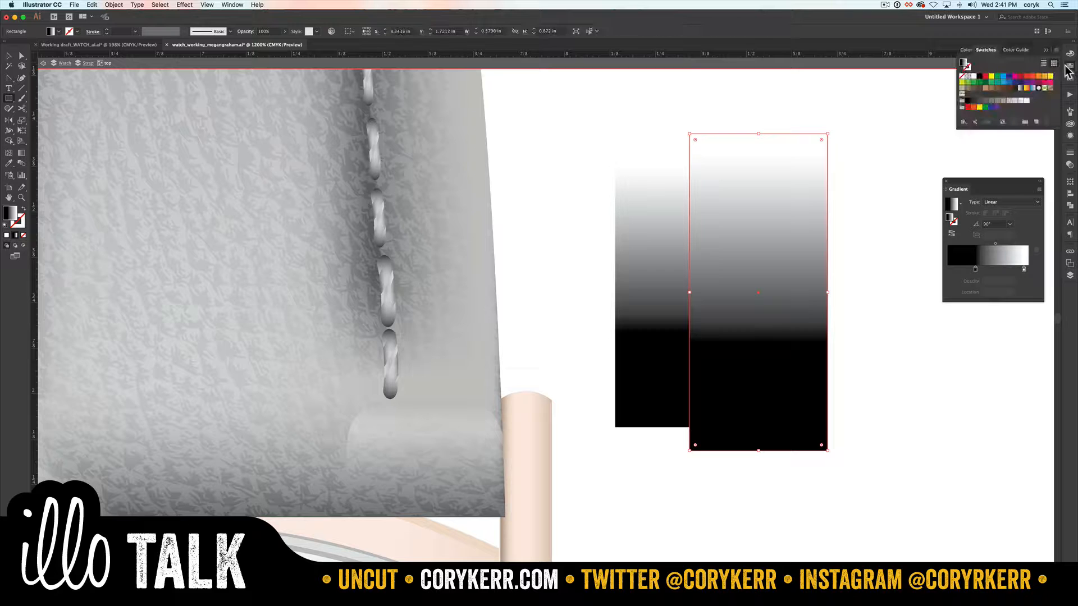
pyautogui.click(984, 75)
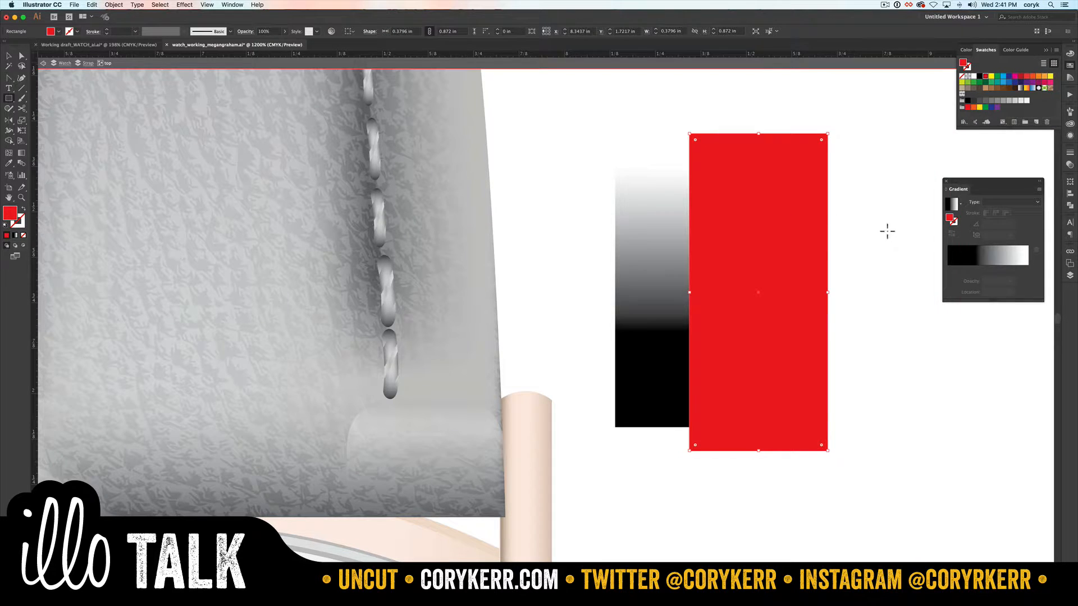
pyautogui.press('shift+super+bracketleft')
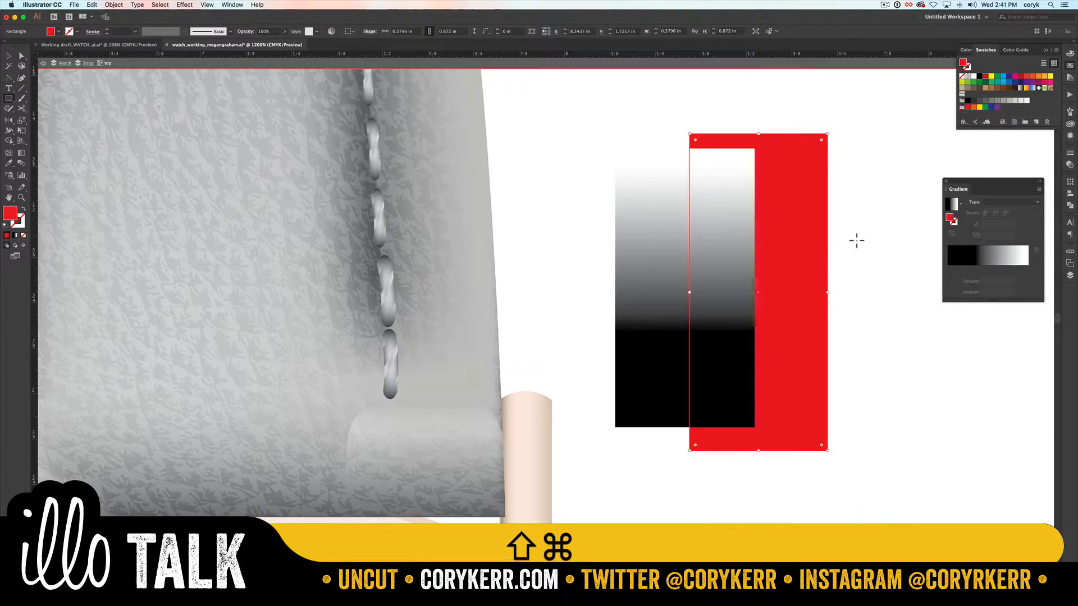
pyautogui.press('v')
pyautogui.click(861, 230)
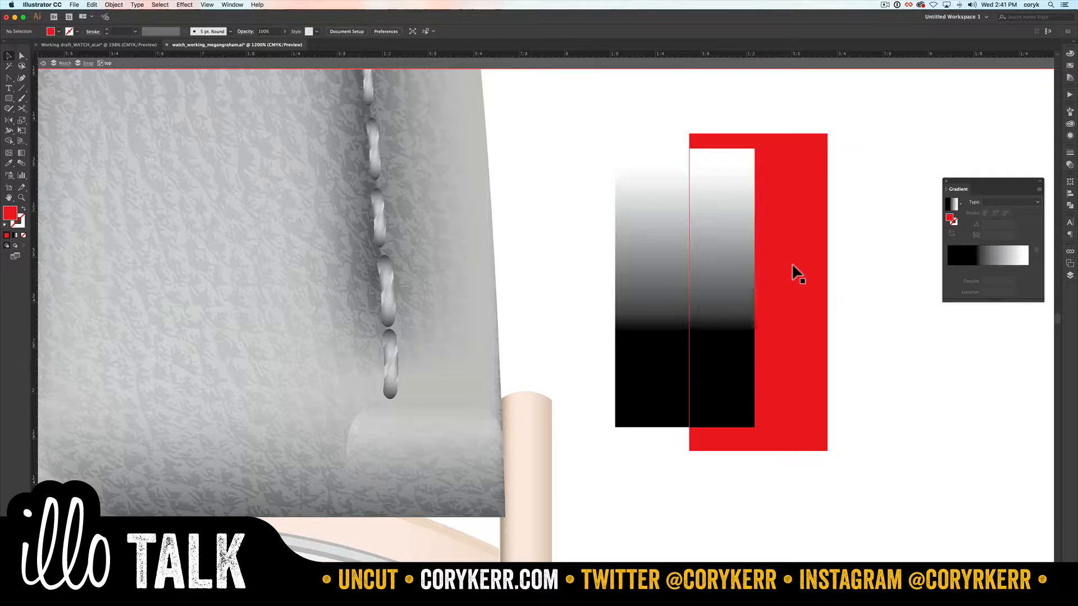
# Step: Draw an ellipse about 0.57 by 0.63 in overlapping both rectangles and fill it with yellow
pyautogui.press('l')
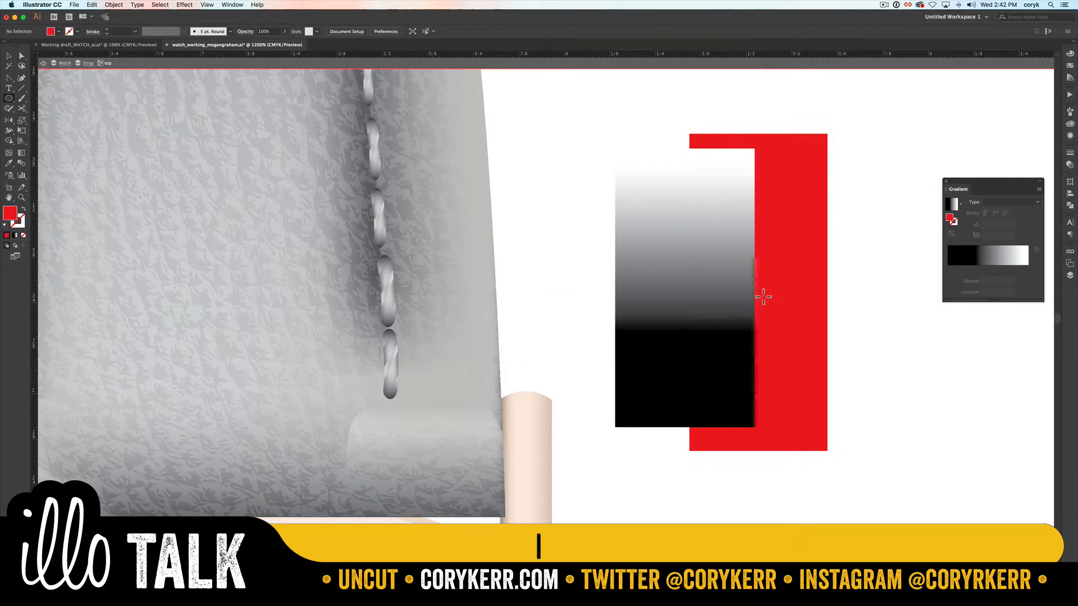
pyautogui.moveTo(721, 353); pyautogui.dragTo(926, 124)
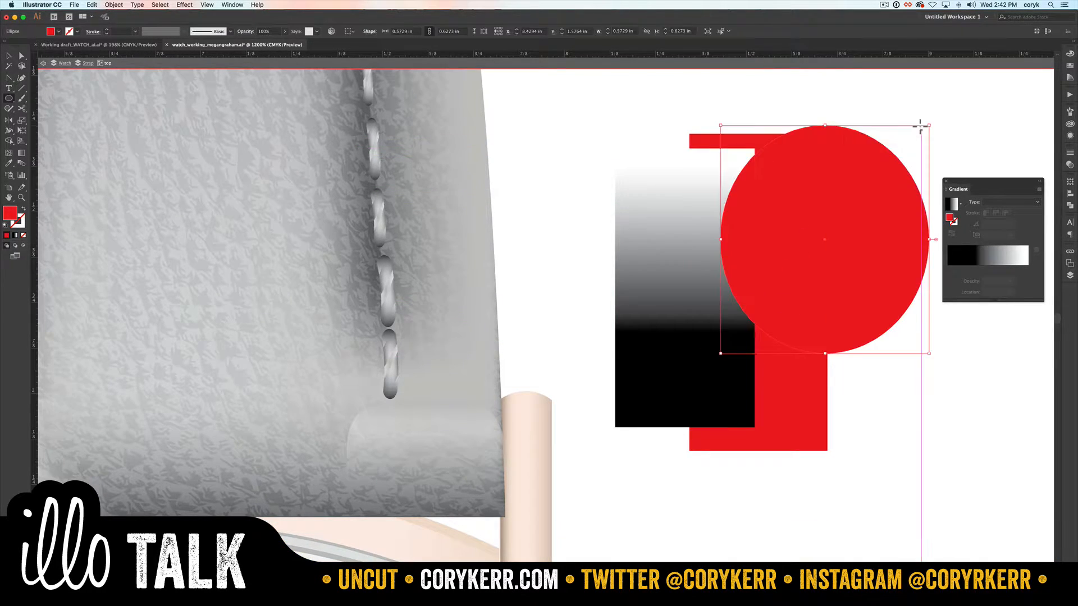
pyautogui.click(1070, 65)
pyautogui.click(989, 76)
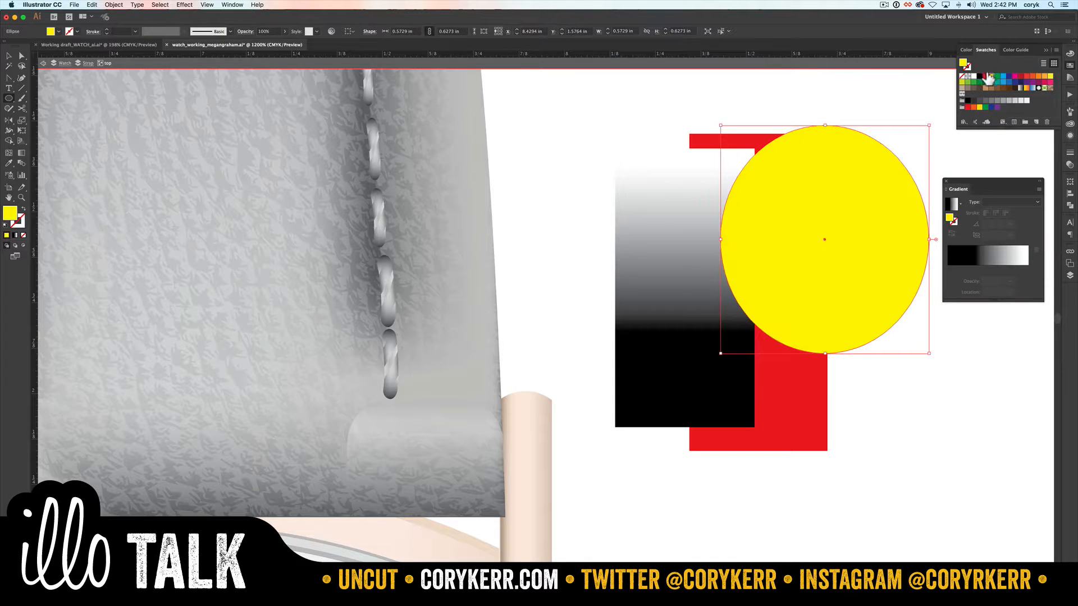
# Step: Try the Multiply, Overlay, Color Burn and Darken blend modes on the yellow ellipse
pyautogui.click(1070, 164)
pyautogui.click(999, 161)
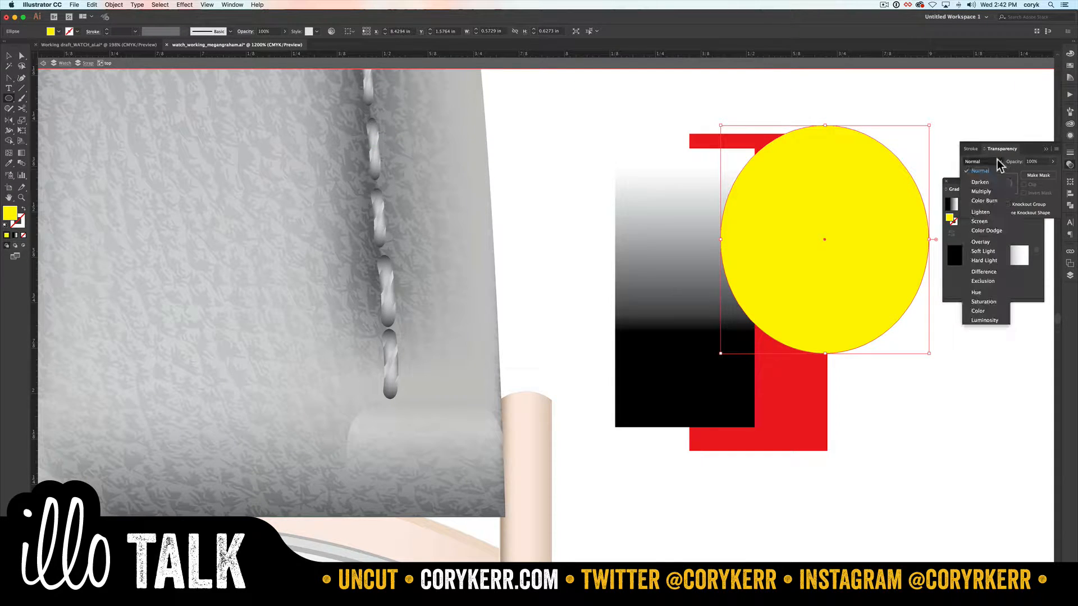
pyautogui.click(981, 185)
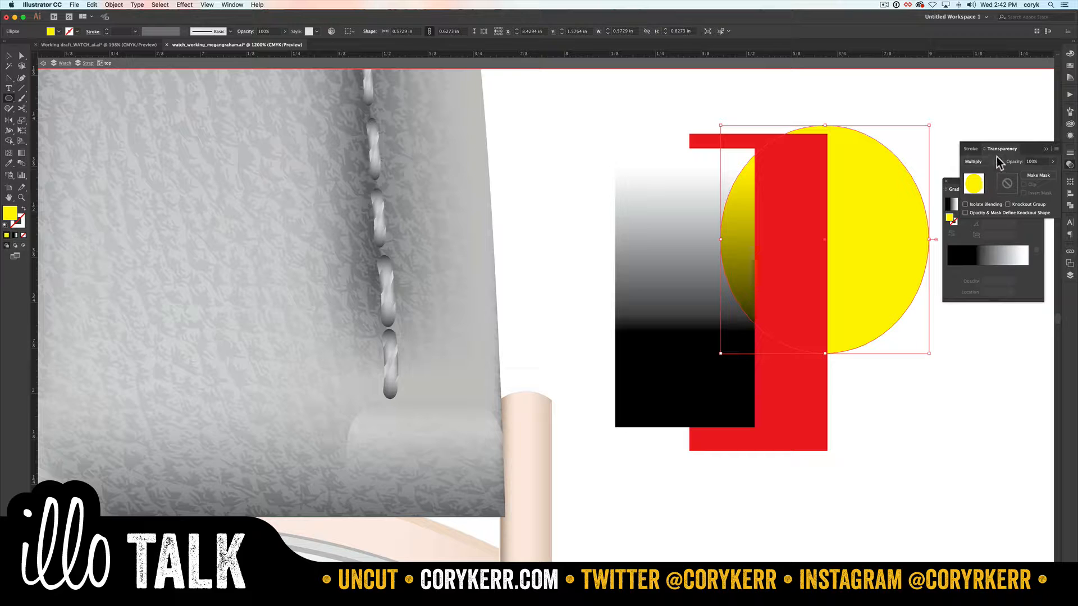
pyautogui.click(997, 161)
pyautogui.click(979, 242)
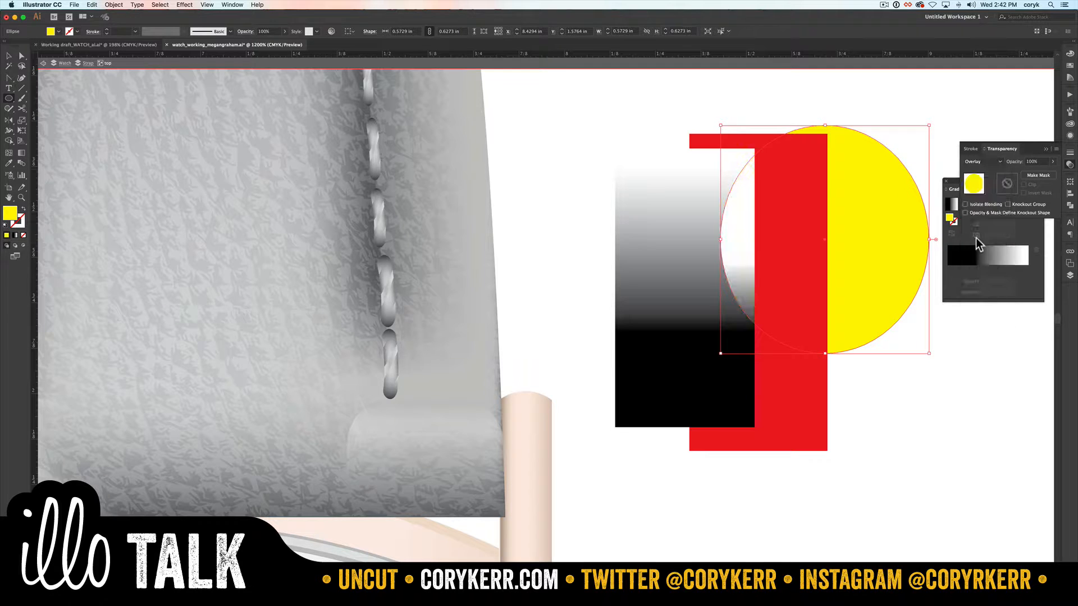
pyautogui.click(992, 161)
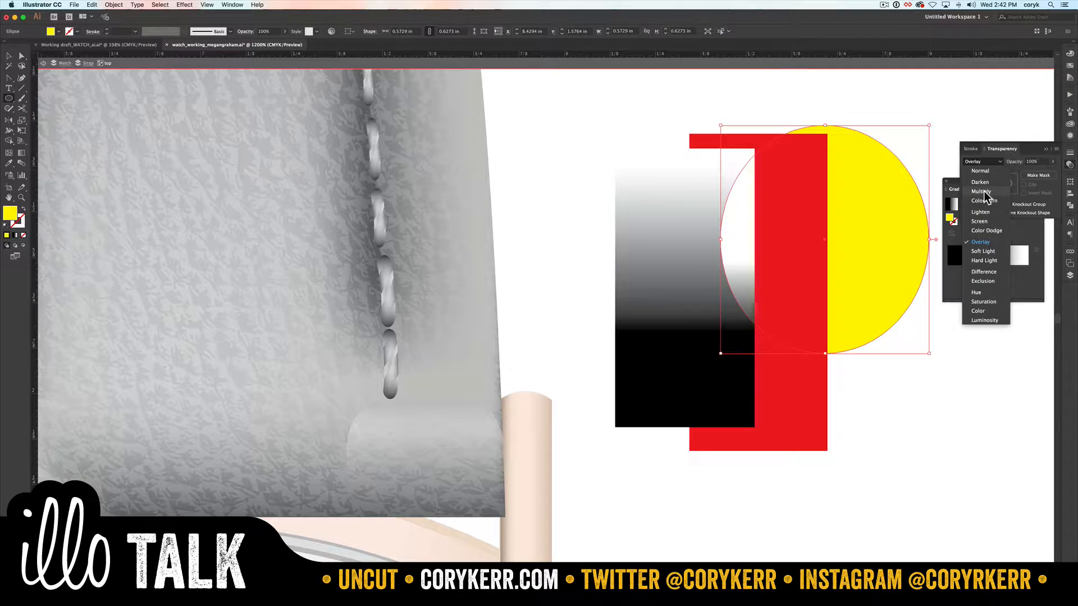
pyautogui.click(984, 200)
pyautogui.click(997, 162)
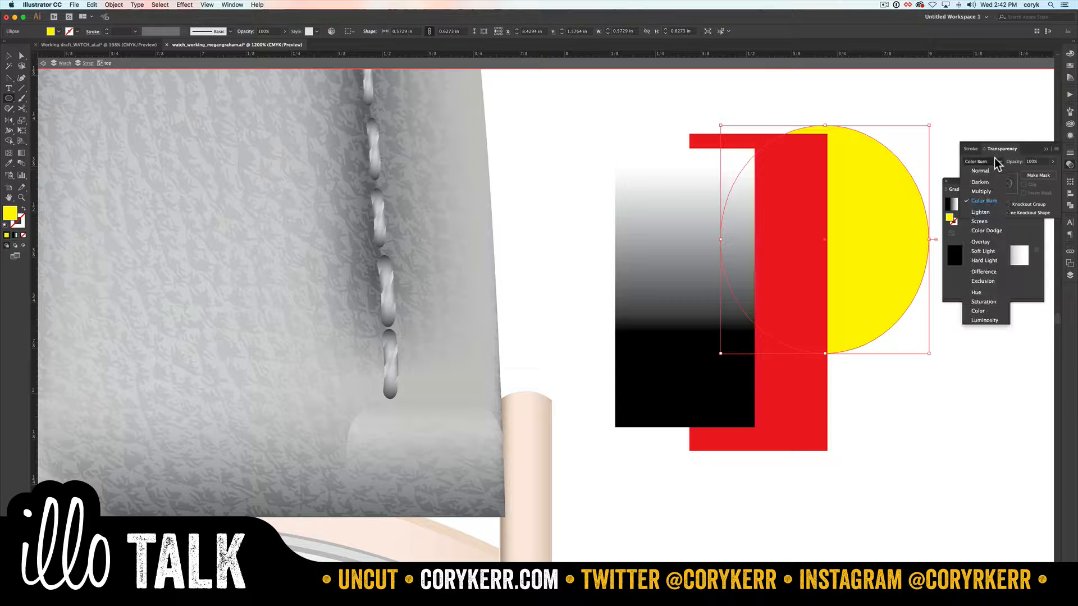
pyautogui.click(982, 182)
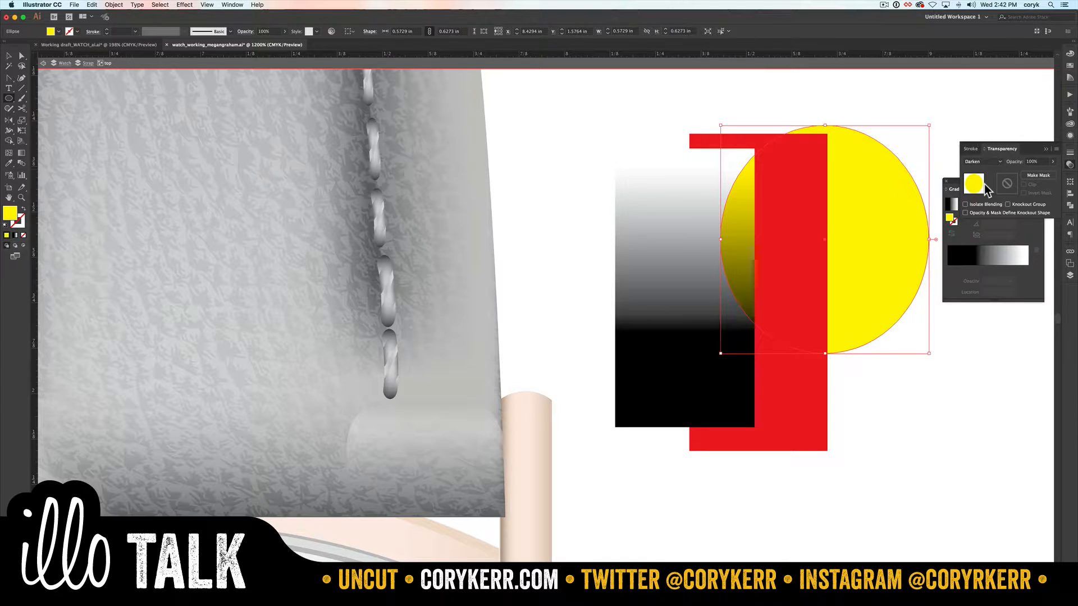
# Step: Try the Lighten, Screen, Color Dodge and Overlay blend modes on the yellow ellipse
pyautogui.click(995, 161)
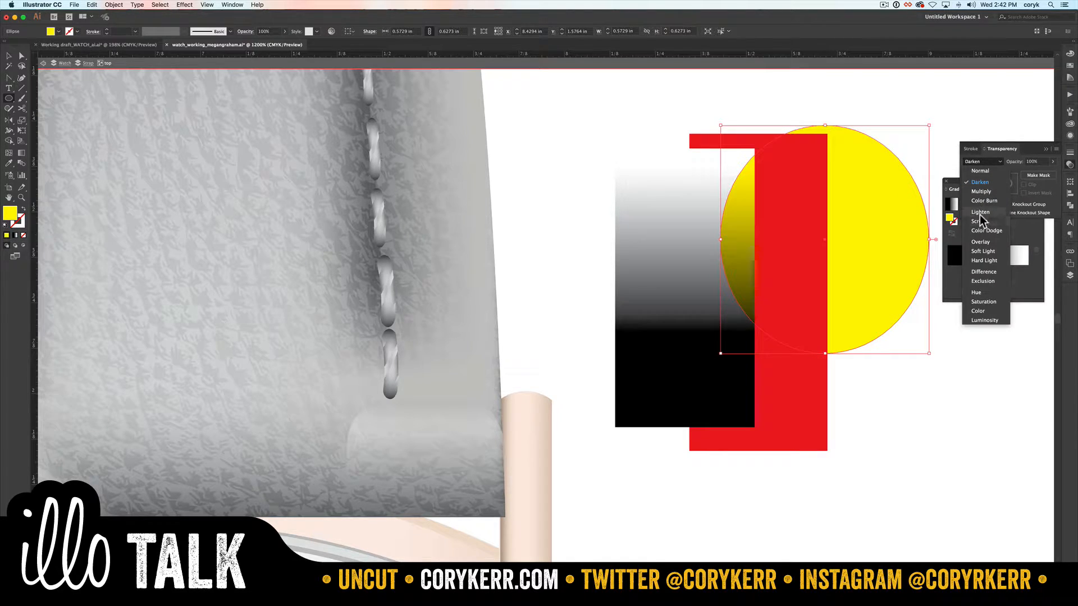
pyautogui.click(979, 214)
pyautogui.click(993, 162)
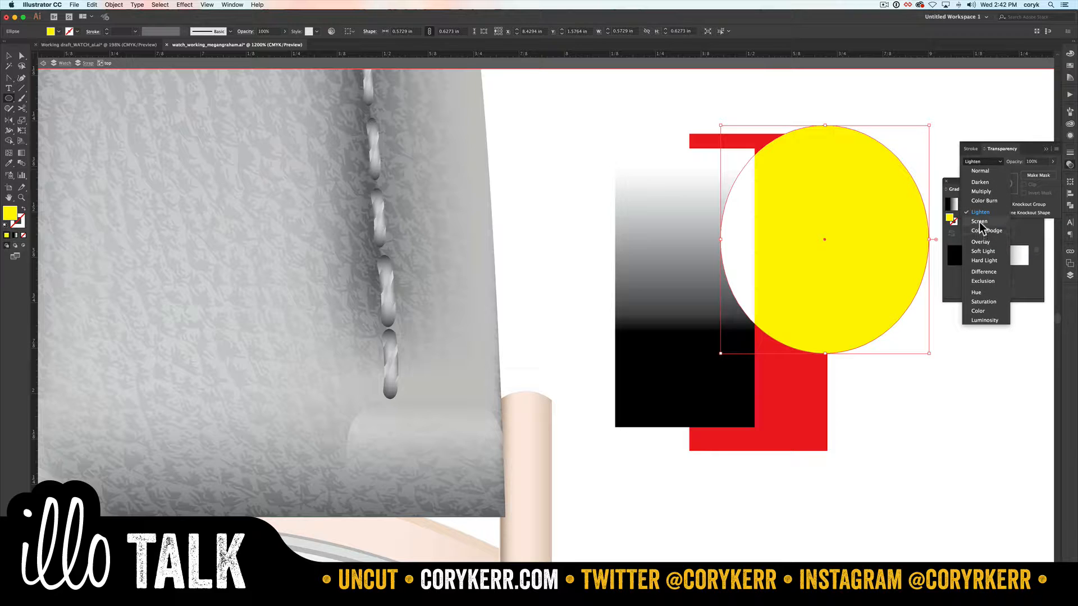
pyautogui.click(981, 228)
pyautogui.click(996, 162)
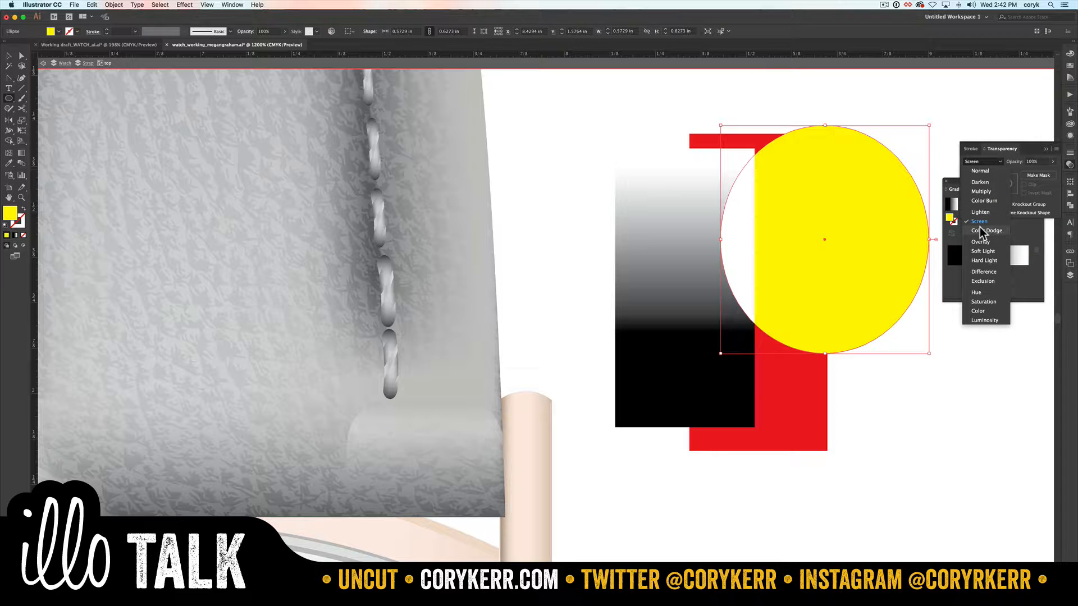
pyautogui.click(981, 231)
pyautogui.click(1002, 161)
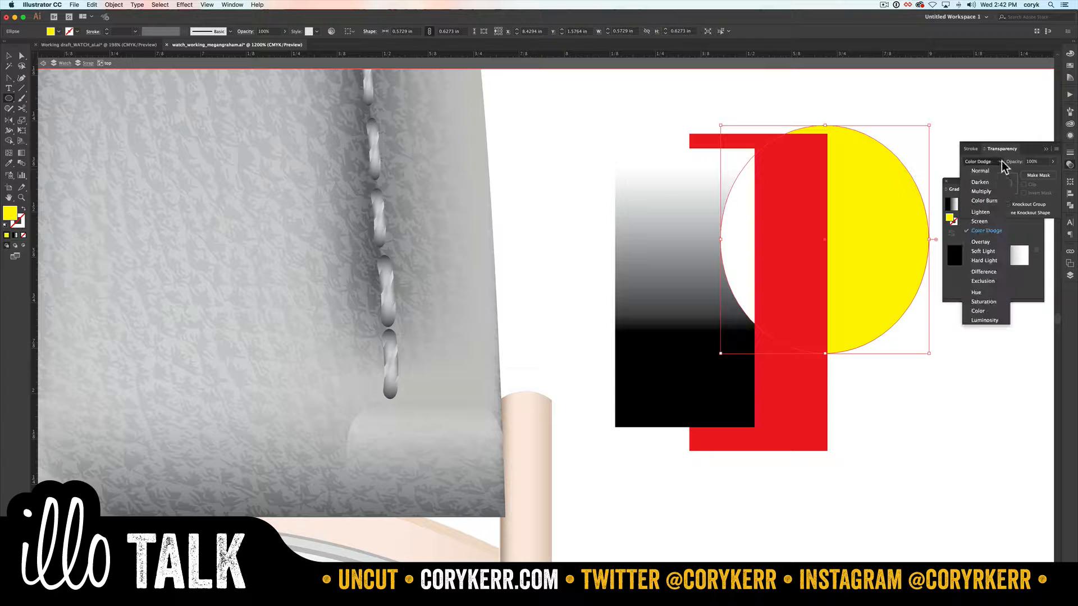
pyautogui.click(980, 244)
# Step: Set the yellow ellipse's blend mode to Hue and deselect it
pyautogui.click(994, 161)
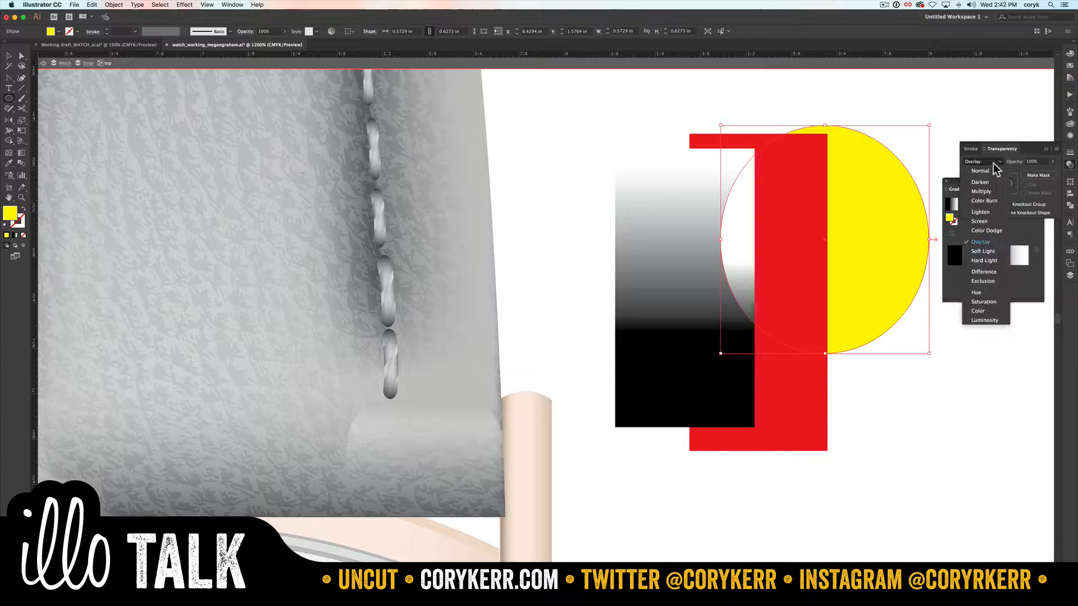
pyautogui.click(972, 294)
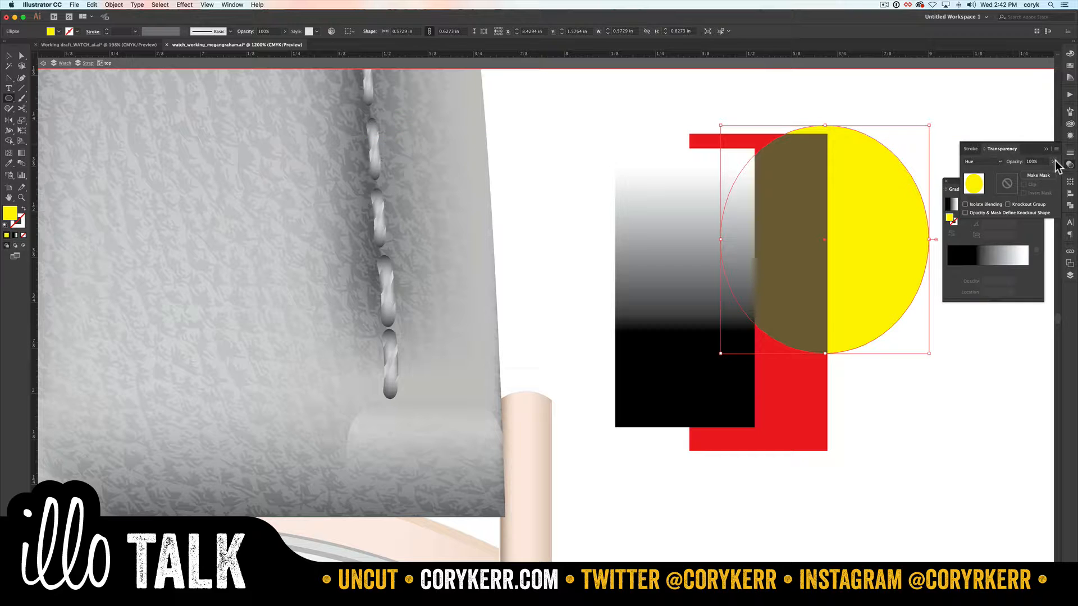
pyautogui.press('v')
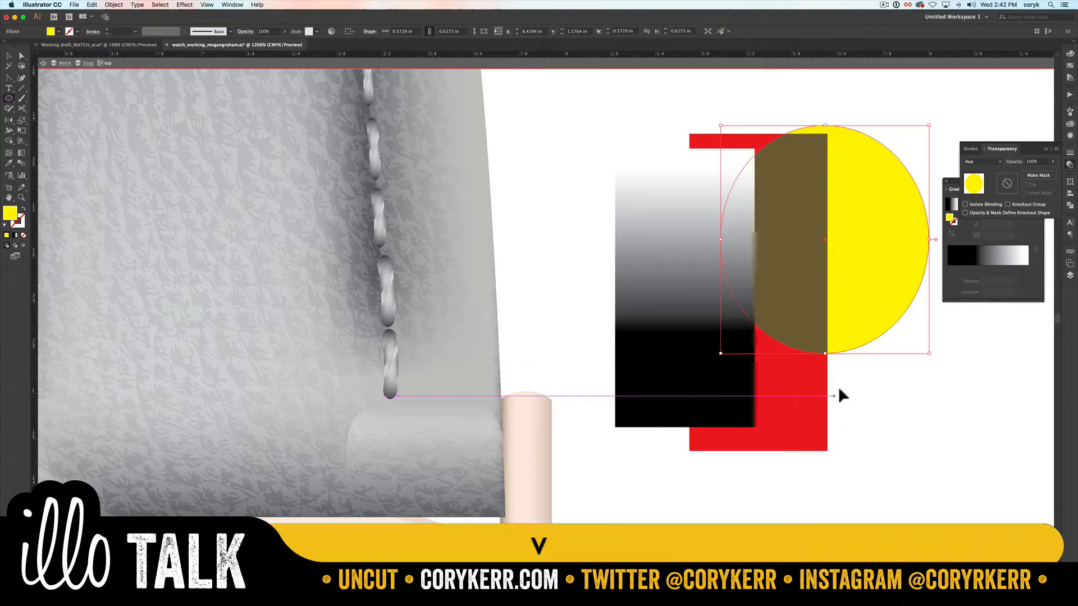
pyautogui.click(853, 382)
# Step: Shift the gradient rectangle slightly, try masking the red rectangle with the yellow ellipse, and undo the mask
pyautogui.moveTo(712, 382); pyautogui.dragTo(725, 379)
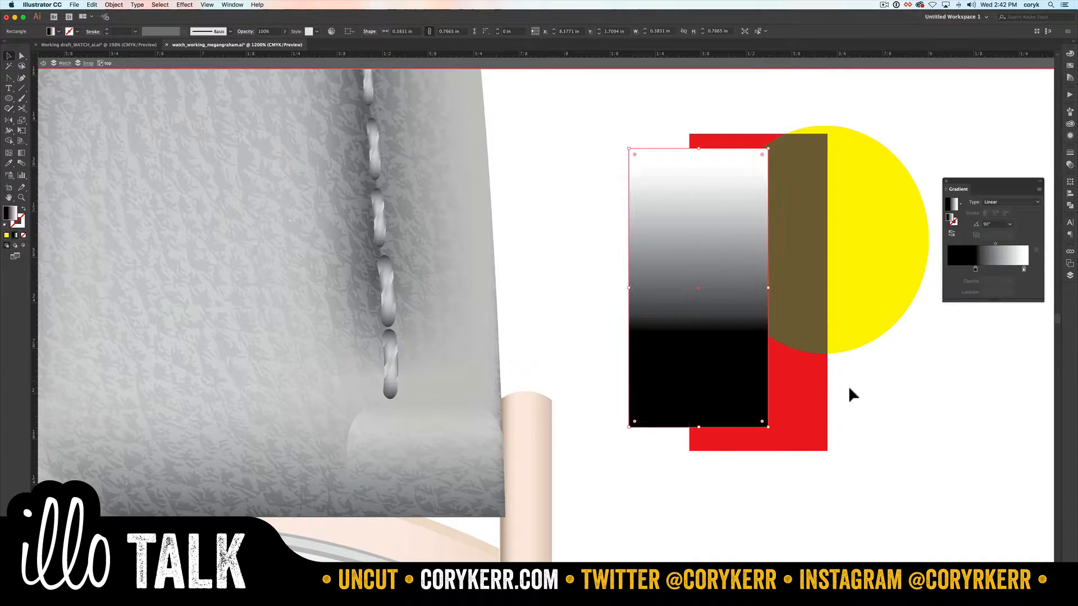
pyautogui.click(803, 325)
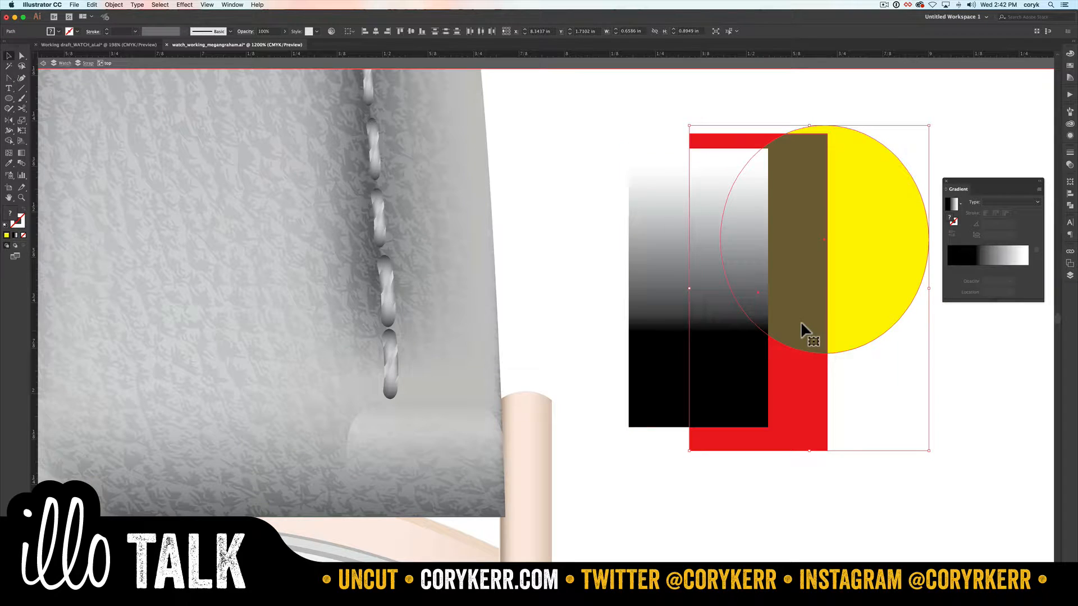
pyautogui.click(1070, 164)
pyautogui.click(1036, 177)
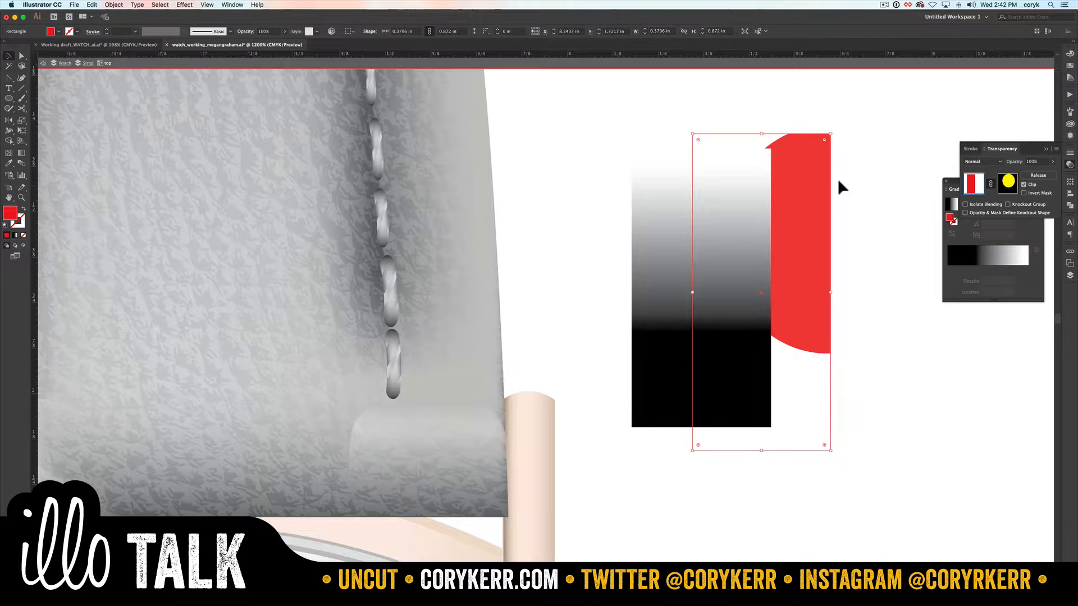
pyautogui.press('super+z')
pyautogui.click(908, 382)
# Step: Add an empty opacity mask to the red rectangle and turn off its Clip option
pyautogui.click(736, 385)
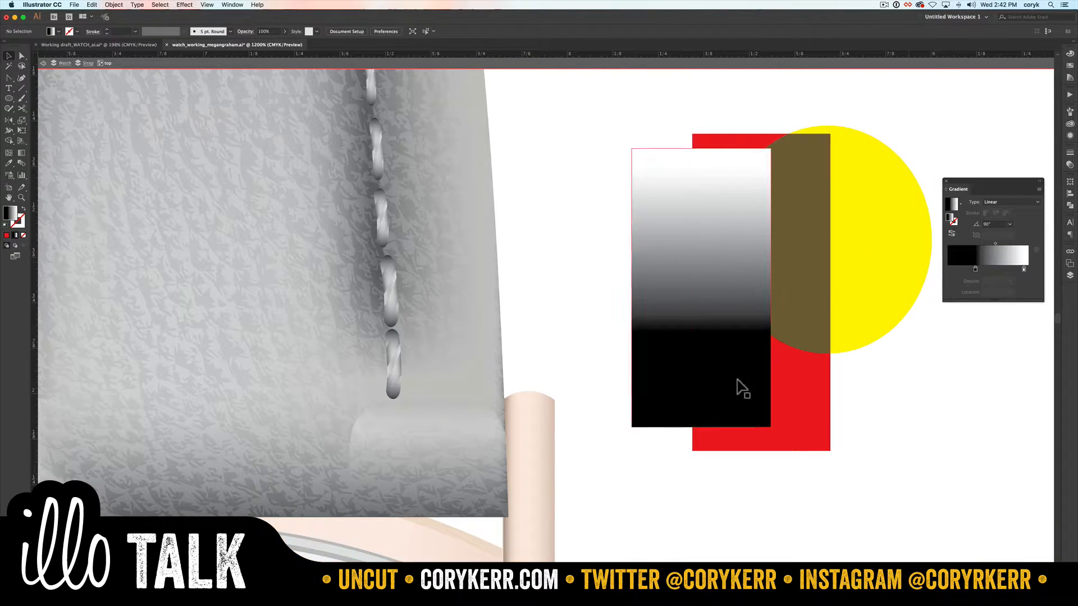
pyautogui.click(786, 415)
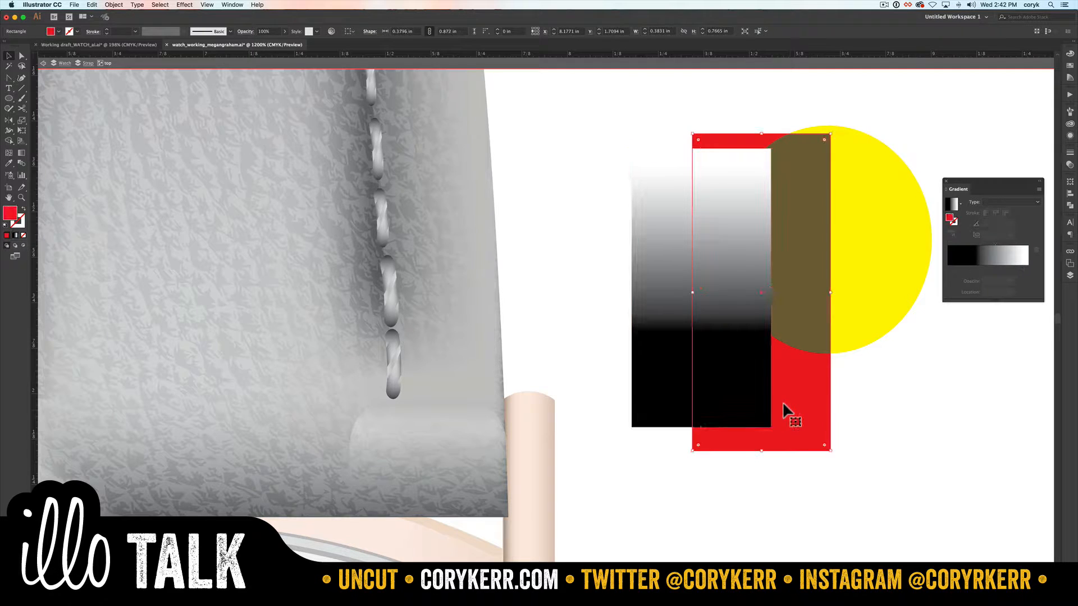
pyautogui.click(1069, 164)
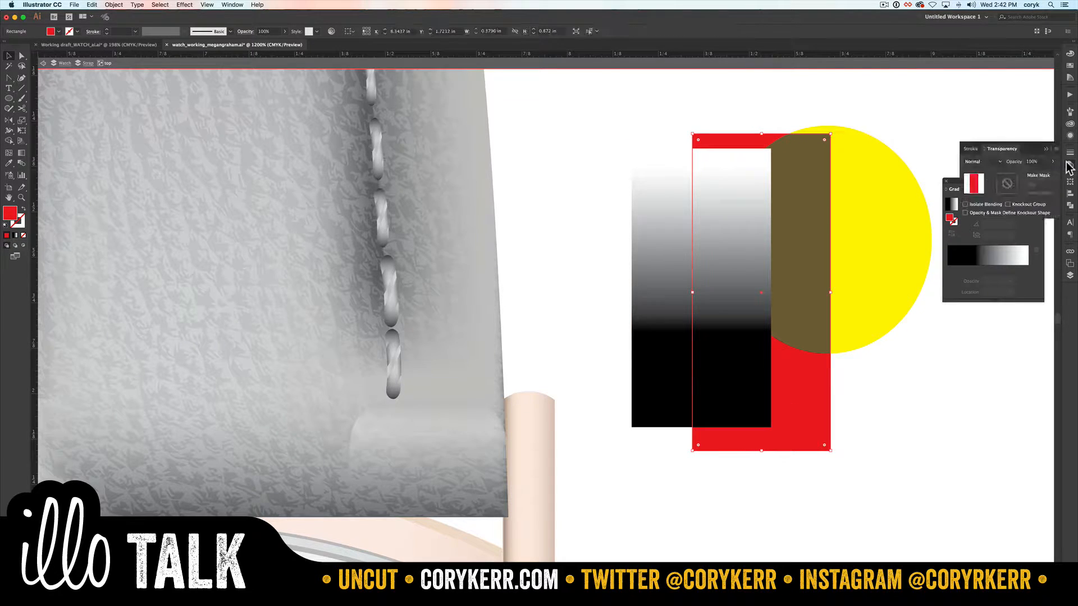
pyautogui.click(1037, 176)
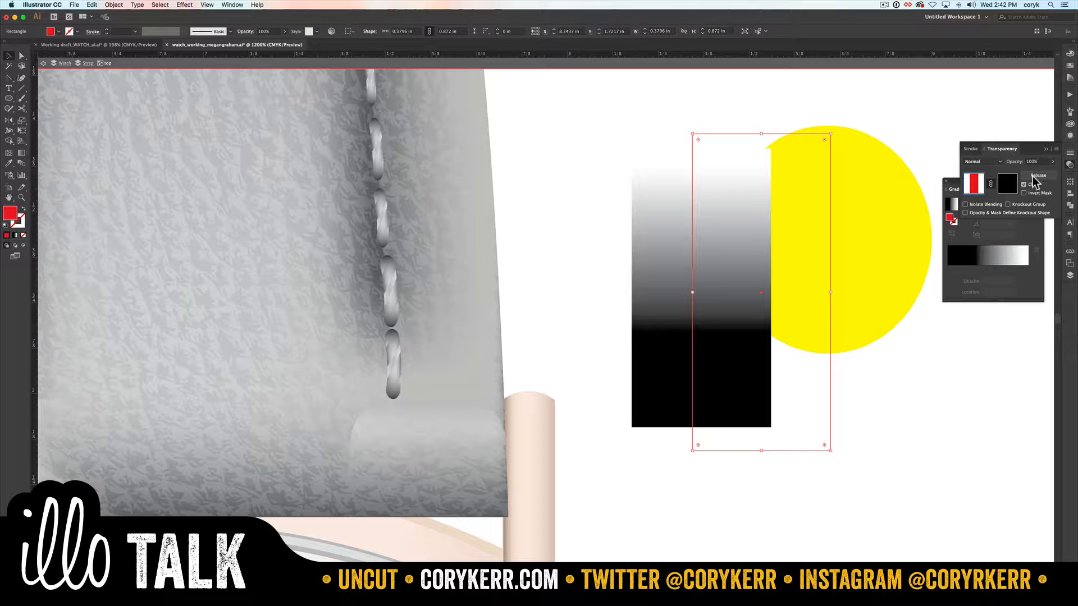
pyautogui.click(1024, 186)
pyautogui.click(1023, 185)
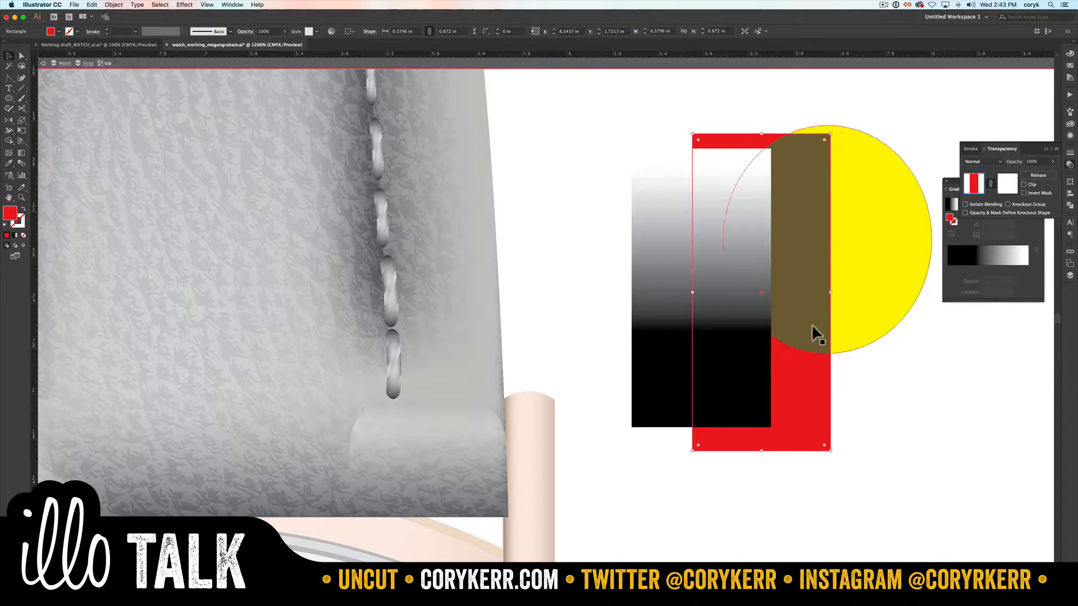
# Step: Cut the gradient rectangle and open the red rectangle's opacity mask for editing
pyautogui.click(656, 352)
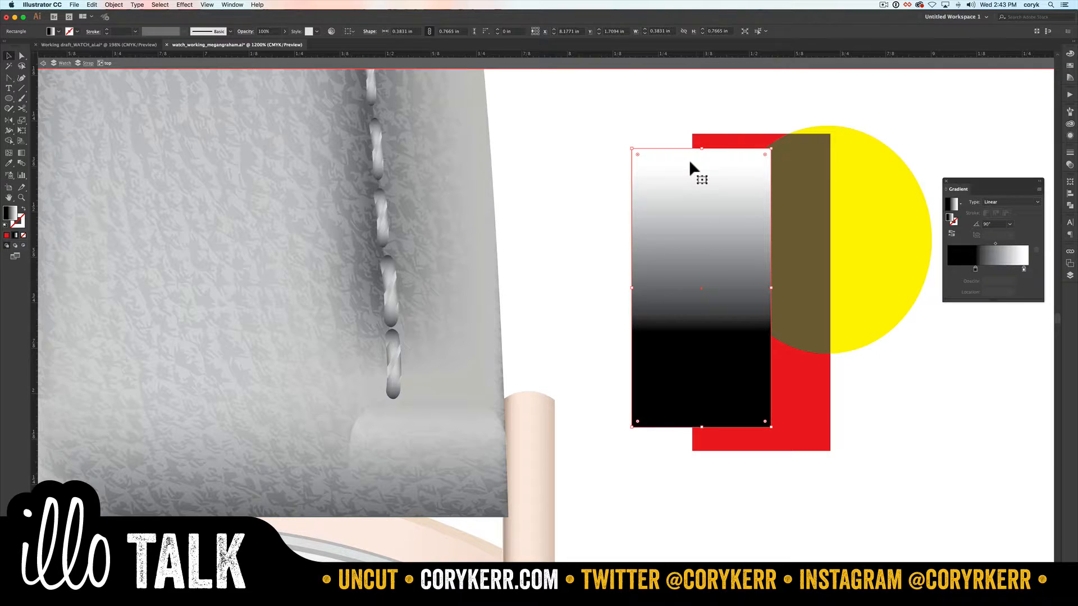
pyautogui.press('super+x')
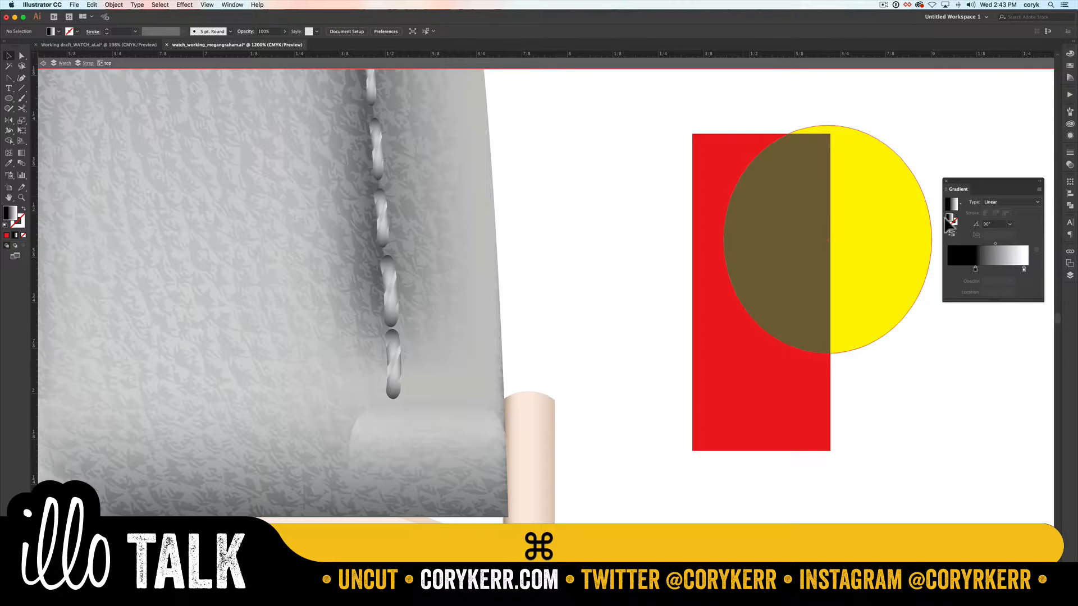
pyautogui.click(1070, 165)
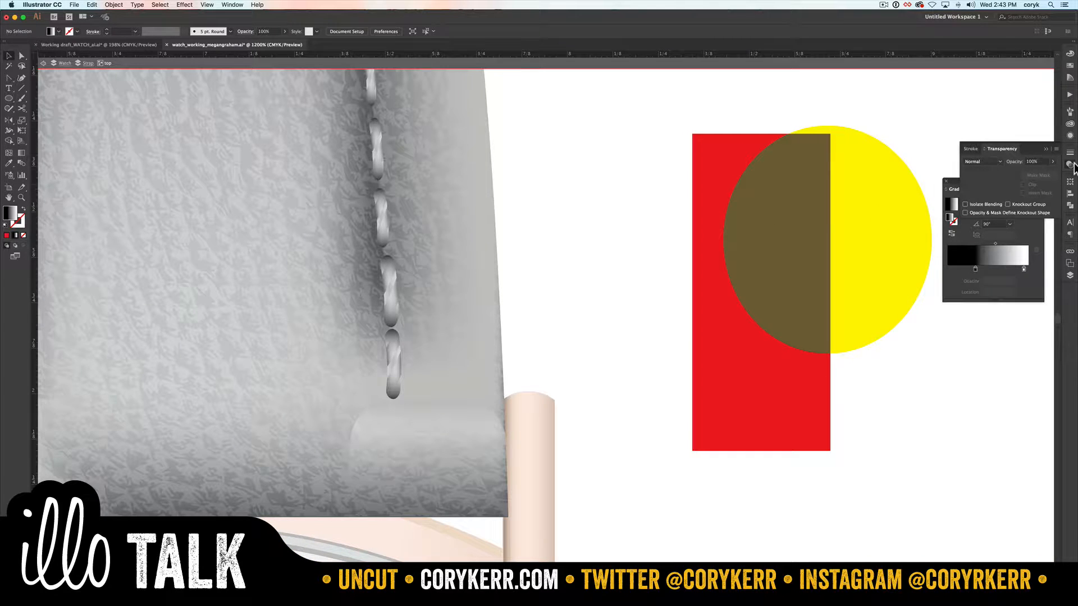
pyautogui.click(700, 303)
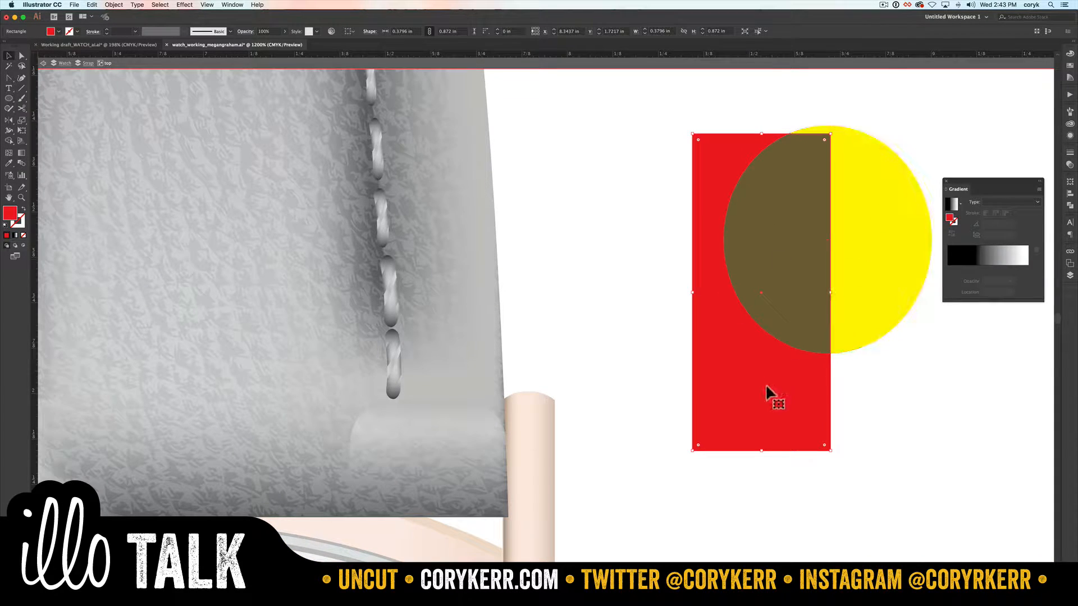
pyautogui.click(1070, 165)
pyautogui.click(1006, 184)
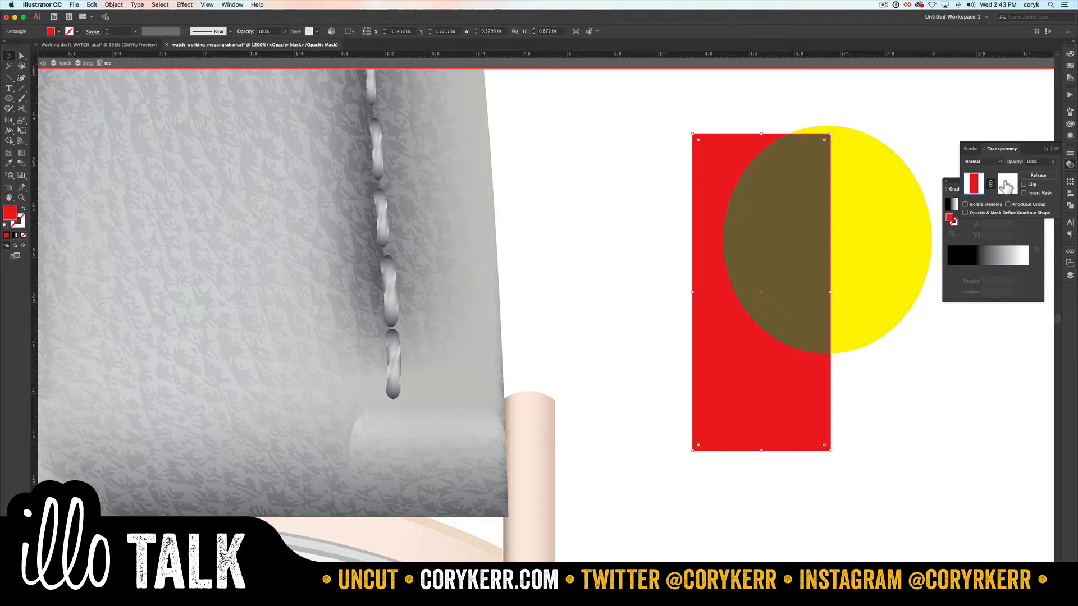
# Step: Paste the gradient rectangle into the mask over the red rectangle's left part, and return to editing the artwork
pyautogui.press('super+shift+a')
pyautogui.press('super+v')
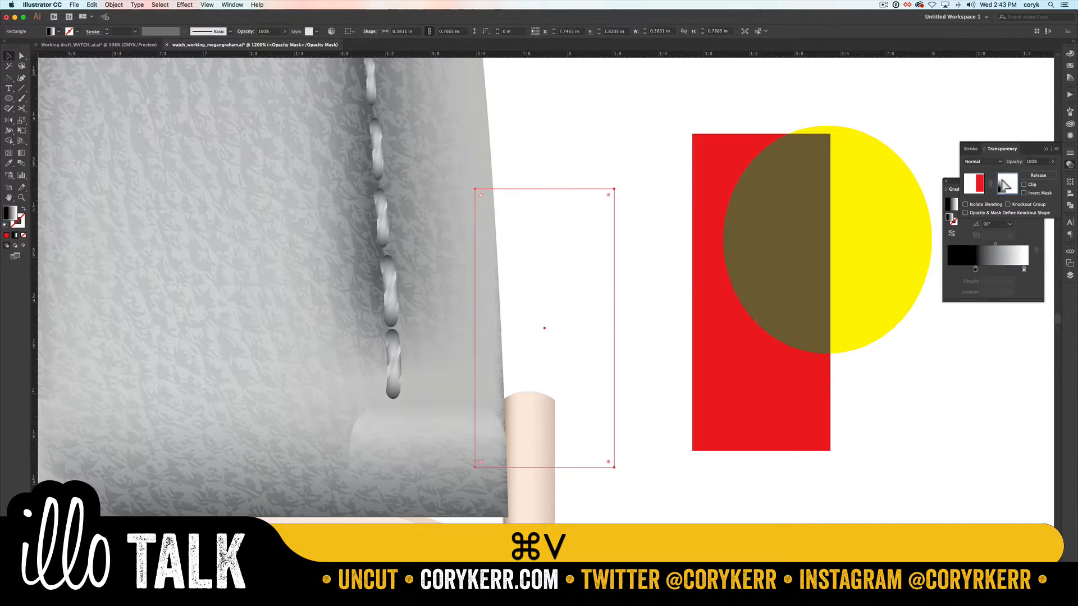
pyautogui.moveTo(614, 293); pyautogui.dragTo(752, 263)
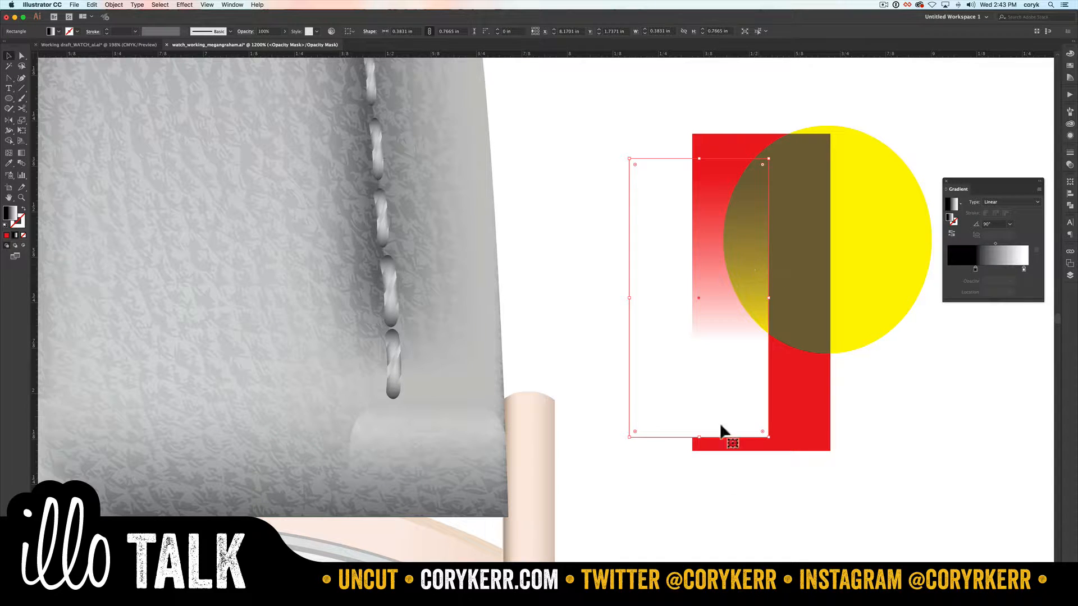
pyautogui.hscroll(2, 720, 407)
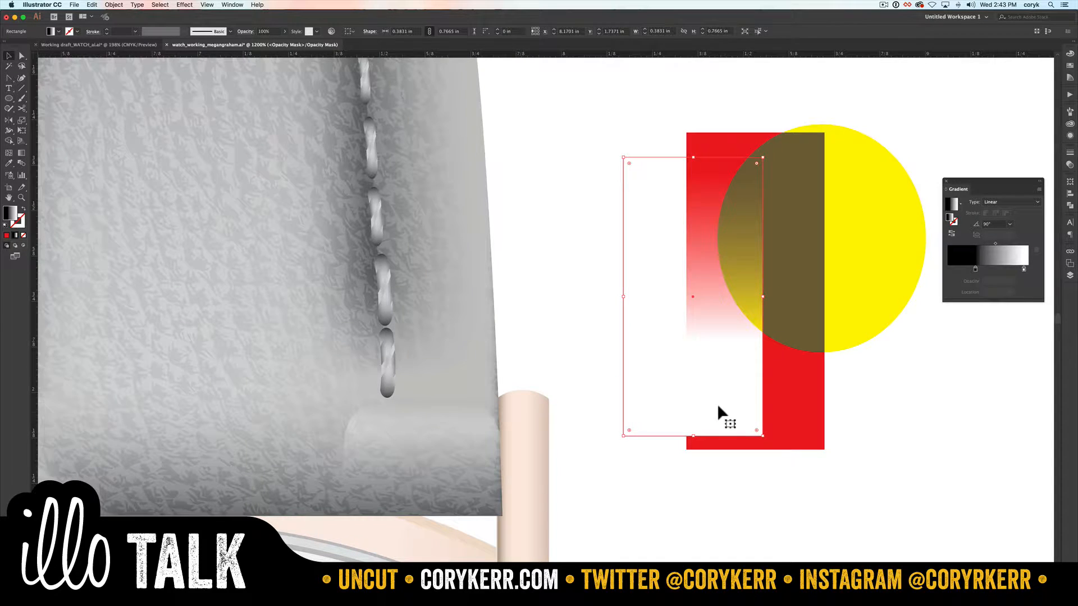
pyautogui.click(872, 186)
pyautogui.click(1070, 165)
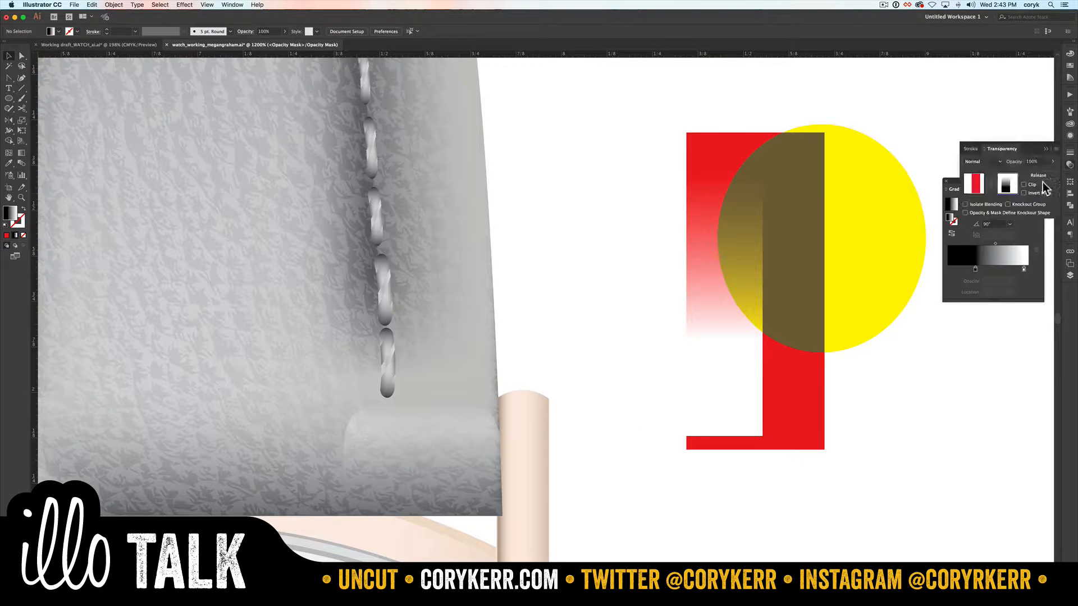
pyautogui.click(974, 183)
# Step: Send the yellow ellipse to the back and position it behind the faded part of the red rectangle
pyautogui.click(870, 172)
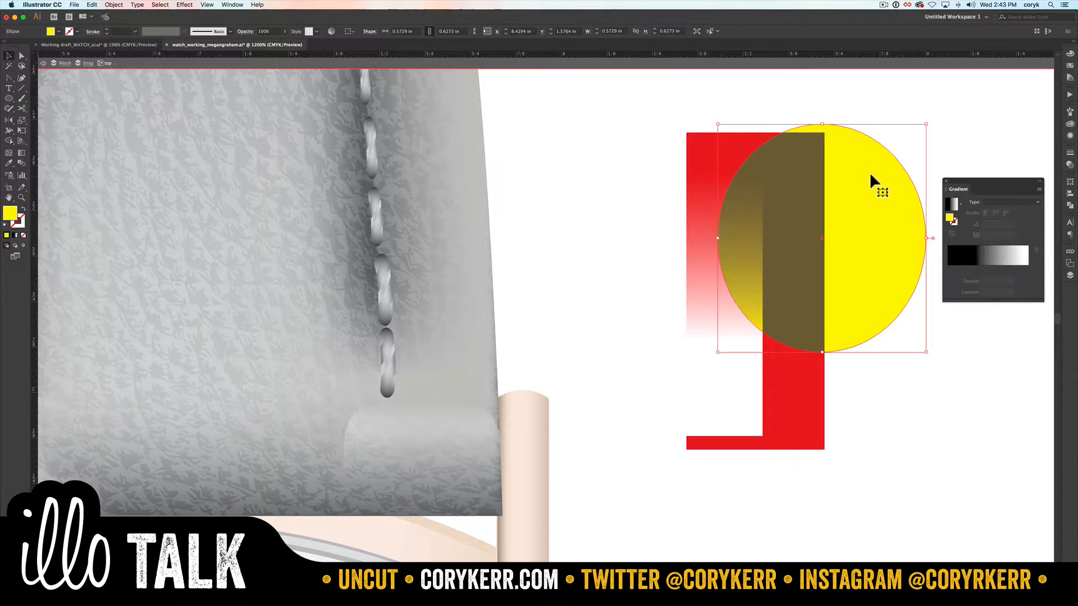
pyautogui.moveTo(871, 172); pyautogui.dragTo(771, 268)
pyautogui.press('super+shift+bracketleft')
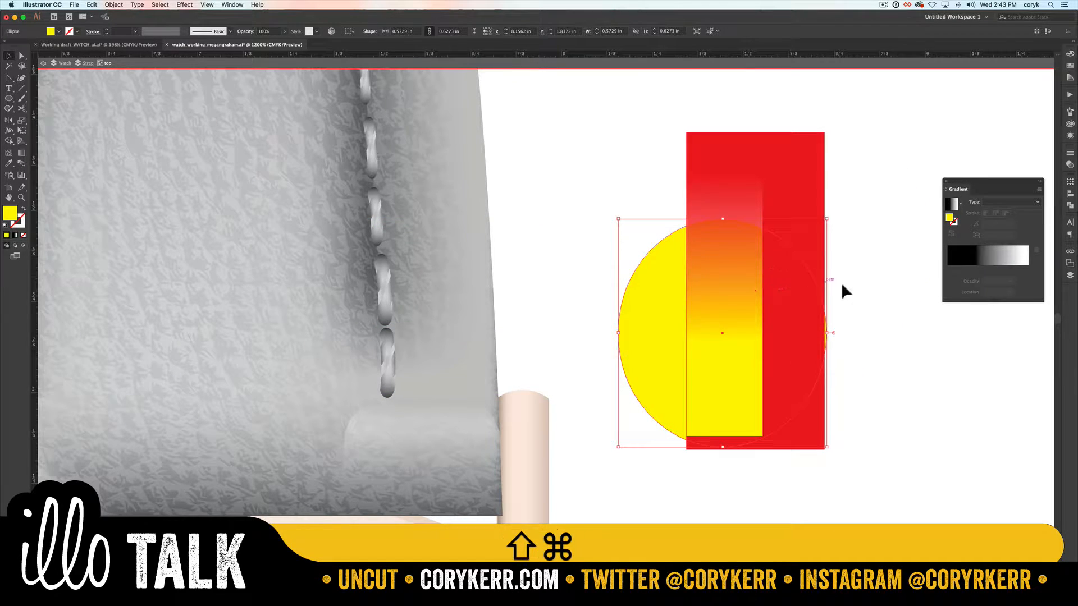
pyautogui.click(861, 278)
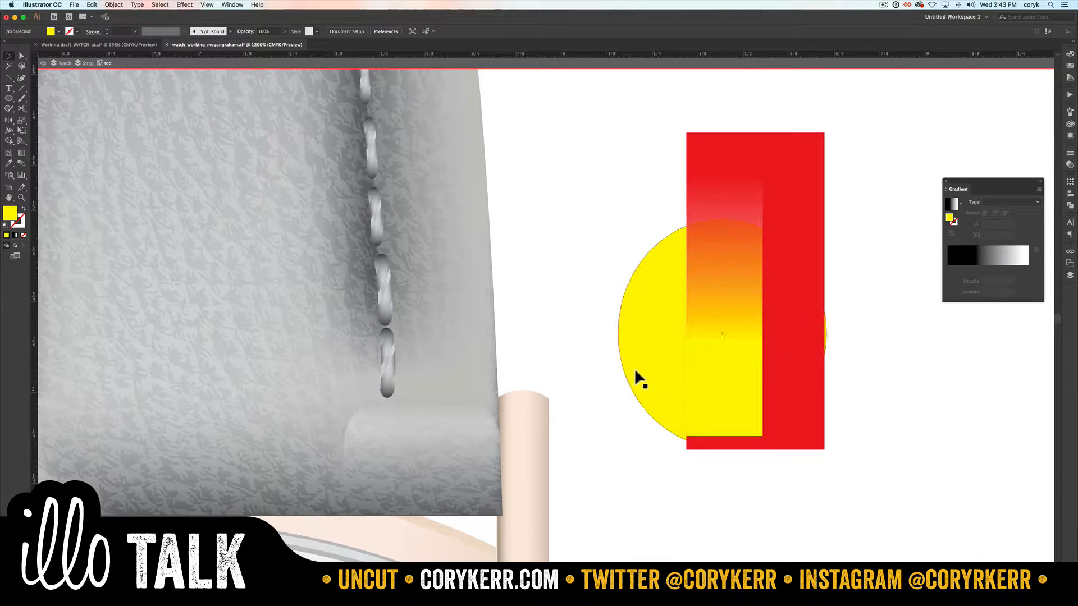
pyautogui.moveTo(636, 372); pyautogui.dragTo(621, 327)
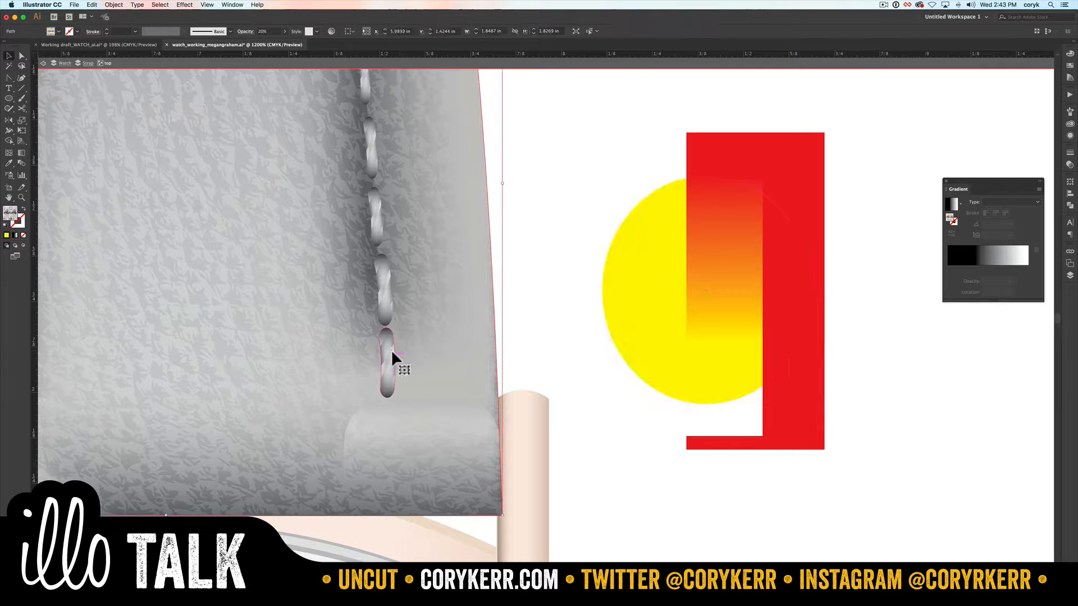
# Step: Select the leather texture's anchor at the peak of the upper strap and inspect the strap's top edge
pyautogui.click(389, 396)
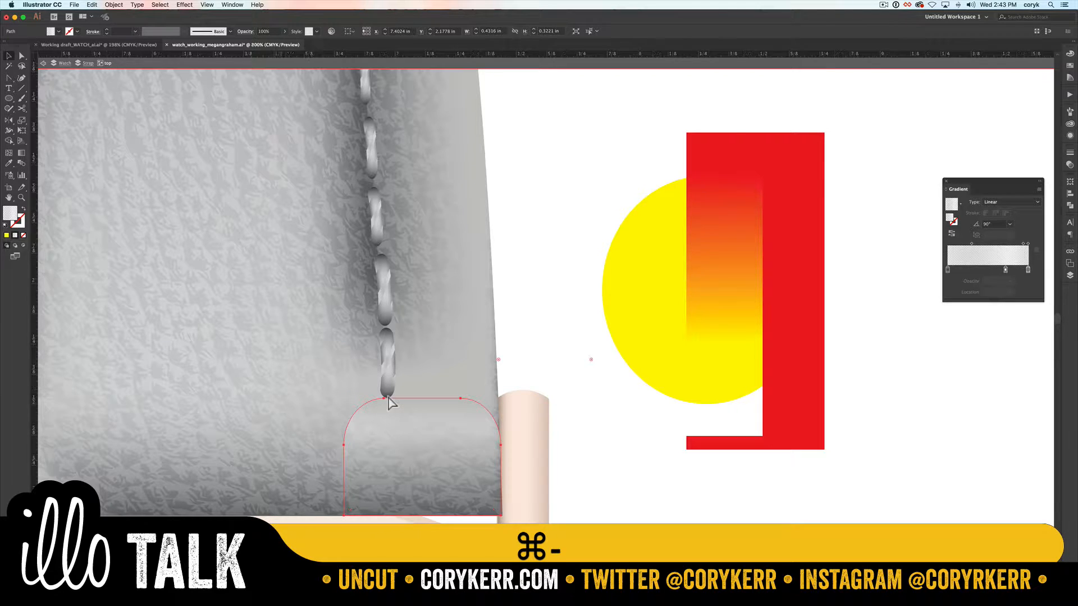
pyautogui.press('super+0')
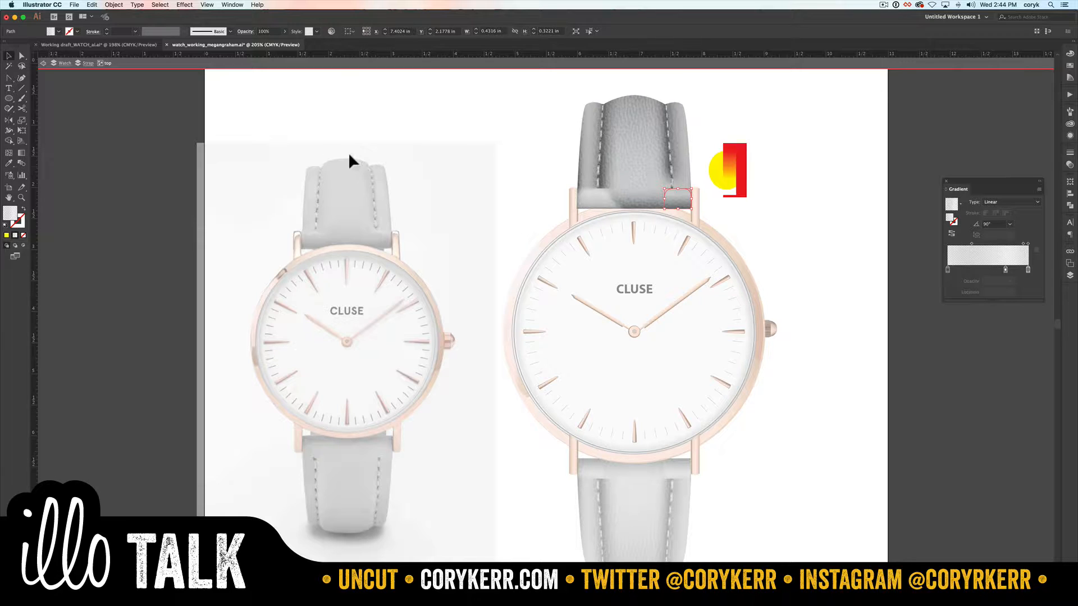
pyautogui.press('a')
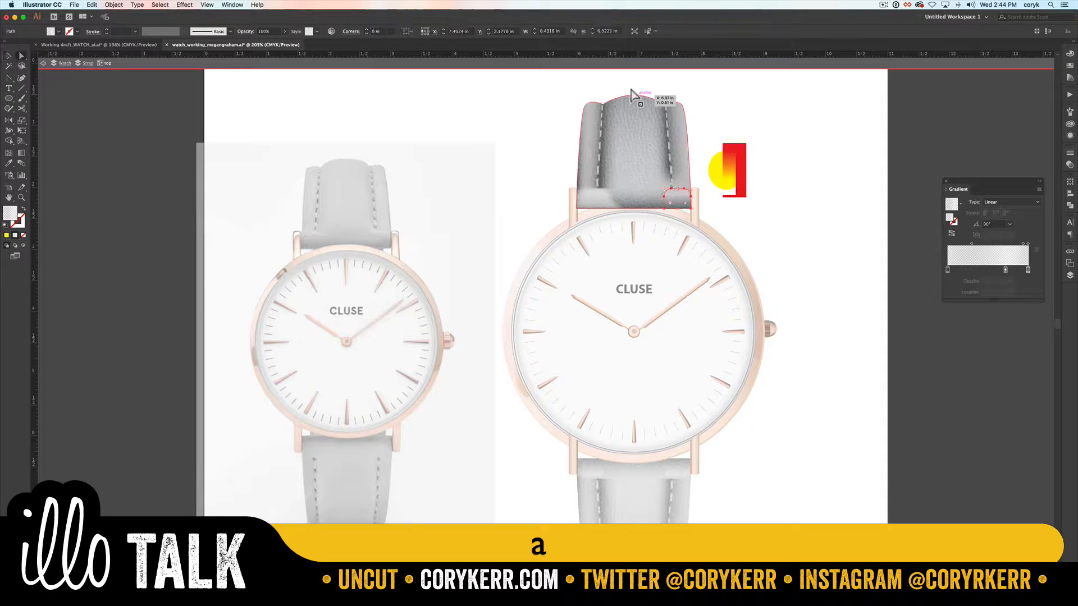
pyautogui.click(630, 90)
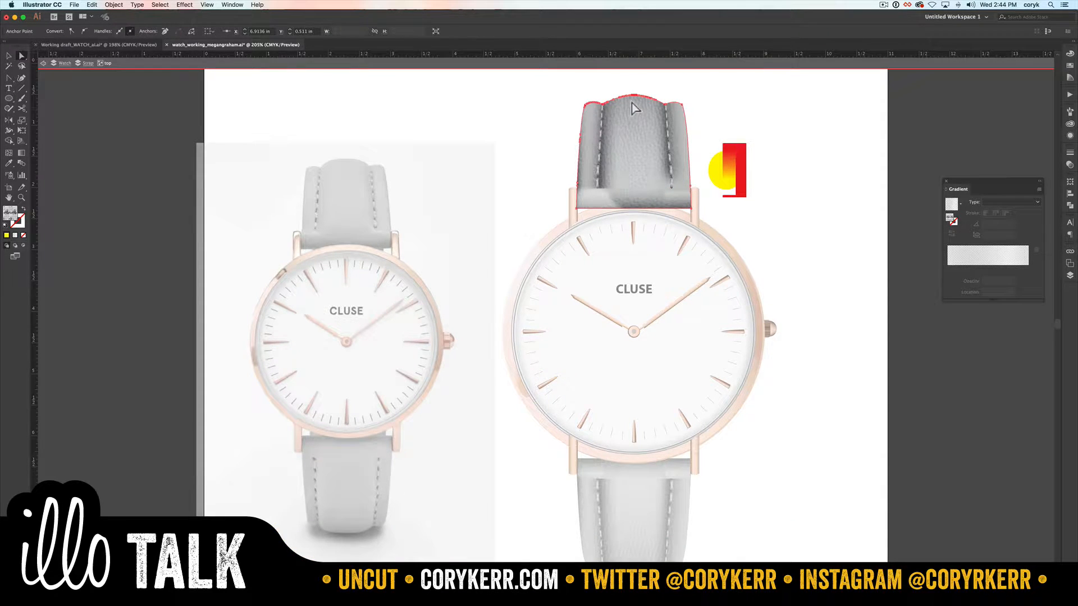
pyautogui.press('z')
pyautogui.moveTo(677, 85); pyautogui.dragTo(581, 141)
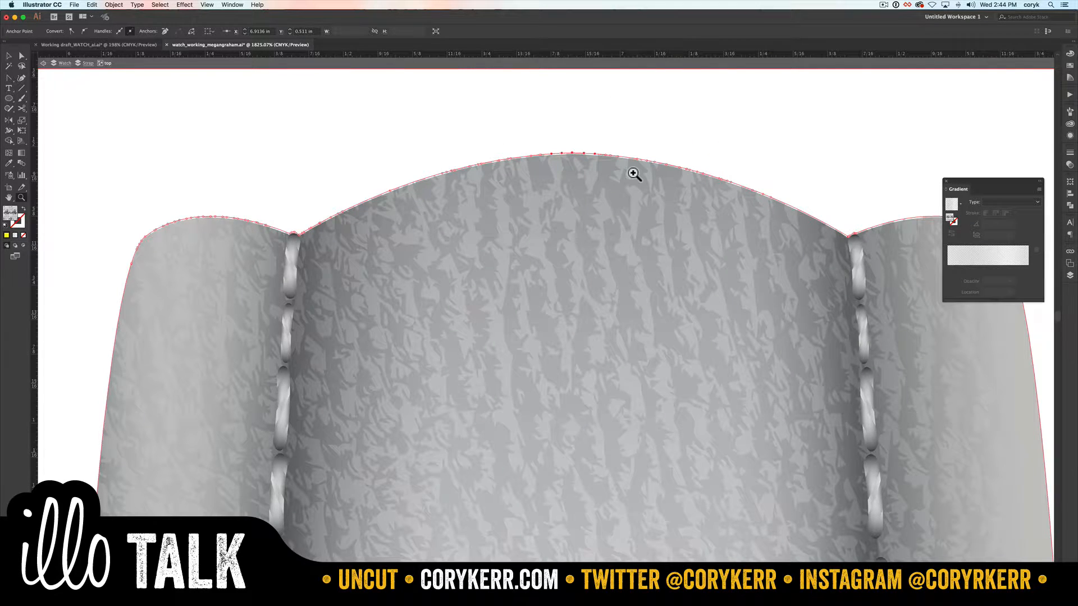
# Step: Nudge the leather texture down to reveal the strap edge beneath, and move it back up
pyautogui.press('v')
pyautogui.click(637, 128)
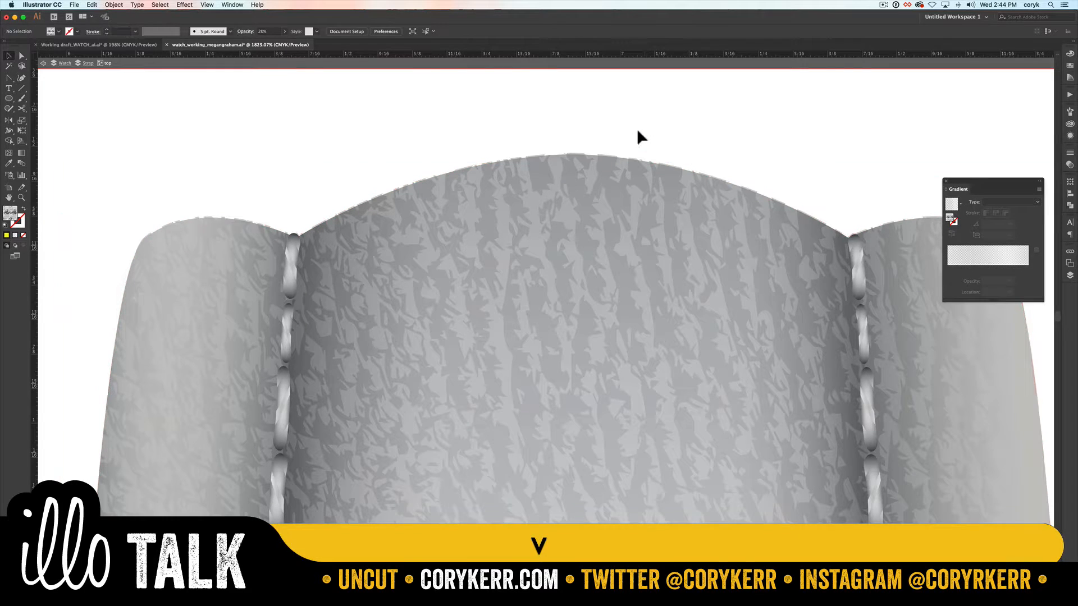
pyautogui.click(626, 182)
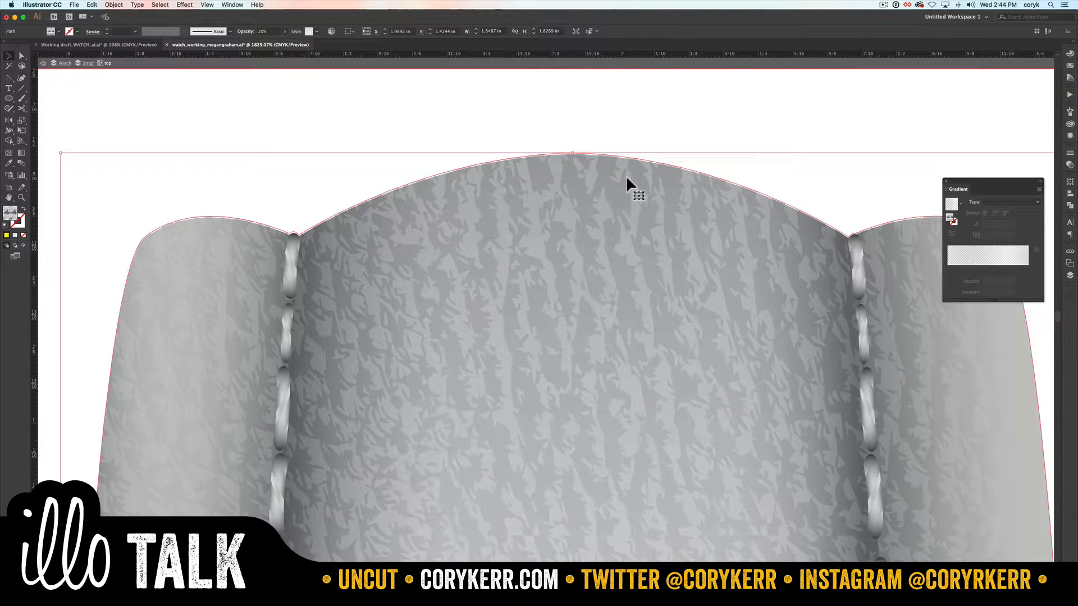
pyautogui.press('Down')
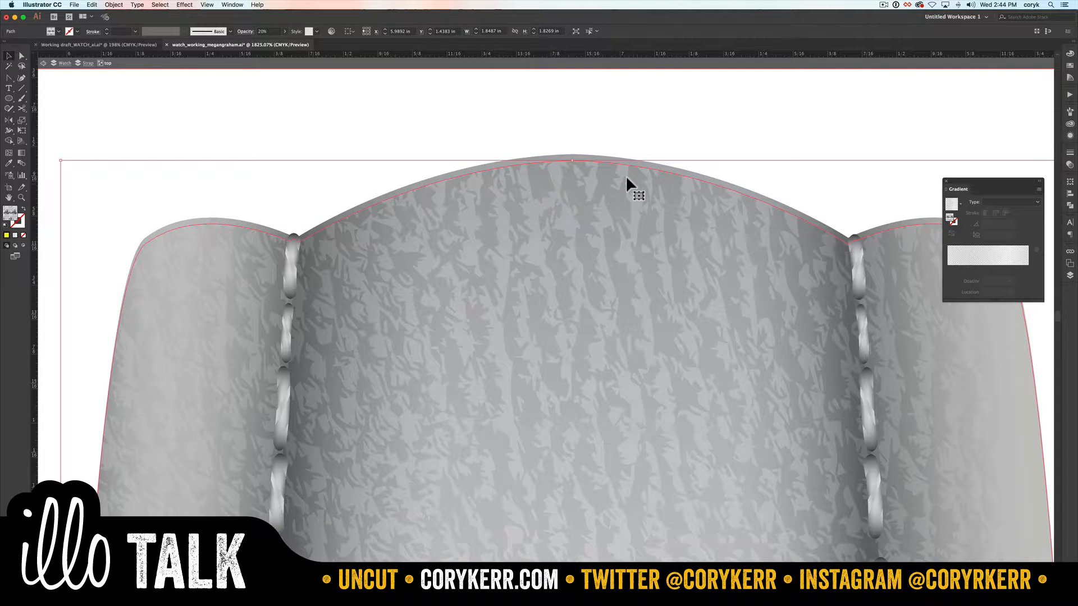
pyautogui.press('Up')
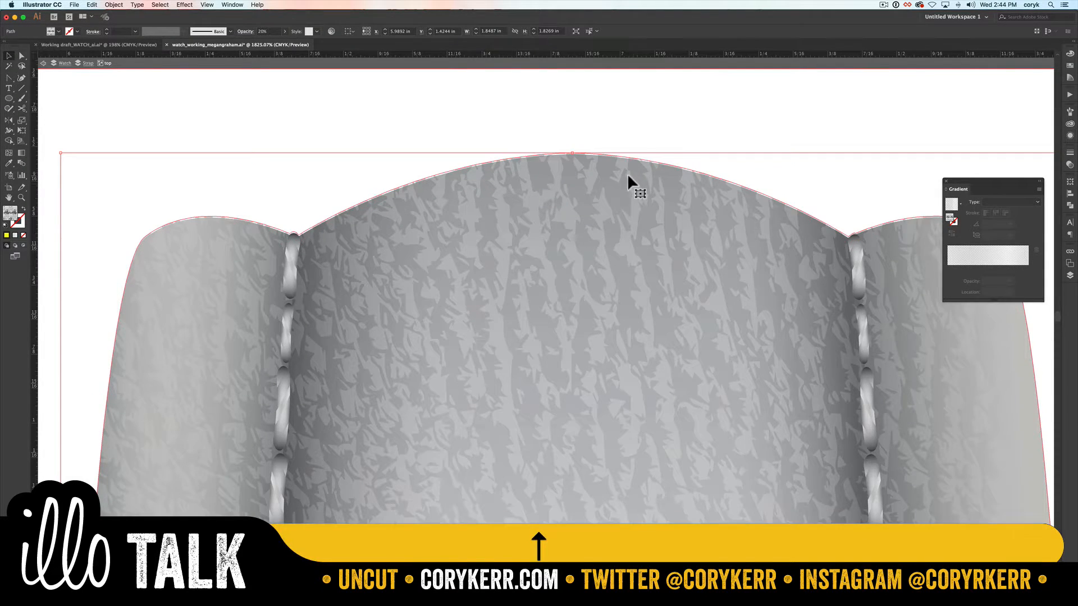
pyautogui.click(636, 123)
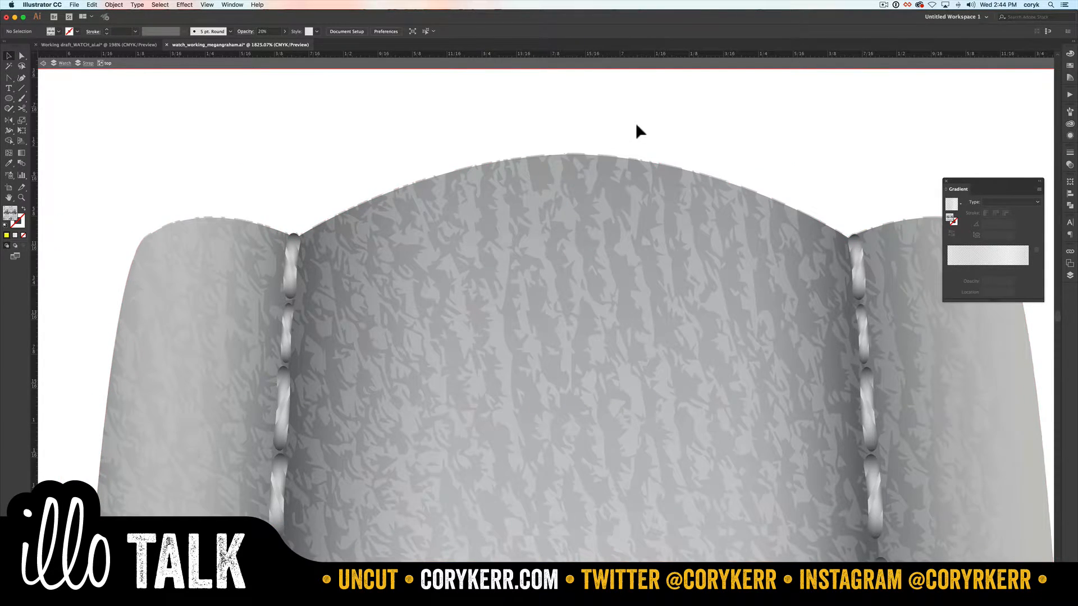
# Step: Select the leather texture and delete anchor points from its path along the right half of the strap's top curve
pyautogui.click(624, 166)
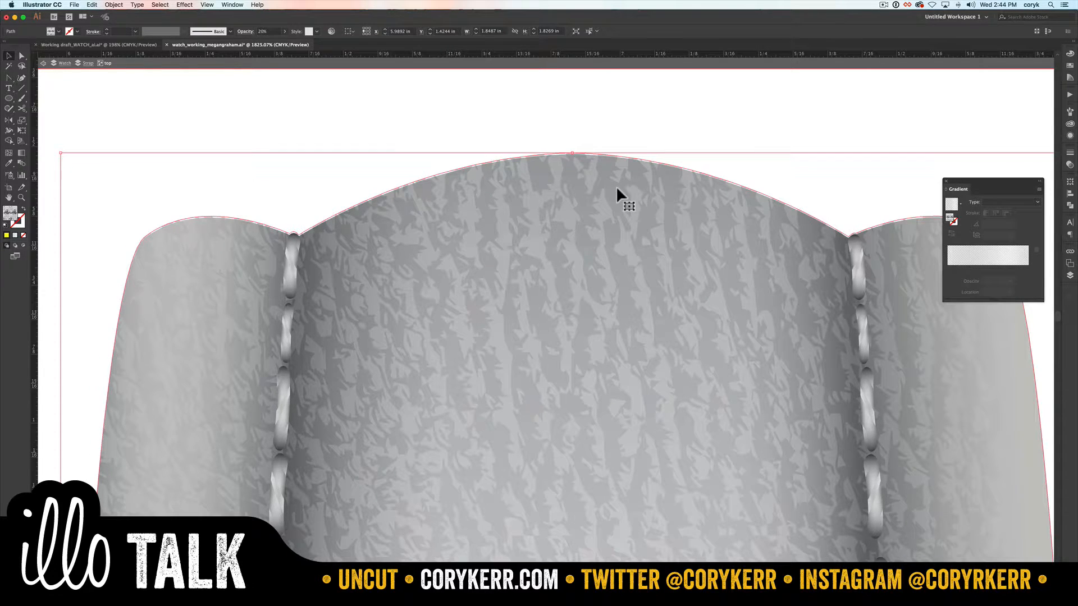
pyautogui.press('a')
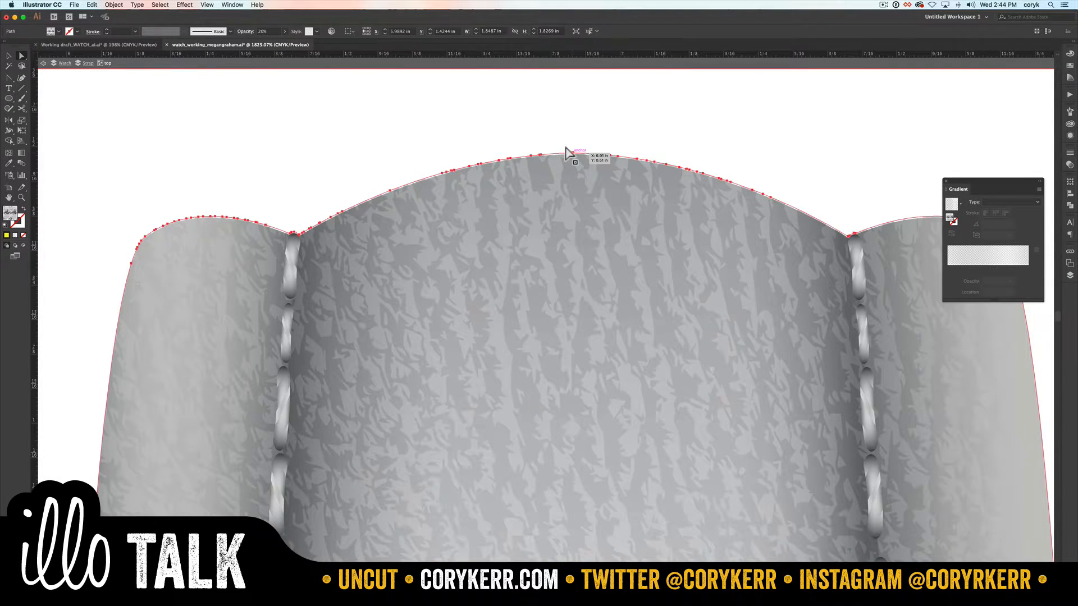
pyautogui.press('p')
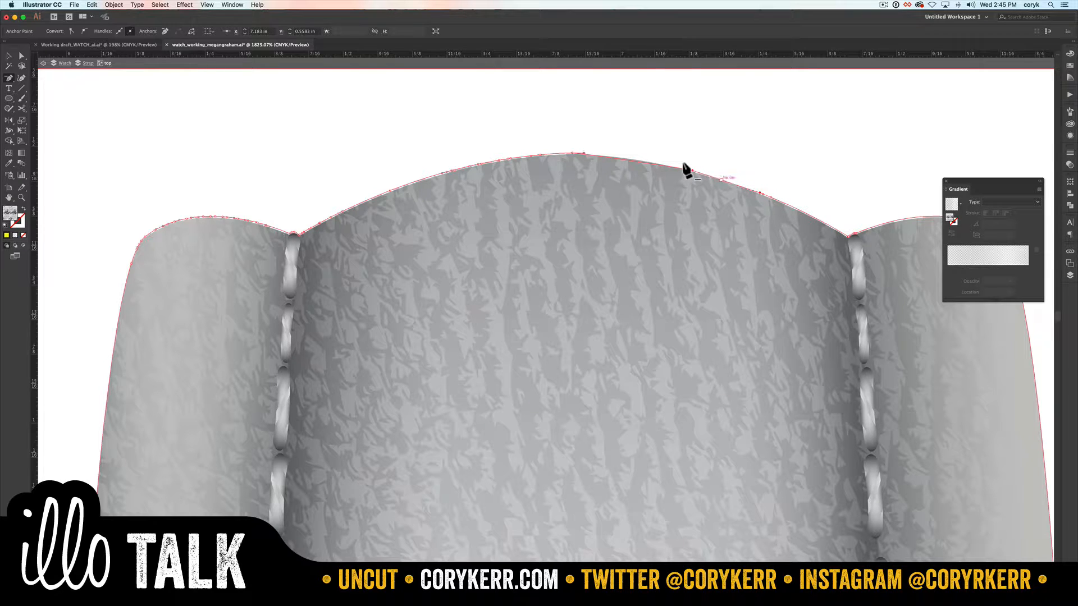
pyautogui.click(691, 170)
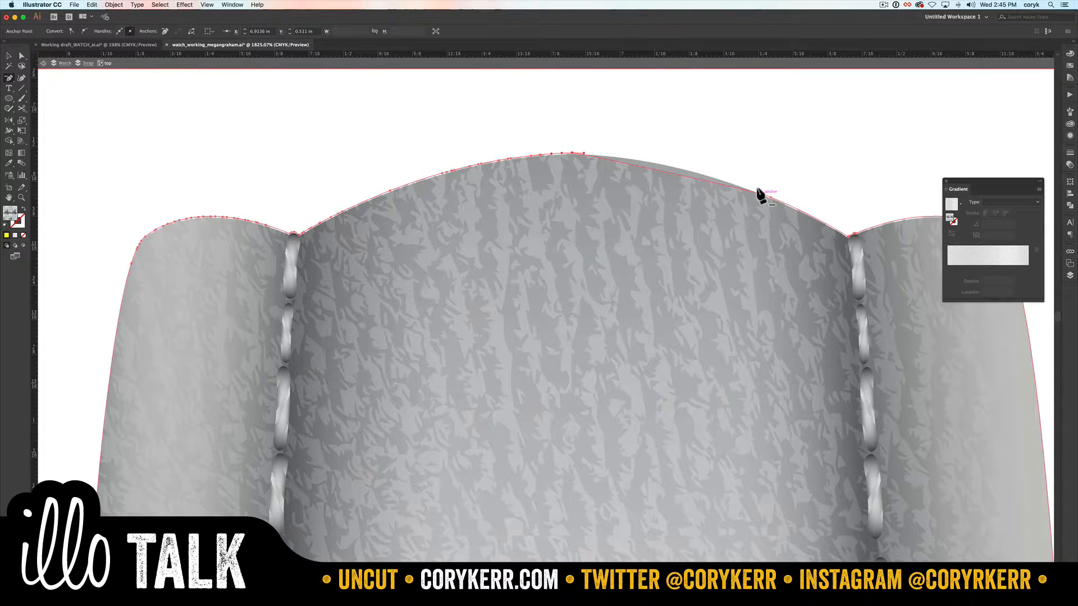
pyautogui.click(764, 192)
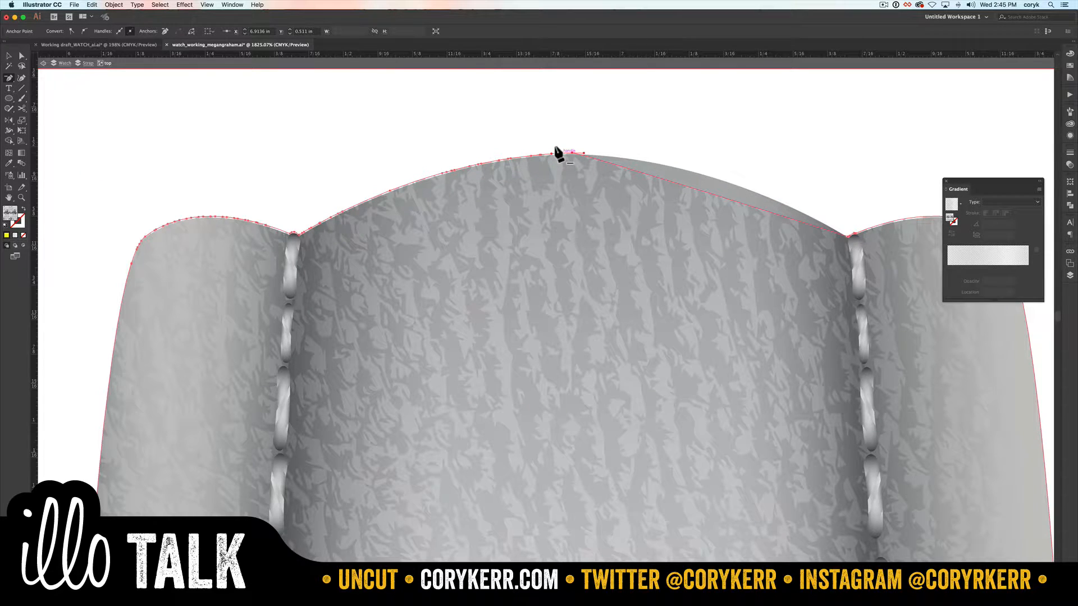
# Step: Isolate the leather texture and delete its anchor points along the left half of the strap's top curve
pyautogui.press('a')
pyautogui.press('v')
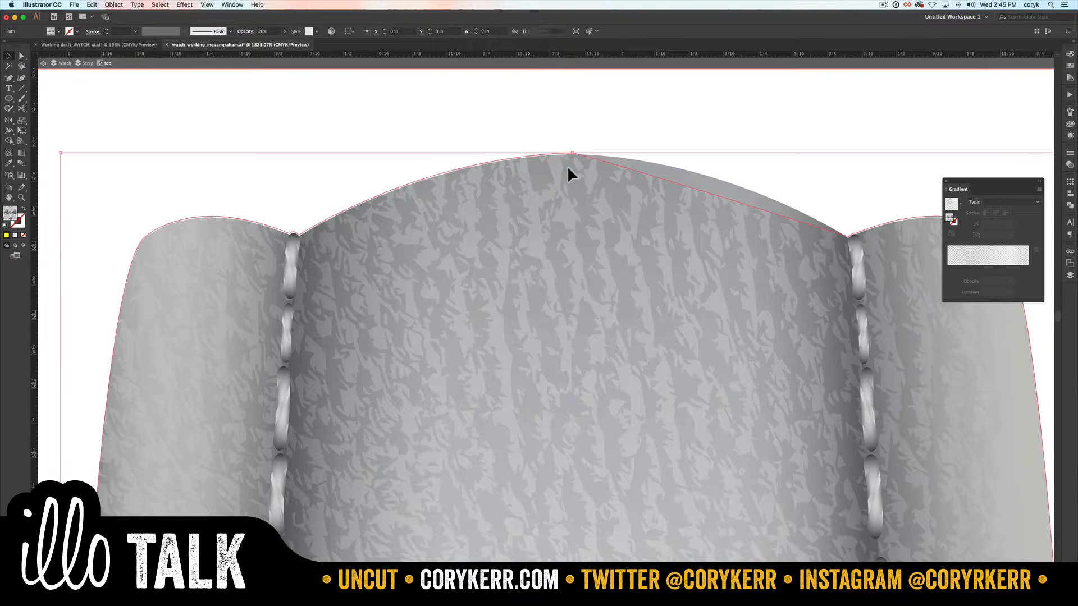
pyautogui.doubleClick(567, 166)
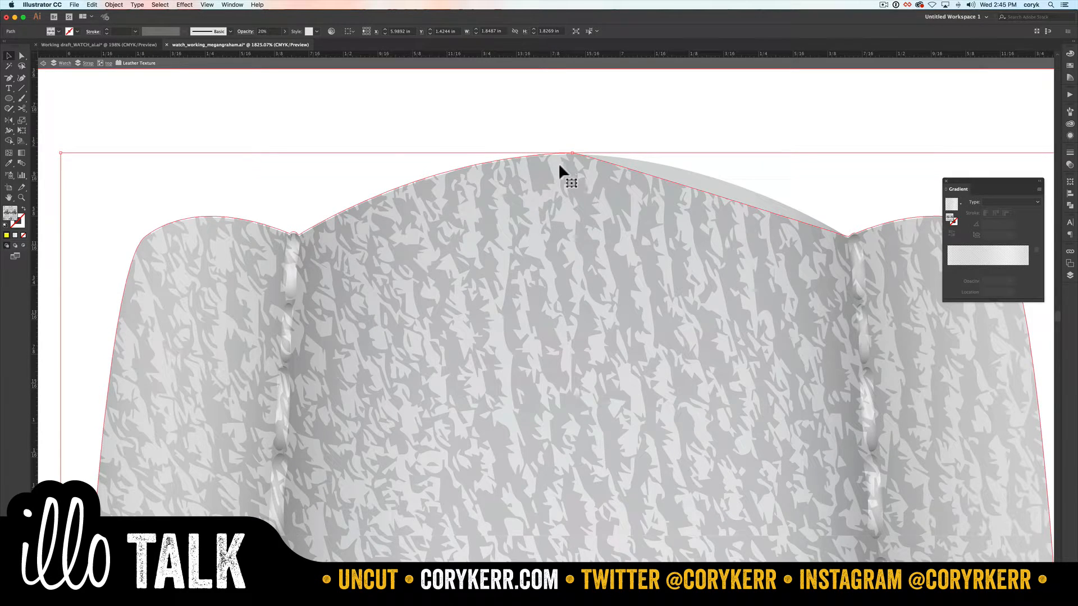
pyautogui.press('a')
pyautogui.moveTo(564, 137); pyautogui.dragTo(295, 264)
pyautogui.press('BackSpace')
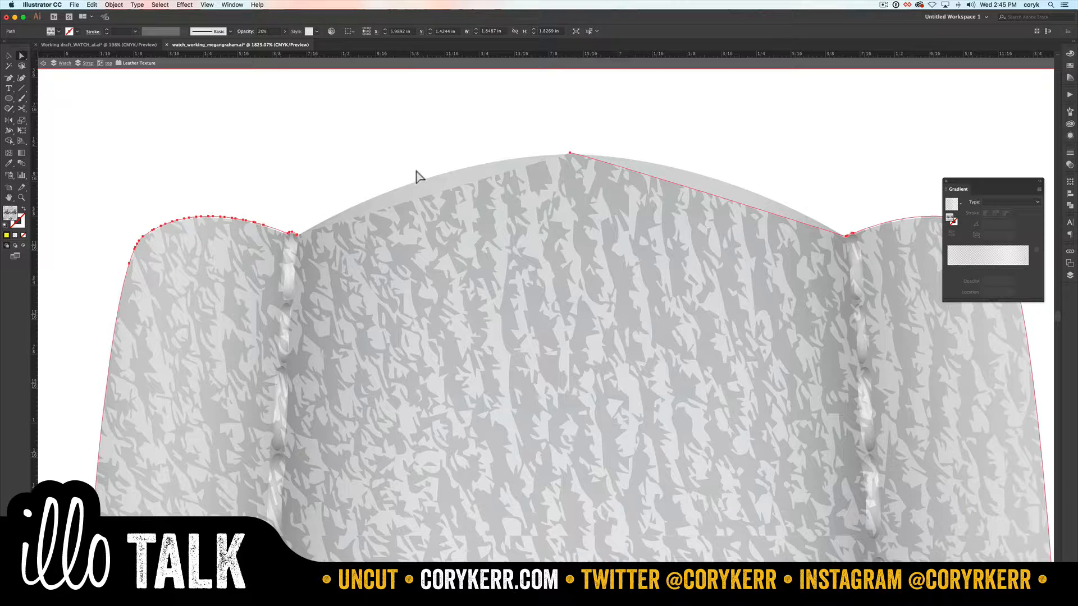
# Step: Reconnect the open leather texture path with a straight segment between the left seam and the peak anchor
pyautogui.press('p')
pyautogui.press('p')
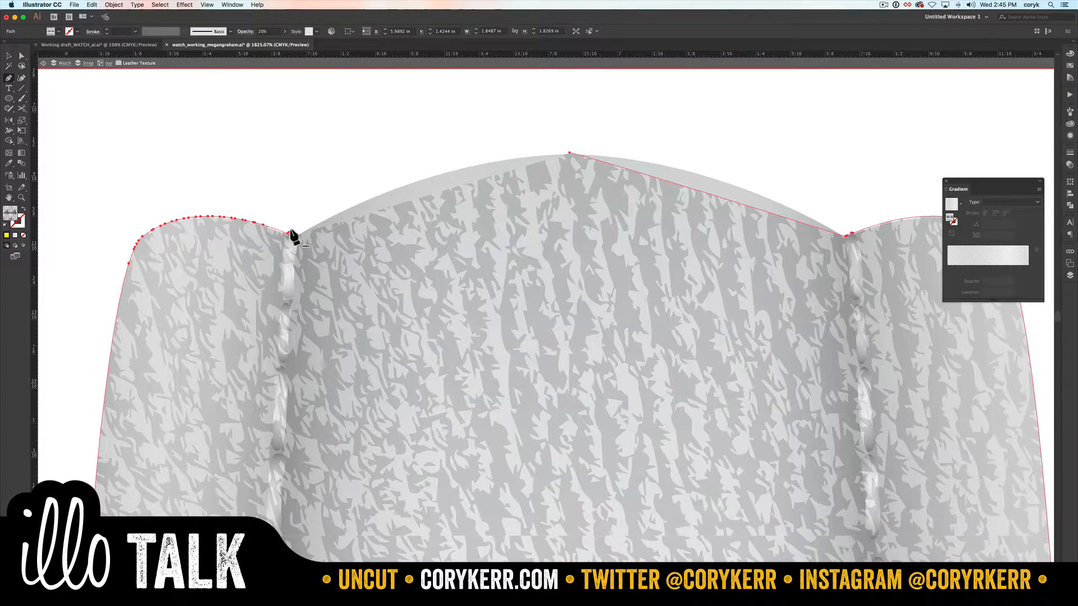
pyautogui.click(291, 232)
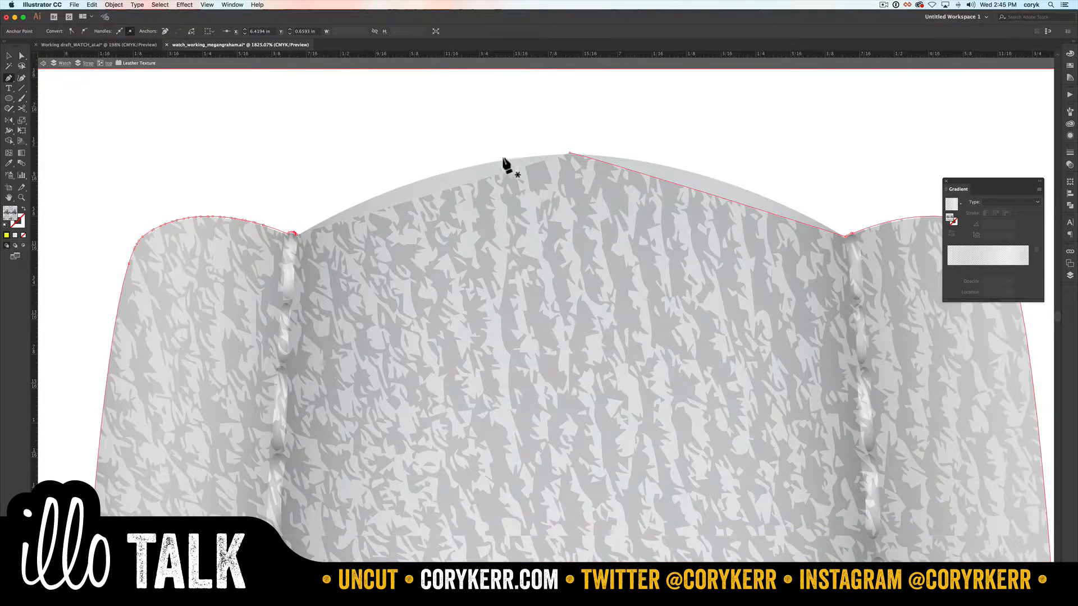
pyautogui.click(564, 150)
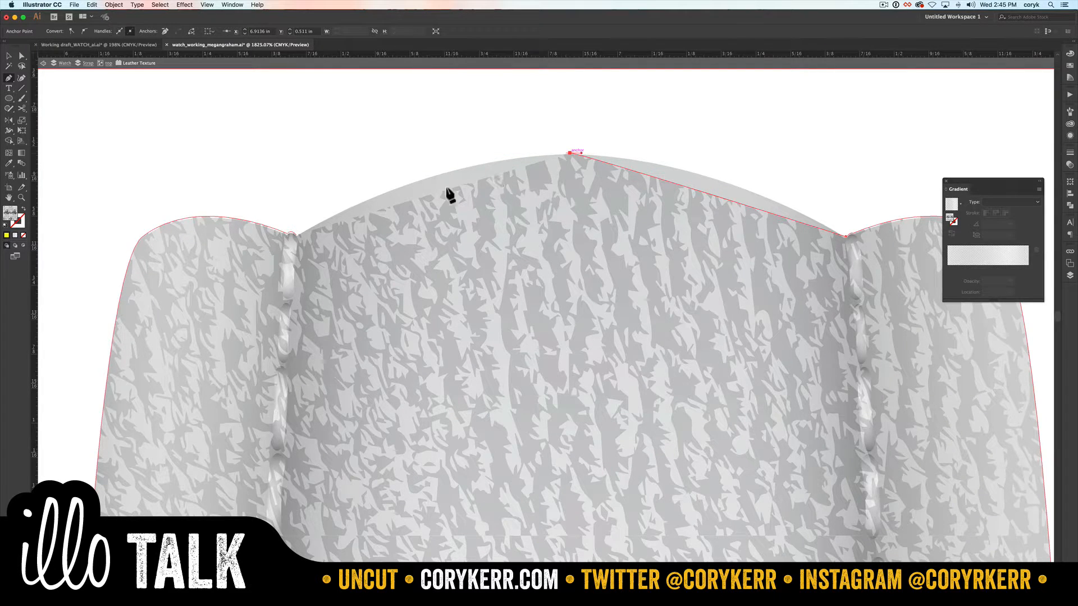
pyautogui.click(291, 231)
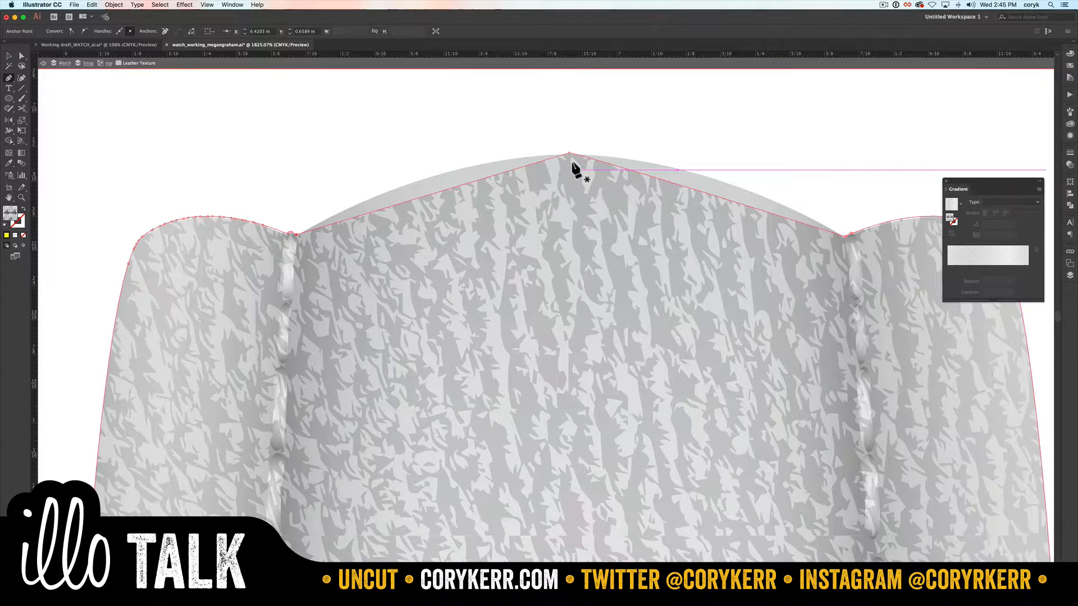
# Step: Move the peak anchor down the curve toward the left seam, and add an anchor near the right seam raised to the strap's edge
pyautogui.press('a')
pyautogui.moveTo(569, 153); pyautogui.dragTo(355, 203)
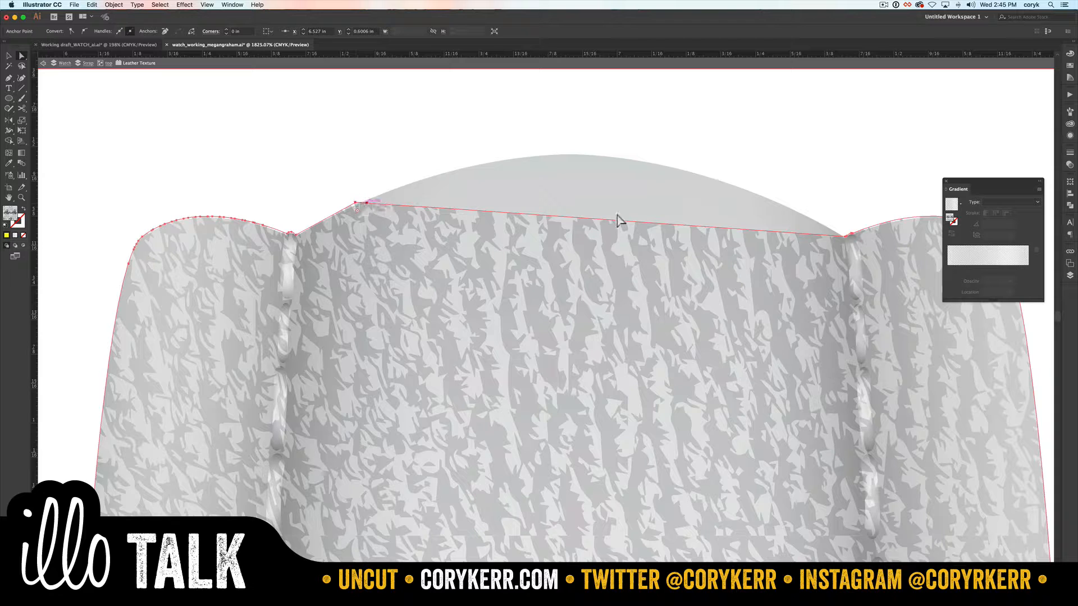
pyautogui.press('=')
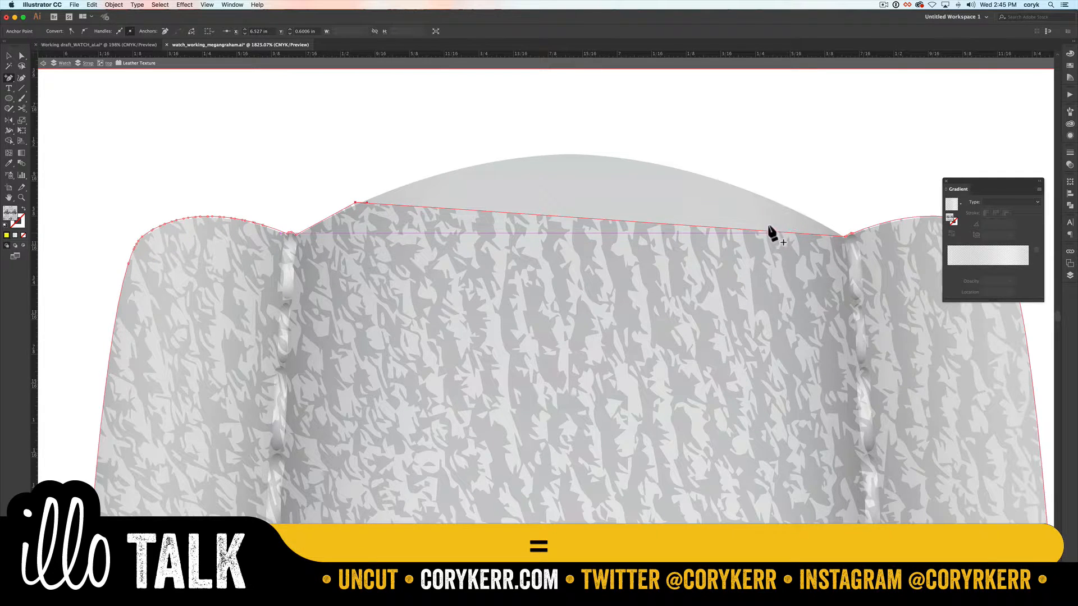
pyautogui.click(766, 230)
pyautogui.press('a')
pyautogui.moveTo(768, 230); pyautogui.dragTo(759, 185)
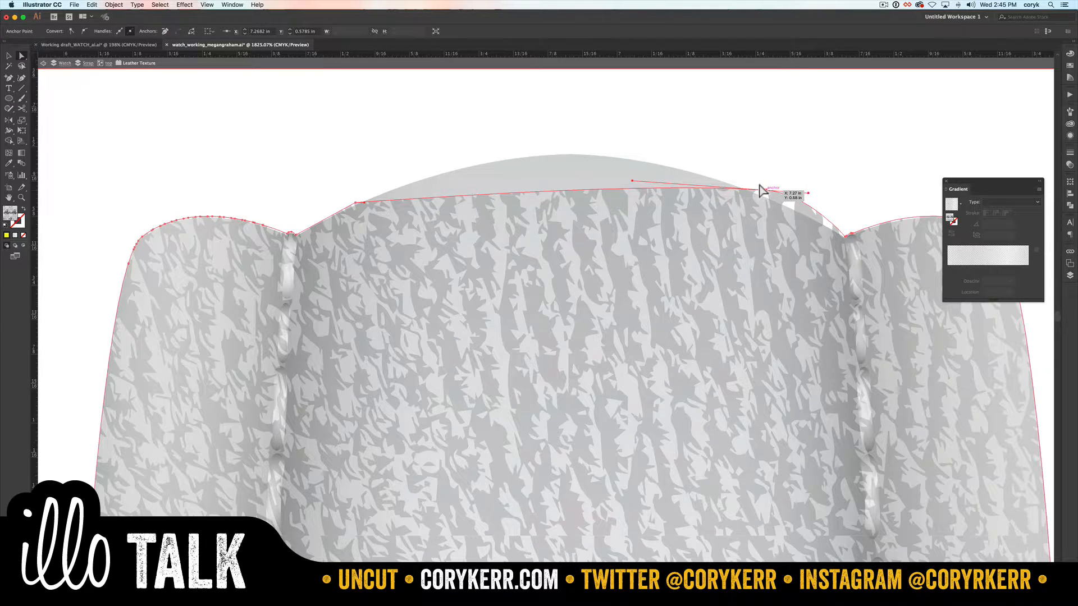
# Step: Convert the texture's anchor near the left seam to a smooth point with direction handles, and deselect the path
pyautogui.click(365, 195)
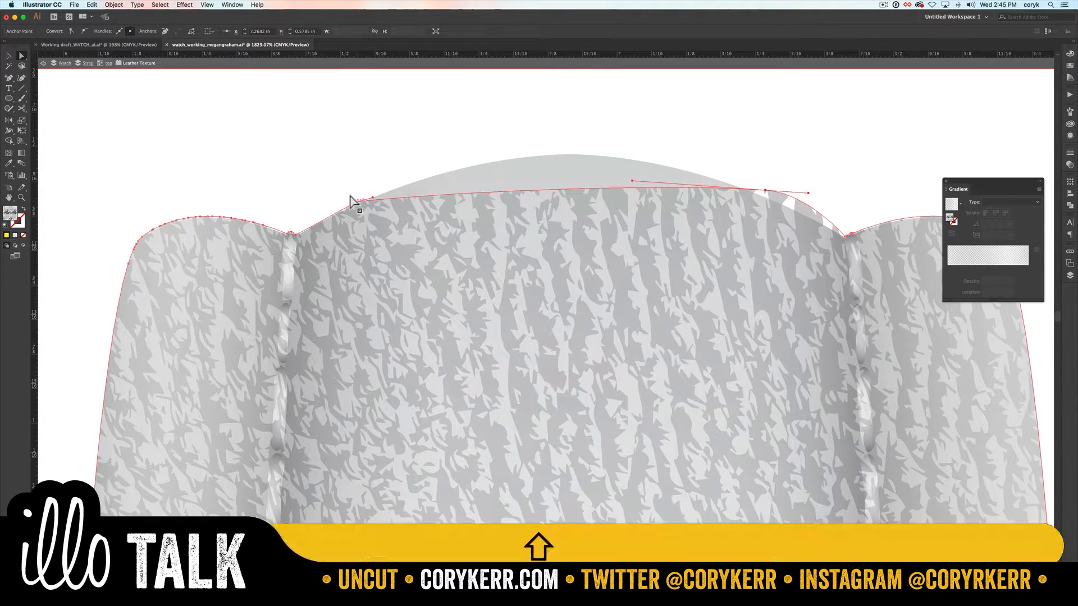
pyautogui.hotkey('shift', 'c')
pyautogui.moveTo(354, 202); pyautogui.dragTo(370, 196)
pyautogui.moveTo(354, 201); pyautogui.dragTo(316, 203)
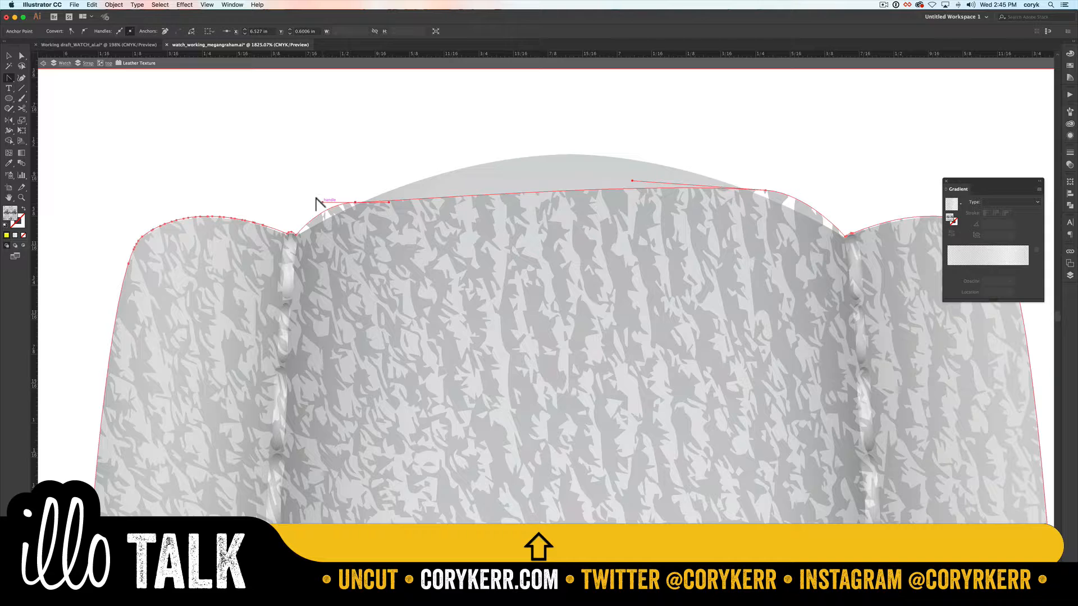
pyautogui.press('super+0')
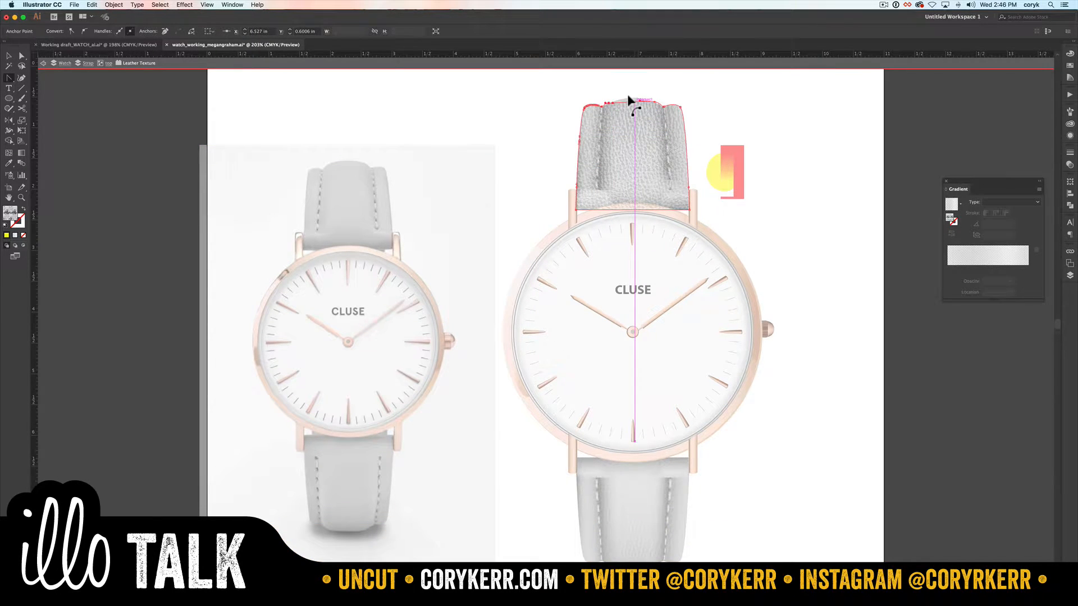
pyautogui.moveTo(627, 95); pyautogui.dragTo(629, 100)
pyautogui.press('v')
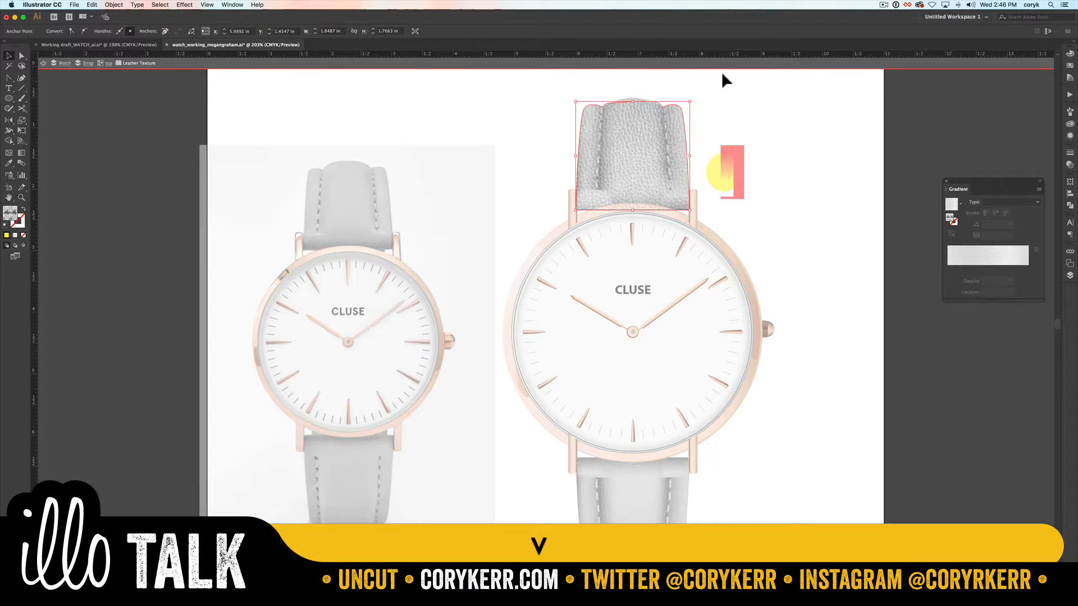
pyautogui.click(722, 77)
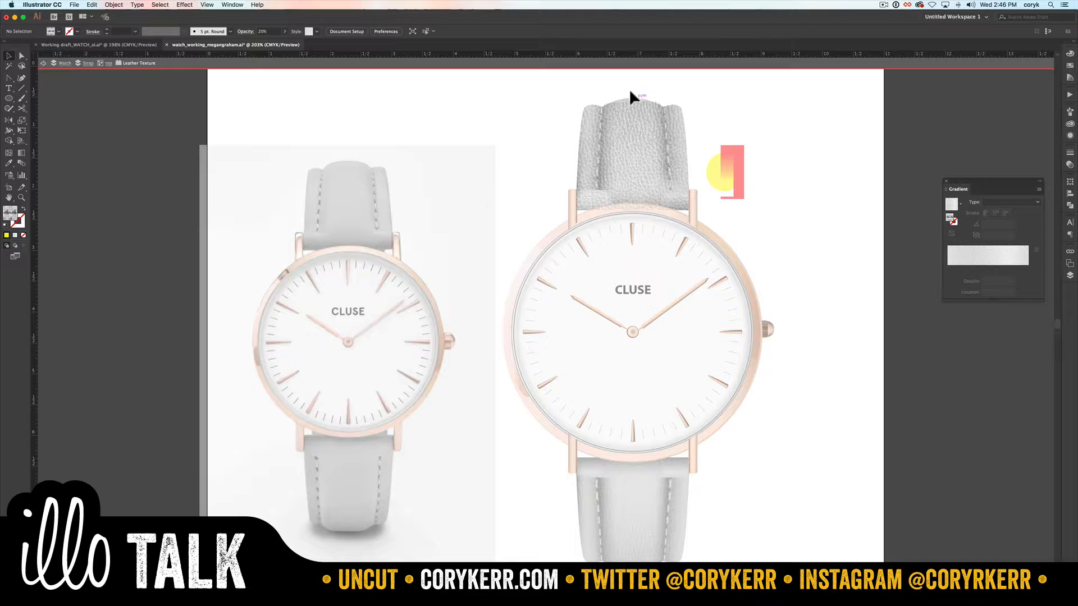
# Step: Unlock all objects and exit the leather texture's isolation mode
pyautogui.press('a')
pyautogui.click(629, 95)
pyautogui.press('alt+super+2')
pyautogui.click(1071, 276)
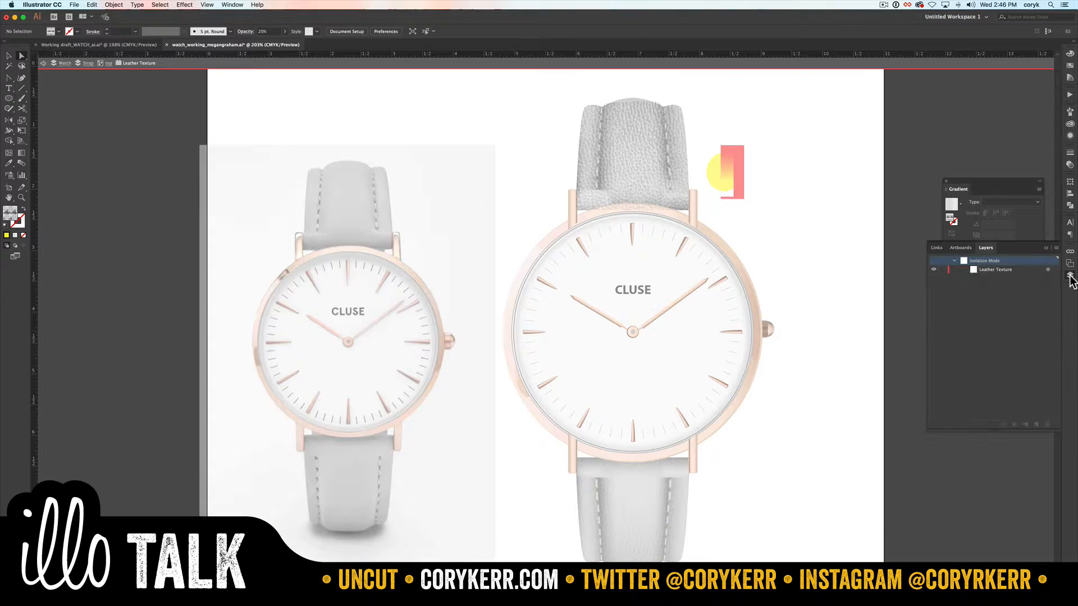
pyautogui.press('Escape')
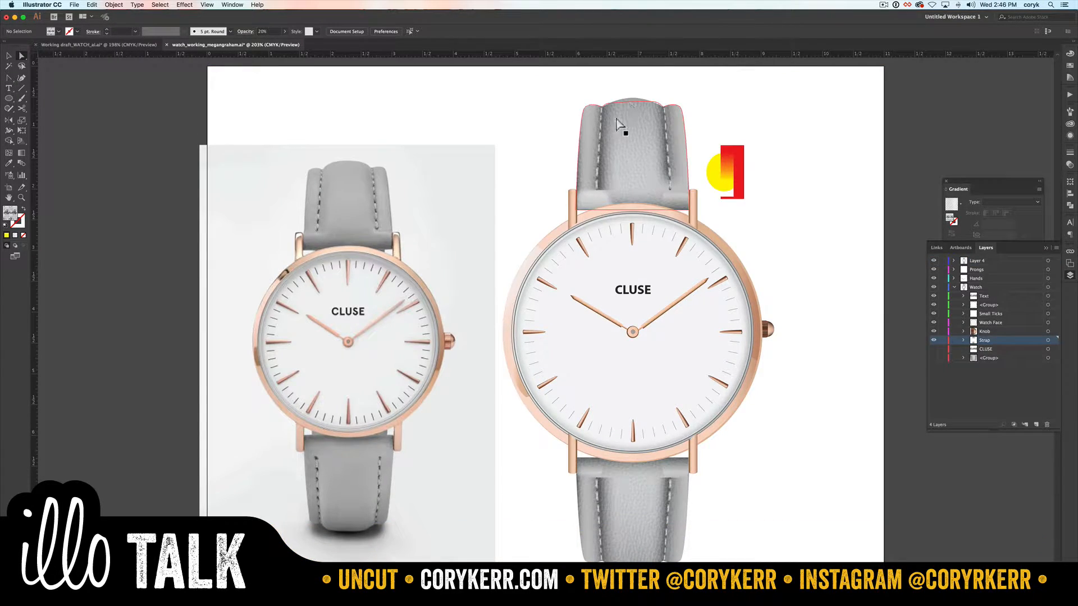
# Step: Pull the top anchors of the strap's stacked shading shapes down from the peak, undoing one of the moves
pyautogui.click(626, 94)
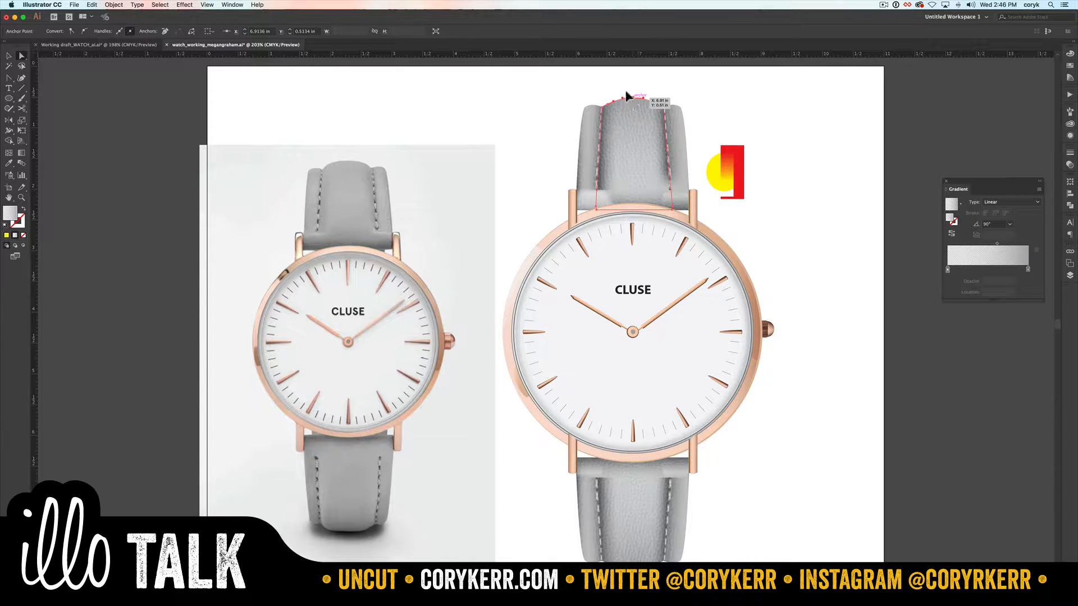
pyautogui.moveTo(626, 97); pyautogui.dragTo(627, 100)
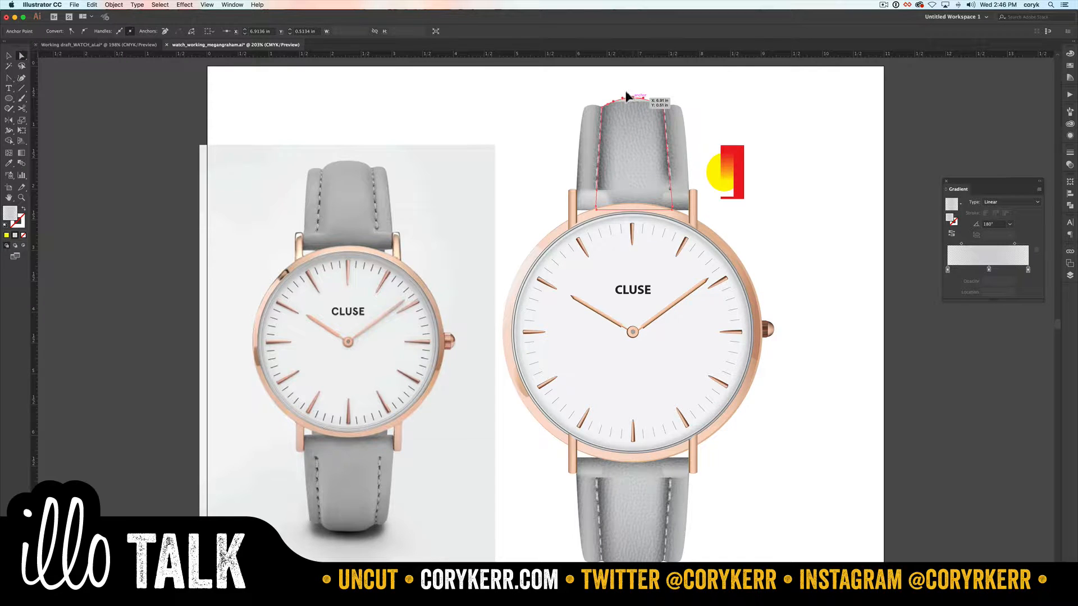
pyautogui.moveTo(625, 95); pyautogui.dragTo(627, 99)
pyautogui.press('cmd+z')
pyautogui.moveTo(628, 97); pyautogui.dragTo(626, 100)
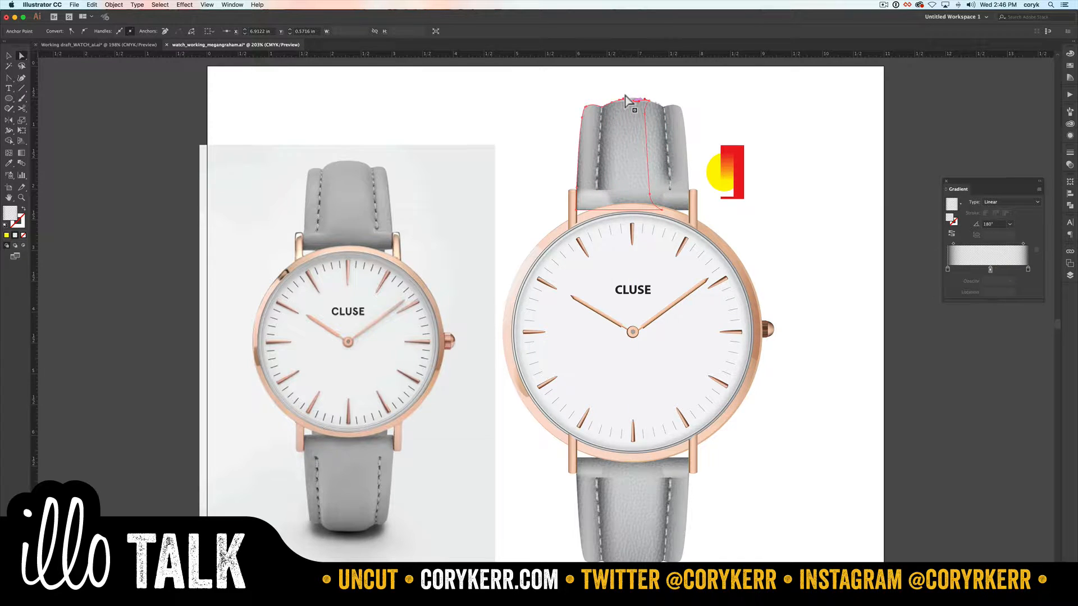
# Step: Inspect how the leather texture meets the strap's top edge around the right seam
pyautogui.press('z')
pyautogui.moveTo(691, 78); pyautogui.dragTo(517, 167)
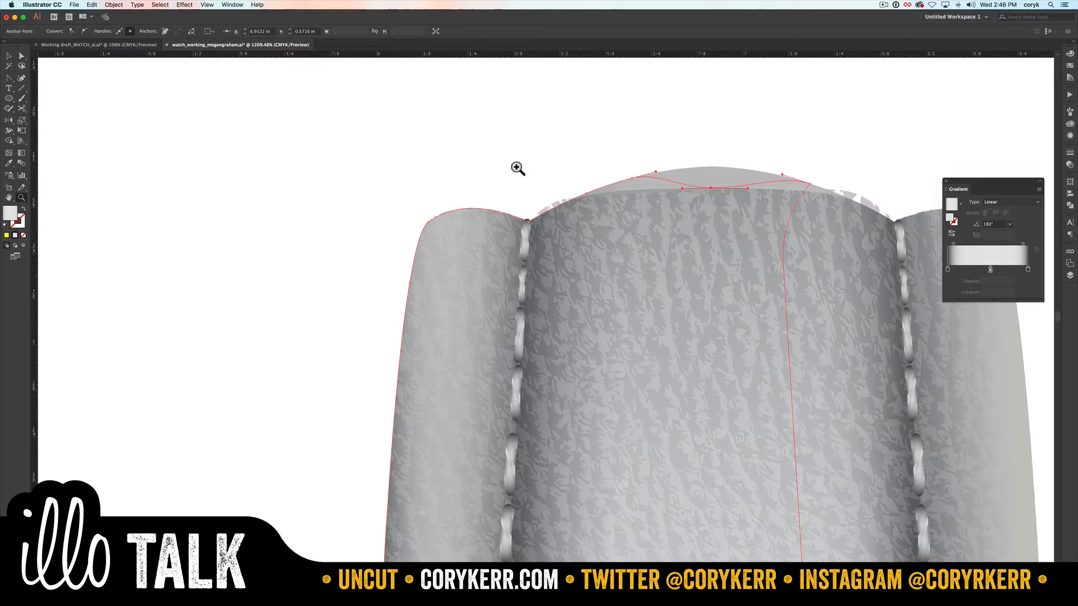
pyautogui.press('space')
pyautogui.moveTo(630, 178); pyautogui.dragTo(516, 181)
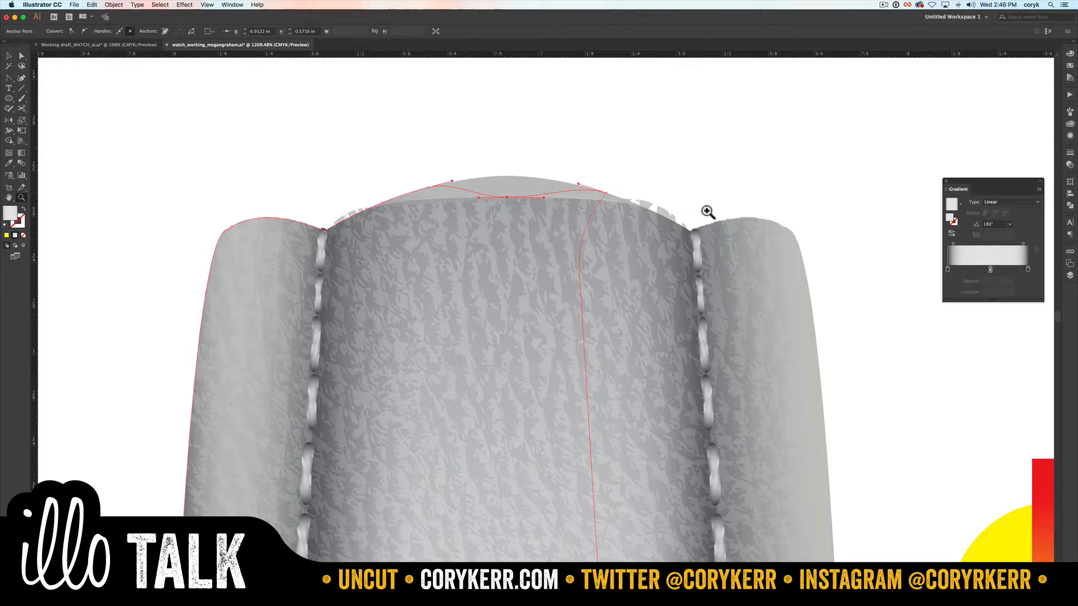
pyautogui.moveTo(635, 184); pyautogui.dragTo(727, 264)
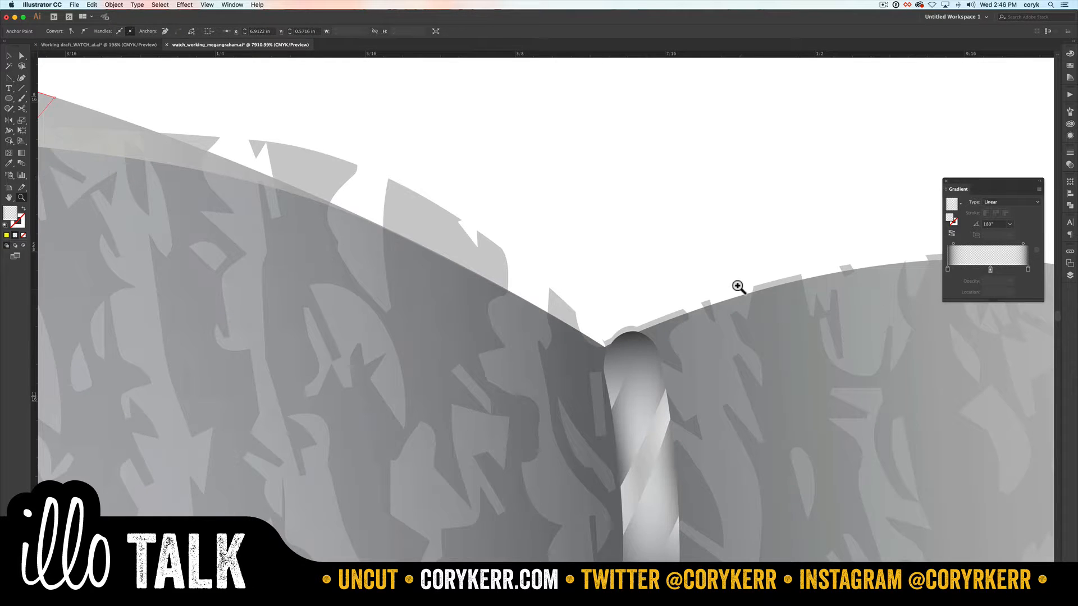
pyautogui.press('super')
pyautogui.press('super+0')
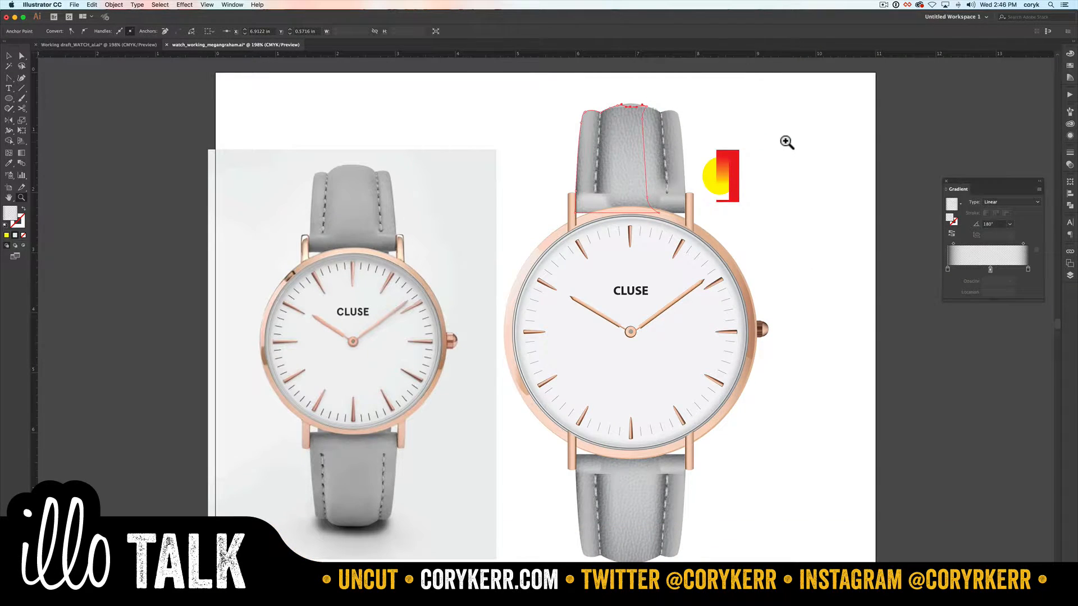
# Step: Draw a rectangle about 2.03 by 2.16 in beside the watch and fill it with the leather pattern swatch
pyautogui.press('m')
pyautogui.moveTo(771, 114); pyautogui.dragTo(893, 243)
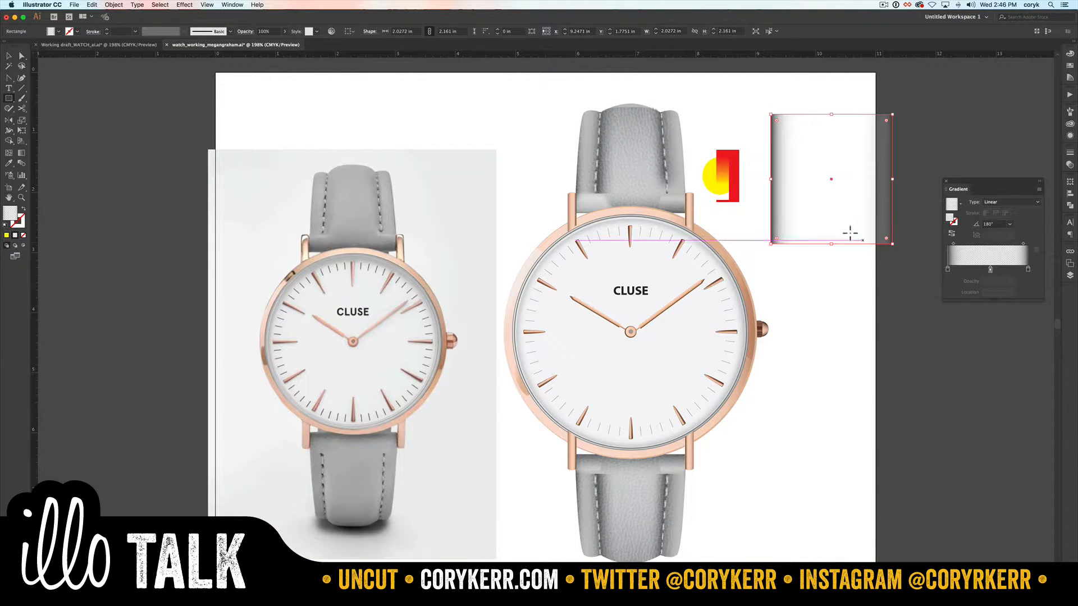
pyautogui.click(1070, 69)
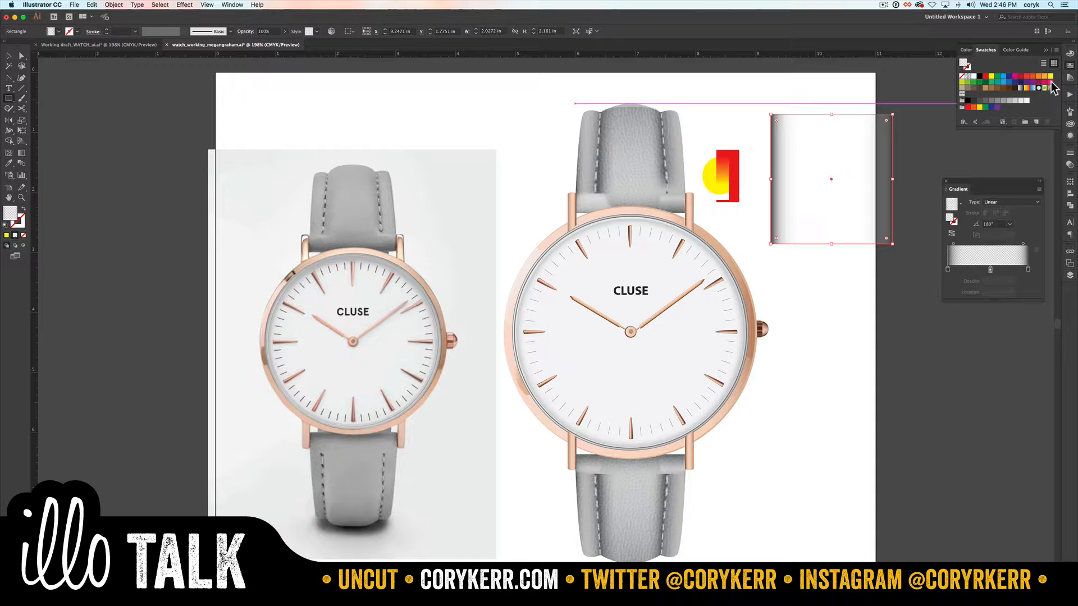
pyautogui.click(961, 88)
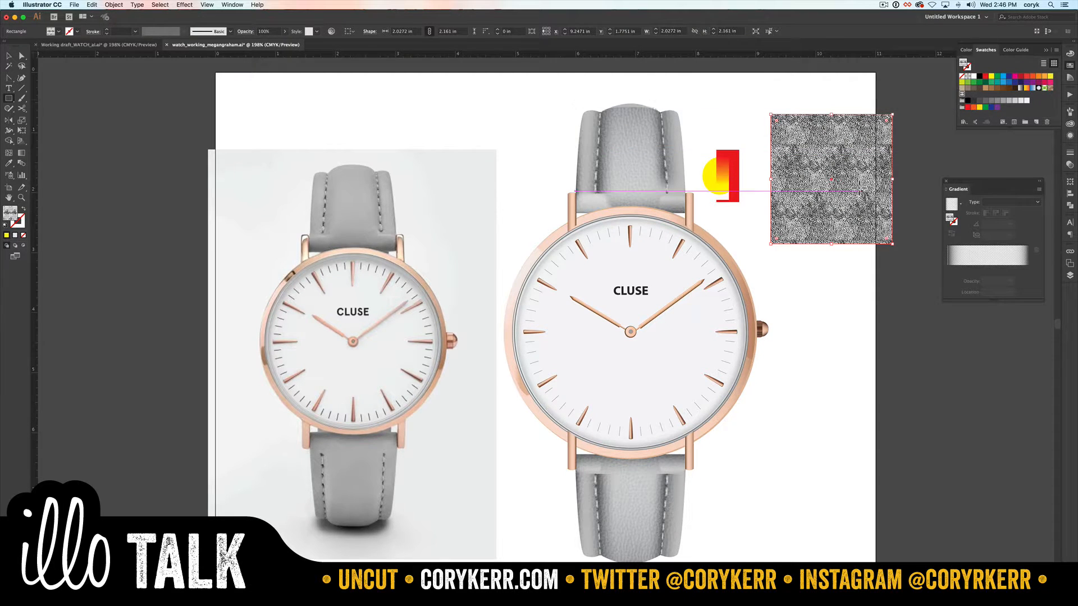
# Step: Draw an overlapping rectangle about 1.61 by 2.01 in with the linear gradient fill, adding magenta to the gradient's first stop
pyautogui.press('m')
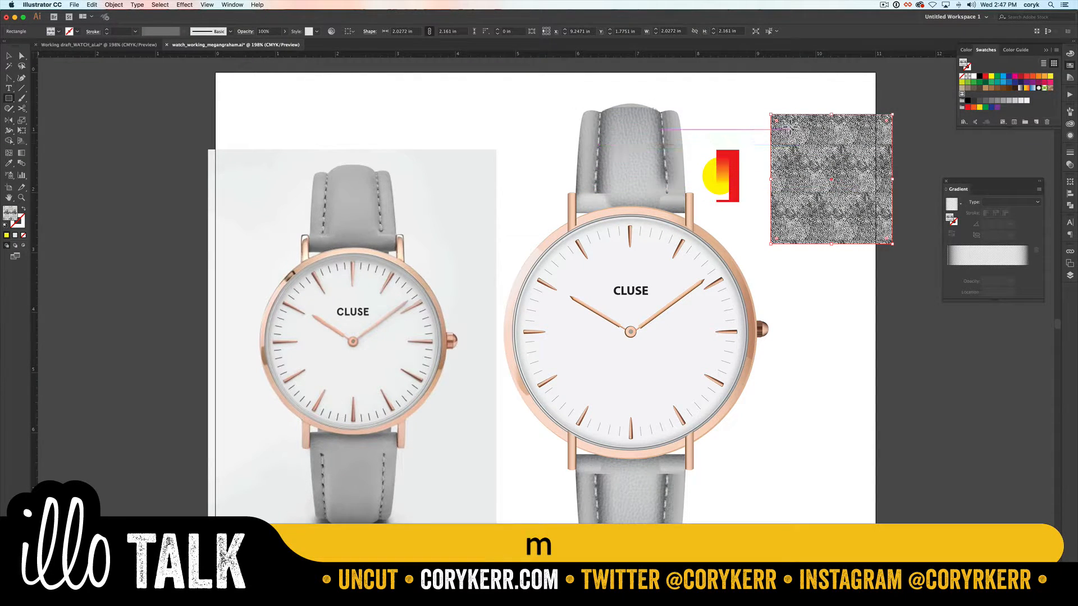
pyautogui.moveTo(790, 128); pyautogui.dragTo(887, 247)
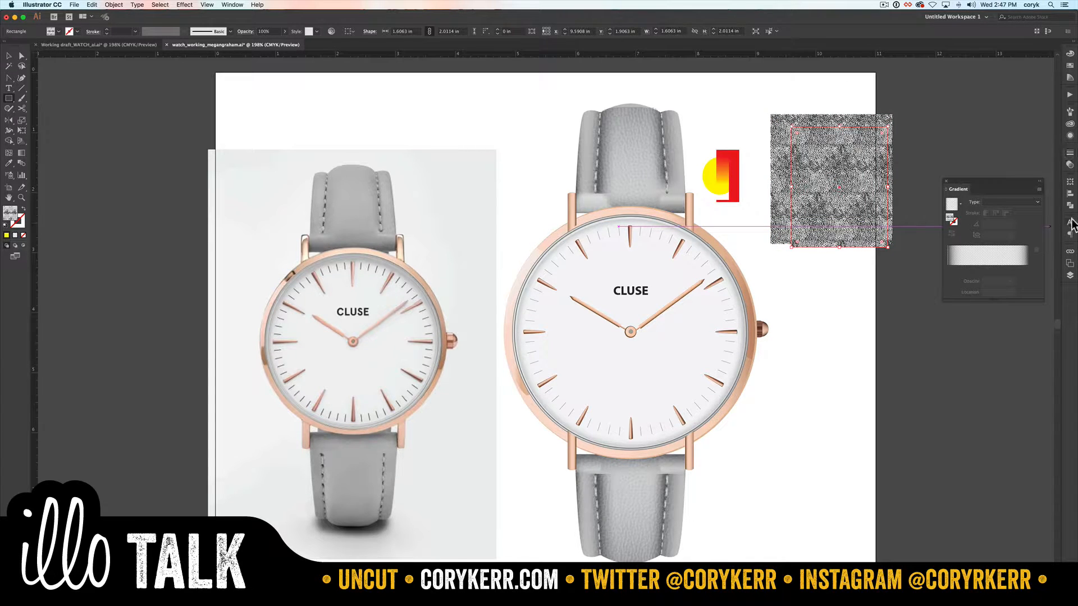
pyautogui.click(970, 272)
pyautogui.doubleClick(948, 268)
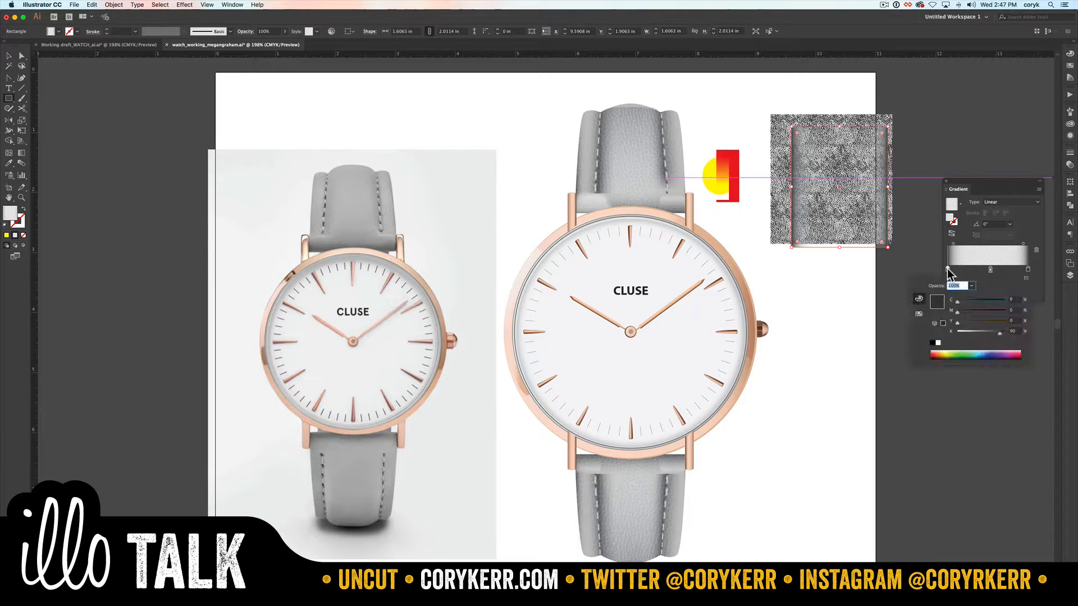
pyautogui.moveTo(958, 312); pyautogui.dragTo(984, 311)
pyautogui.click(845, 221)
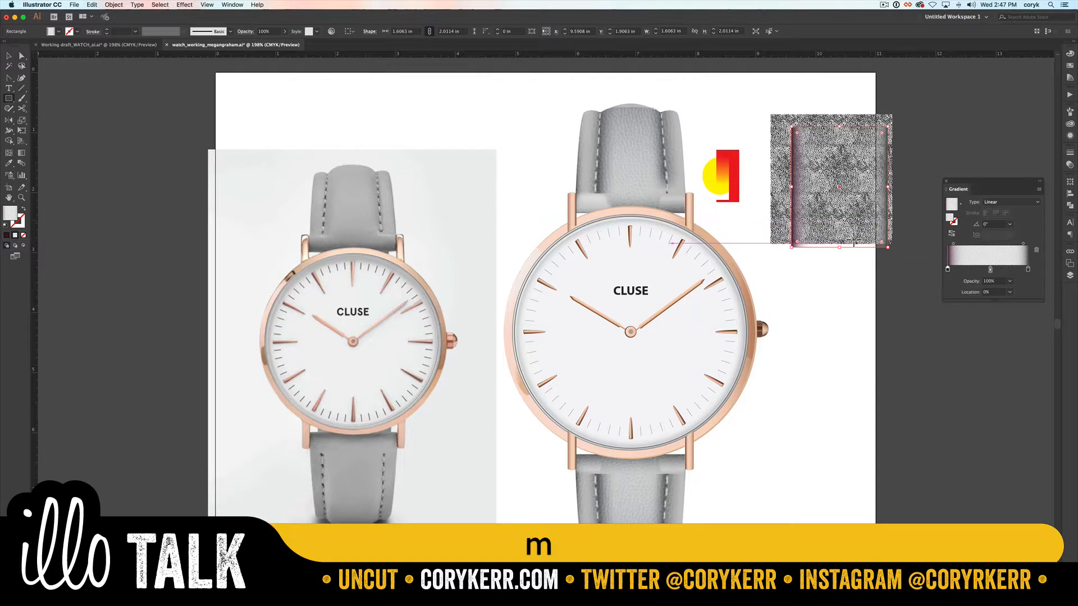
# Step: Draw a third overlapping rectangle about 1.25 by 1.83 in on the leather sample and fill it with the tan swatch
pyautogui.moveTo(885, 246)
pyautogui.mouseDown()
pyautogui.moveTo(865, 226)
pyautogui.moveTo(842, 150)
pyautogui.moveTo(810, 136)
pyautogui.mouseUp()
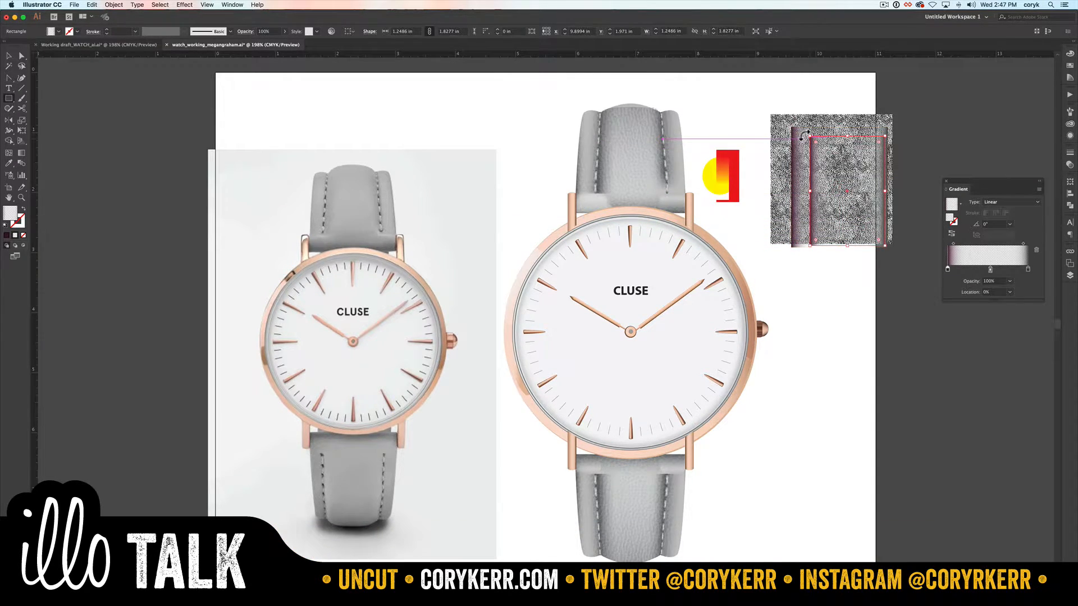
pyautogui.click(1070, 65)
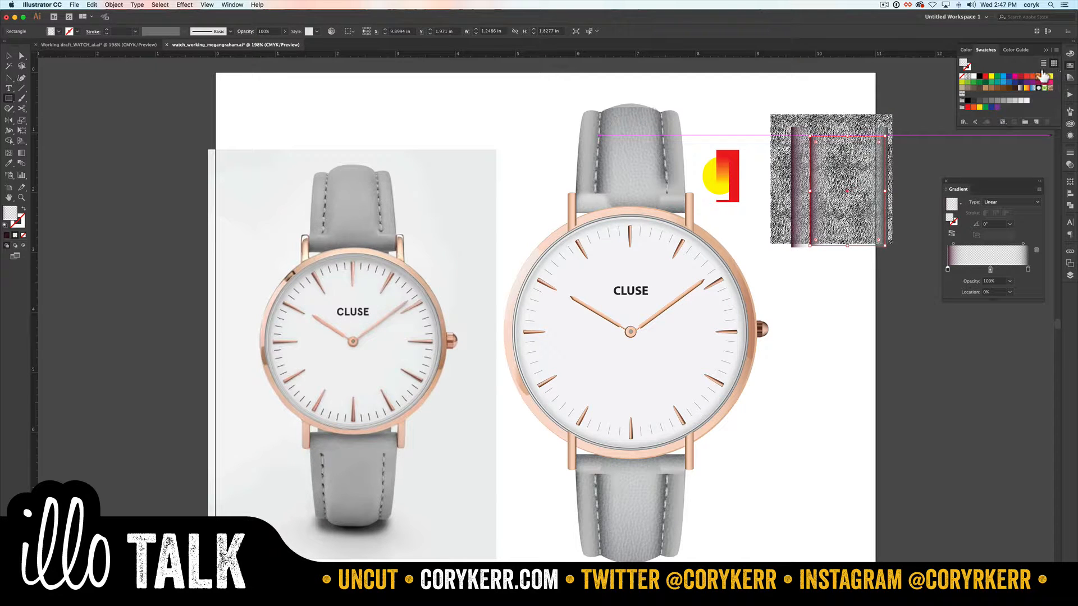
pyautogui.click(985, 89)
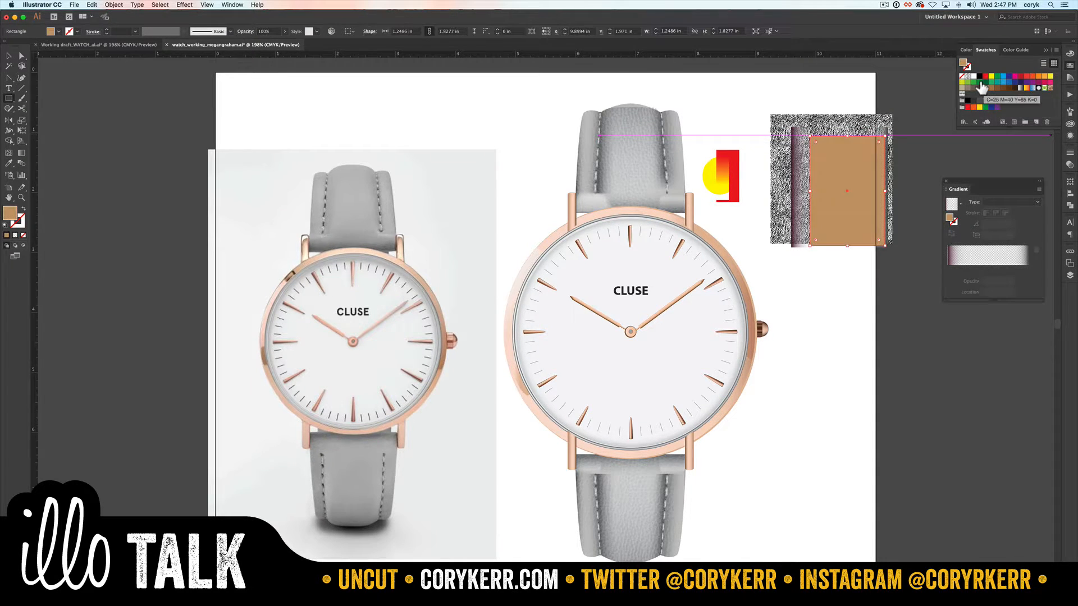
# Step: Set the tan rectangle's blending mode to Multiply and lower its opacity to 64%
pyautogui.click(1069, 166)
pyautogui.click(996, 161)
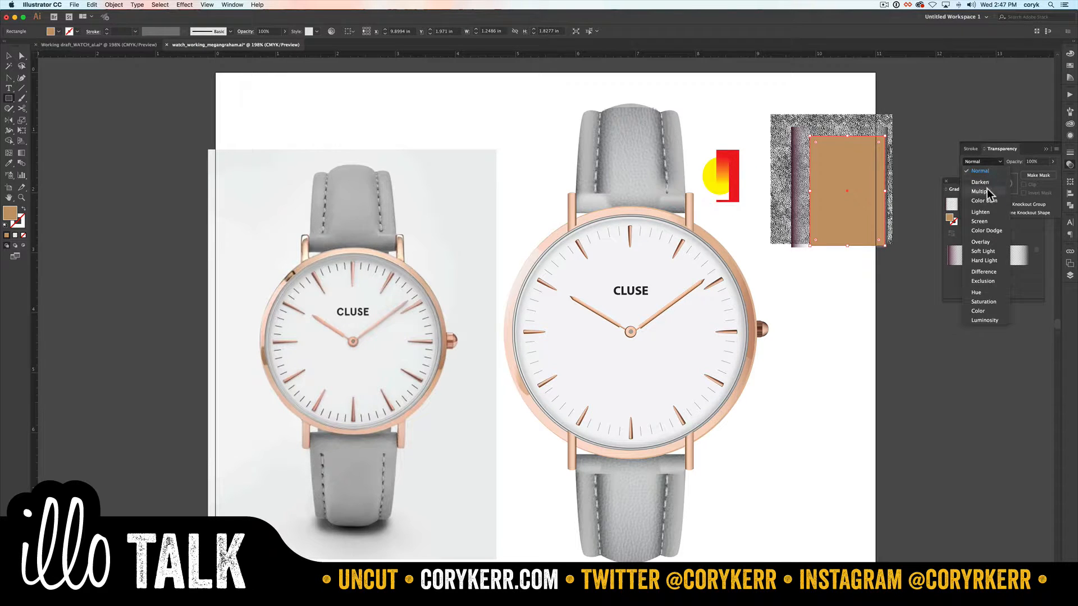
pyautogui.click(987, 191)
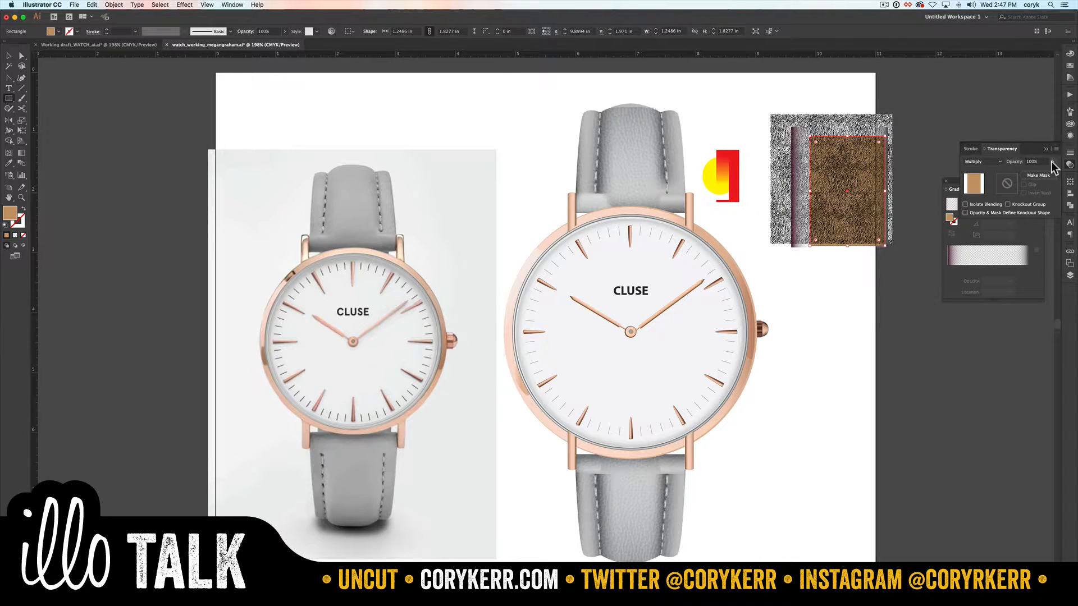
pyautogui.moveTo(1039, 171); pyautogui.dragTo(1039, 171)
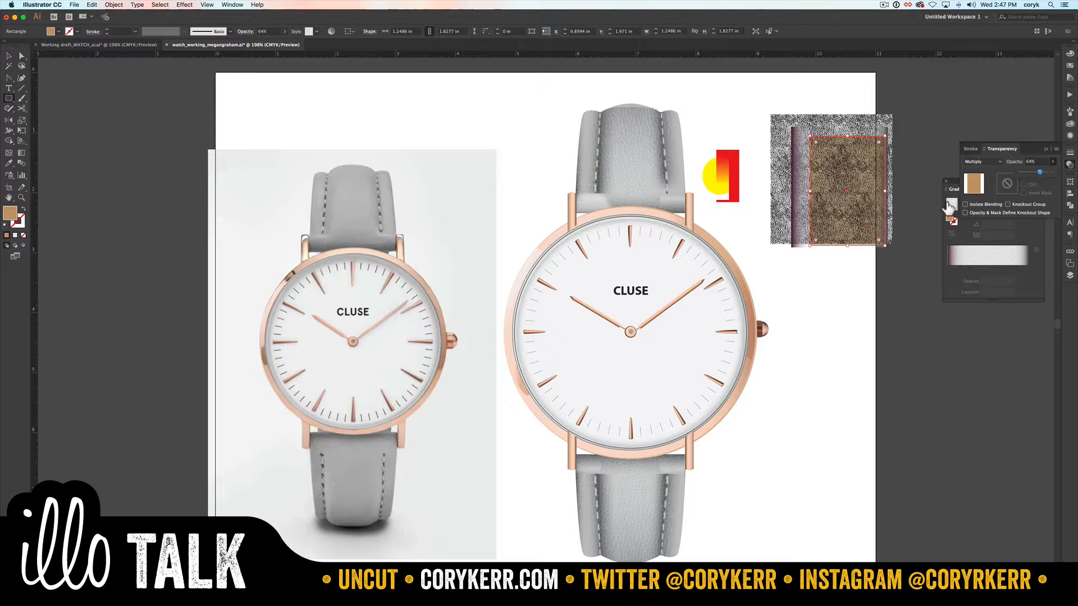
pyautogui.click(905, 228)
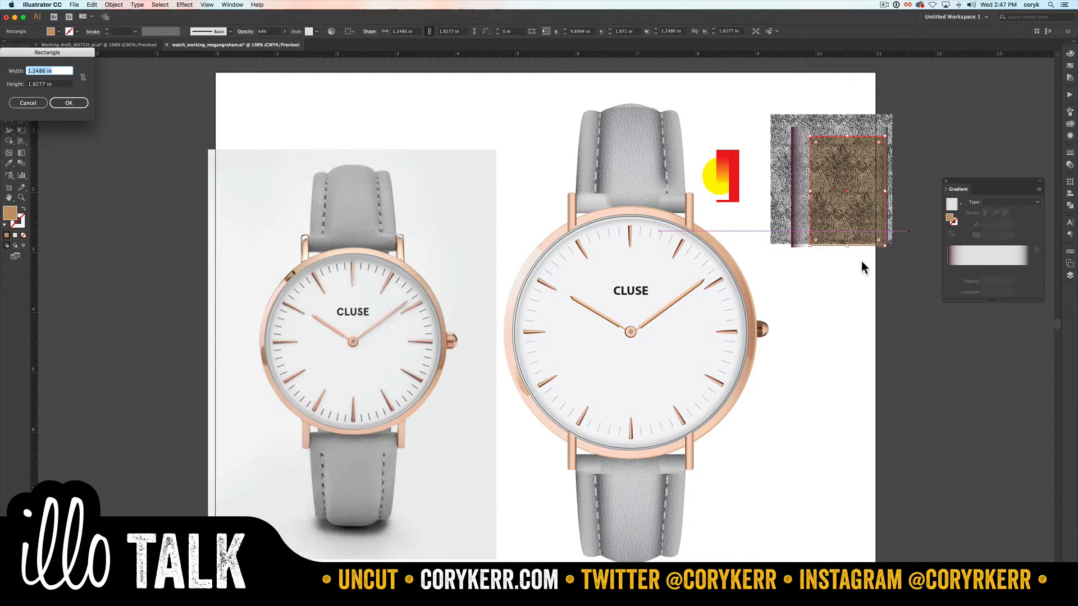
pyautogui.press('Escape')
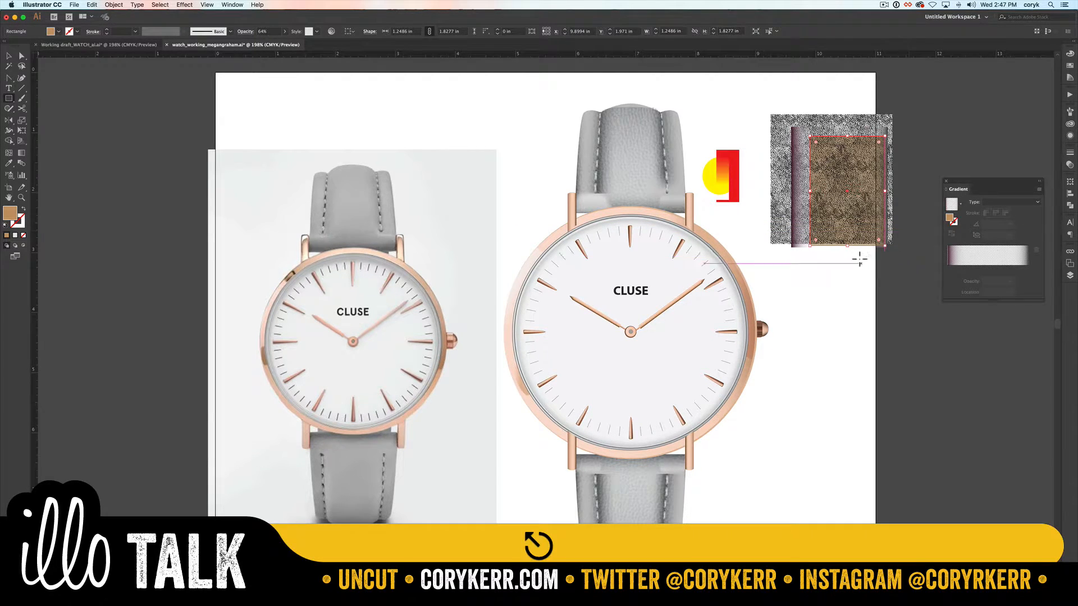
# Step: Draw another tan rectangle about 1.08 by 1.71 in over the stack and add anchor points along its top edge
pyautogui.moveTo(881, 246); pyautogui.dragTo(816, 142)
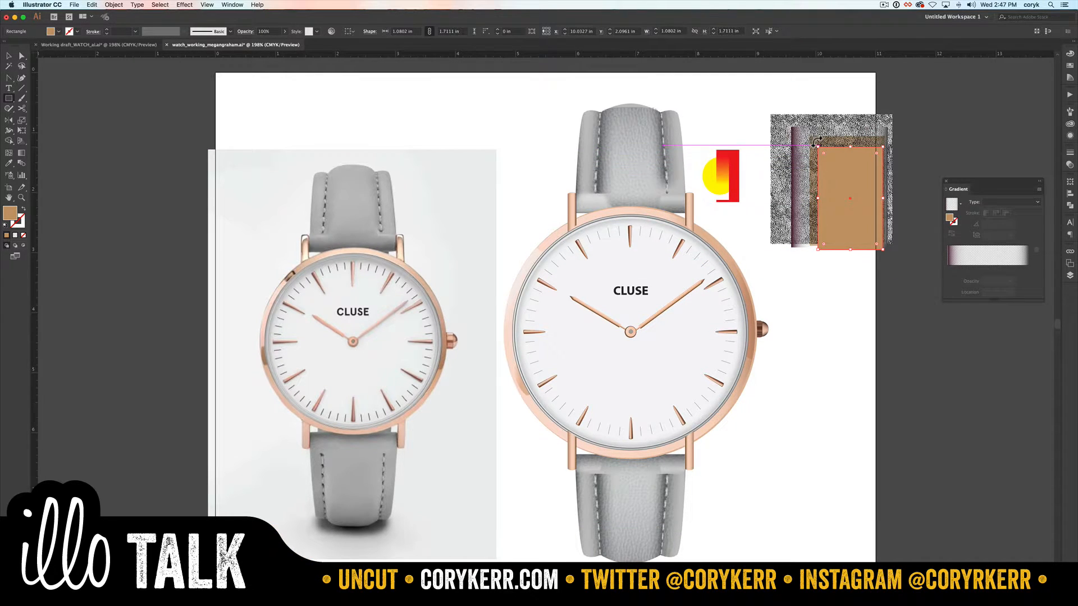
pyautogui.press('p')
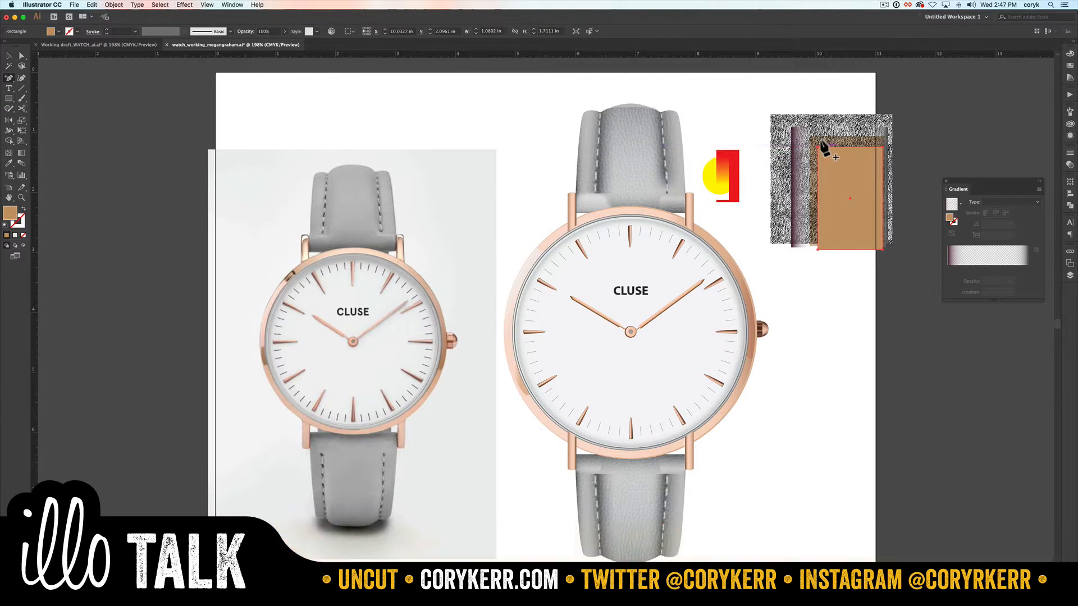
pyautogui.click(828, 147)
pyautogui.click(834, 148)
pyautogui.click(859, 147)
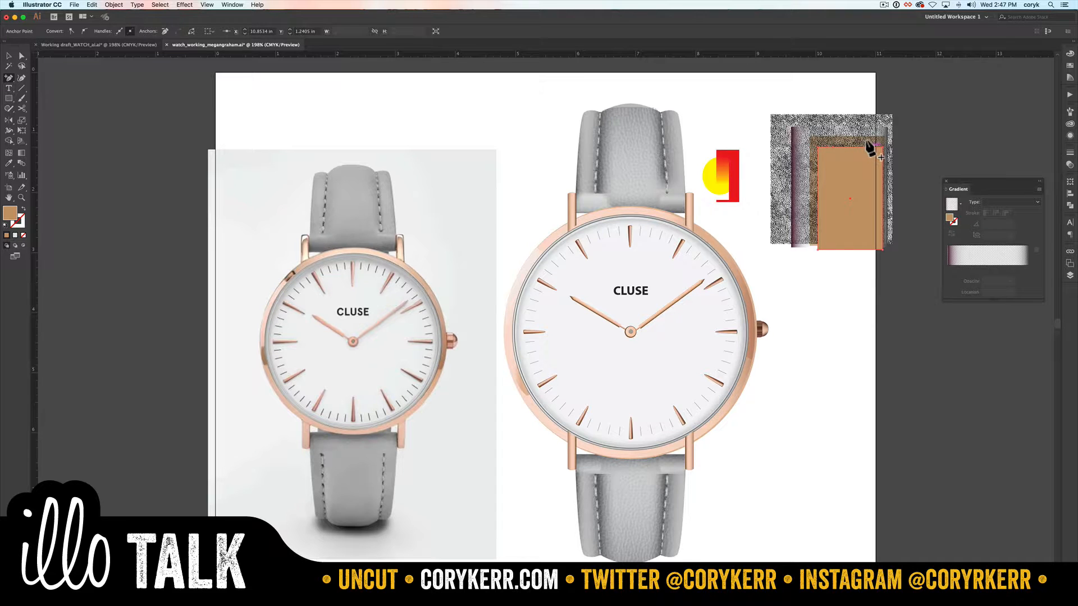
pyautogui.click(869, 147)
# Step: Select added anchors on the front rectangle's top edge and raise them slightly, about 0.04 in
pyautogui.scroll(-5, 869, 151)
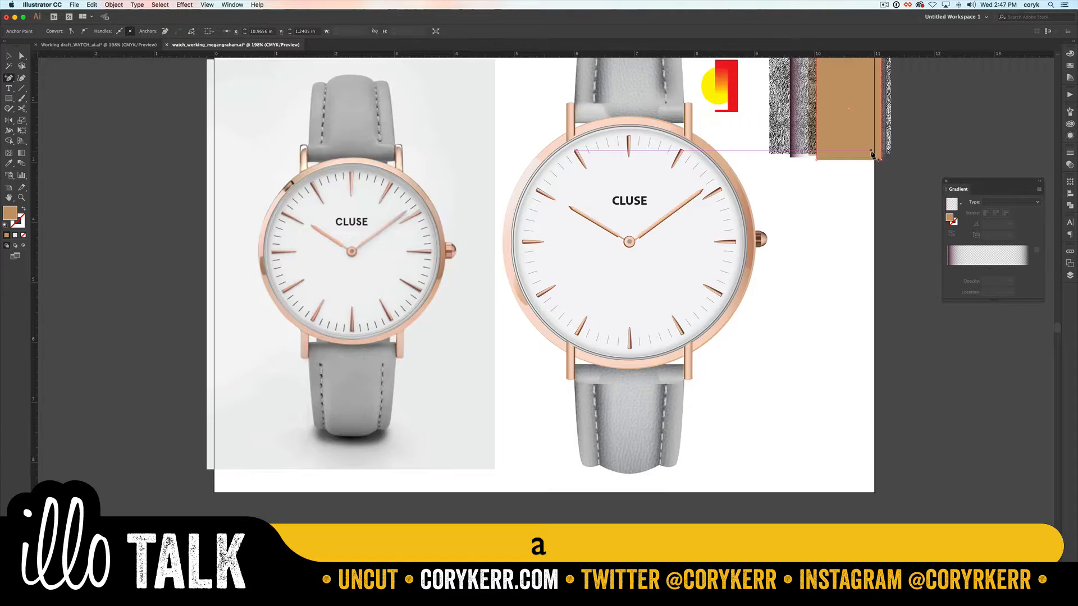
pyautogui.press('a')
pyautogui.scroll(-1, 868, 152)
pyautogui.press('space')
pyautogui.moveTo(835, 215); pyautogui.dragTo(818, 550)
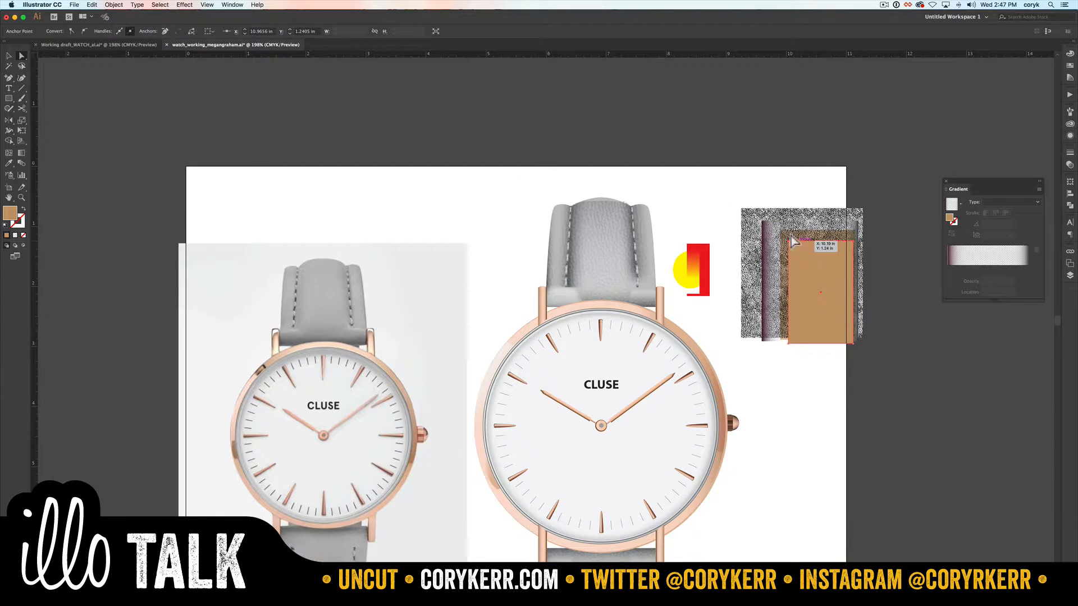
pyautogui.keyDown('shift'); pyautogui.click(837, 238); pyautogui.keyUp('shift')
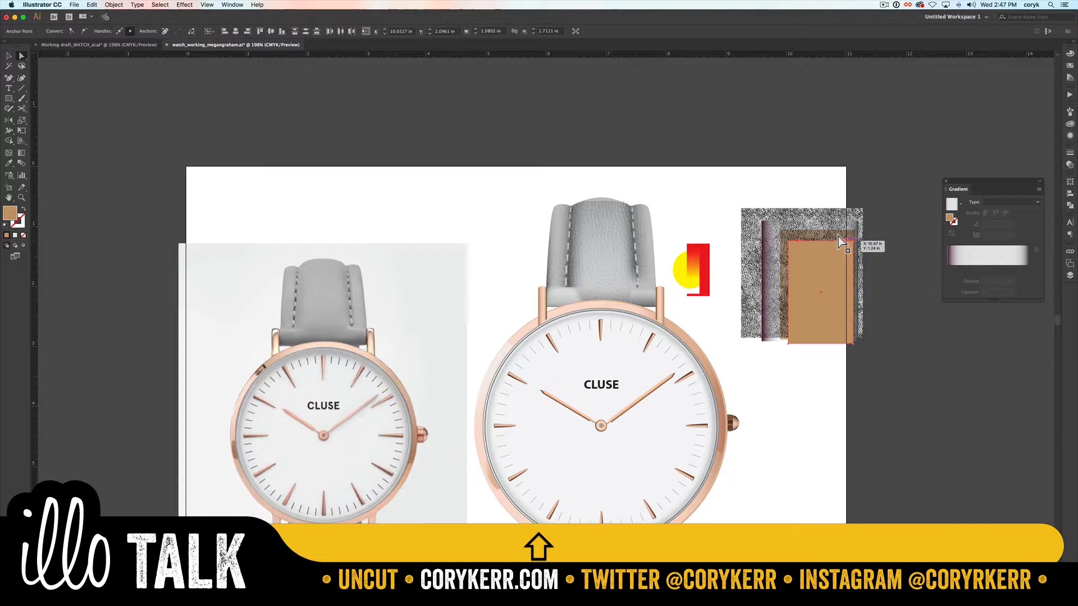
pyautogui.moveTo(838, 237); pyautogui.dragTo(838, 236)
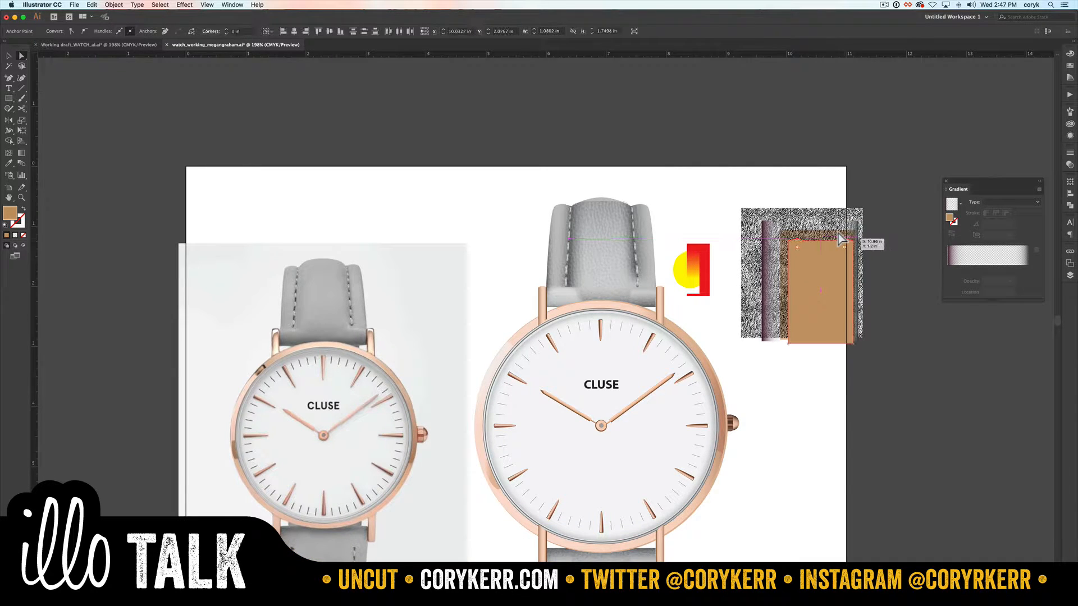
# Step: Convert the anchors on the front rectangle's top edge to smooth curves, forming a scalloped, strap-like outline
pyautogui.hotkey('shift', 'c')
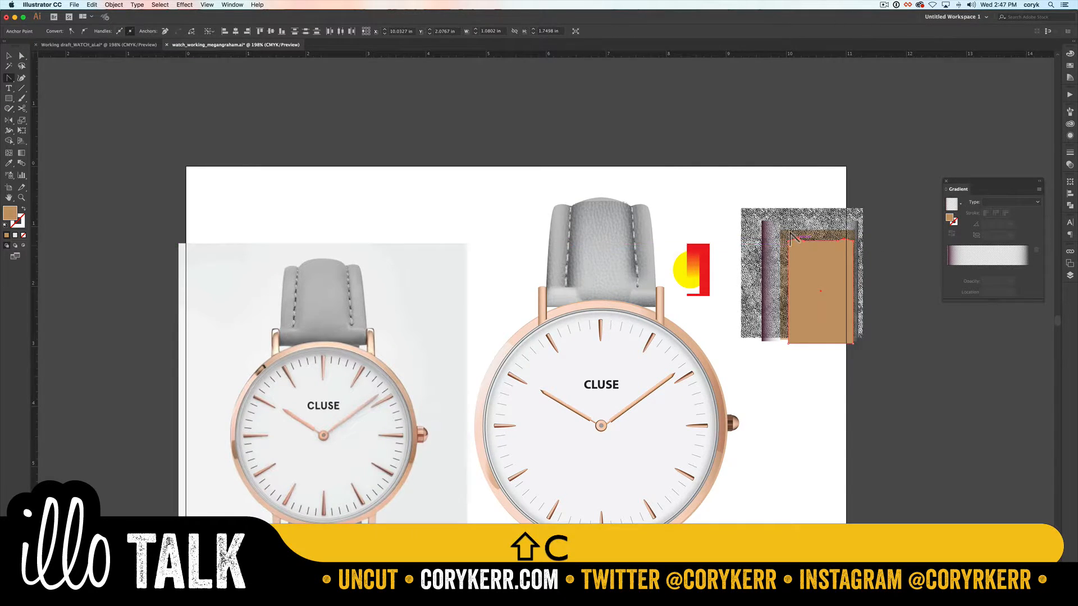
pyautogui.press('shift')
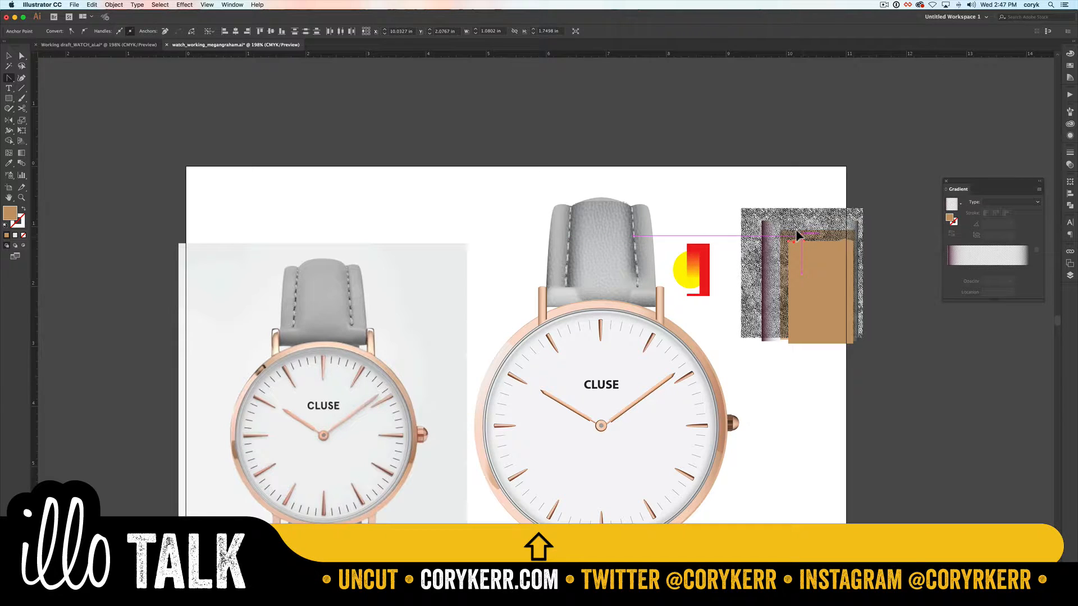
pyautogui.moveTo(800, 236); pyautogui.dragTo(839, 236)
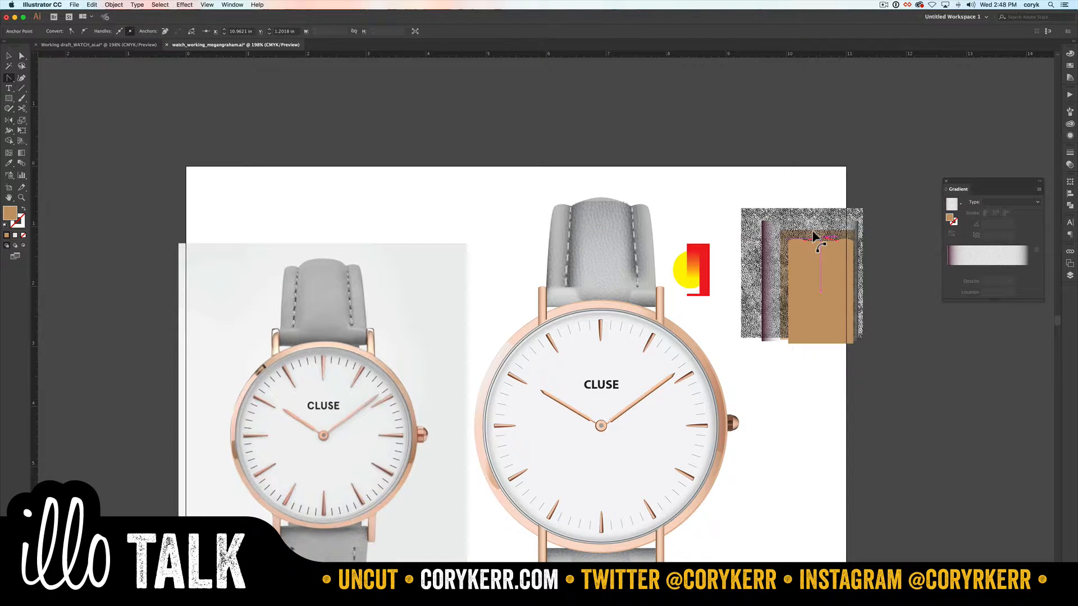
# Step: Select all the stacked sample rectangles and make a clipping mask from the scalloped front shape
pyautogui.press('v')
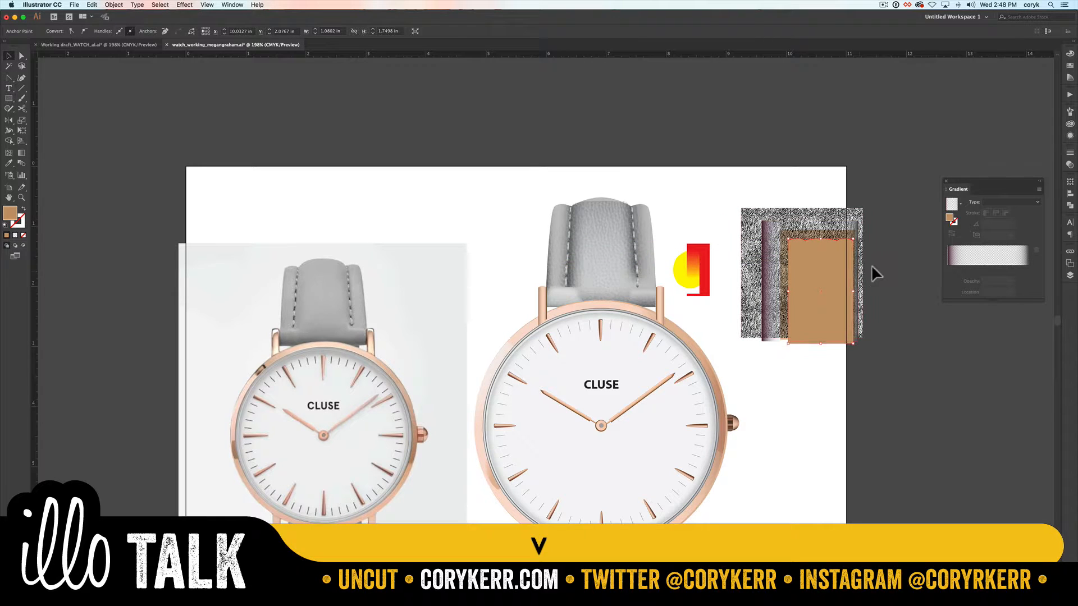
pyautogui.click(871, 264)
pyautogui.moveTo(830, 292); pyautogui.dragTo(762, 244)
pyautogui.press('super+7')
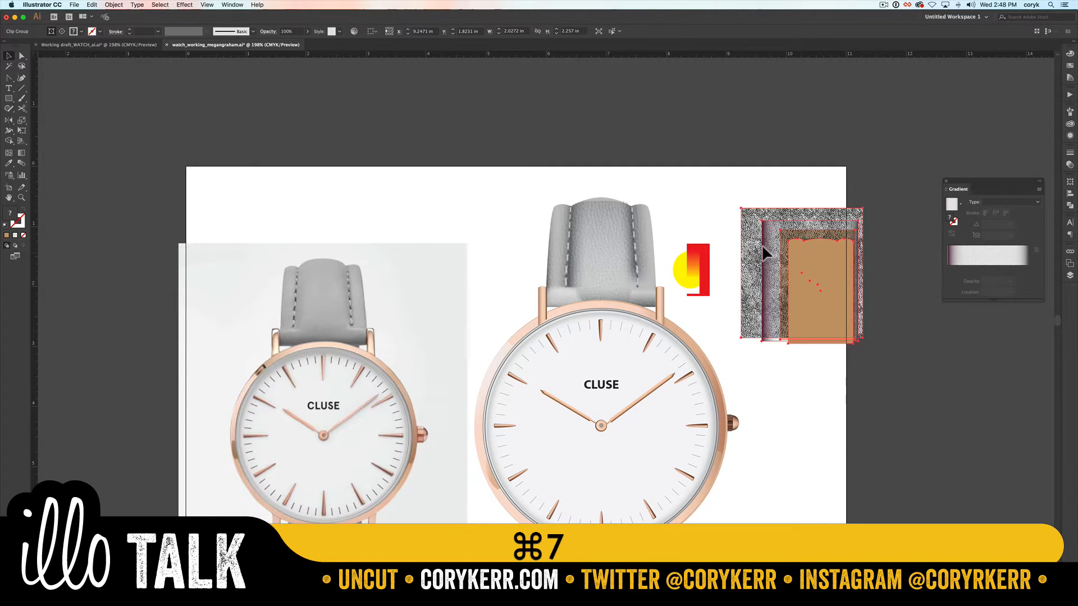
pyautogui.click(876, 264)
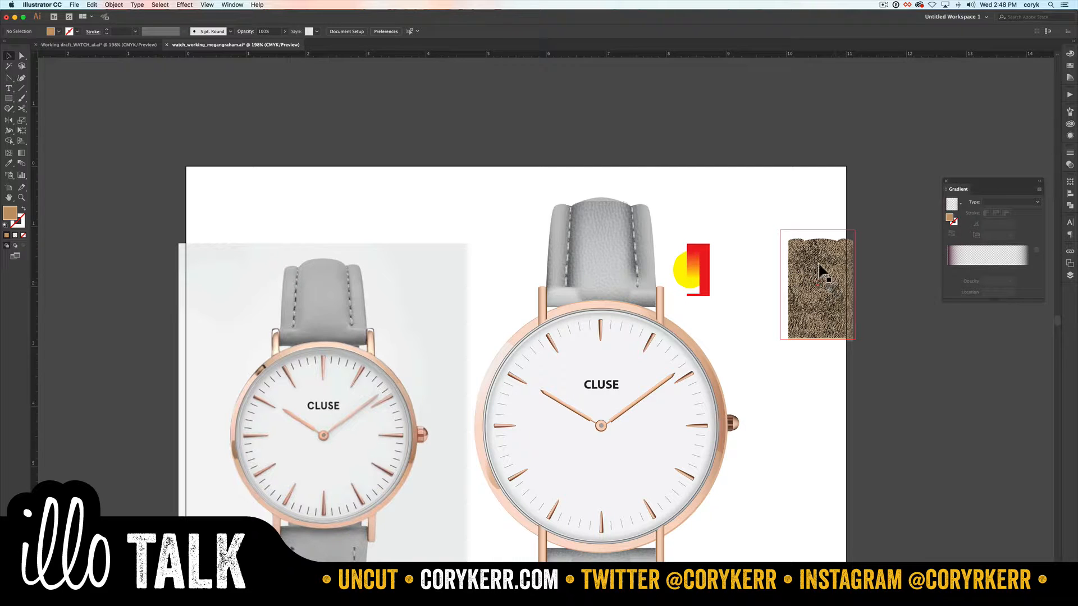
# Step: Reshape the clipping path's top edge by pulling the middle curve's left handle down so it dips inward
pyautogui.press('a')
pyautogui.press('z')
pyautogui.moveTo(867, 228); pyautogui.dragTo(780, 278)
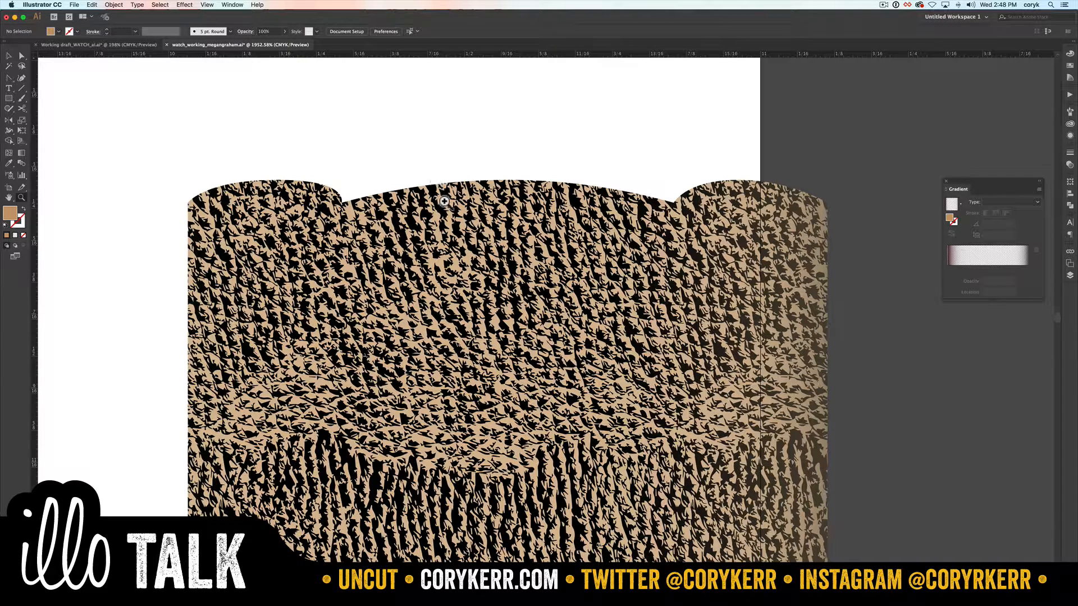
pyautogui.press('a')
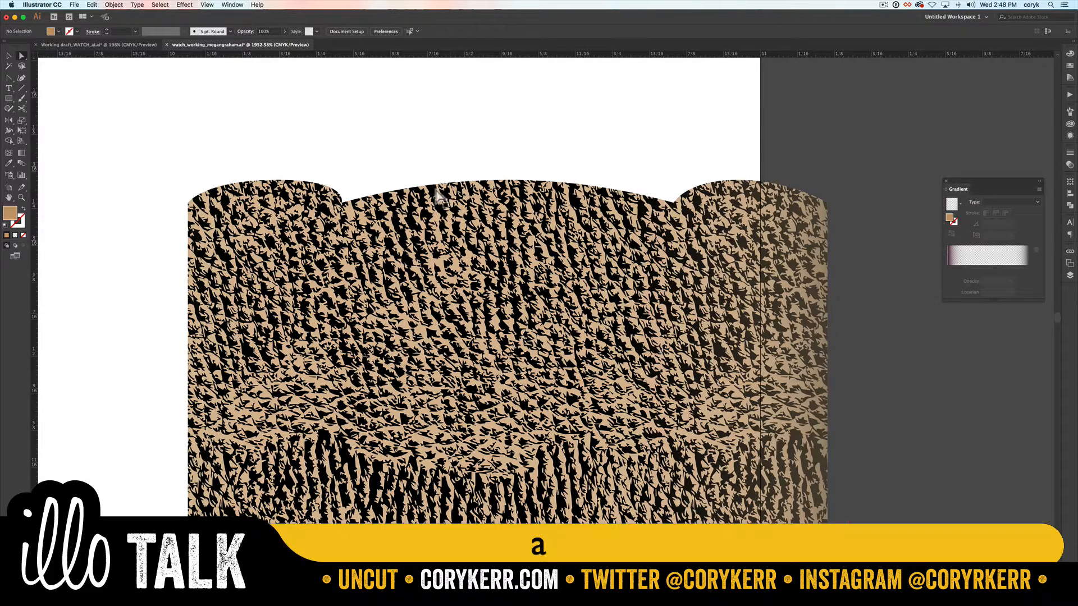
pyautogui.click(446, 179)
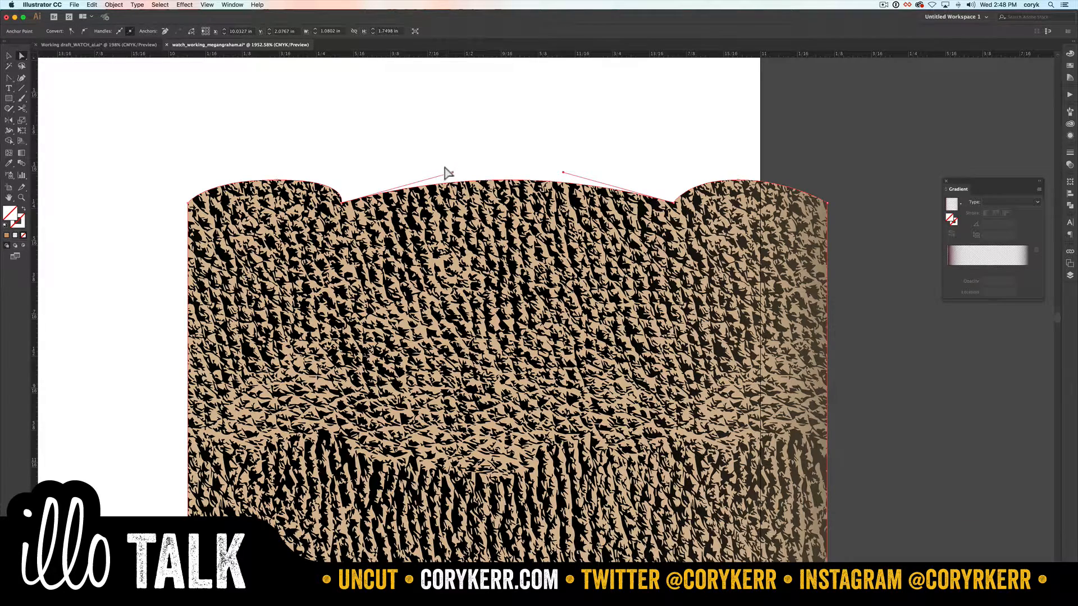
pyautogui.moveTo(451, 171); pyautogui.dragTo(501, 230)
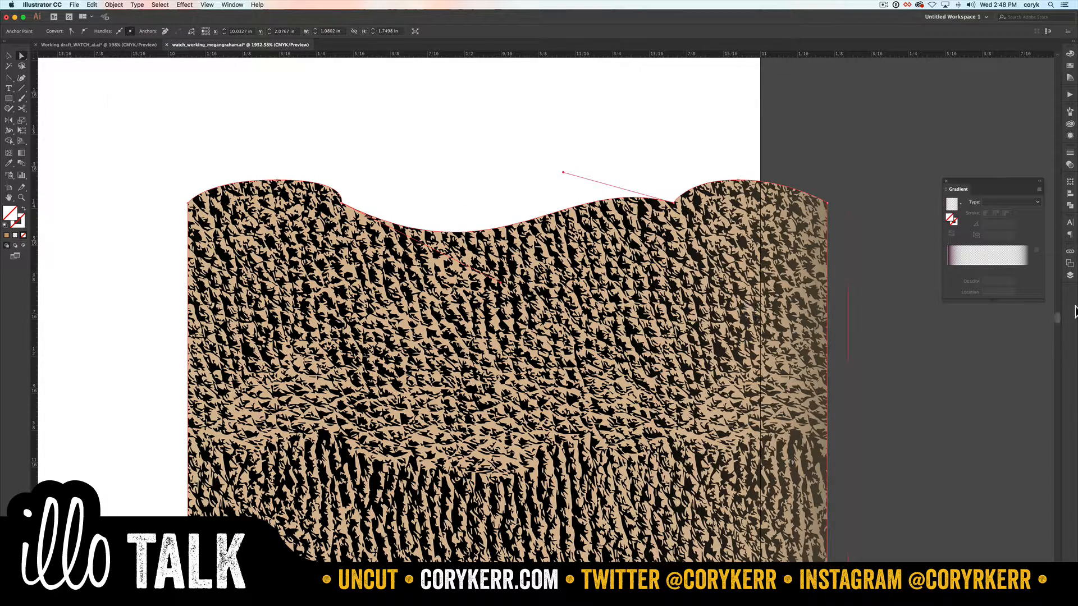
# Step: Expand the Strap layer and its clip group to examine the clipping path and the rectangles inside it
pyautogui.click(1070, 276)
pyautogui.click(963, 340)
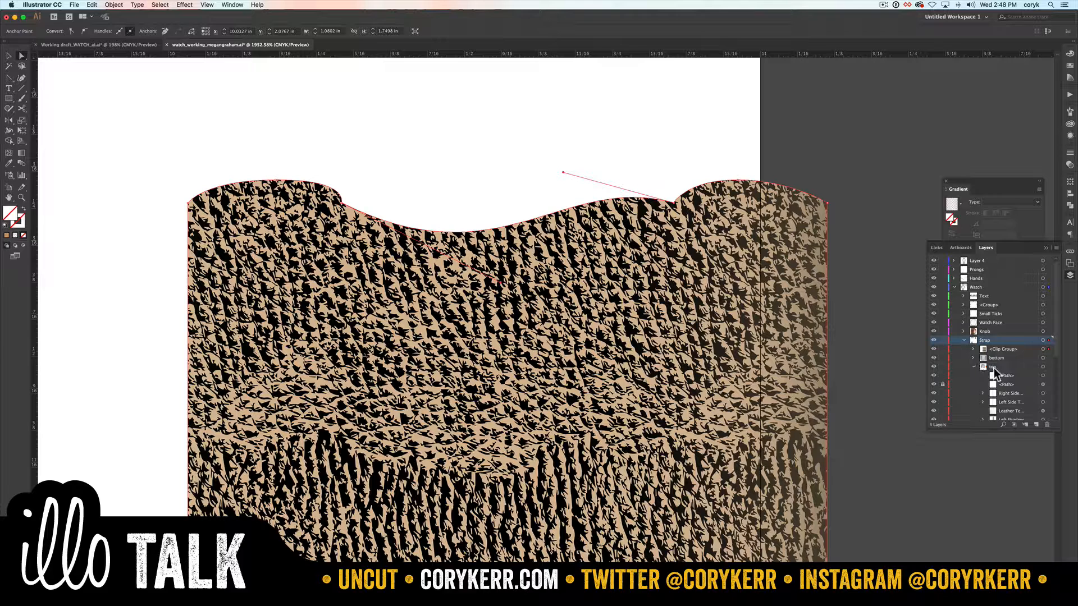
pyautogui.click(973, 350)
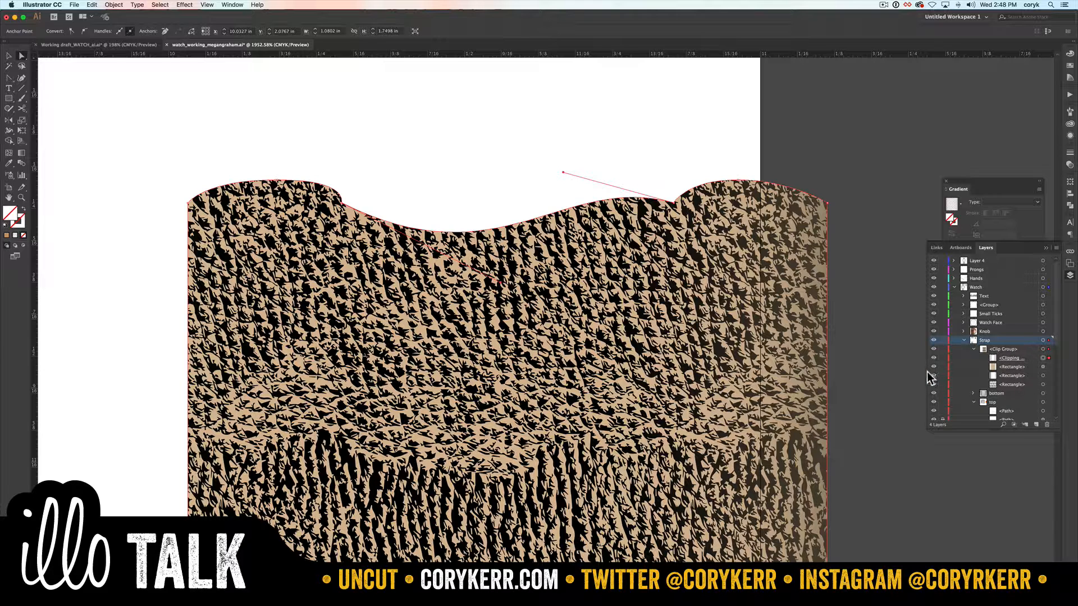
pyautogui.moveTo(926, 371); pyautogui.dragTo(912, 370)
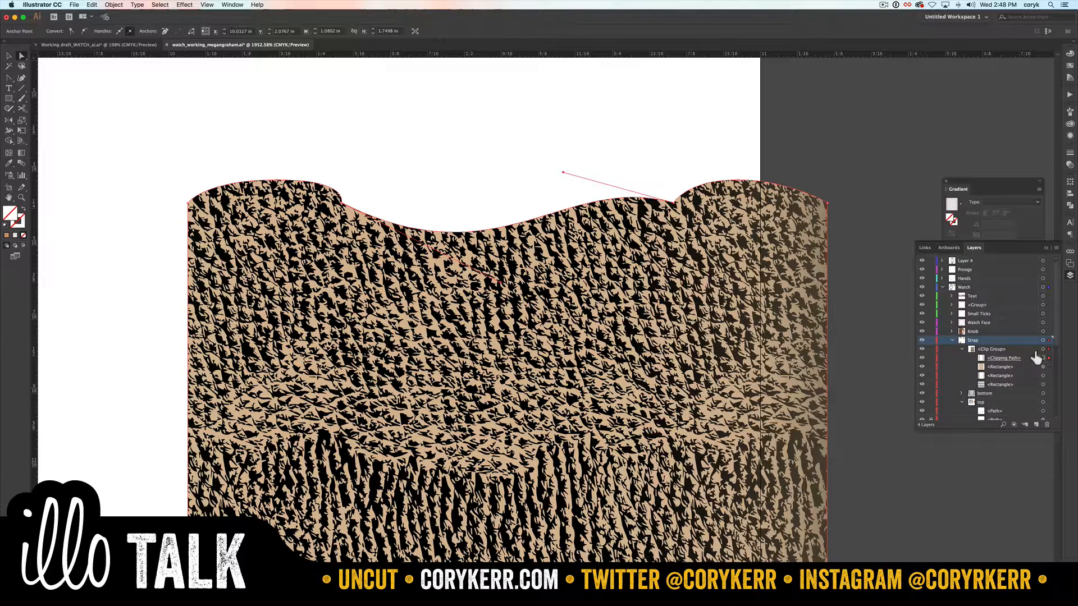
# Step: Add an anchor on the clipping path's right edge and pull it inward about 0.23 in to cut a notch
pyautogui.press('p')
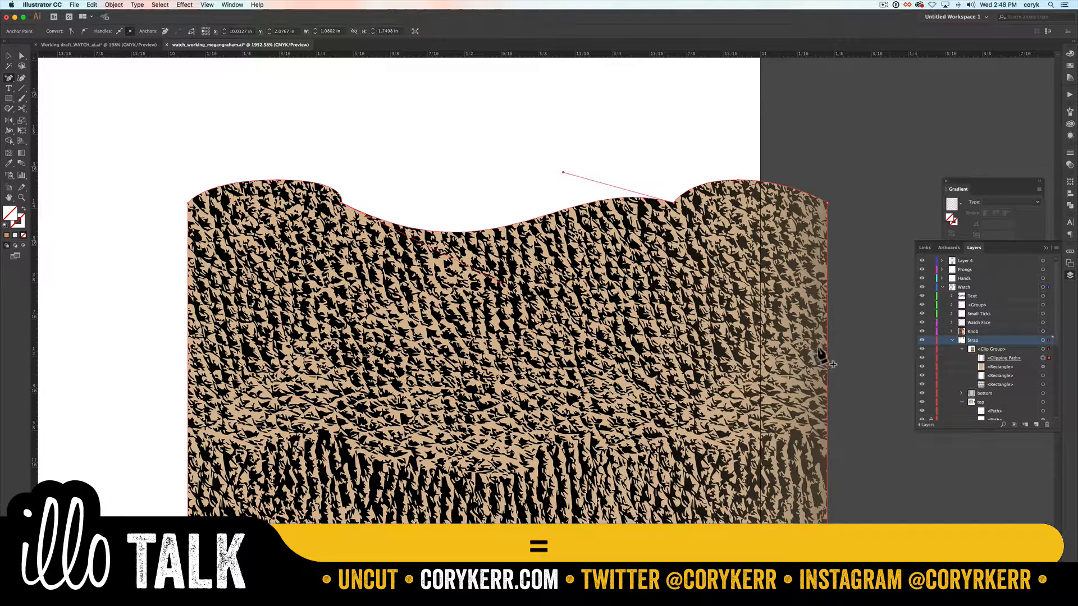
pyautogui.click(824, 352)
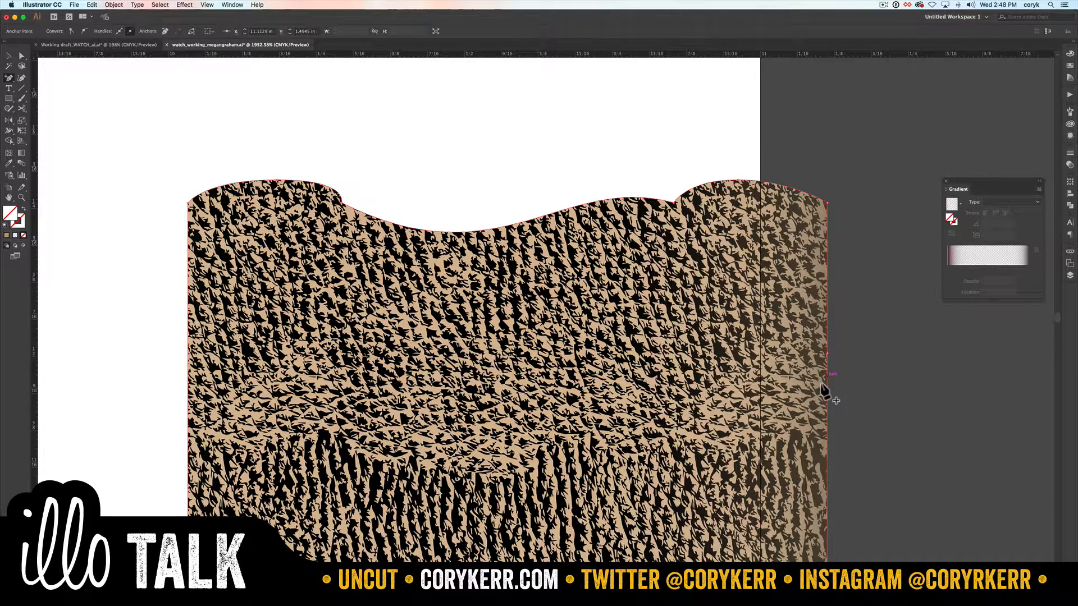
pyautogui.press('a')
pyautogui.moveTo(826, 354); pyautogui.dragTo(689, 350)
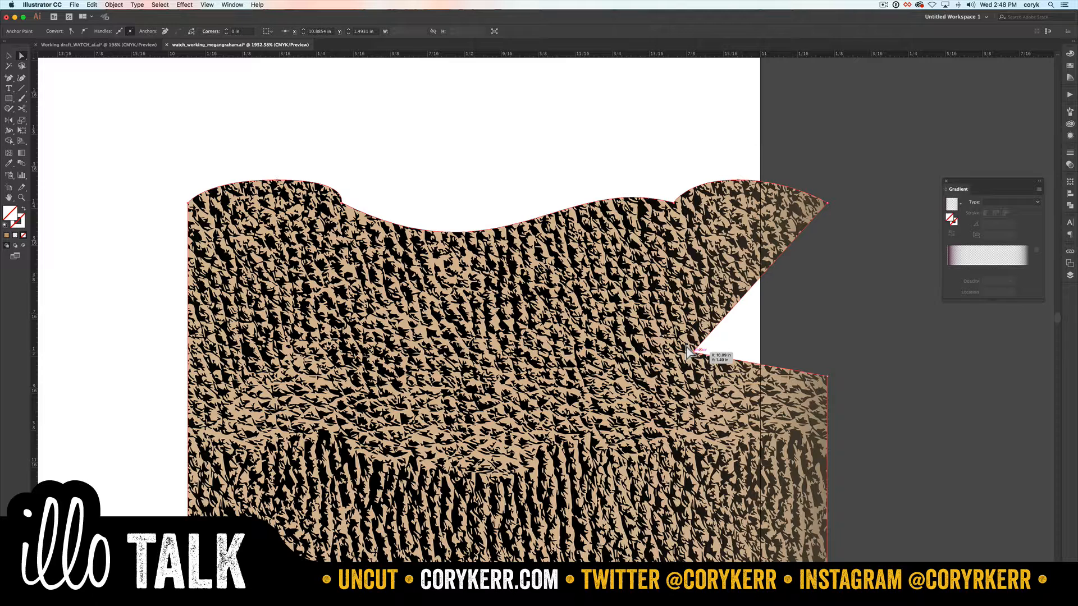
# Step: Draw an ellipse about 0.057 by 0.079 in over the gap between two stitches on the upper strap's right seam
pyautogui.press('super+0')
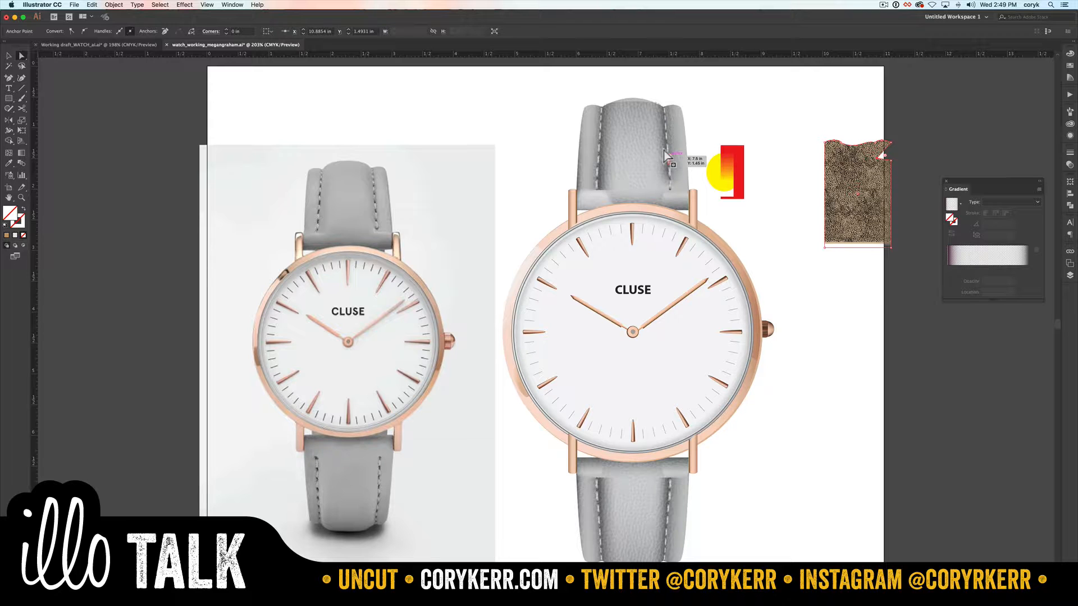
pyautogui.press('z')
pyautogui.moveTo(676, 145); pyautogui.dragTo(657, 164)
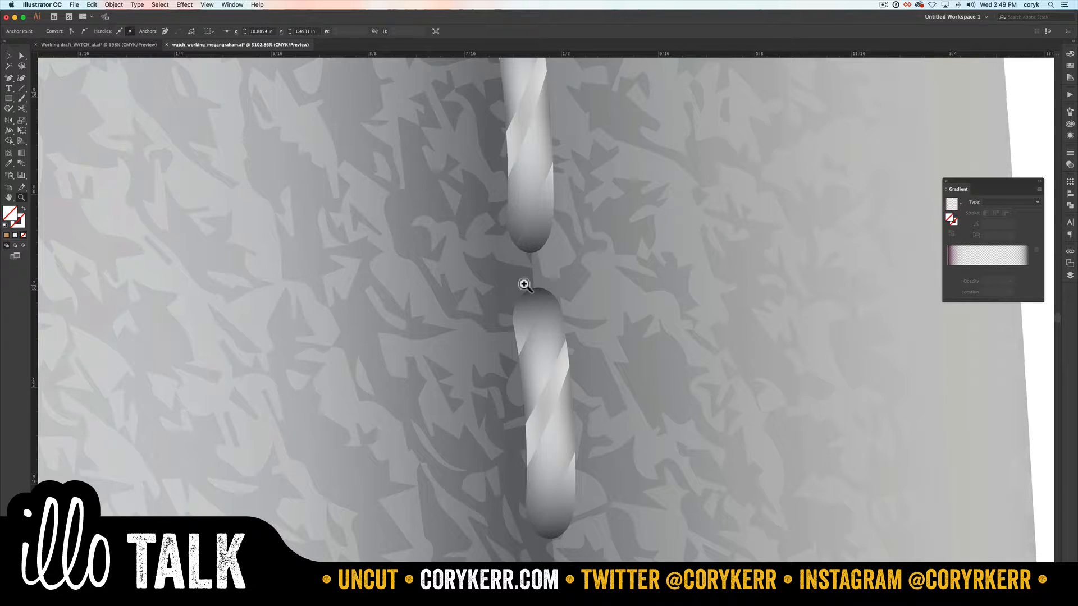
pyautogui.press('l')
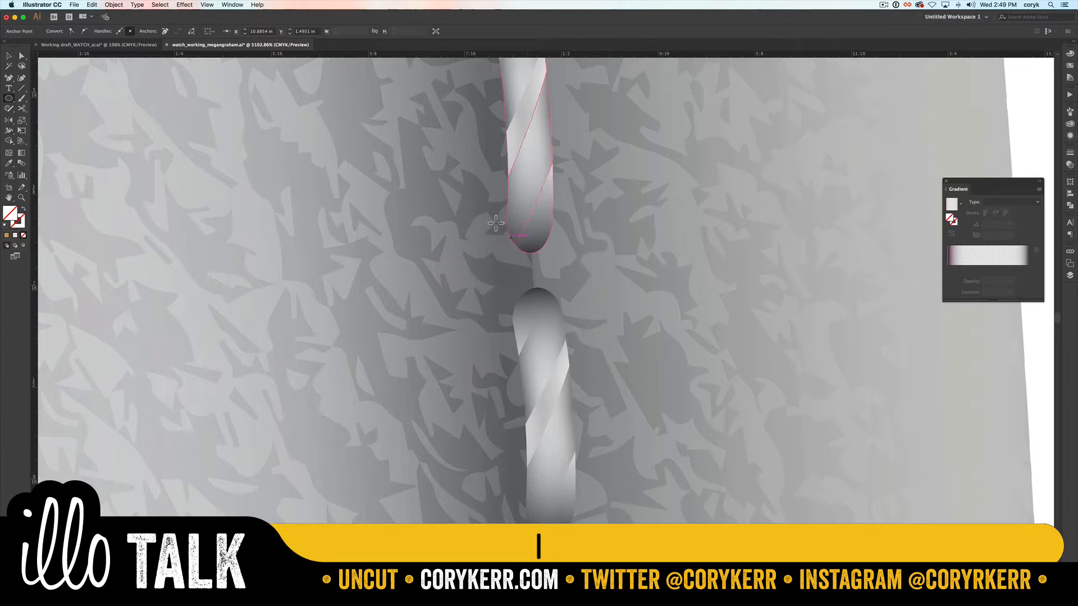
pyautogui.moveTo(486, 210); pyautogui.dragTo(572, 329)
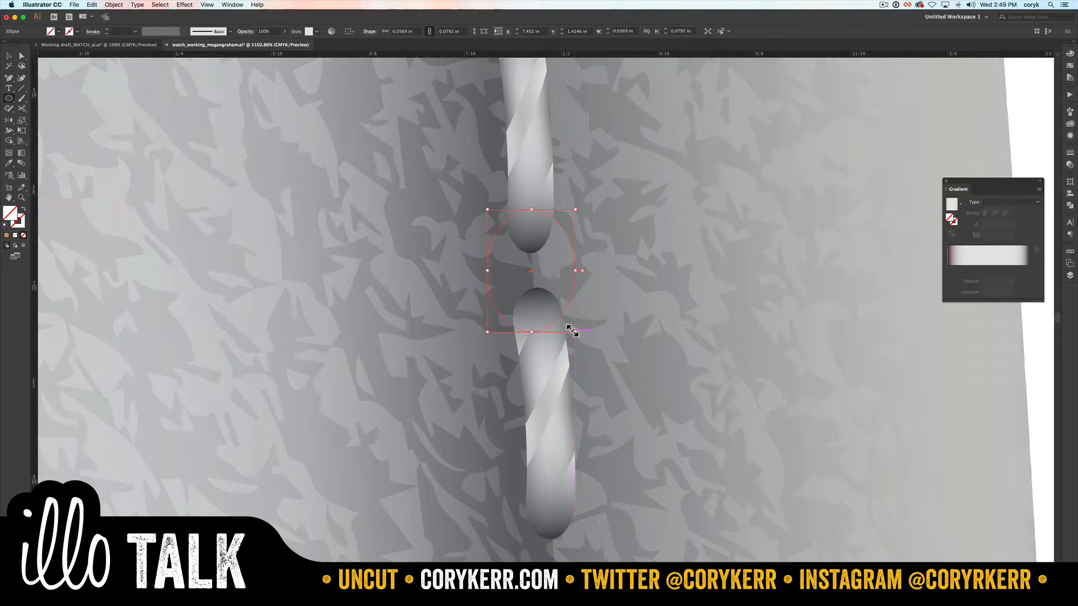
# Step: Bring the ellipse between the two stitches to the front and fill it with black
pyautogui.press('shift+super+b')
pyautogui.press('shift+super+bracketright')
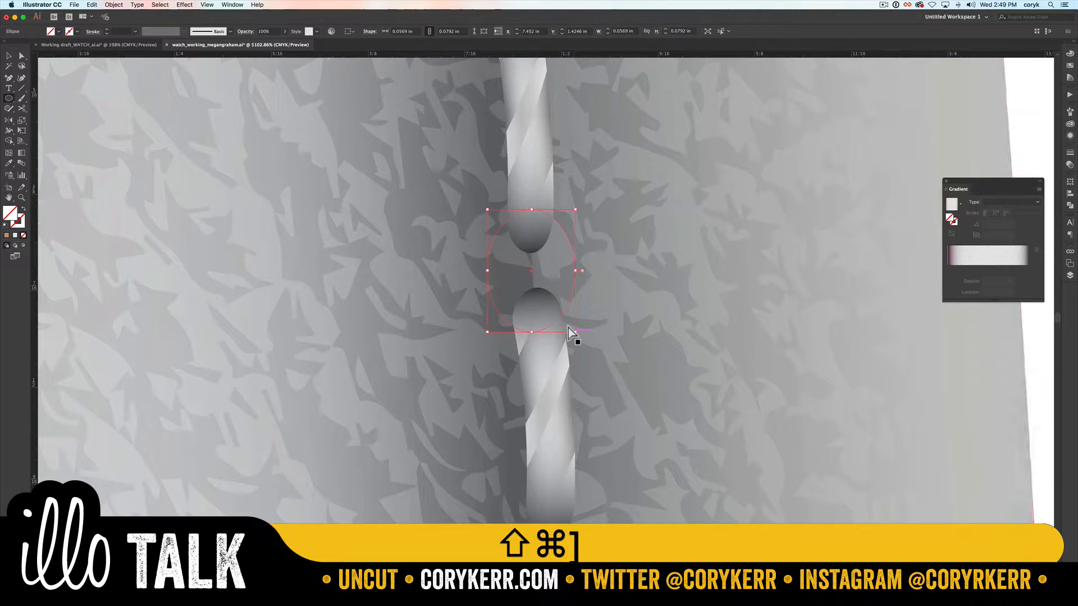
pyautogui.press('shift+super+b')
pyautogui.click(1070, 54)
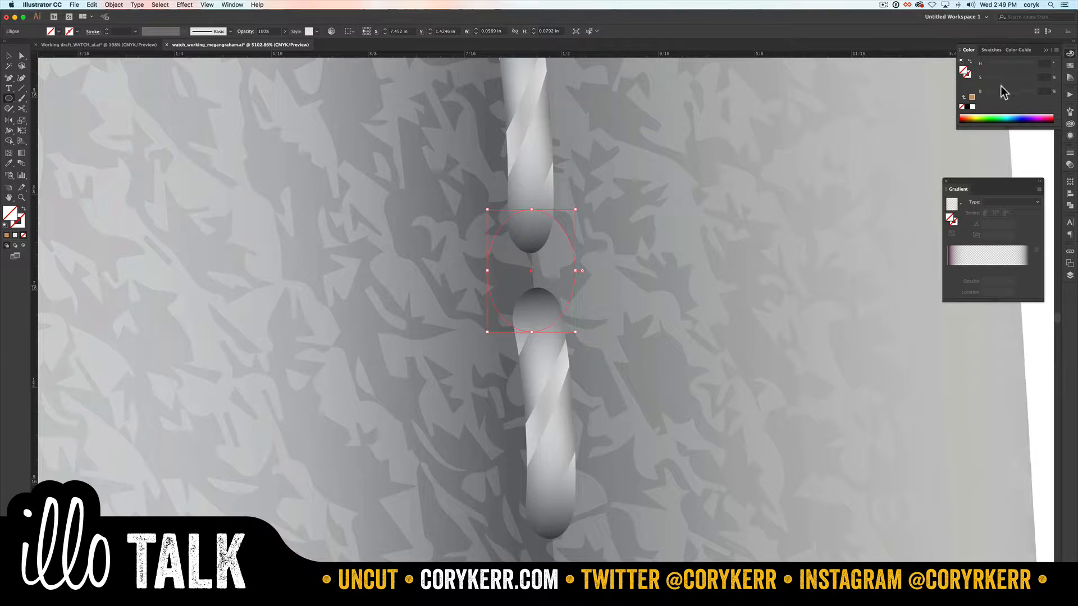
pyautogui.click(966, 106)
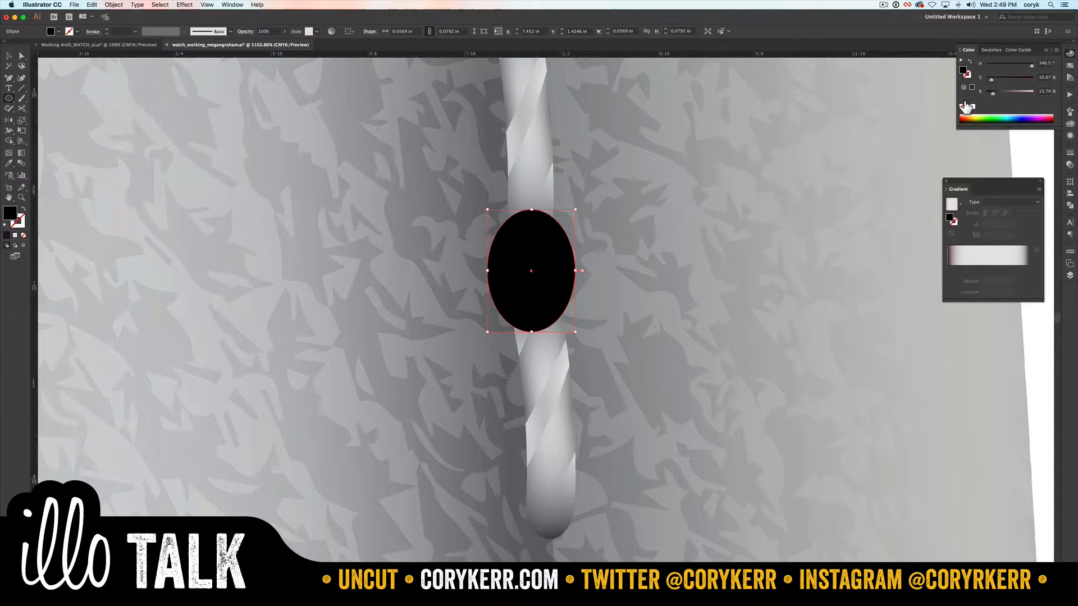
# Step: Expand the top group inside the Strap layer to examine where the stitch thread sublayers sit relative to the ellipse
pyautogui.click(1070, 275)
pyautogui.press('v')
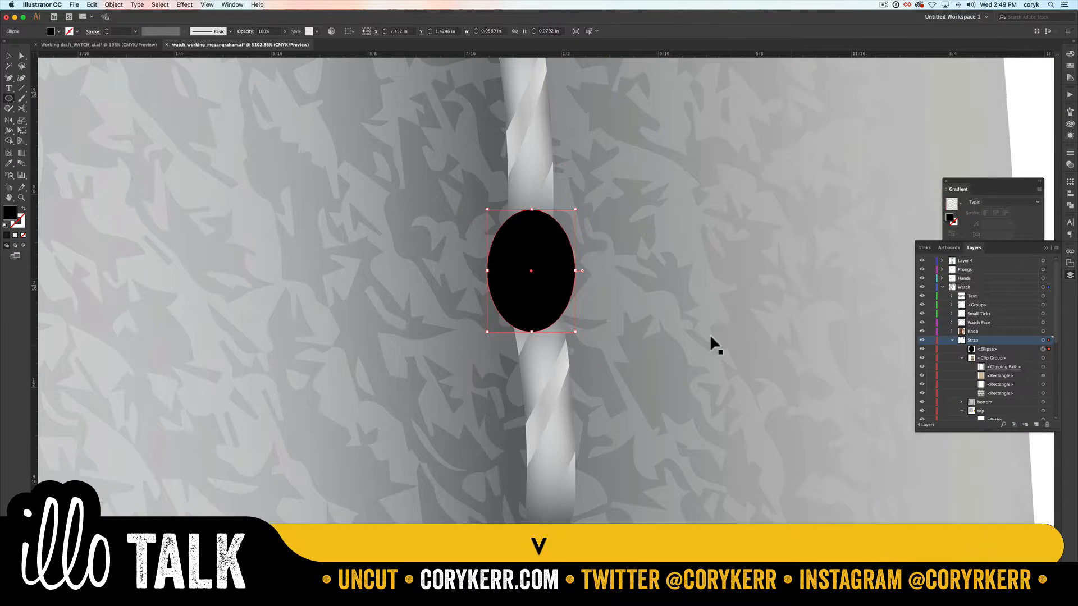
pyautogui.click(512, 152)
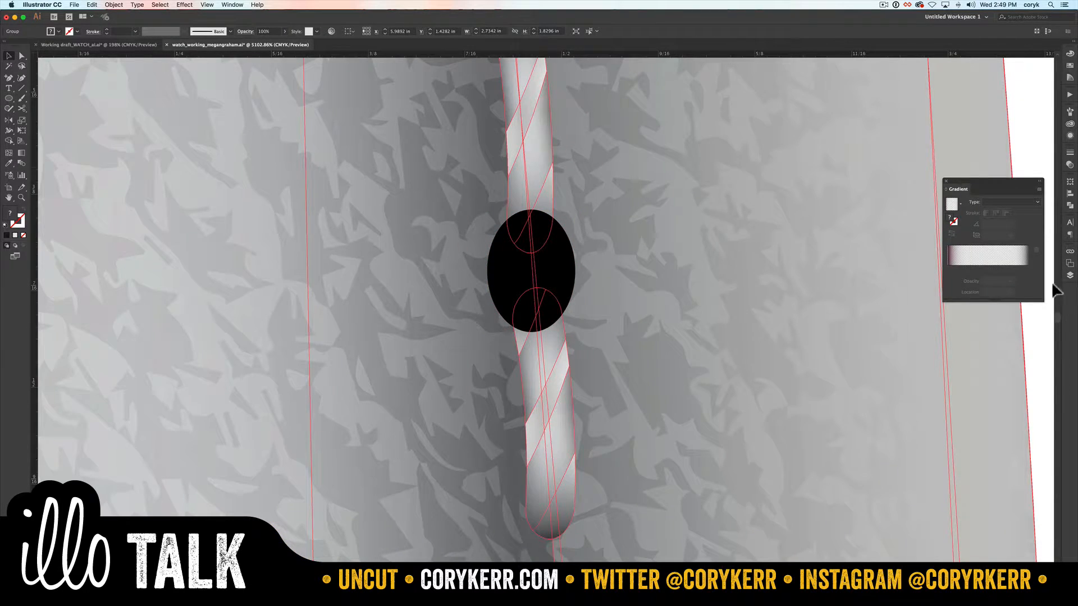
pyautogui.click(1070, 275)
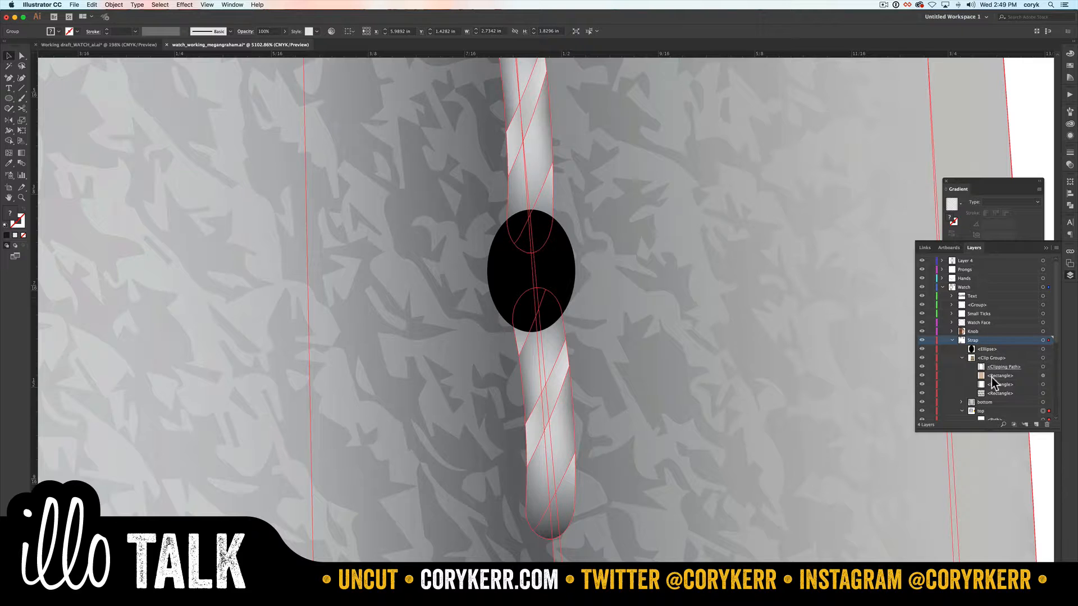
pyautogui.scroll(-5, 988, 401)
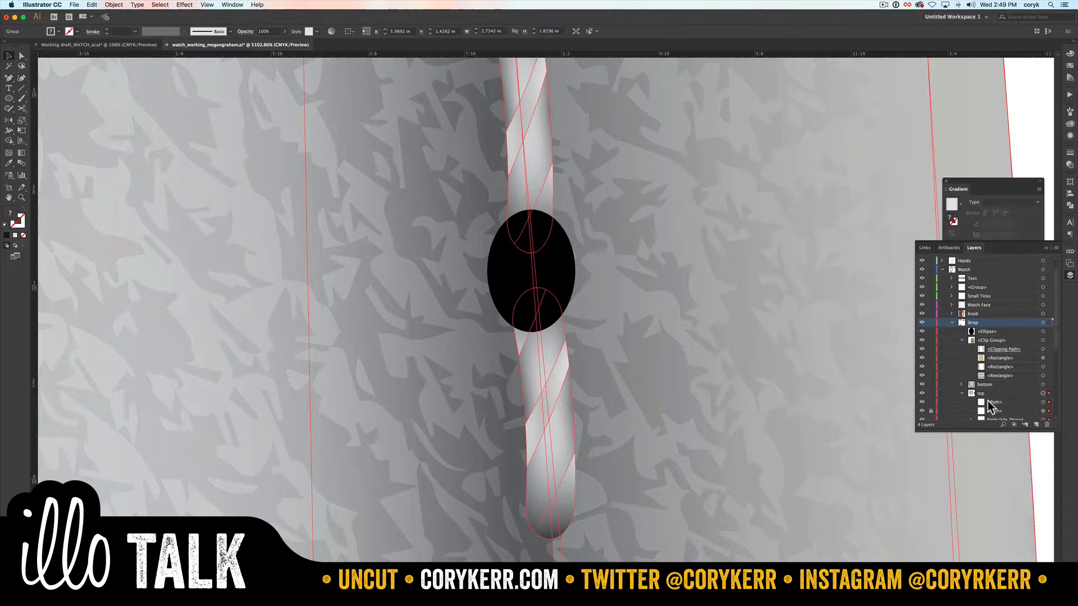
pyautogui.click(961, 347)
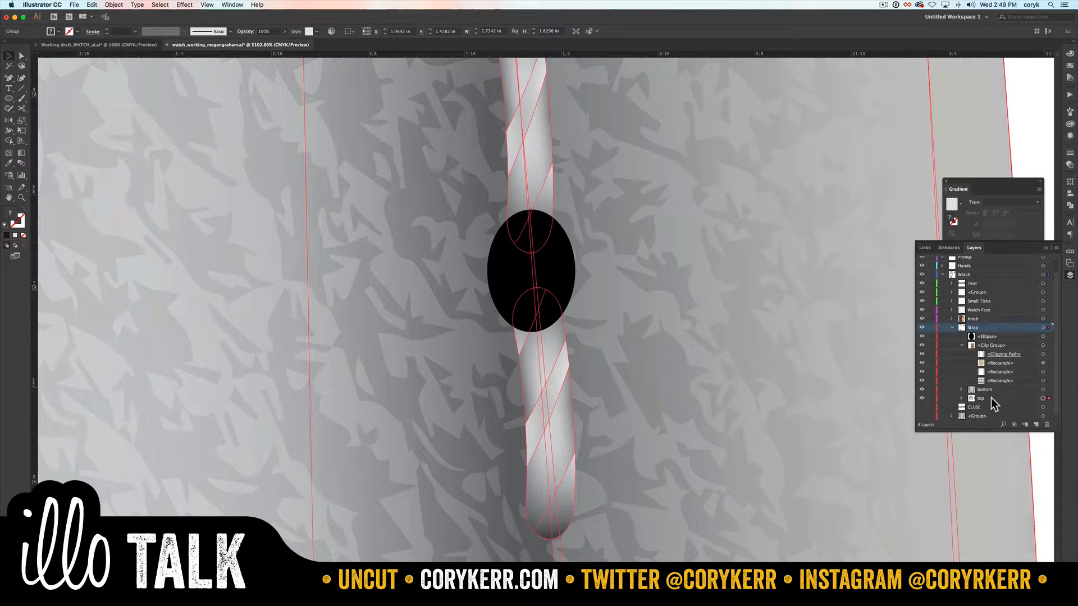
pyautogui.click(961, 399)
pyautogui.scroll(-2, 975, 397)
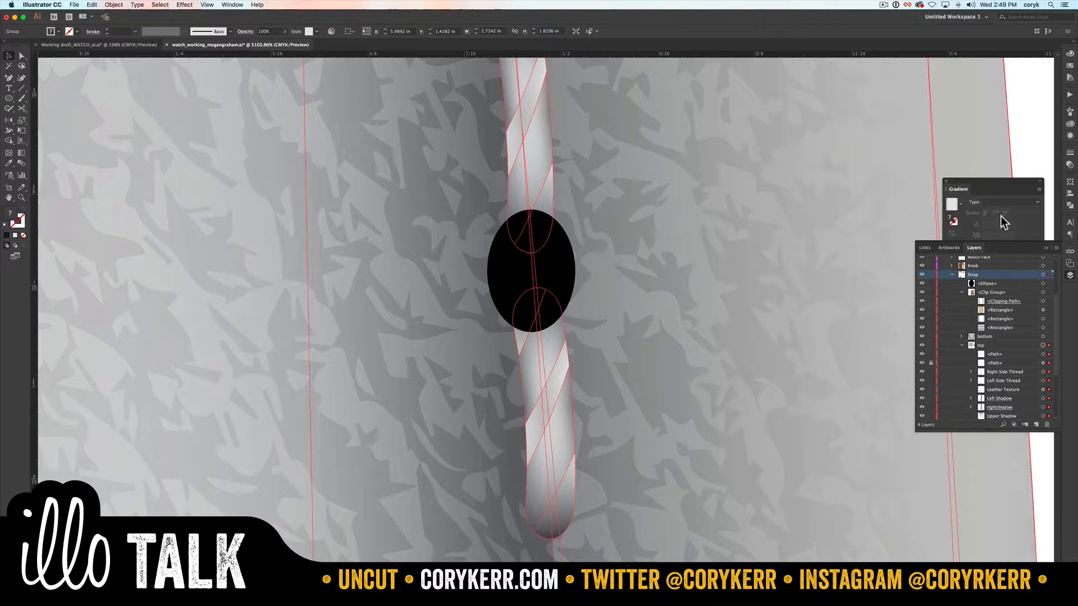
pyautogui.click(1024, 133)
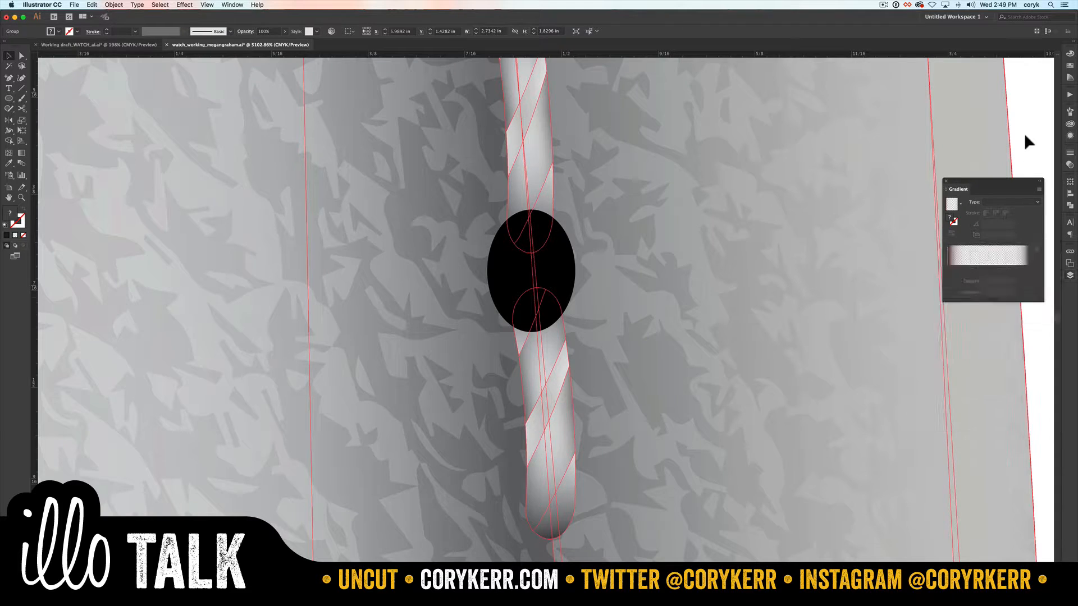
# Step: Select the two stitches around the ellipse and move the Right Side Thread sublayer above the ellipse in the Strap layer
pyautogui.click(529, 178)
pyautogui.click(1023, 128)
pyautogui.press('a')
pyautogui.click(523, 177)
pyautogui.keyDown('shift'); pyautogui.click(551, 368); pyautogui.keyUp('shift')
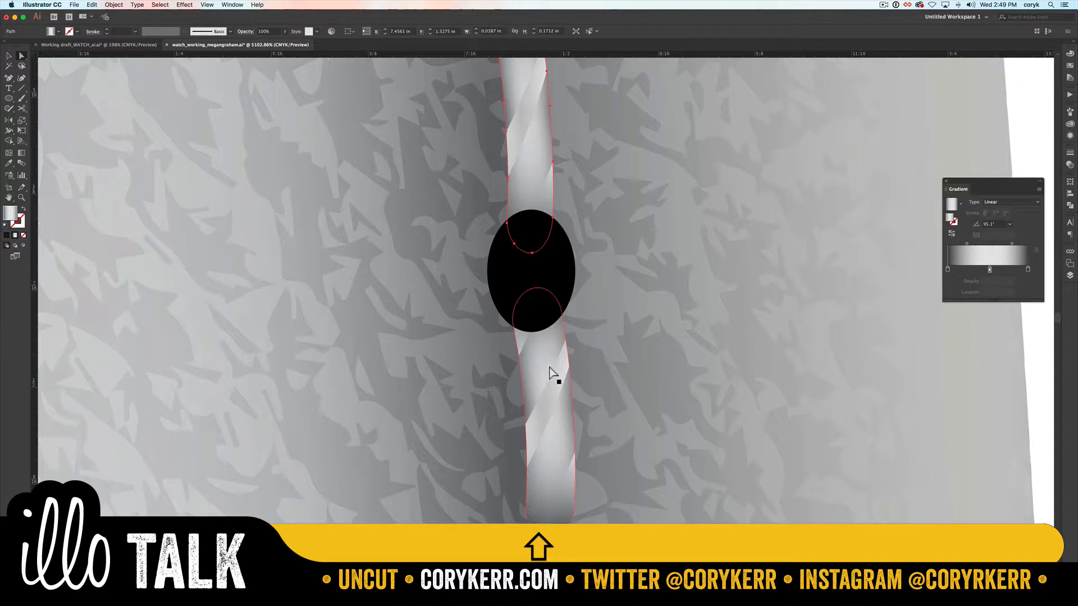
pyautogui.click(1070, 276)
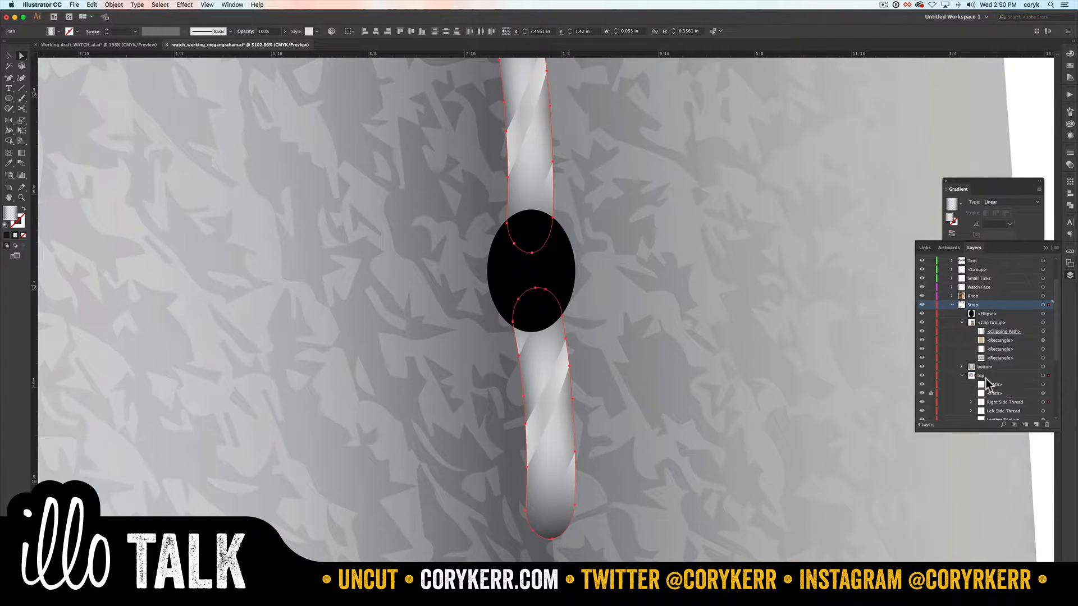
pyautogui.scroll(-2, 1005, 382)
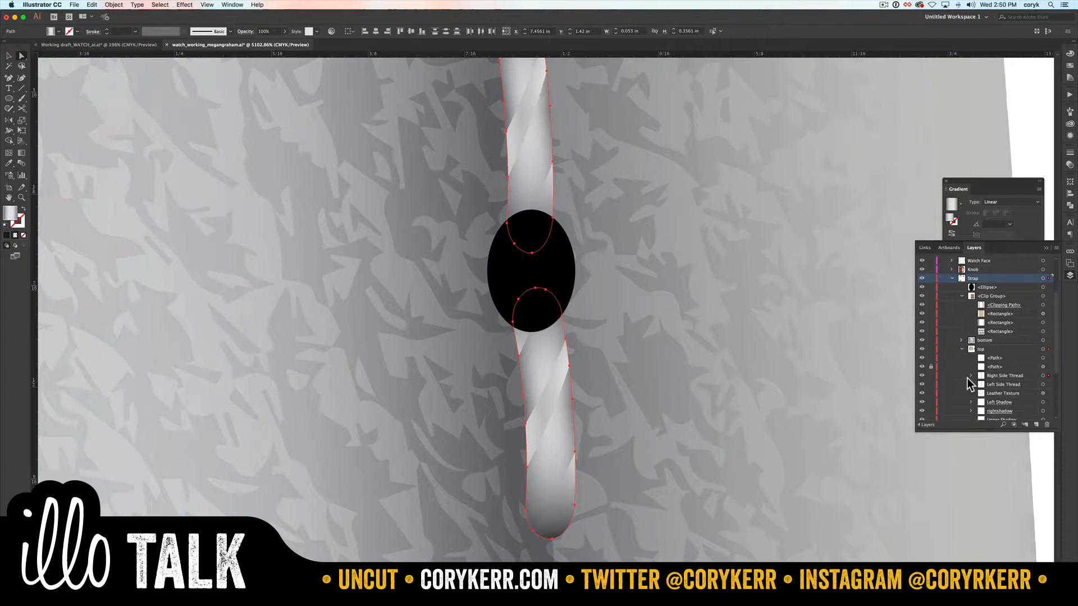
pyautogui.click(1007, 376)
pyautogui.moveTo(1007, 381); pyautogui.dragTo(995, 289)
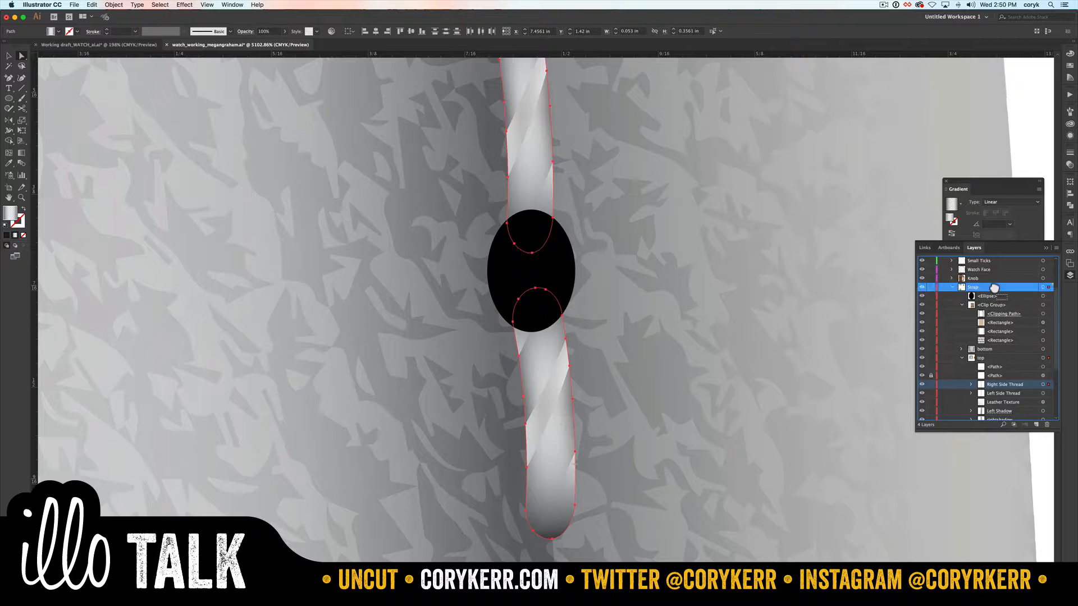
pyautogui.scroll(1, 996, 291)
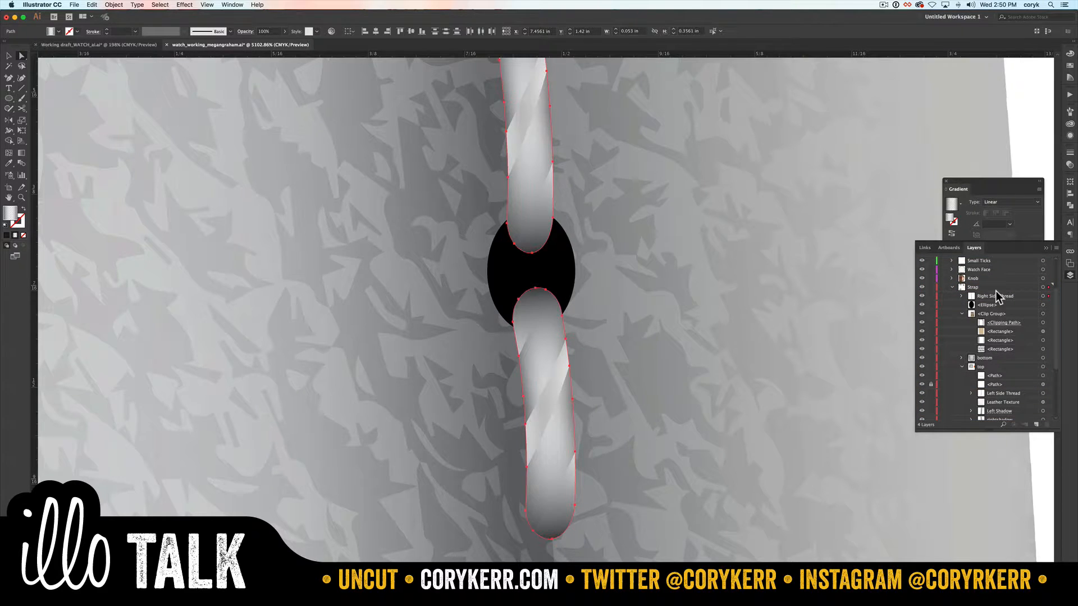
# Step: Lighten the black ellipse's fill to a brightness of 18%
pyautogui.press('v')
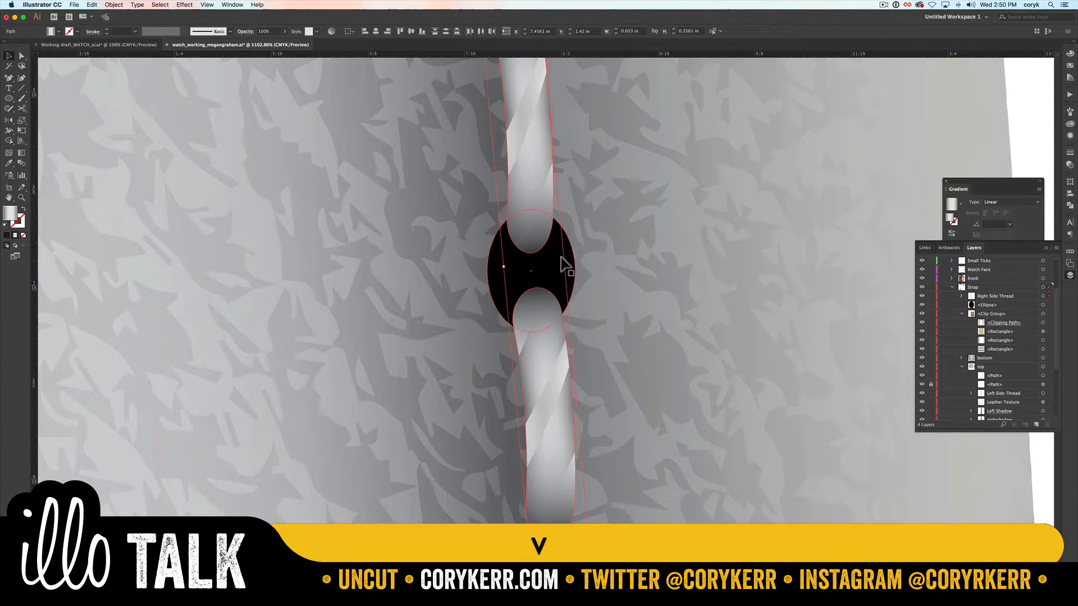
pyautogui.click(567, 262)
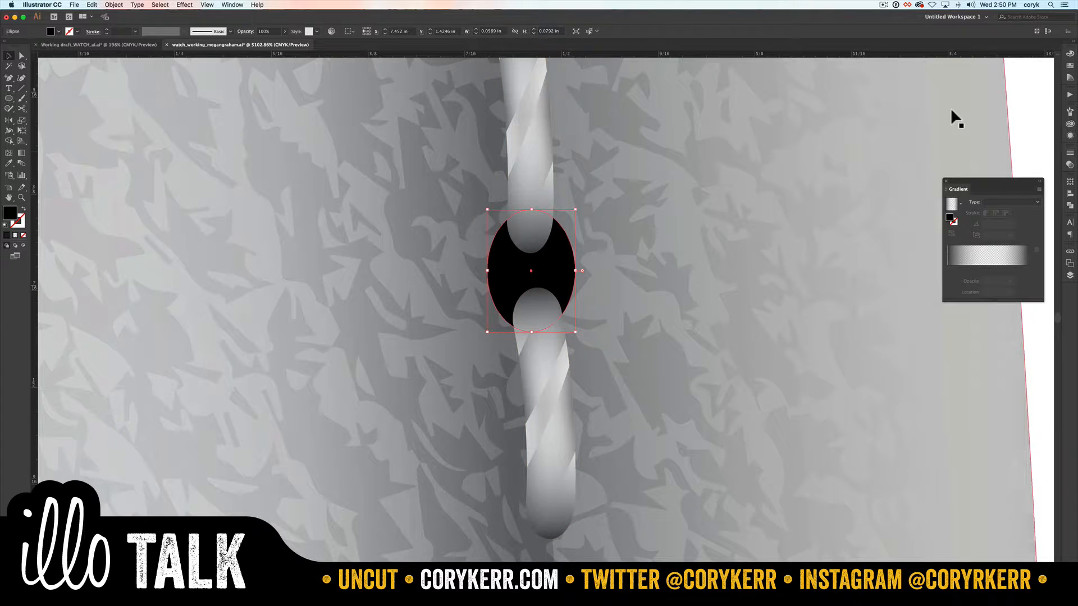
pyautogui.click(1070, 53)
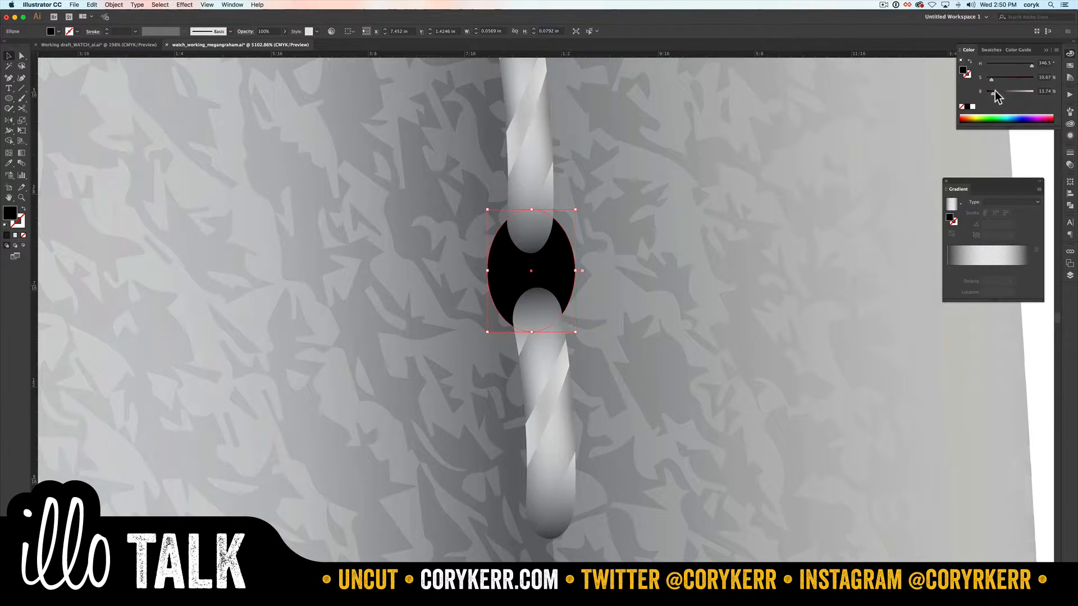
pyautogui.moveTo(993, 92); pyautogui.dragTo(995, 92)
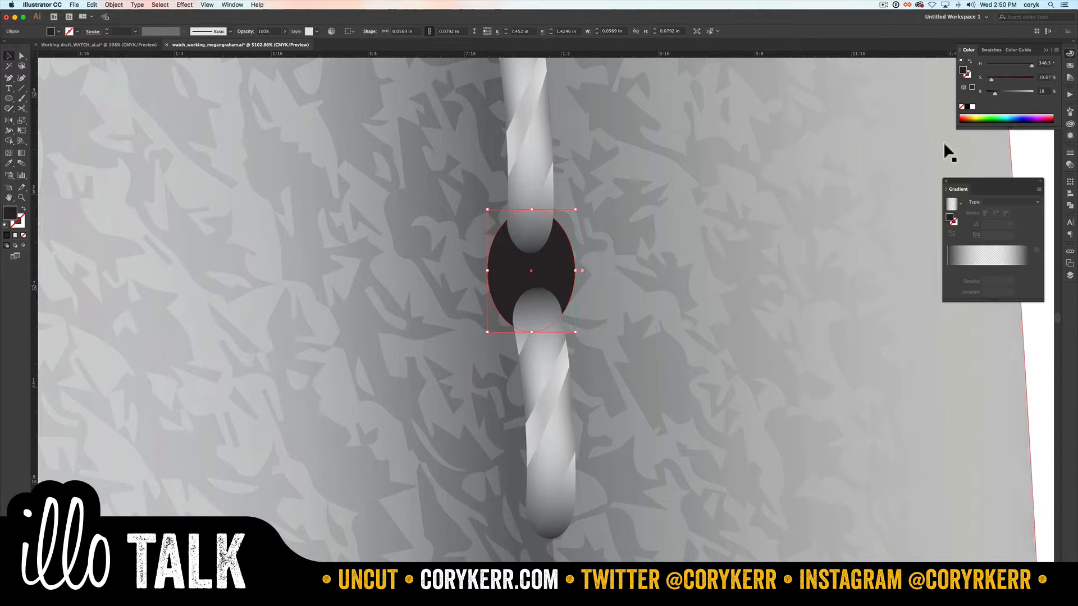
# Step: Examine the dark stitch holes on the reference photo's strap and compare them with the ellipse on the illustrated strap
pyautogui.press('super+0')
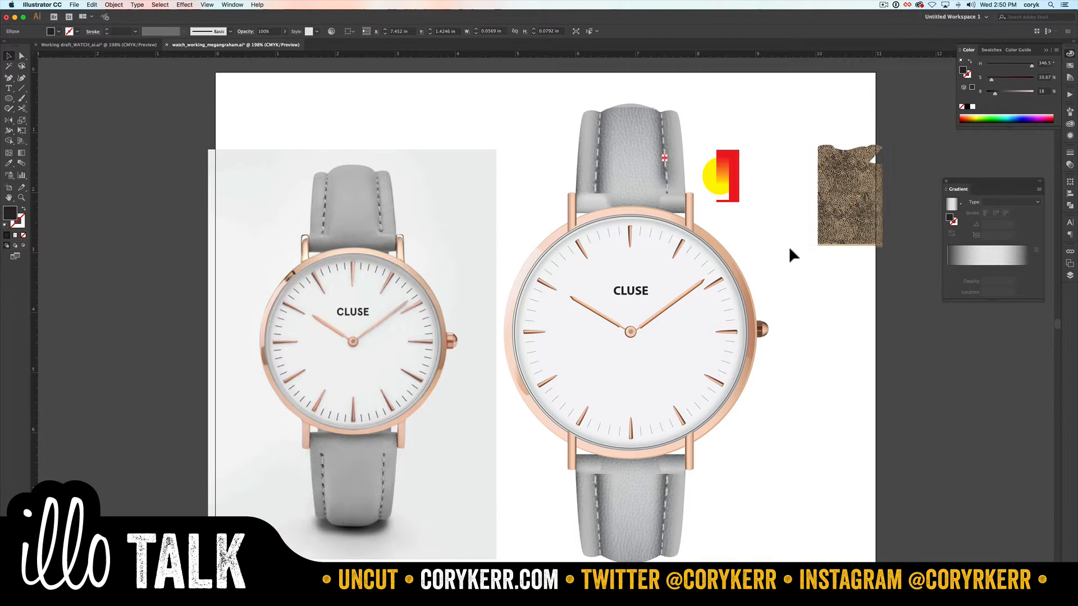
pyautogui.press('v')
pyautogui.click(776, 240)
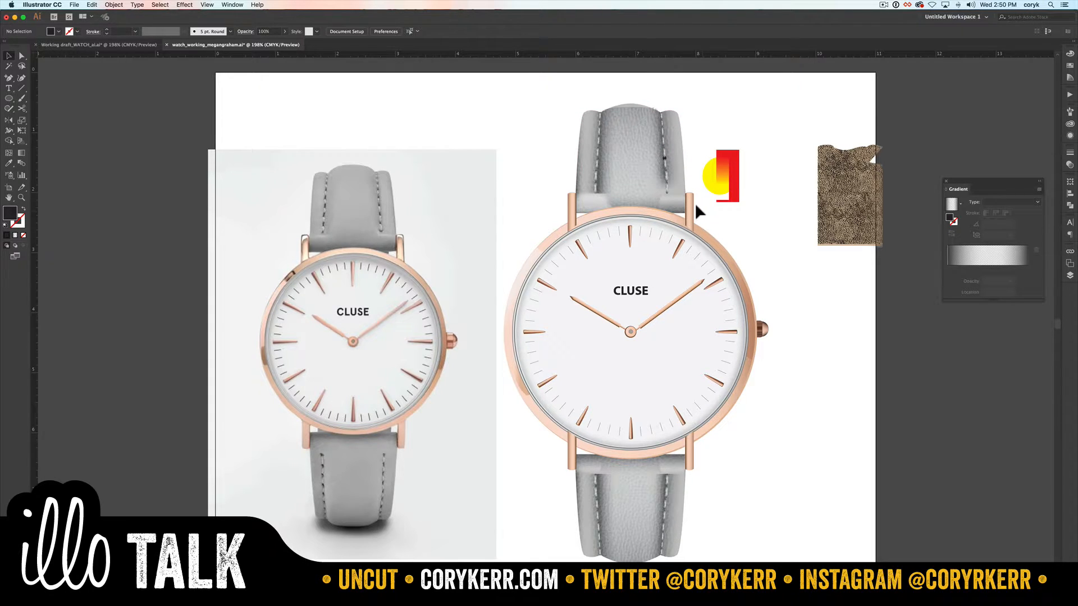
pyautogui.press('z')
pyautogui.moveTo(395, 206); pyautogui.dragTo(365, 224)
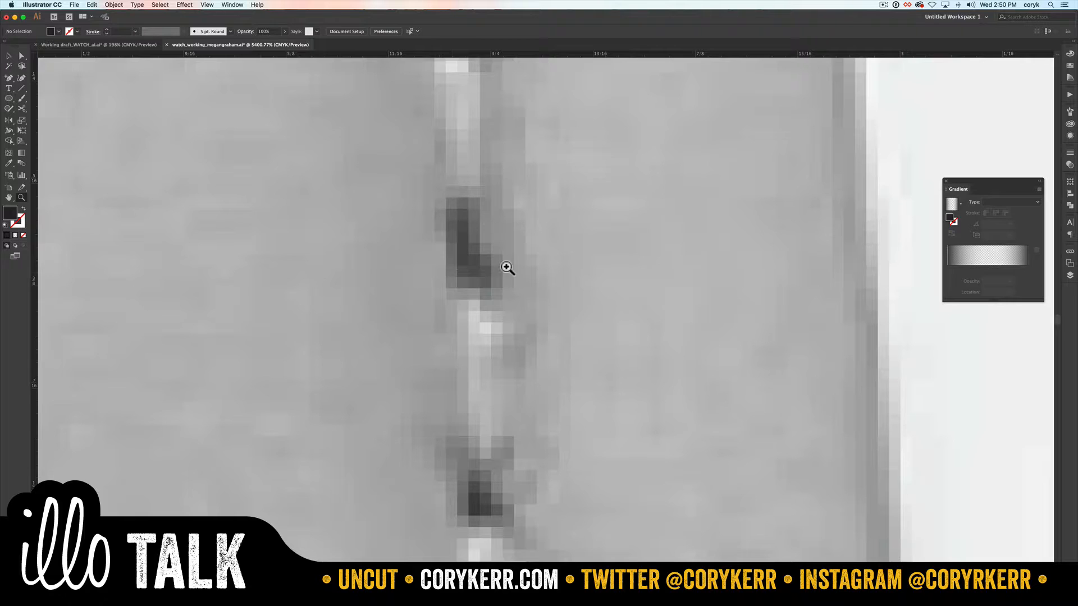
pyautogui.press('super+0')
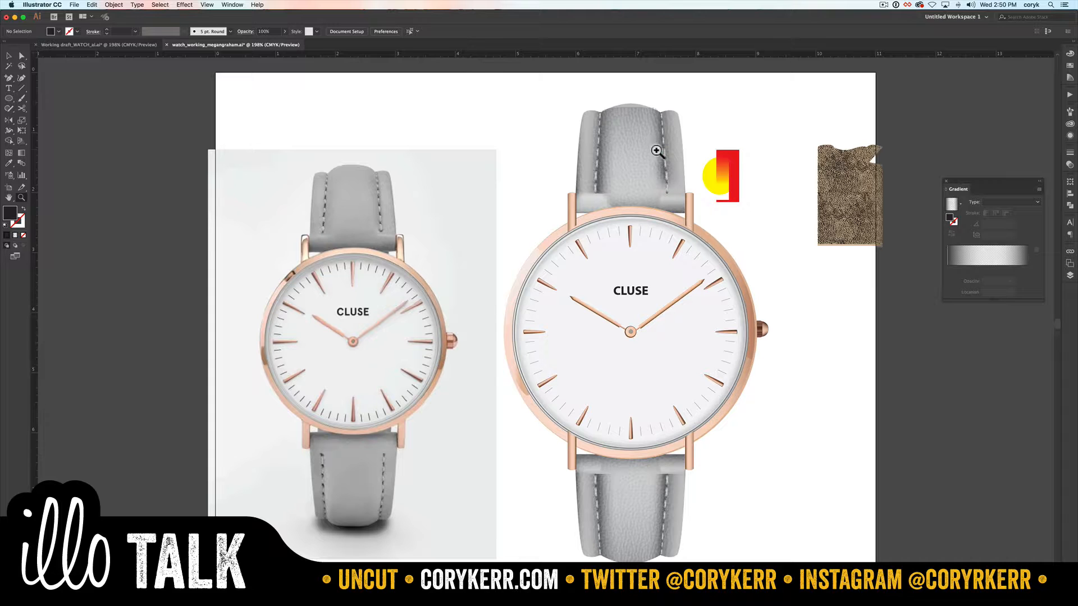
pyautogui.moveTo(656, 149); pyautogui.dragTo(668, 164)
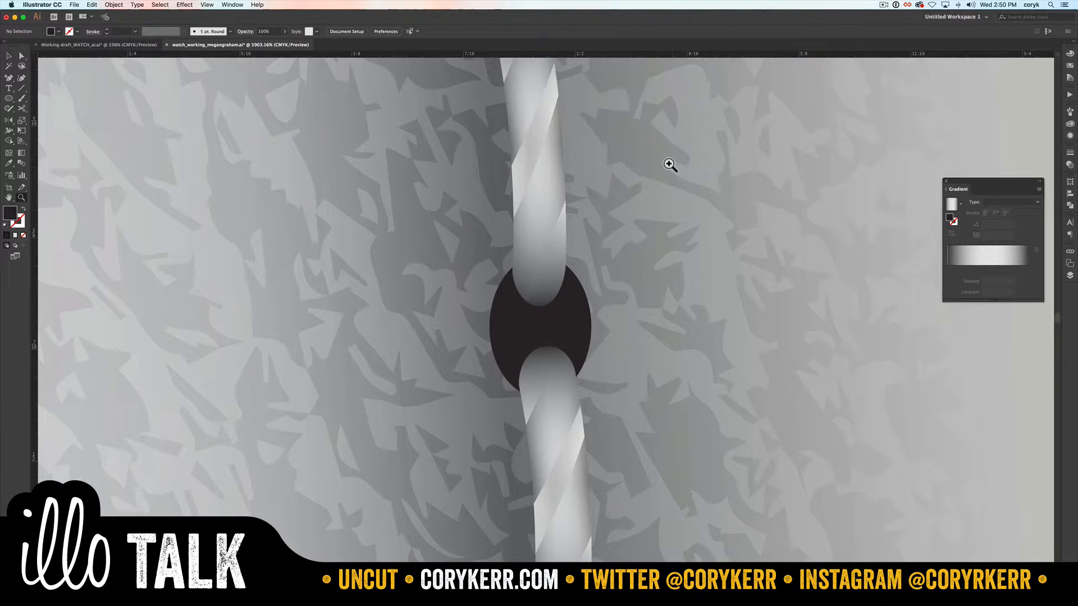
# Step: Duplicate the dark stitch-hole ellipse with a slight offset up and to the left
pyautogui.press('v')
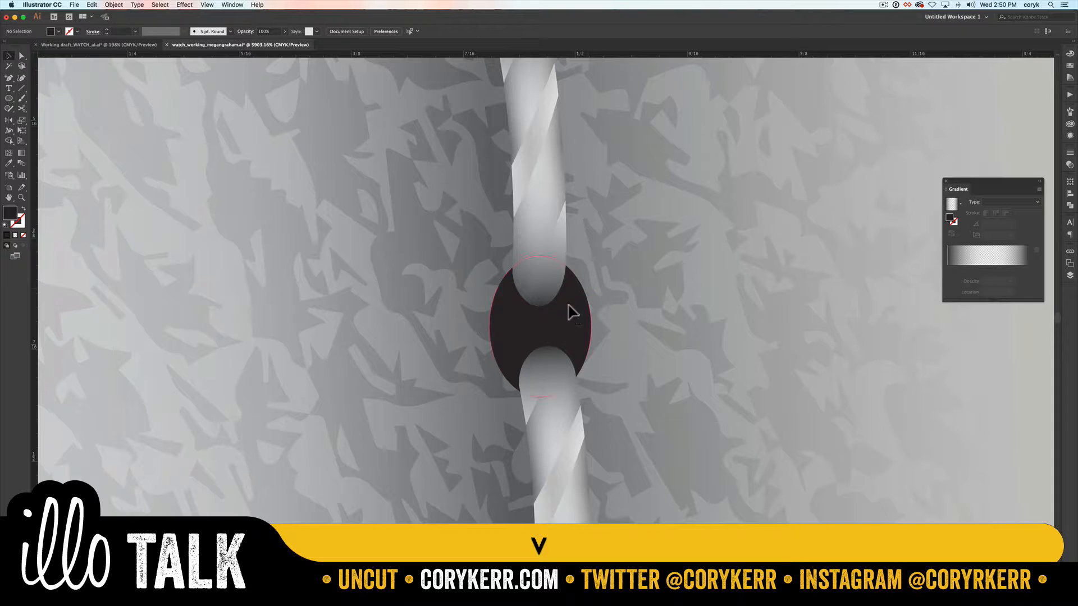
pyautogui.click(570, 308)
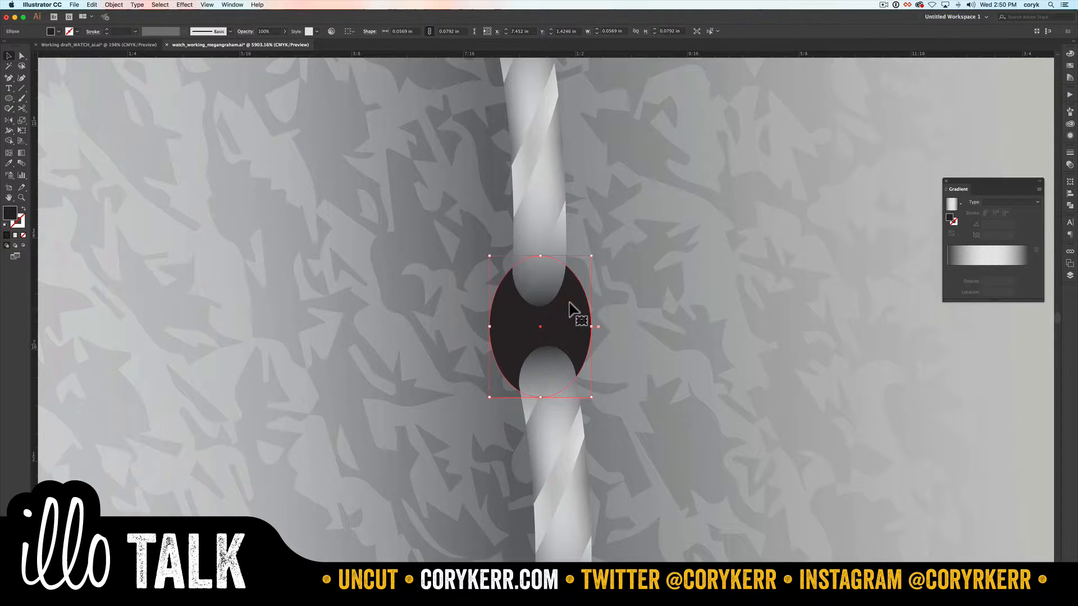
pyautogui.moveTo(571, 303); pyautogui.dragTo(567, 296)
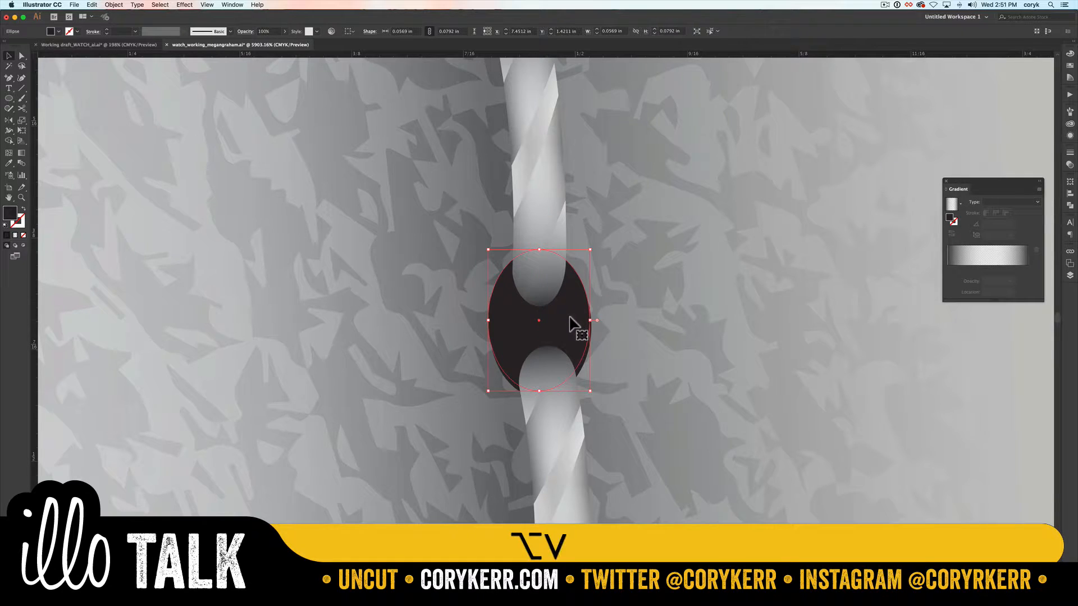
# Step: Select both overlapping ellipses and split them with Shape Builder to separate a thin crescent along the hole's lower right edge
pyautogui.keyDown('shift'); pyautogui.click(579, 353); pyautogui.keyUp('shift')
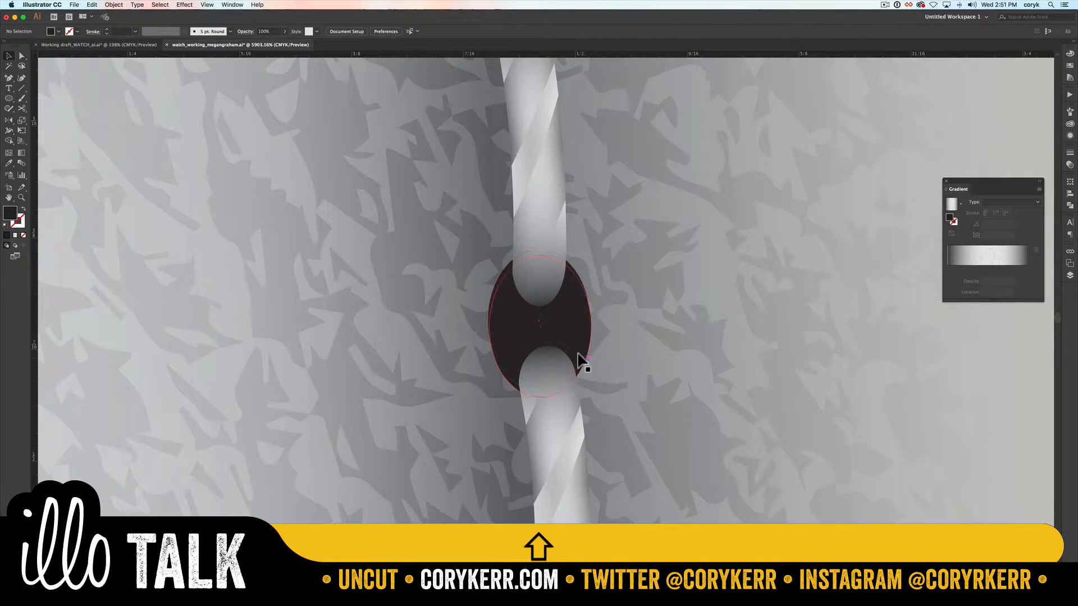
pyautogui.click(579, 354)
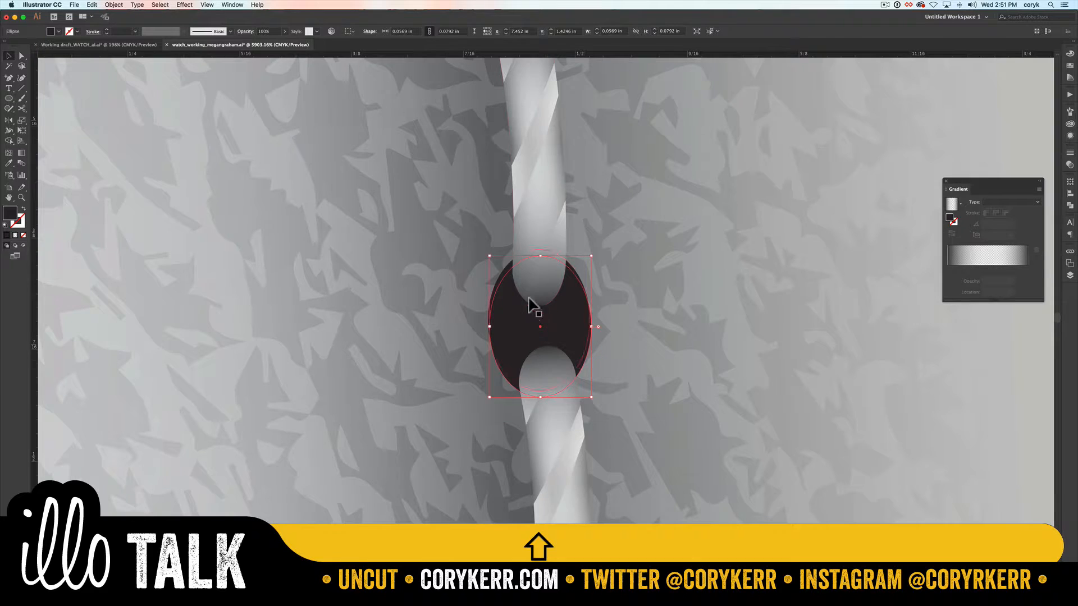
pyautogui.keyDown('shift'); pyautogui.click(499, 273); pyautogui.keyUp('shift')
pyautogui.hotkey('shift', 'm')
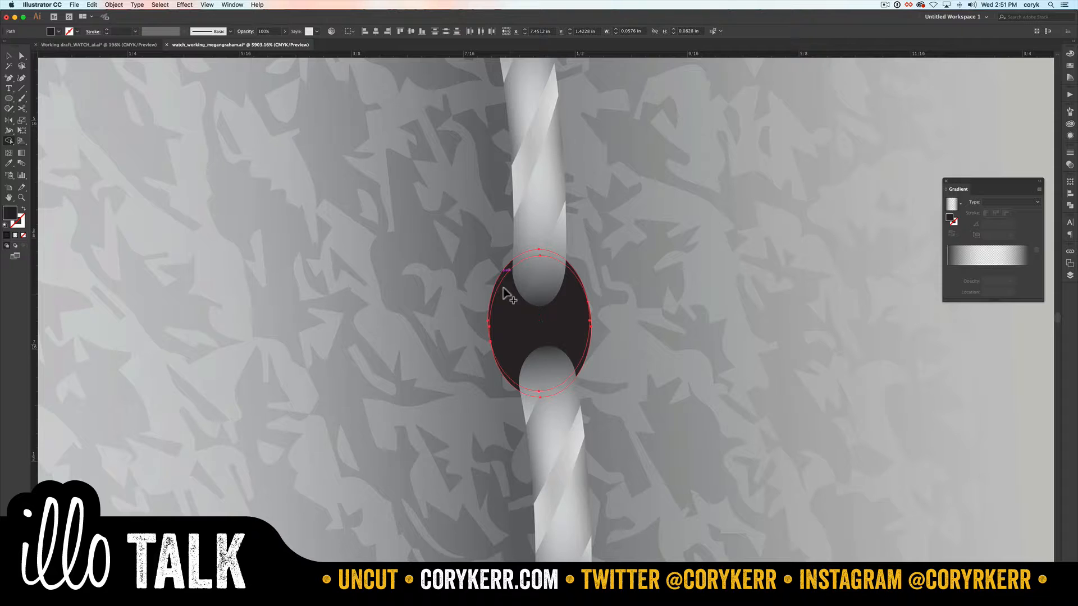
pyautogui.press('v')
pyautogui.click(600, 293)
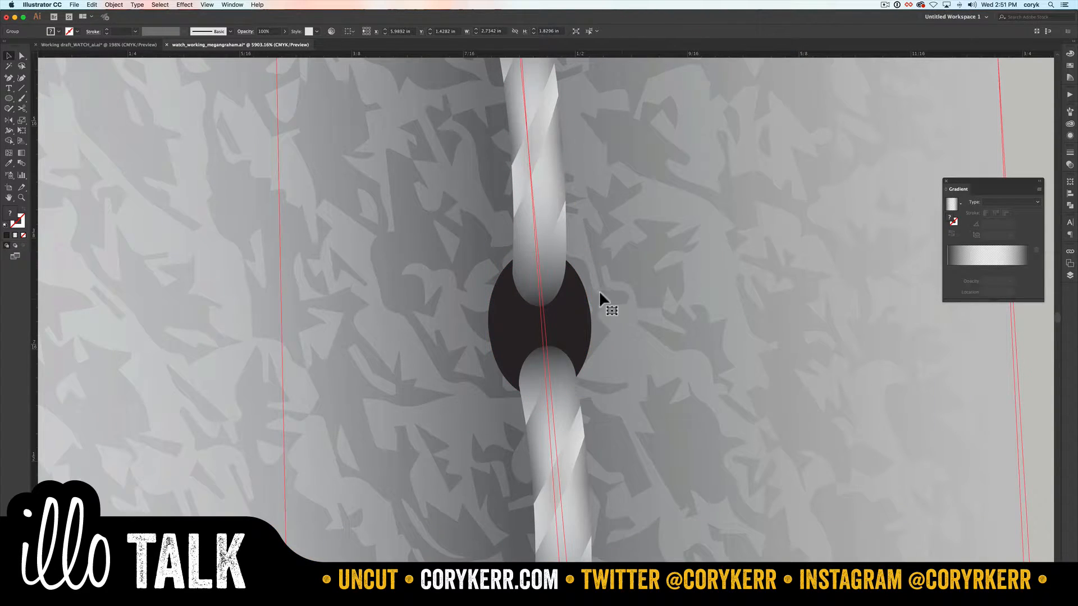
# Step: Lighten the crescent along the stitch hole's lower edge to a brightness of 84%
pyautogui.click(581, 358)
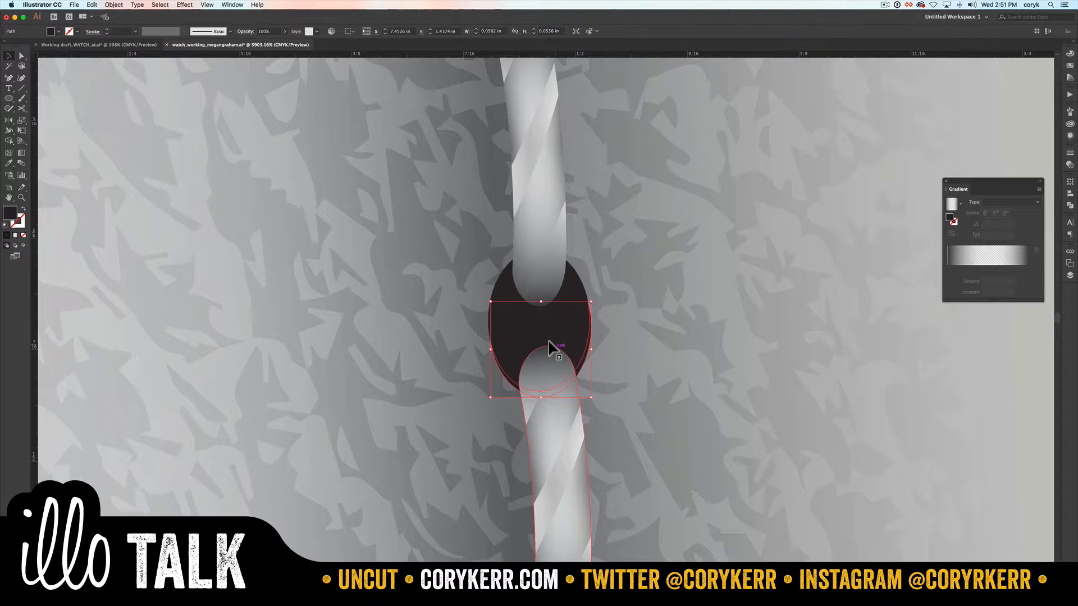
pyautogui.click(1070, 53)
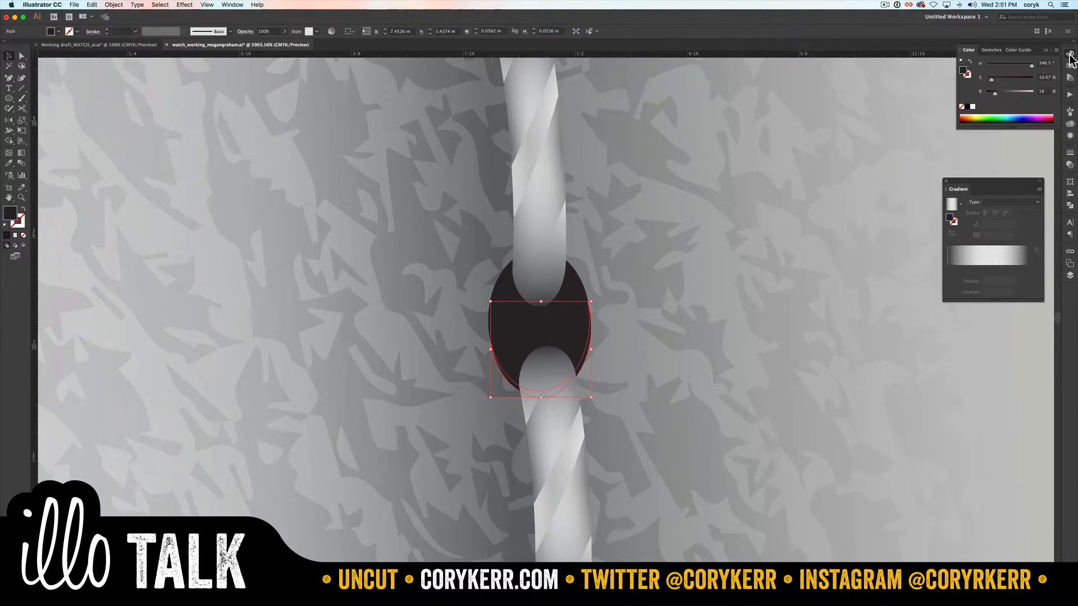
pyautogui.moveTo(994, 94); pyautogui.dragTo(1024, 93)
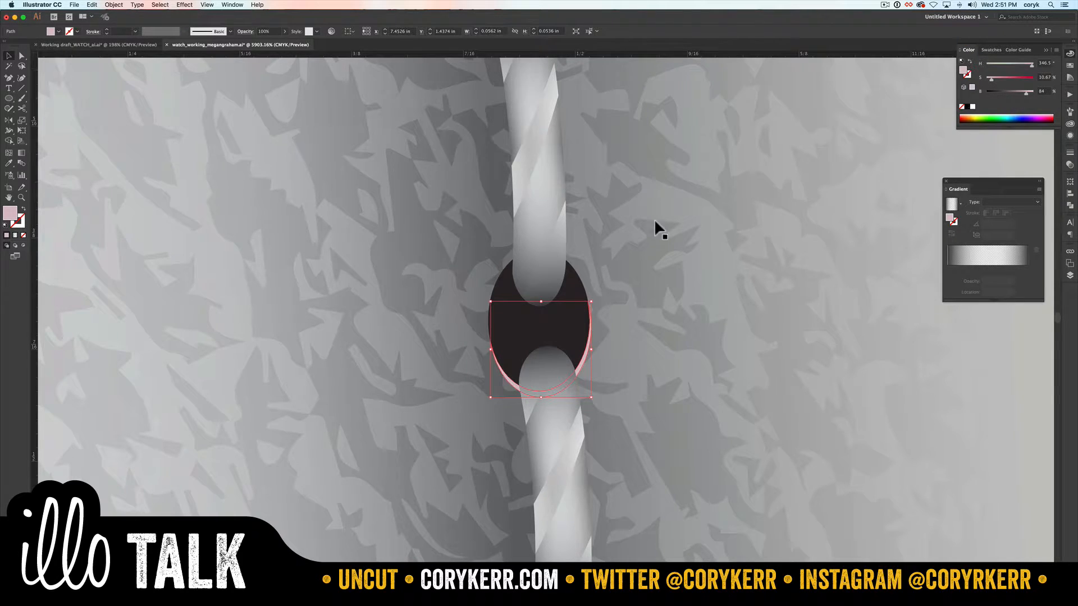
# Step: Darken the stitch hole's upper piece to a brightness of 11% and deselect it
pyautogui.click(499, 263)
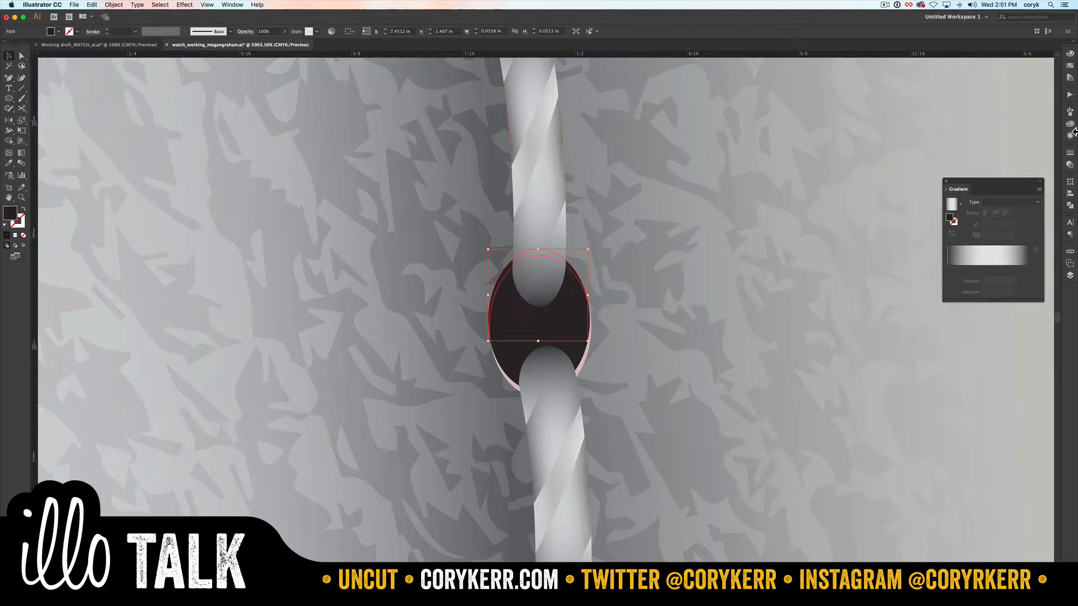
pyautogui.click(1070, 53)
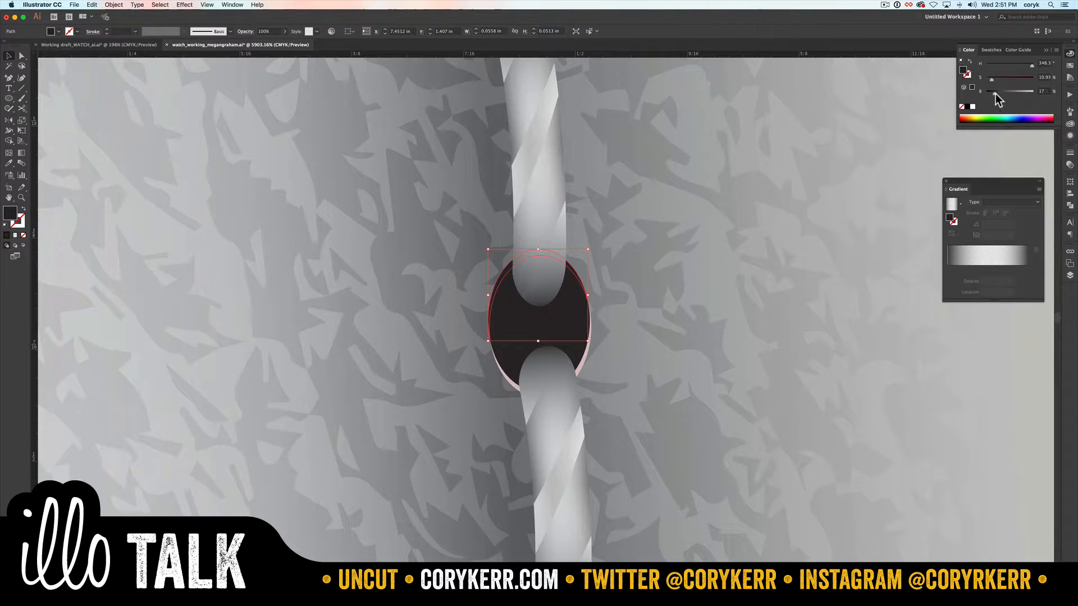
pyautogui.press('v')
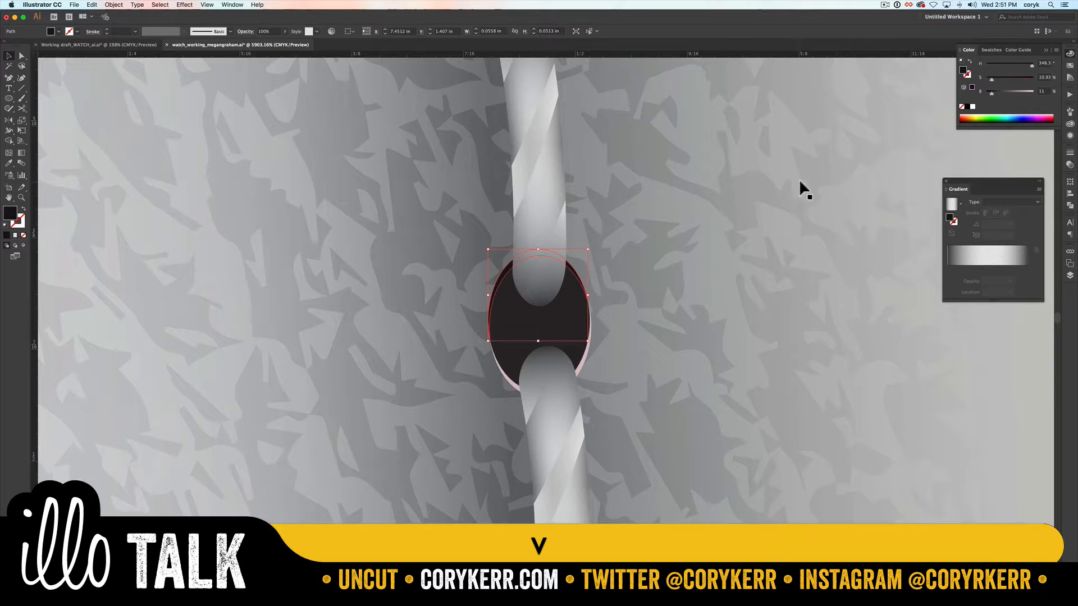
pyautogui.click(748, 188)
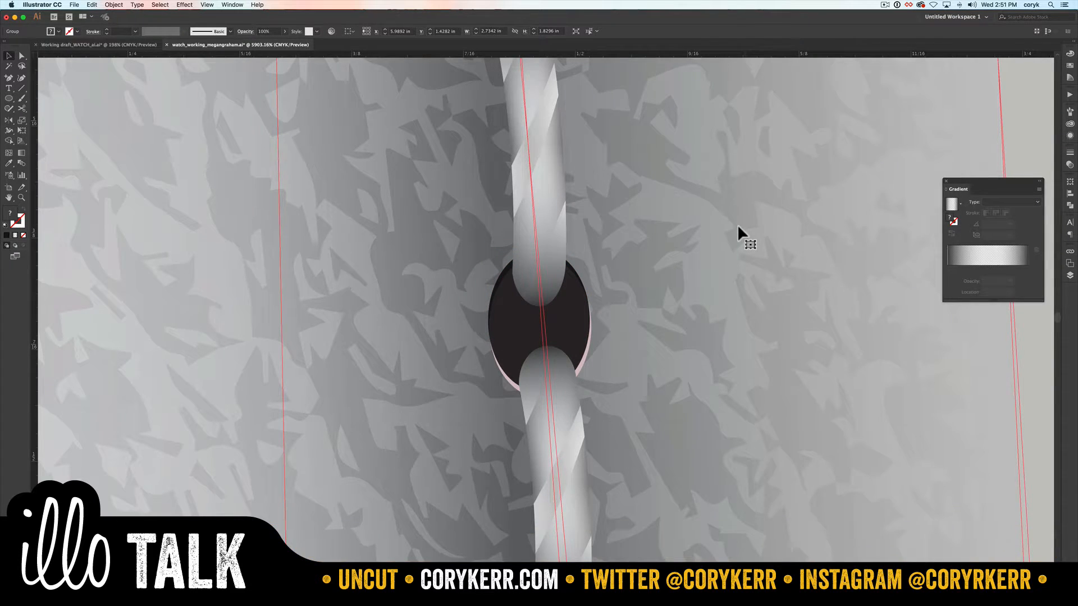
pyautogui.press('super')
pyautogui.press('super+0')
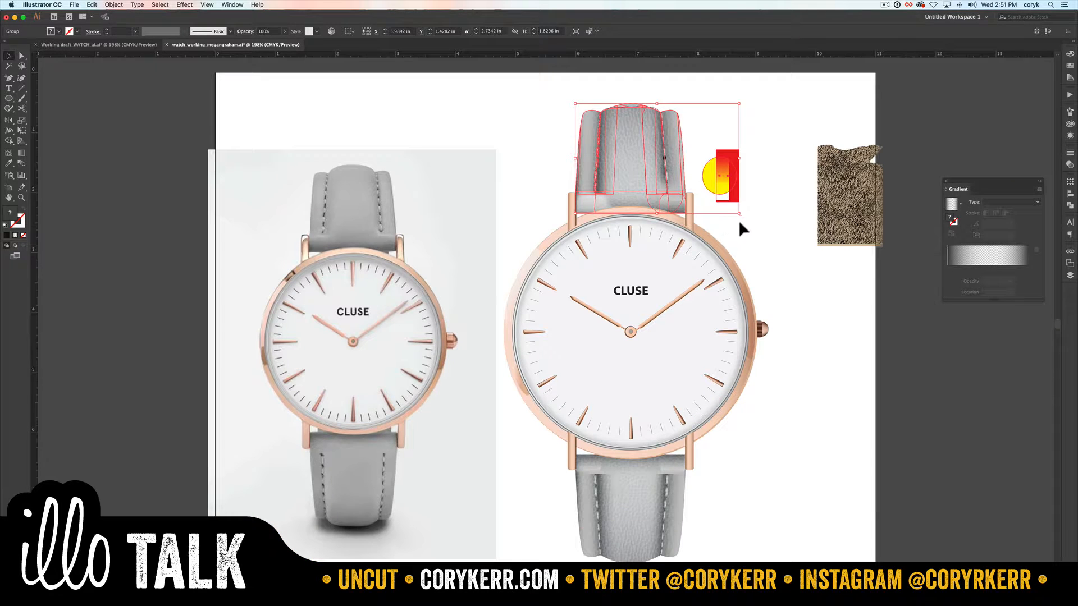
pyautogui.click(740, 224)
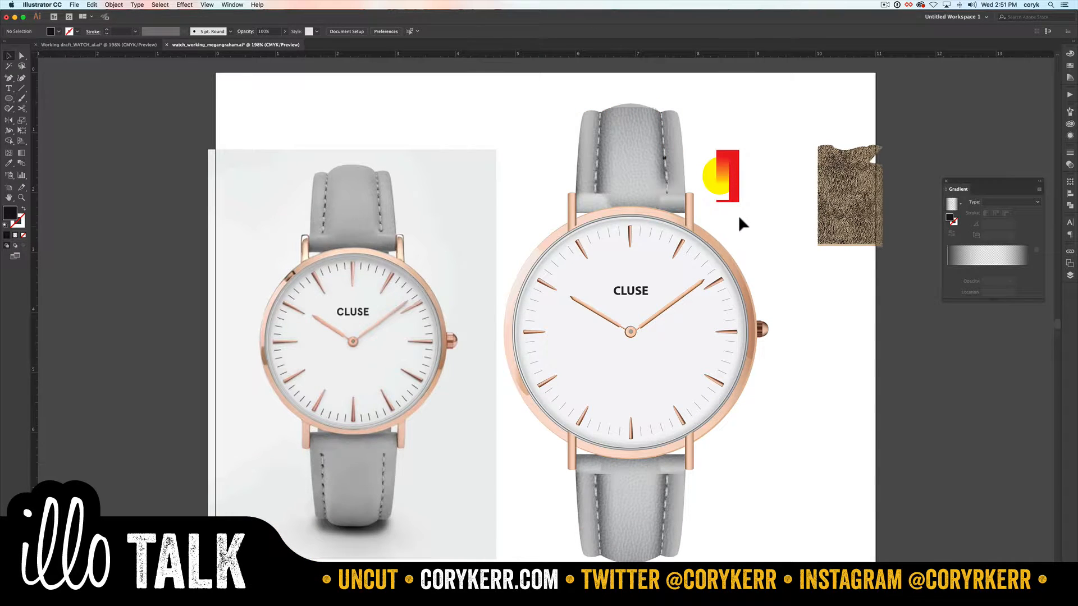
# Step: Thicken the pale crescent under the stitch hole by reshaping its lower edge downward
pyautogui.press('z')
pyautogui.moveTo(671, 173); pyautogui.dragTo(639, 133)
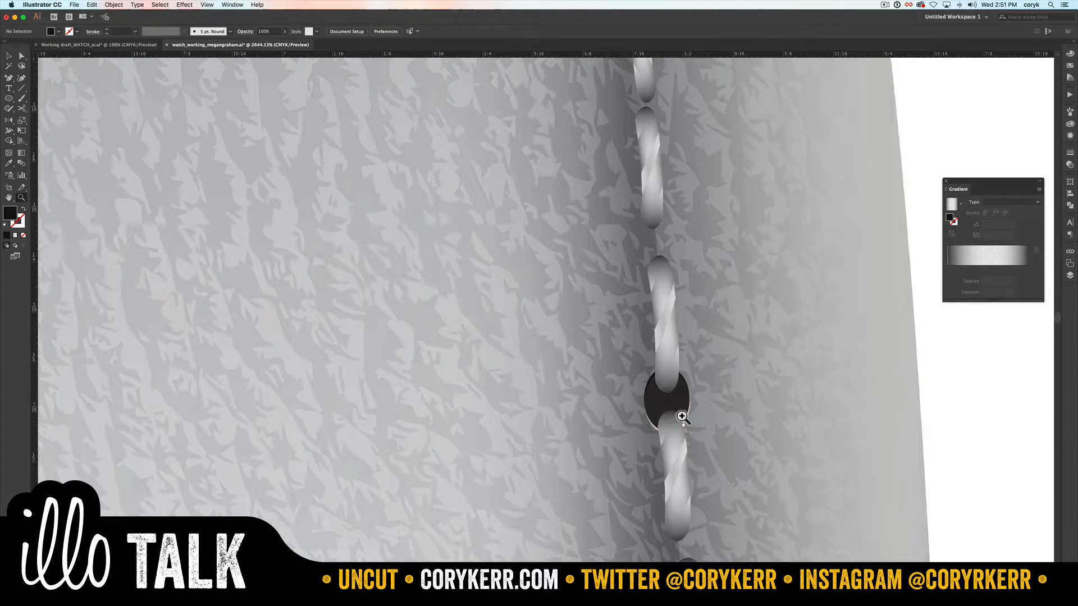
pyautogui.press('a')
pyautogui.click(680, 417)
pyautogui.moveTo(666, 429); pyautogui.dragTo(666, 425)
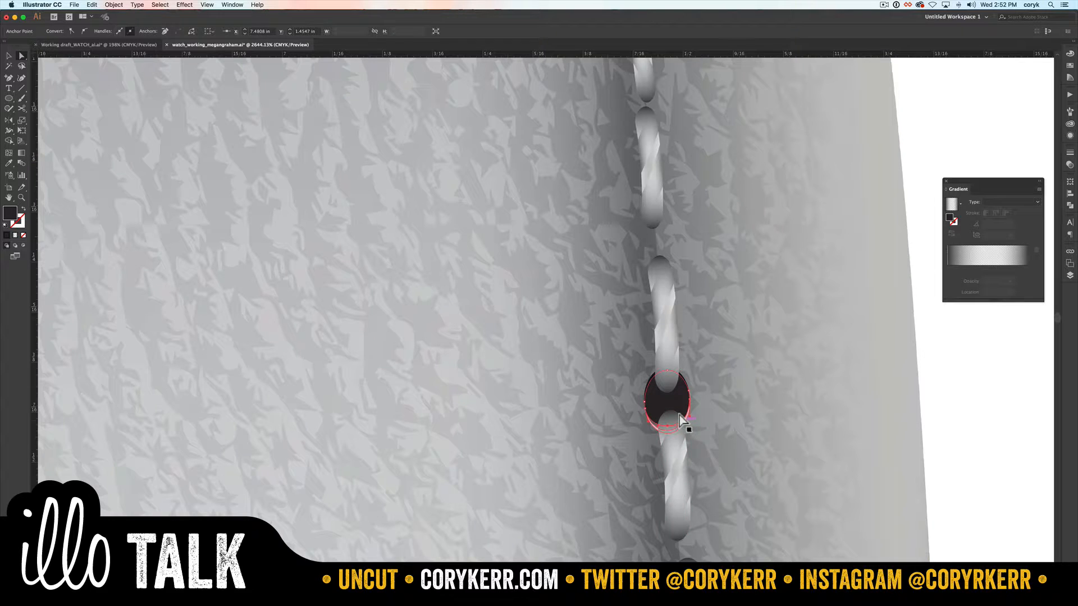
pyautogui.keyDown('shift'); pyautogui.click(680, 416); pyautogui.keyUp('shift')
pyautogui.click(681, 418)
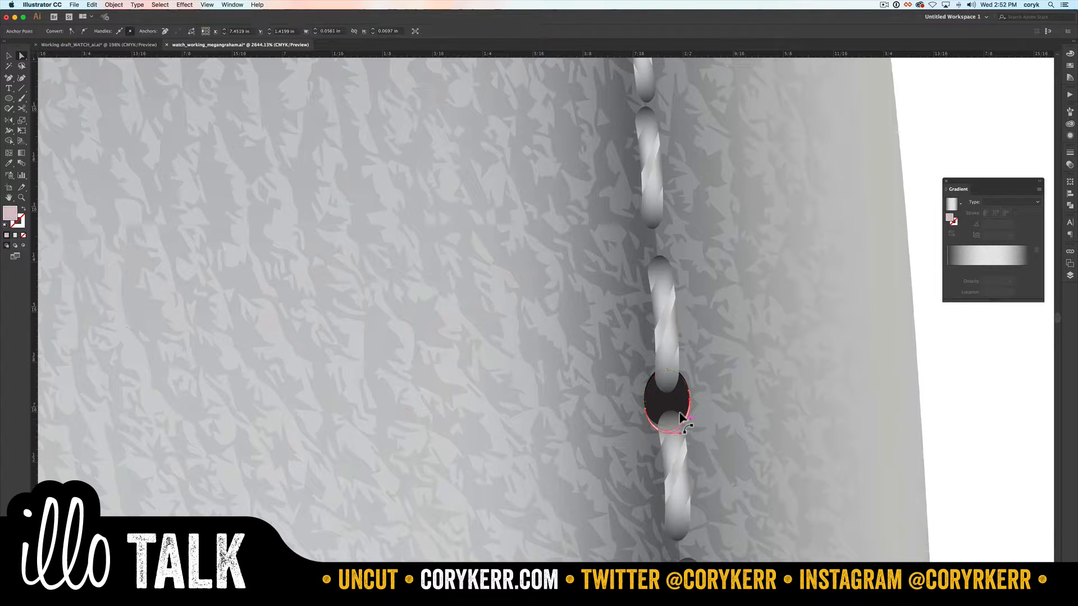
pyautogui.moveTo(660, 430); pyautogui.dragTo(661, 420)
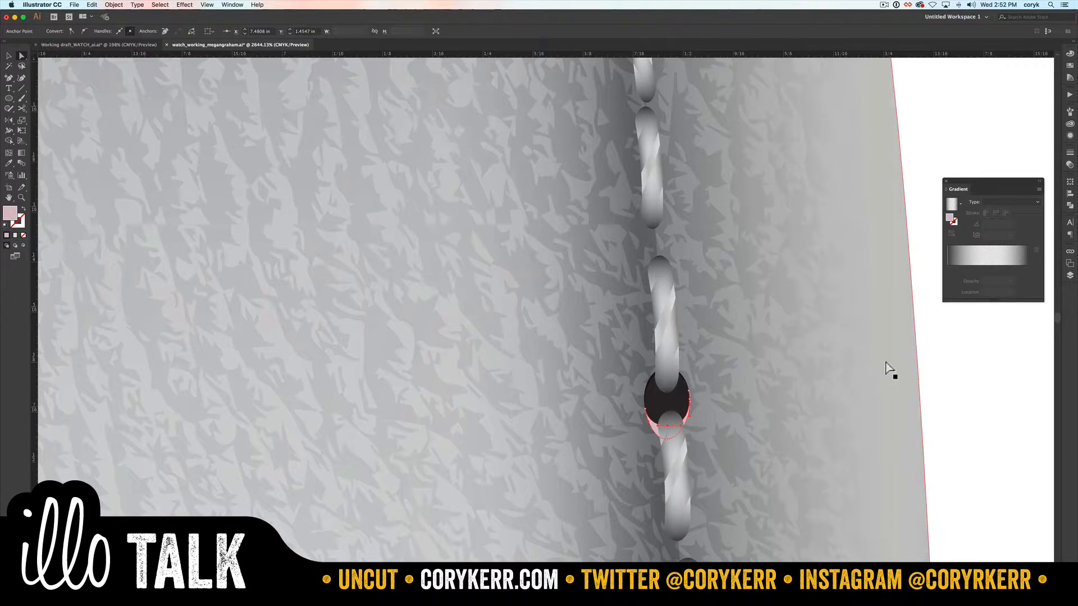
pyautogui.click(936, 379)
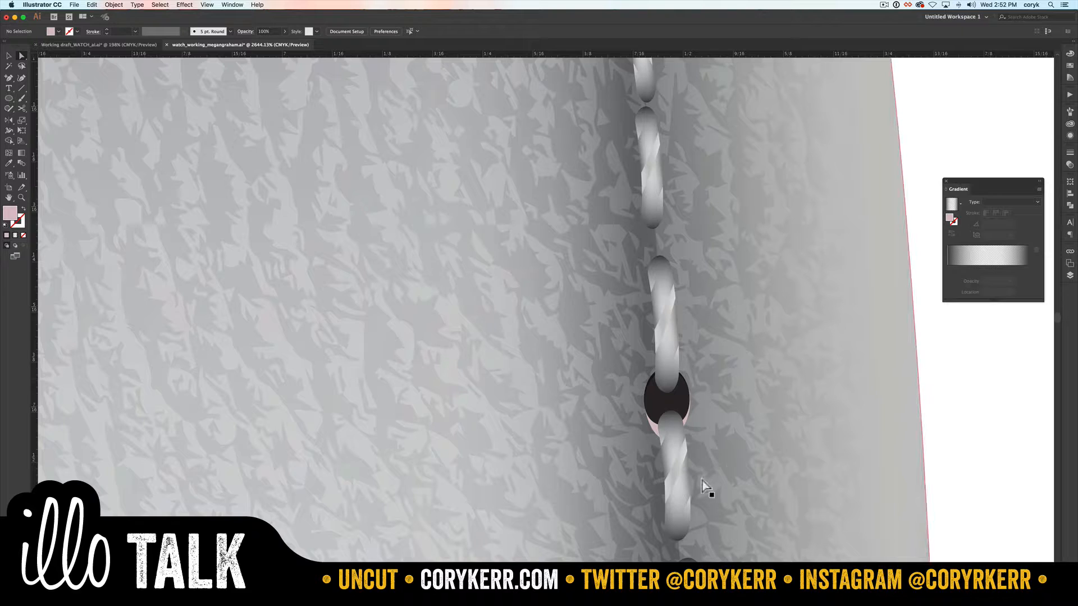
# Step: Duplicate the grouped stitch row with a slight horizontal offset to the left
pyautogui.press('v')
pyautogui.click(673, 473)
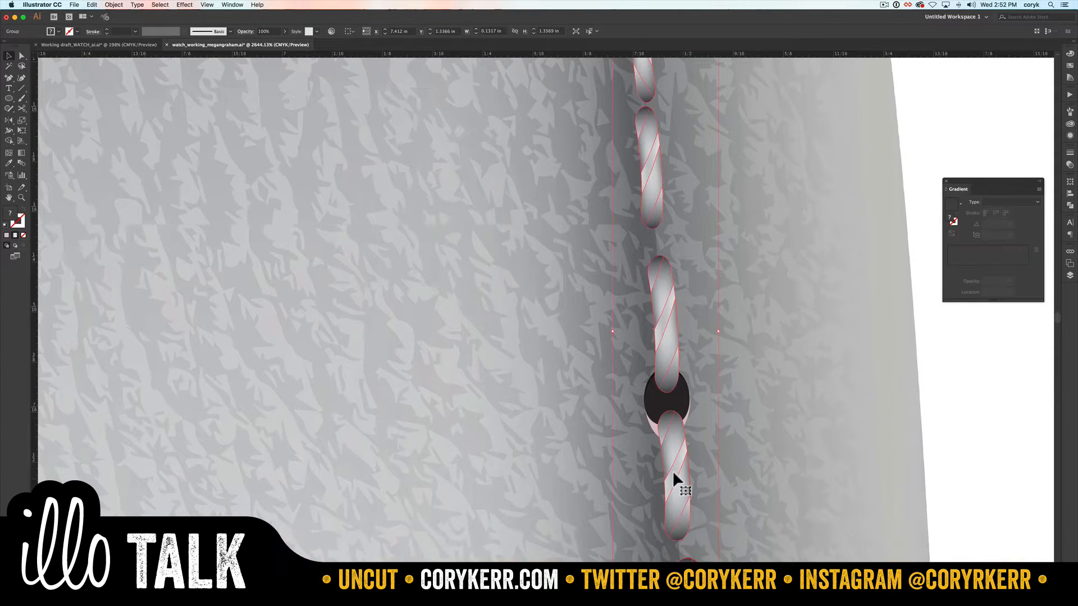
pyautogui.moveTo(673, 471); pyautogui.dragTo(668, 476)
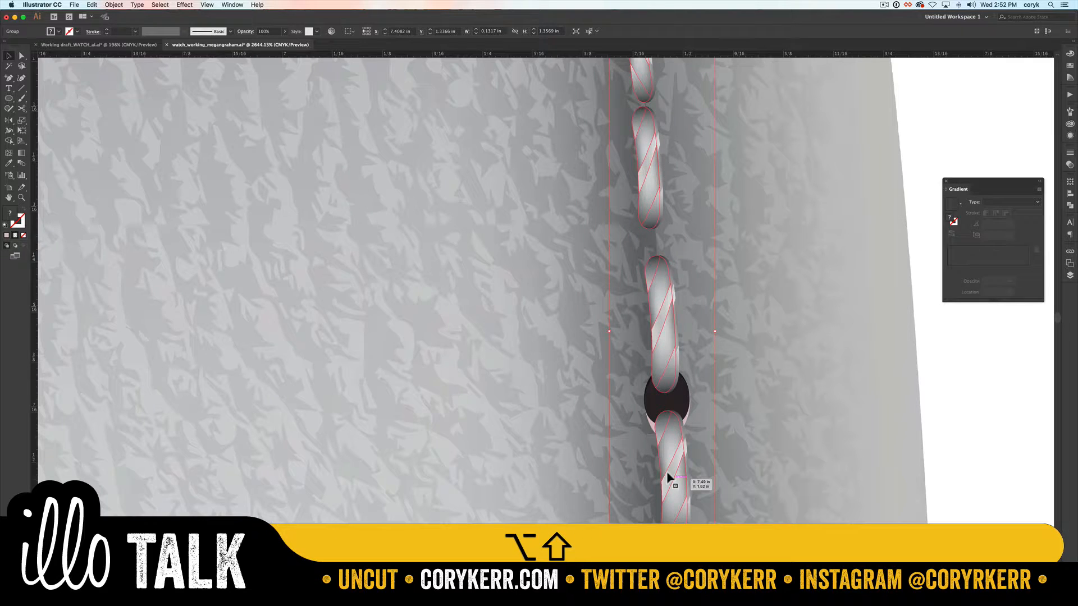
# Step: Fill the duplicated stitches with black and send them behind the pale stitches
pyautogui.click(1070, 54)
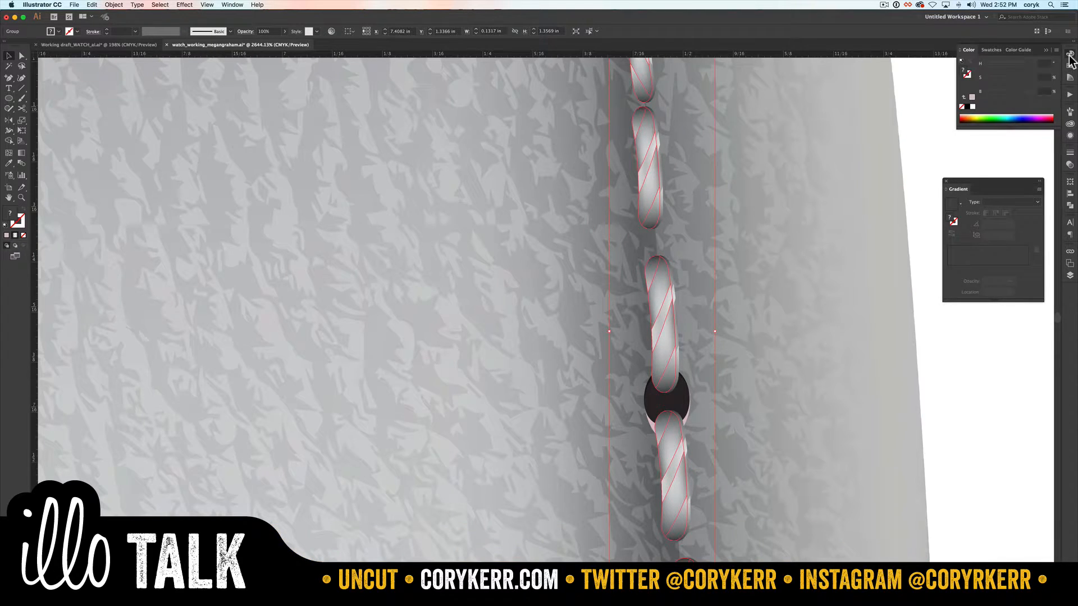
pyautogui.click(967, 107)
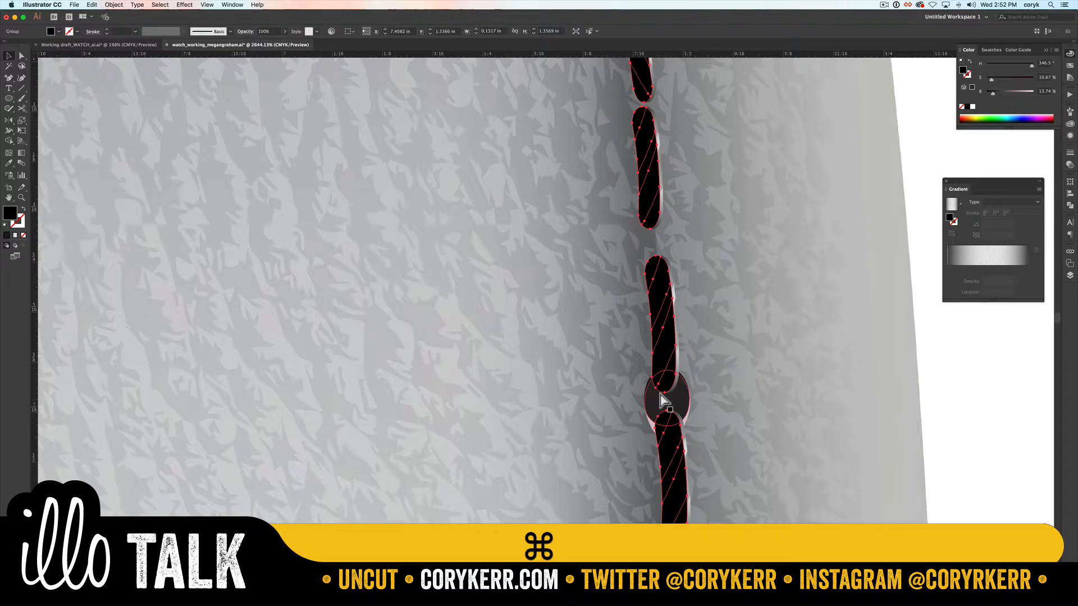
pyautogui.press('super+bracketleft')
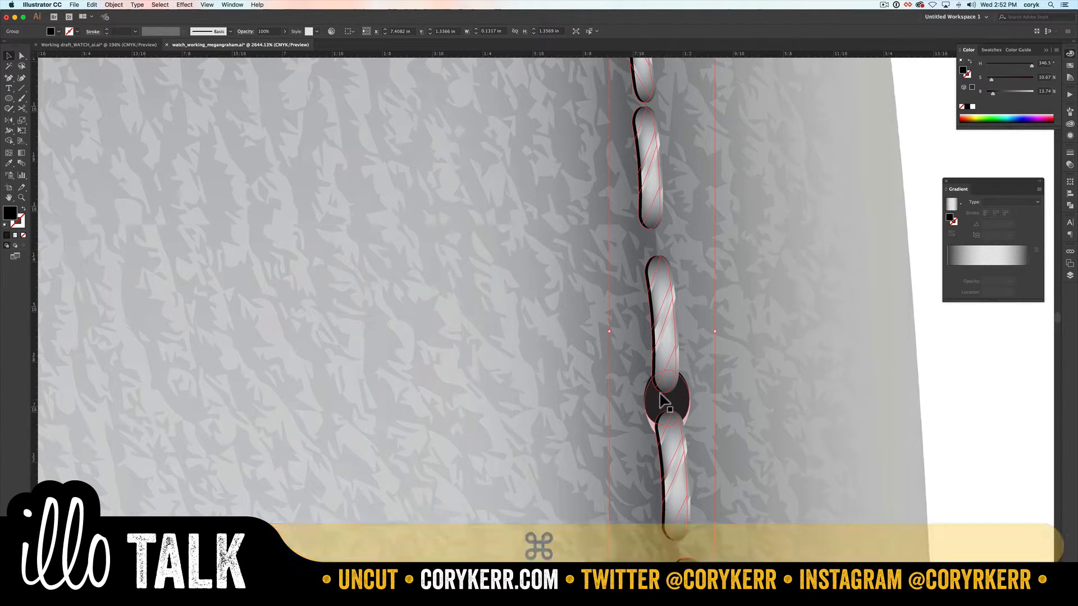
pyautogui.press('v')
pyautogui.click(937, 414)
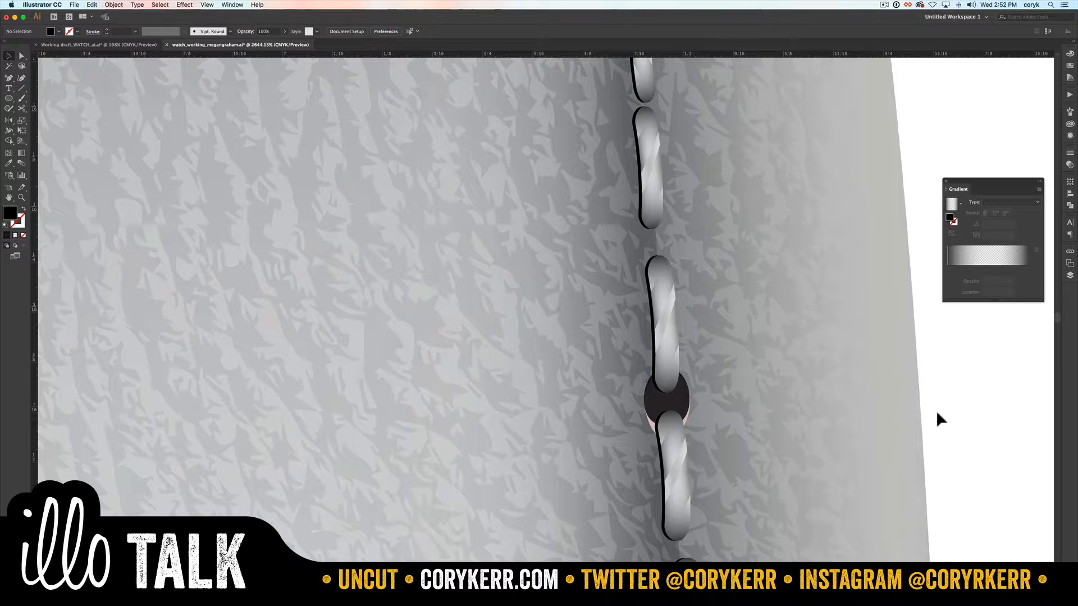
# Step: Undo the reordering of the black stitch copy, then reselect it and send it behind the pale stitches again
pyautogui.press('super+0')
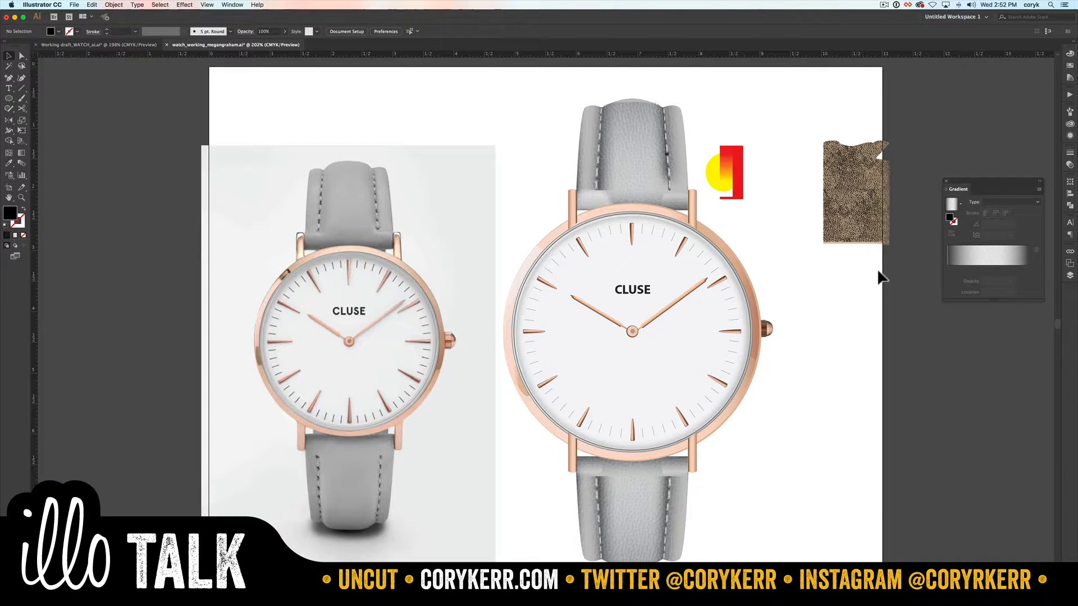
pyautogui.press('super+z')
pyautogui.press('super+bracketleft')
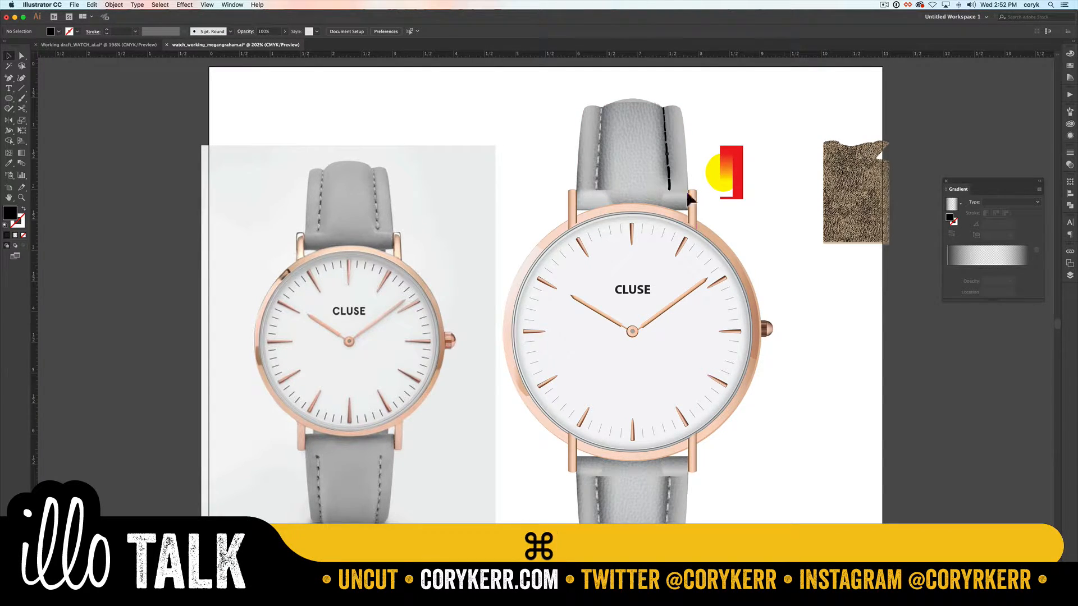
pyautogui.click(662, 178)
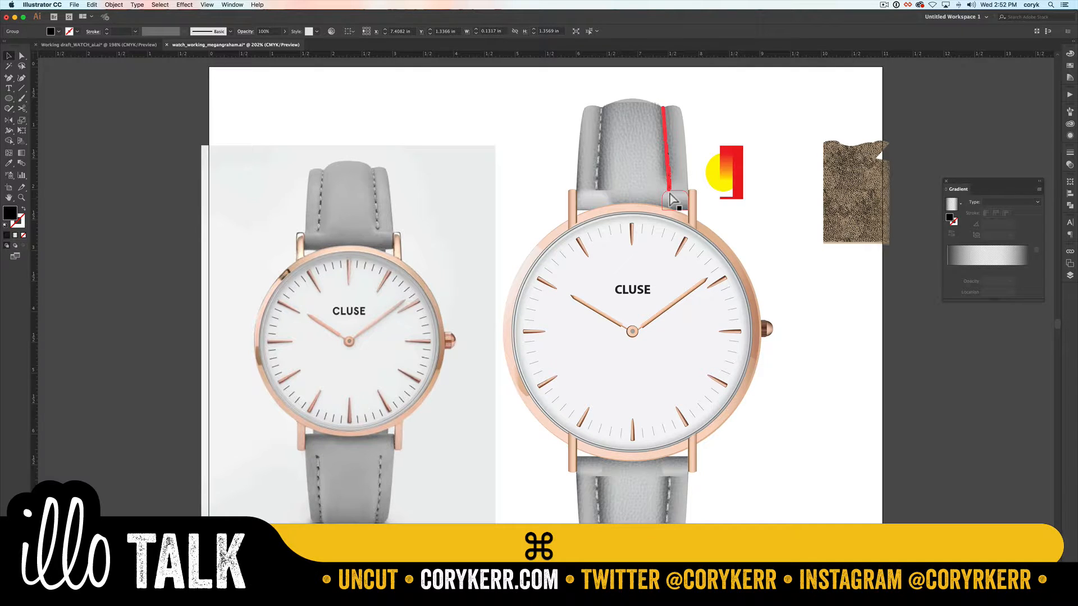
pyautogui.press('super+bracketleft')
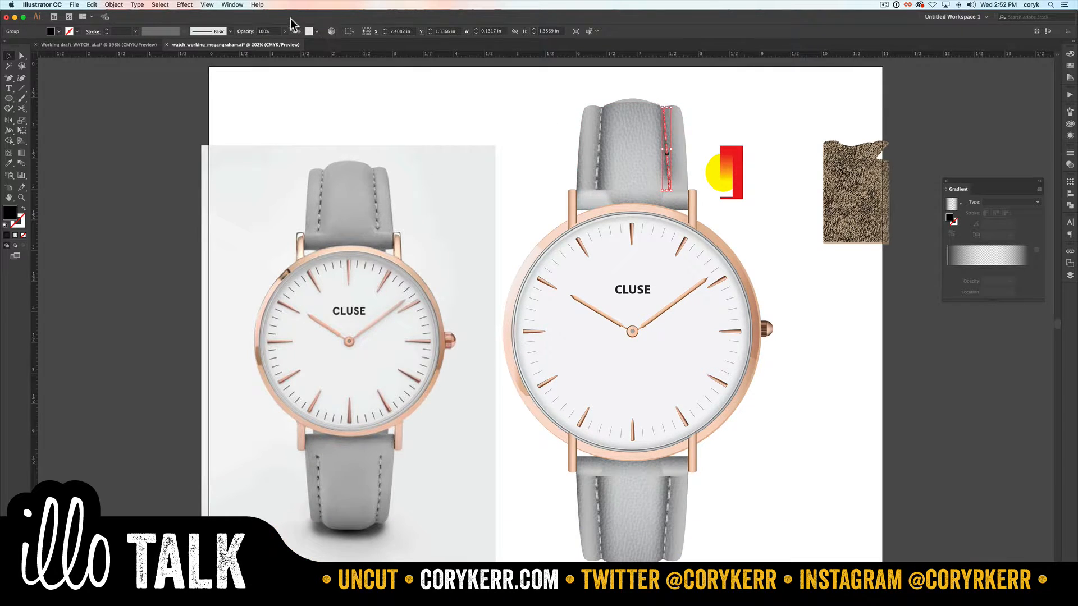
# Step: Apply a previewed Gaussian Blur with a reduced radius to the black stitch copy
pyautogui.click(185, 4)
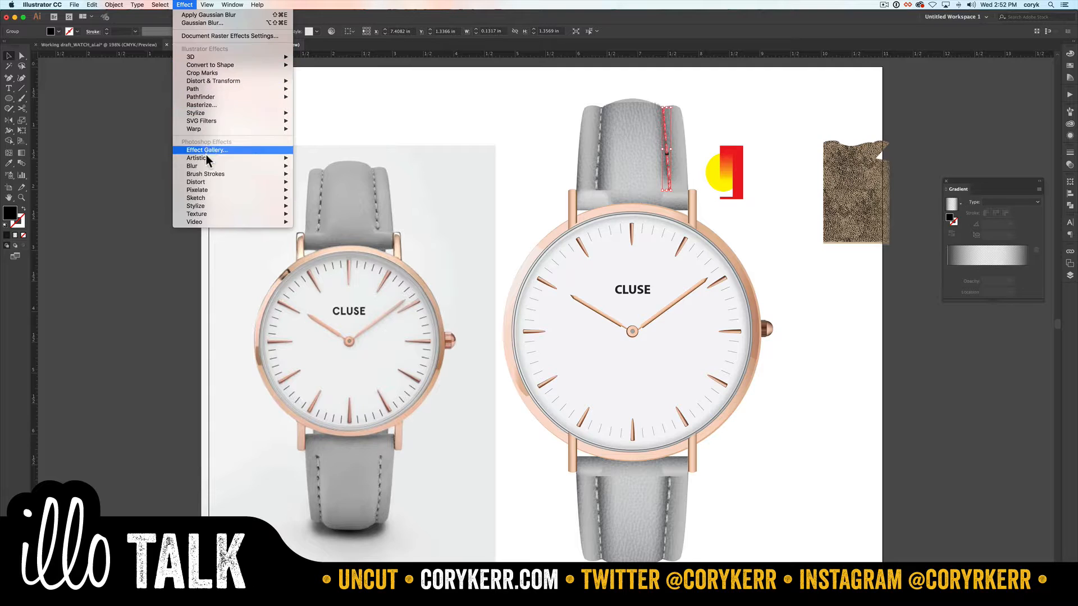
pyautogui.moveTo(221, 166)
pyautogui.click(335, 166)
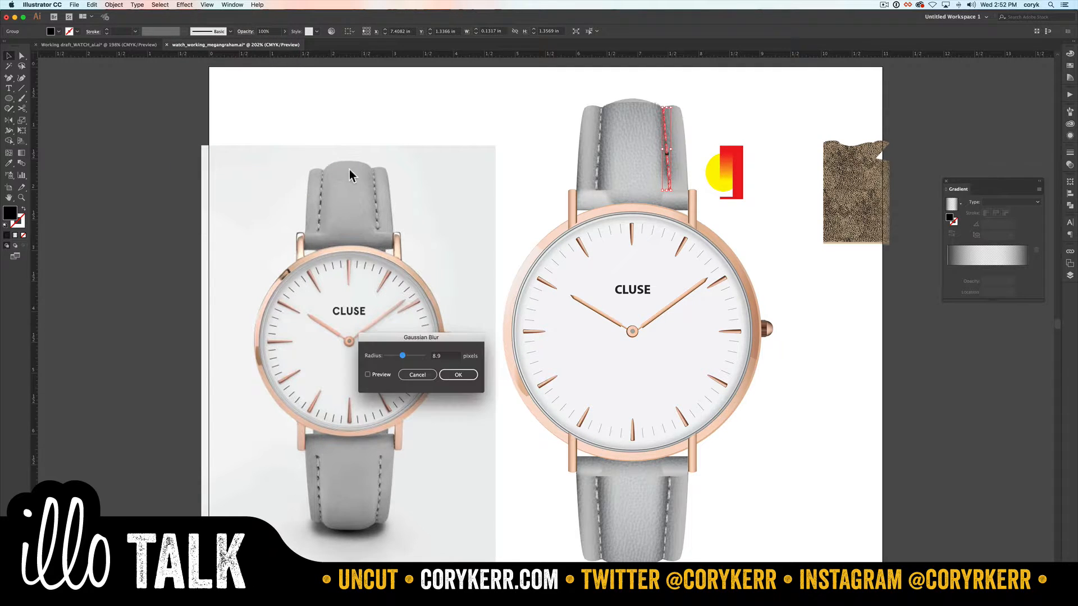
pyautogui.click(367, 375)
pyautogui.moveTo(390, 355); pyautogui.dragTo(389, 355)
pyautogui.click(467, 375)
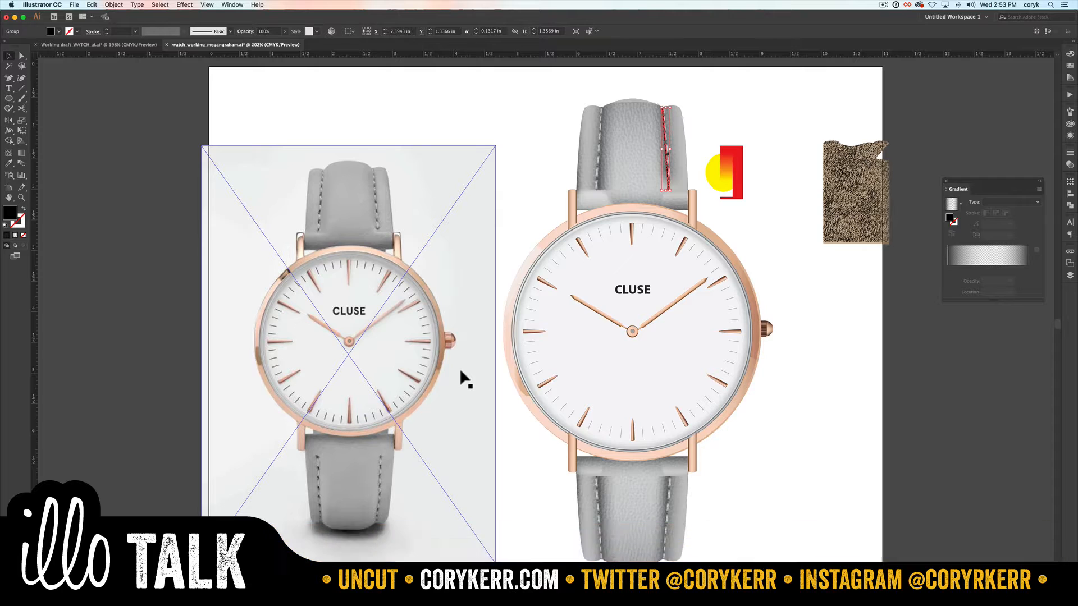
# Step: Edit the black stitch copy's Gaussian Blur to a radius of 3.2 pixels to form a soft shadow
pyautogui.press('z')
pyautogui.moveTo(627, 104); pyautogui.dragTo(696, 185)
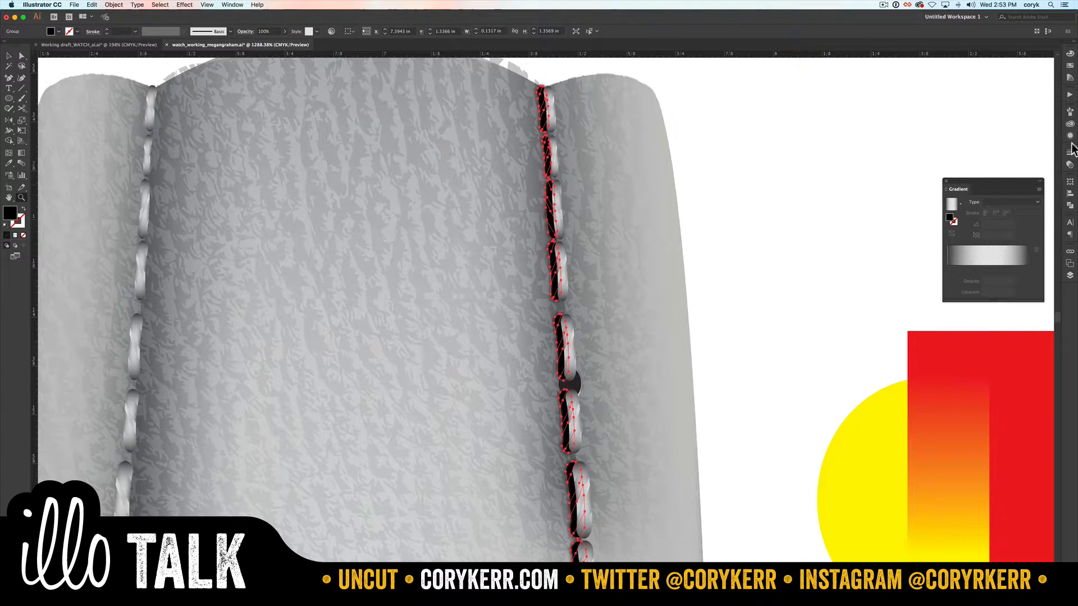
pyautogui.click(1070, 136)
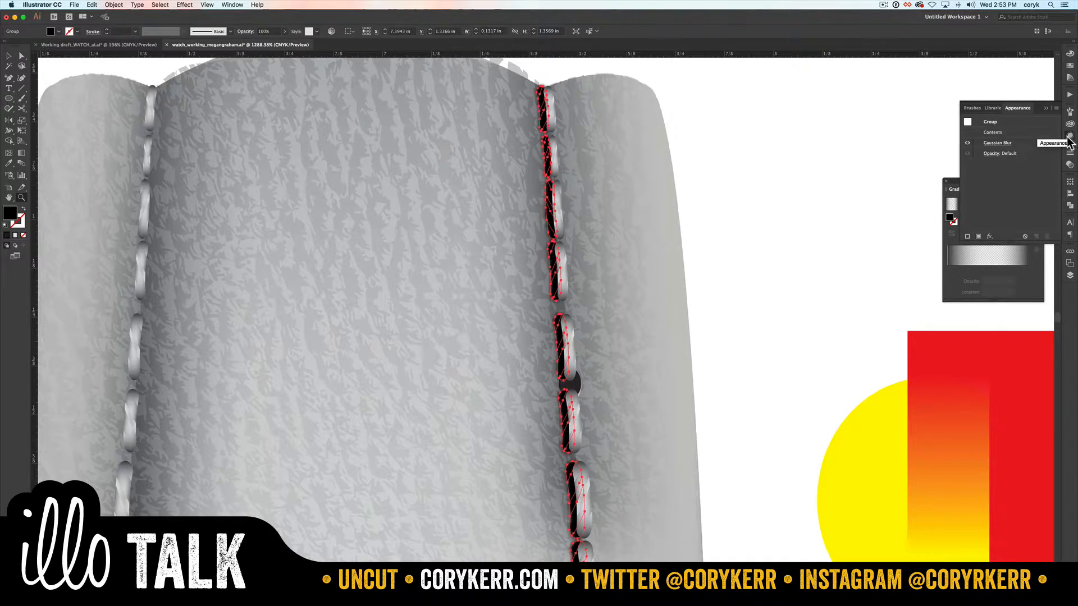
pyautogui.click(997, 143)
pyautogui.moveTo(421, 339); pyautogui.dragTo(749, 233)
pyautogui.click(724, 251)
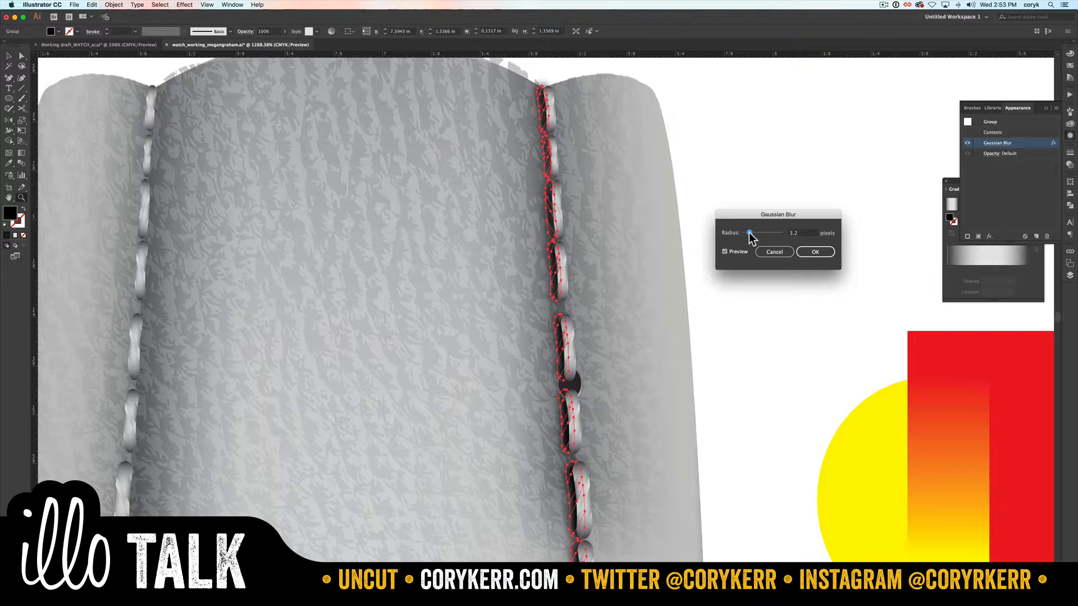
pyautogui.click(812, 254)
pyautogui.click(813, 253)
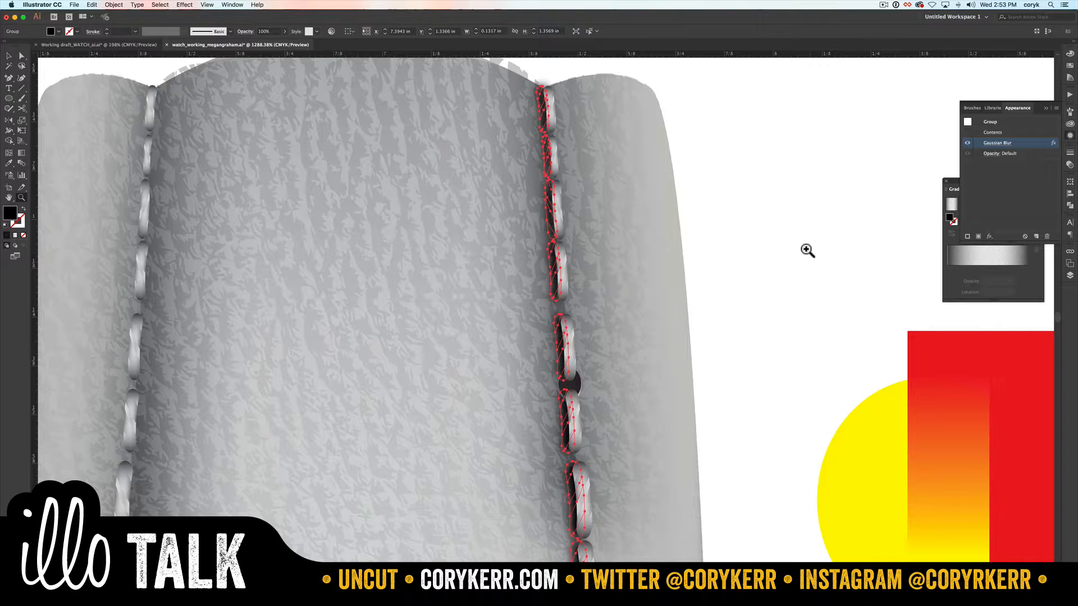
pyautogui.press('v')
pyautogui.click(768, 247)
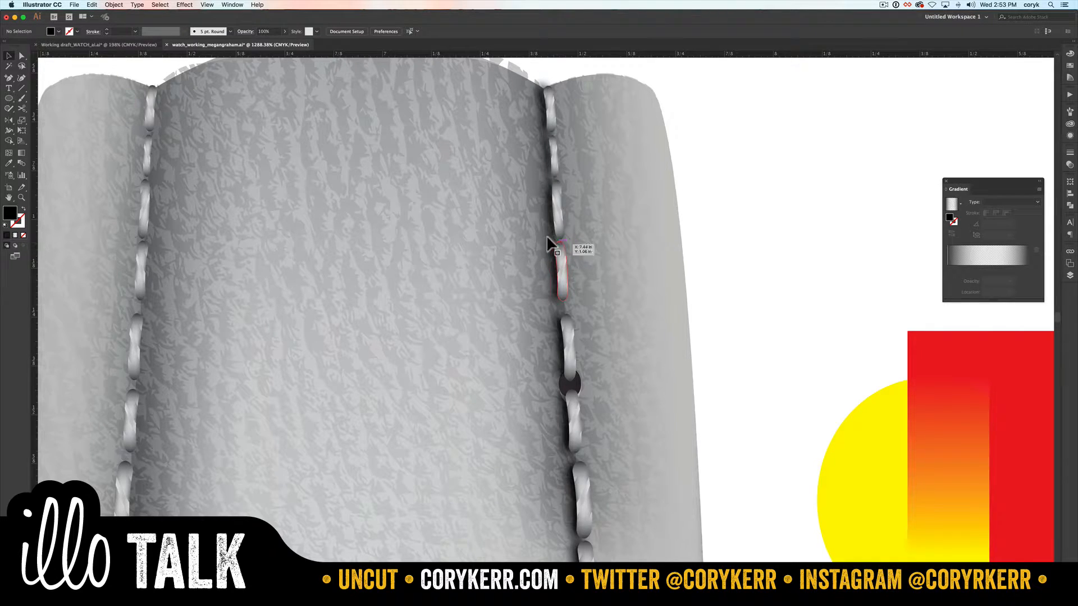
pyautogui.moveTo(548, 238); pyautogui.dragTo(542, 247)
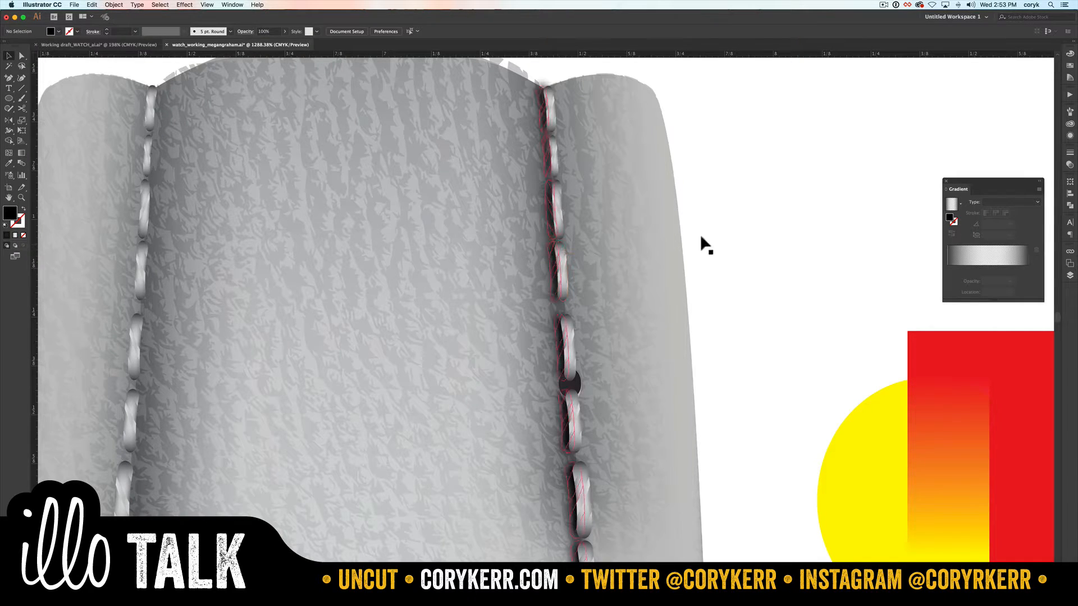
# Step: Draw a black ellipse about 0.28 by 0.13 in beside the strap and place a smaller concentric copy on it
pyautogui.press('l')
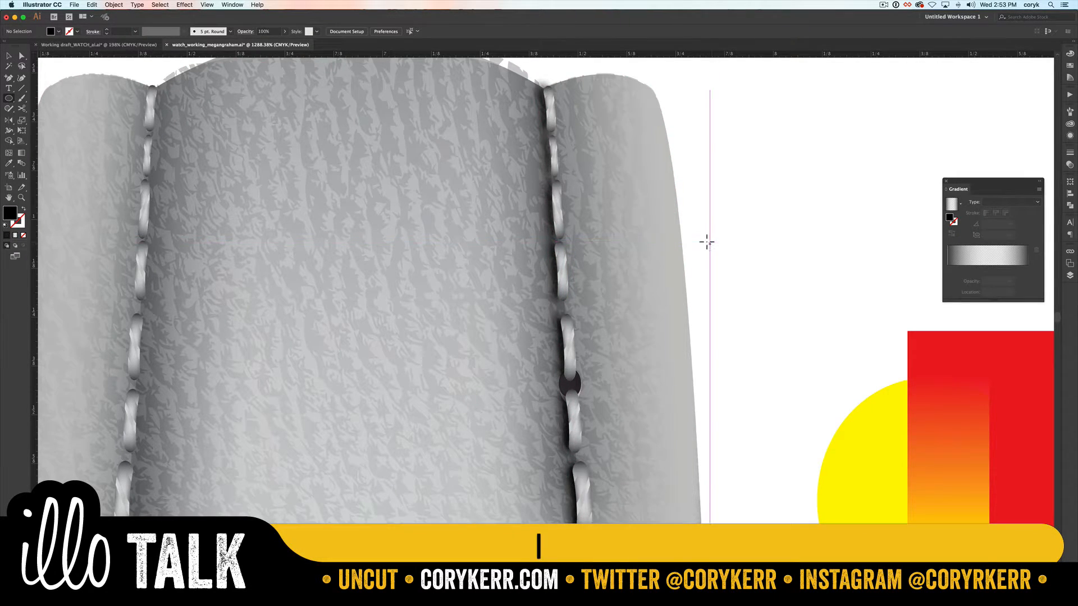
pyautogui.moveTo(708, 244); pyautogui.dragTo(818, 192)
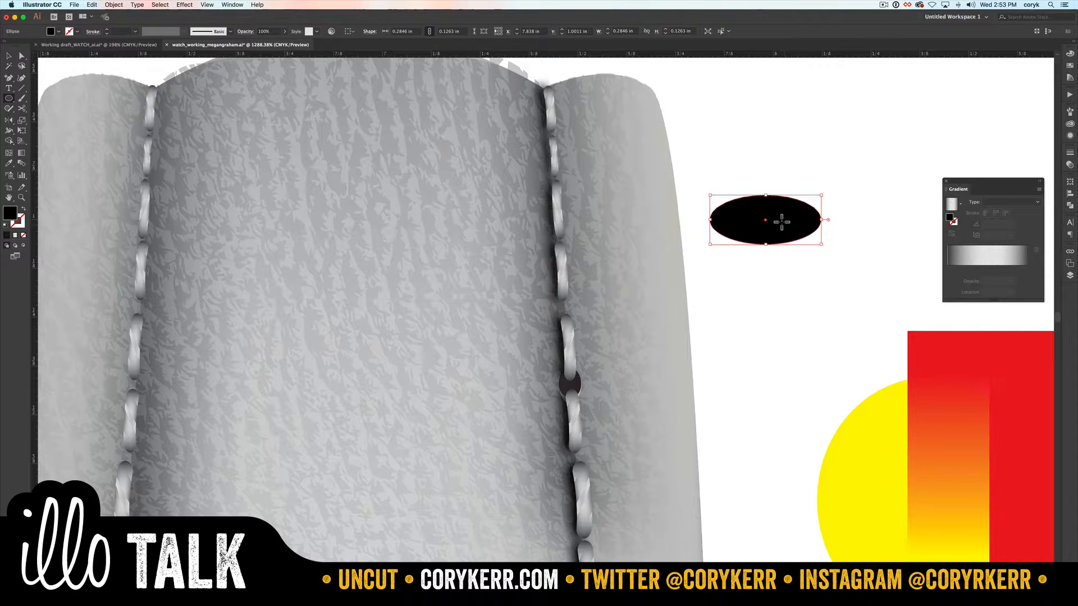
pyautogui.press('super+c')
pyautogui.press('super+f')
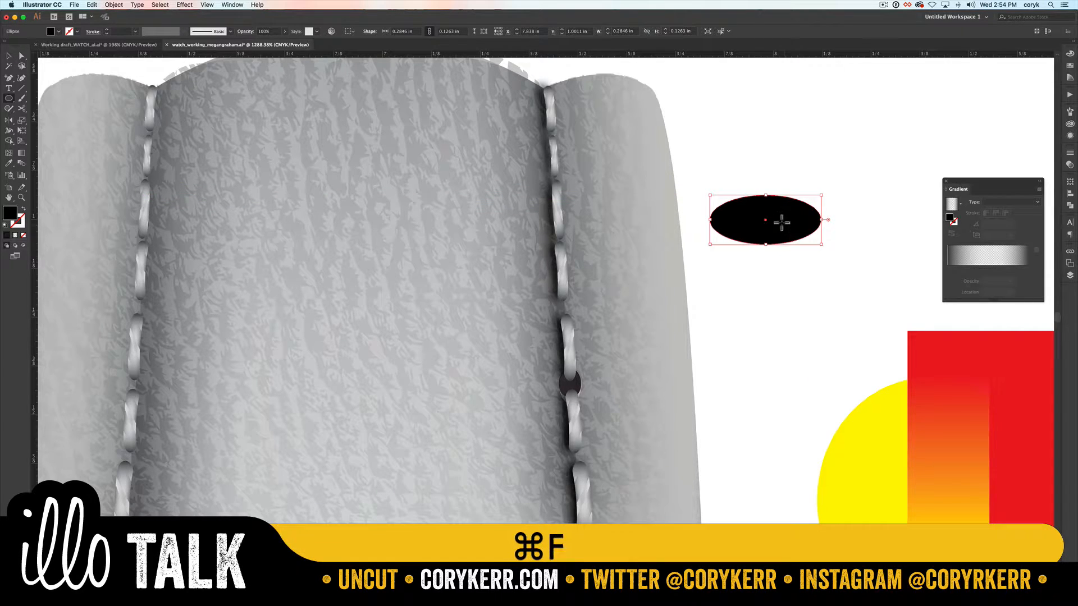
pyautogui.moveTo(819, 242); pyautogui.dragTo(770, 229)
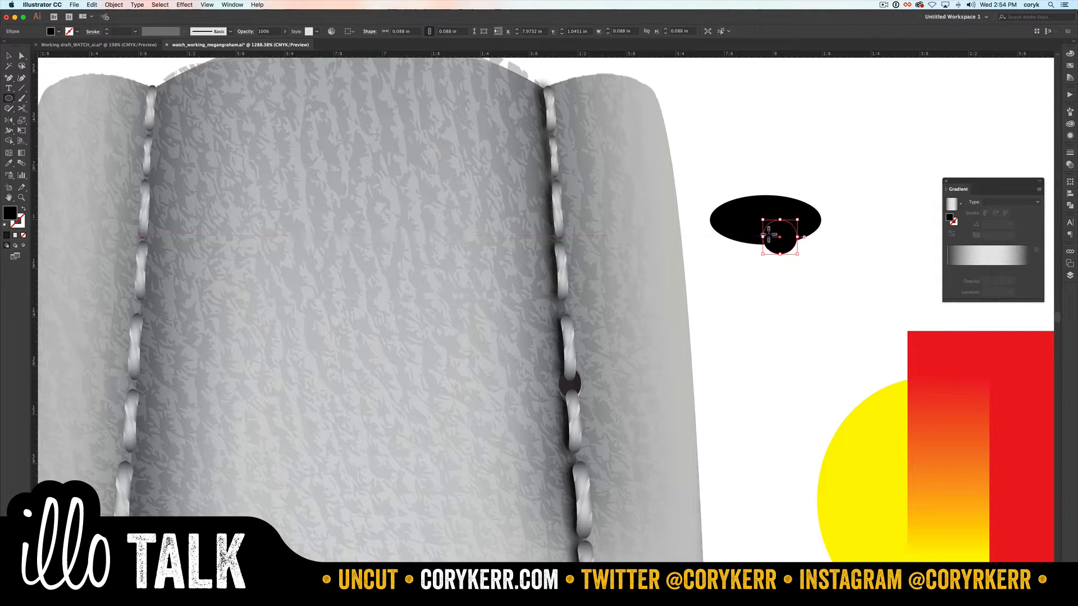
pyautogui.press('BackSpace')
# Step: Cover the ellipses' lower half with a rectangle and trim the shapes with Shape Builder, leaving only the upper arch
pyautogui.press('m')
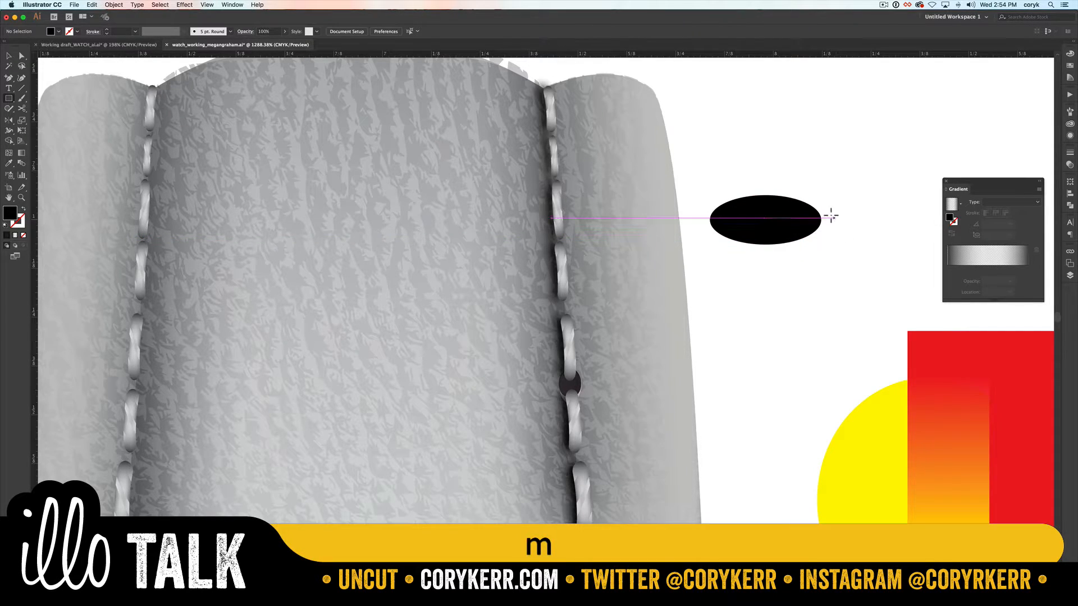
pyautogui.moveTo(833, 217); pyautogui.dragTo(698, 262)
pyautogui.press('v')
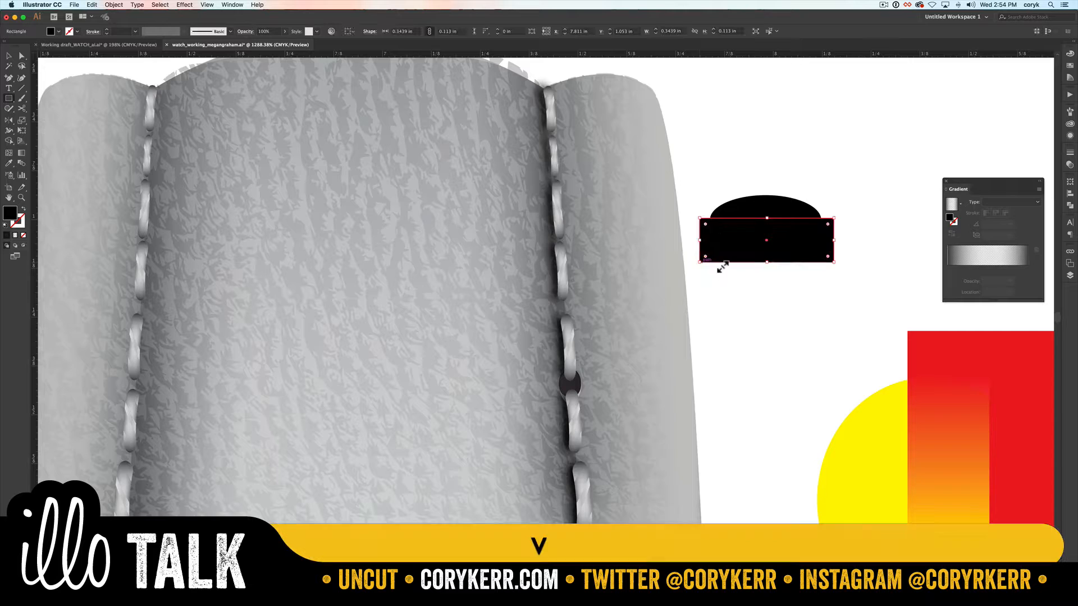
pyautogui.hotkey('shift', 'm')
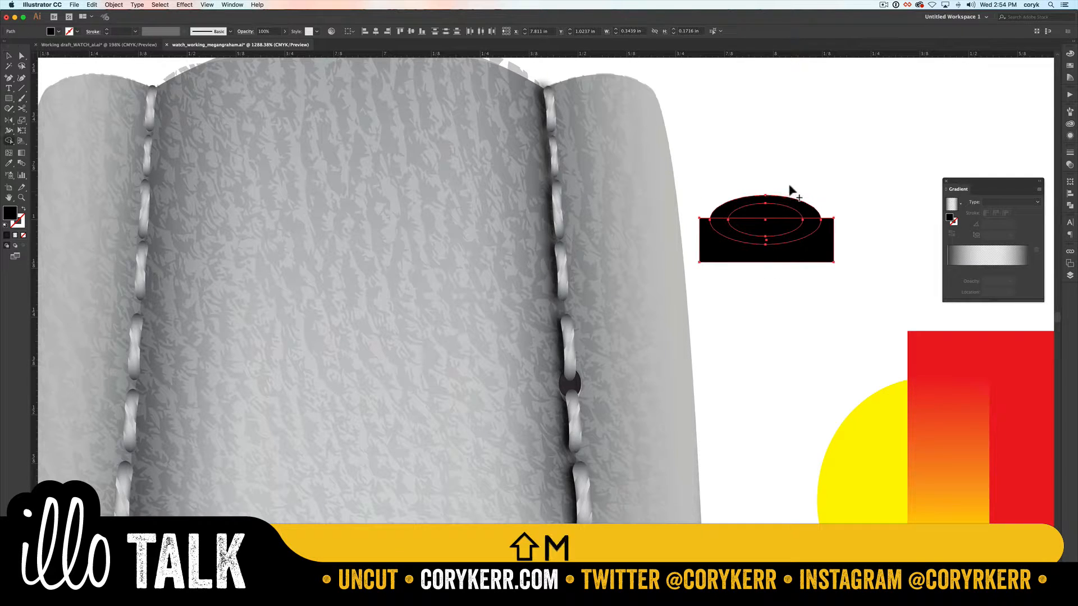
pyautogui.moveTo(764, 221); pyautogui.dragTo(761, 212)
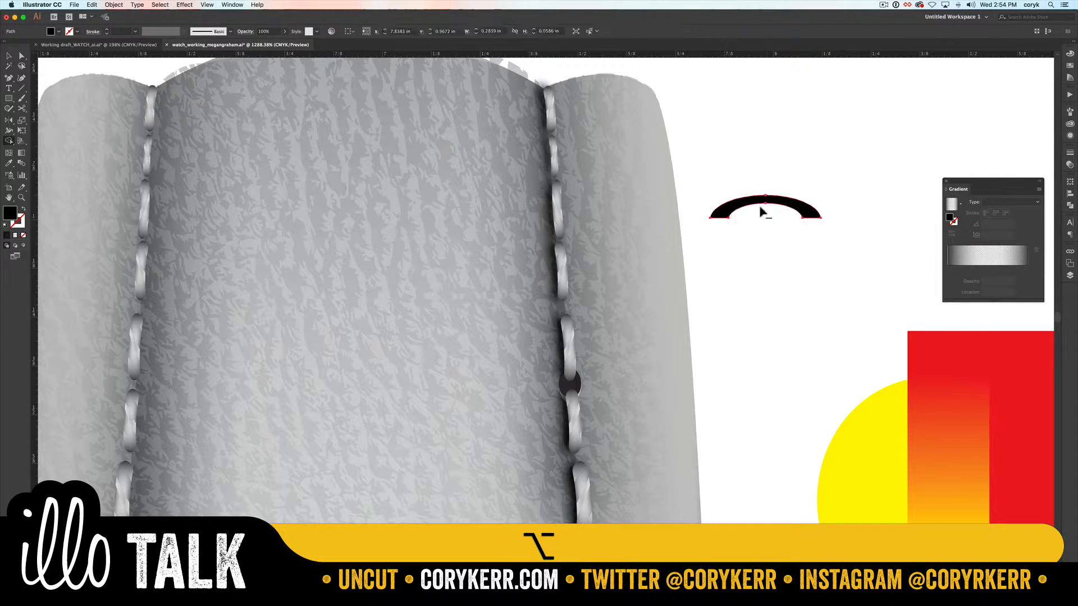
pyautogui.press('v')
pyautogui.click(791, 230)
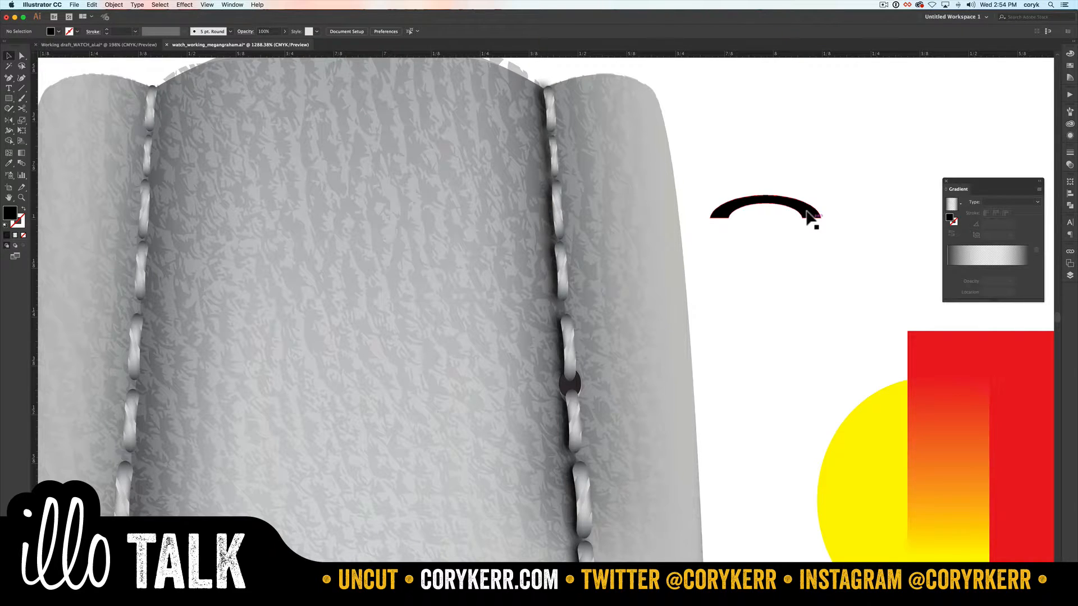
# Step: Adjust the upper and lower anchor points of the blurred shadow beside the stitch above the dark hole
pyautogui.press('a')
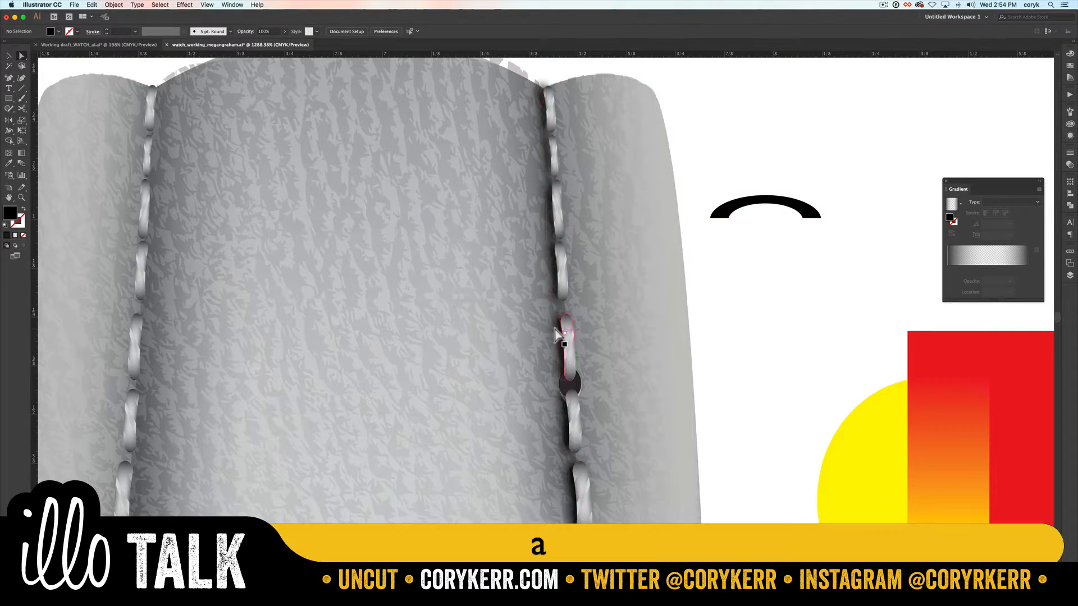
pyautogui.click(551, 332)
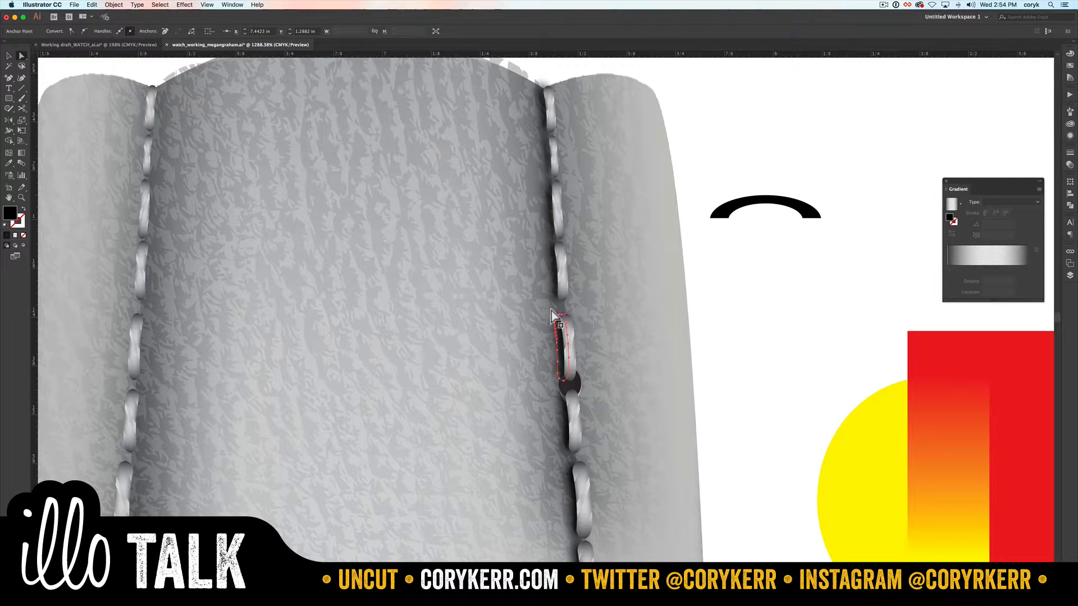
pyautogui.moveTo(554, 307); pyautogui.dragTo(551, 313)
pyautogui.click(558, 313)
pyautogui.moveTo(558, 375)
pyautogui.mouseDown()
pyautogui.moveTo(568, 376)
pyautogui.moveTo(555, 363)
pyautogui.mouseUp()
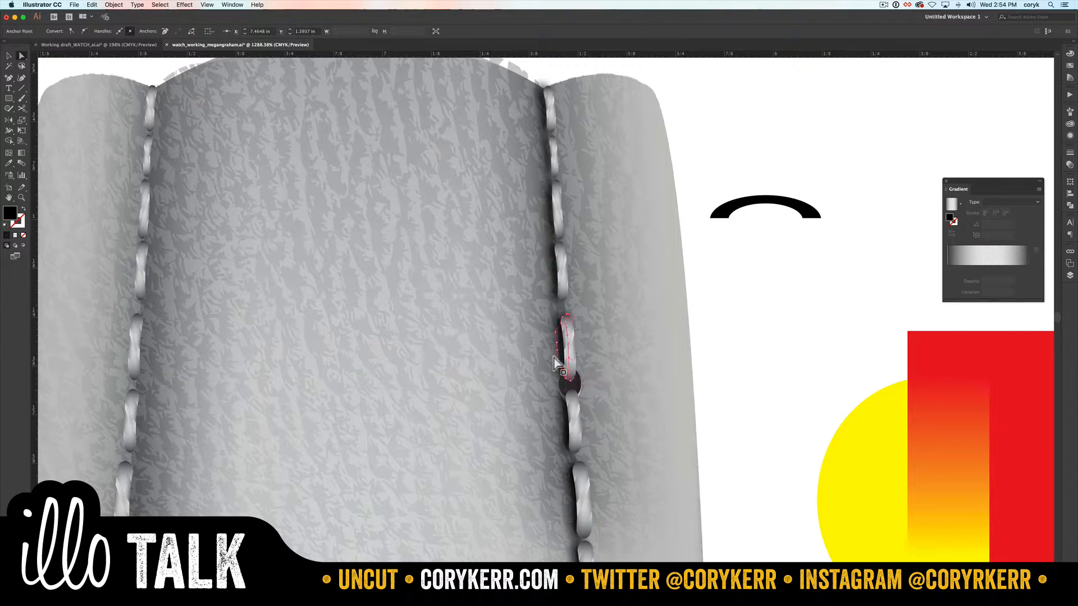
pyautogui.click(750, 327)
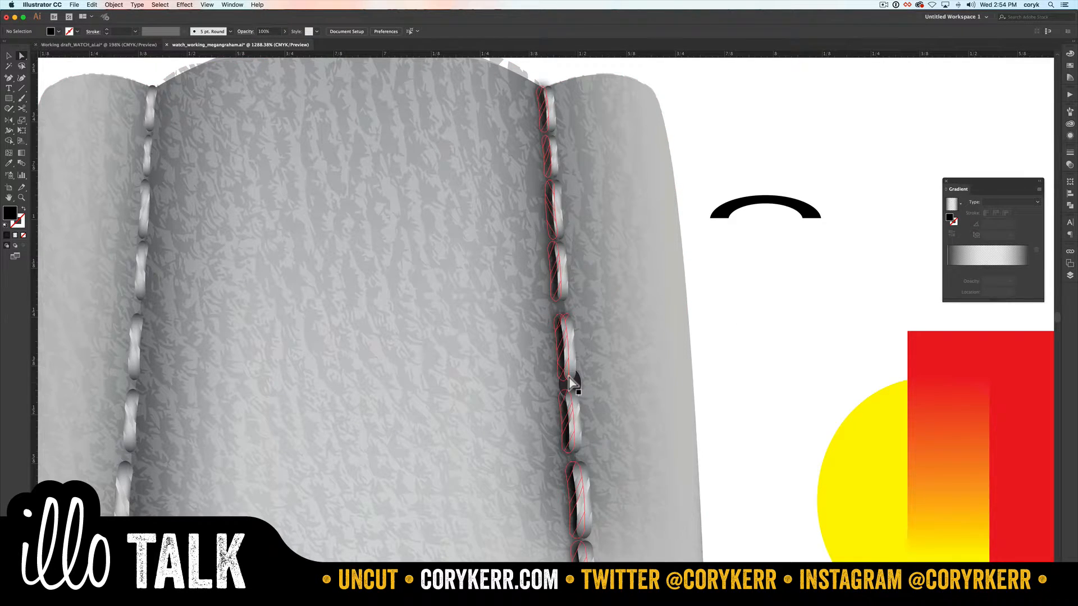
pyautogui.press('v')
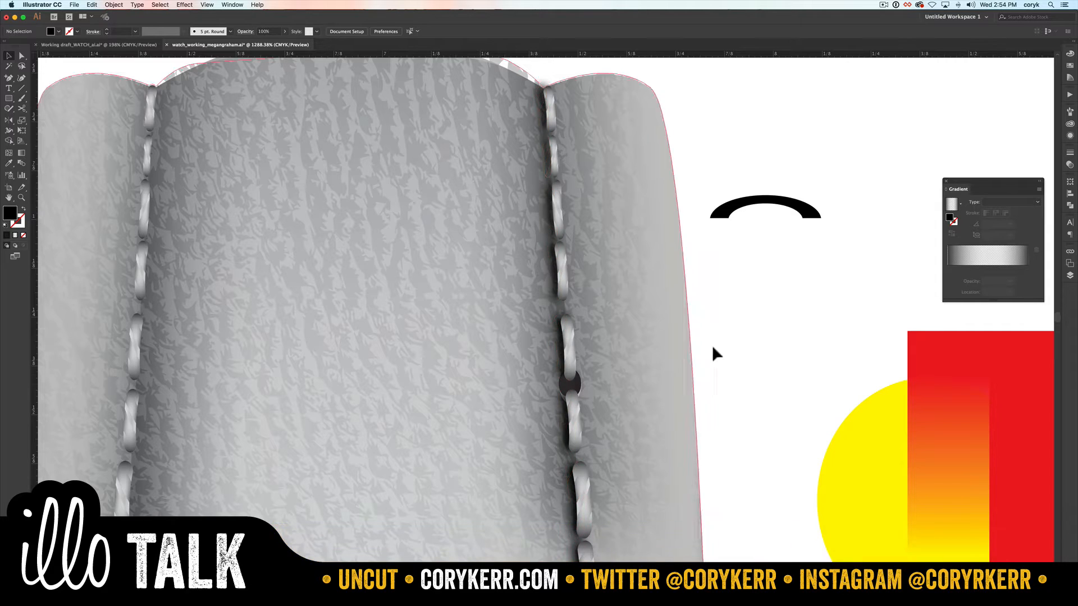
# Step: Select the reflection shape on the rose-gold bezel's lower-left edge and set its end gradient stop to 100% opacity
pyautogui.press('super+0')
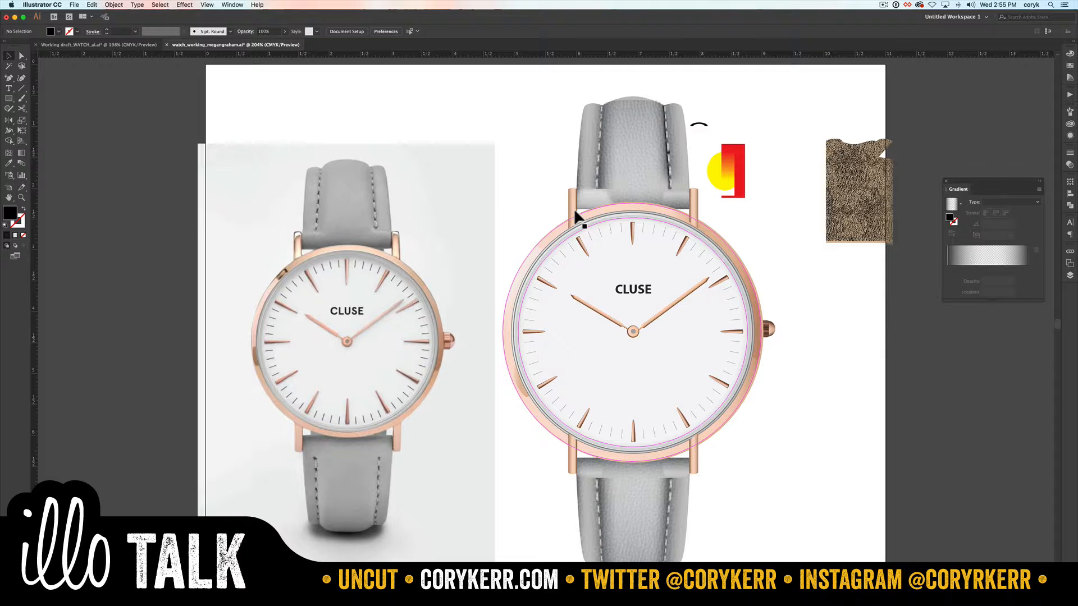
pyautogui.click(512, 384)
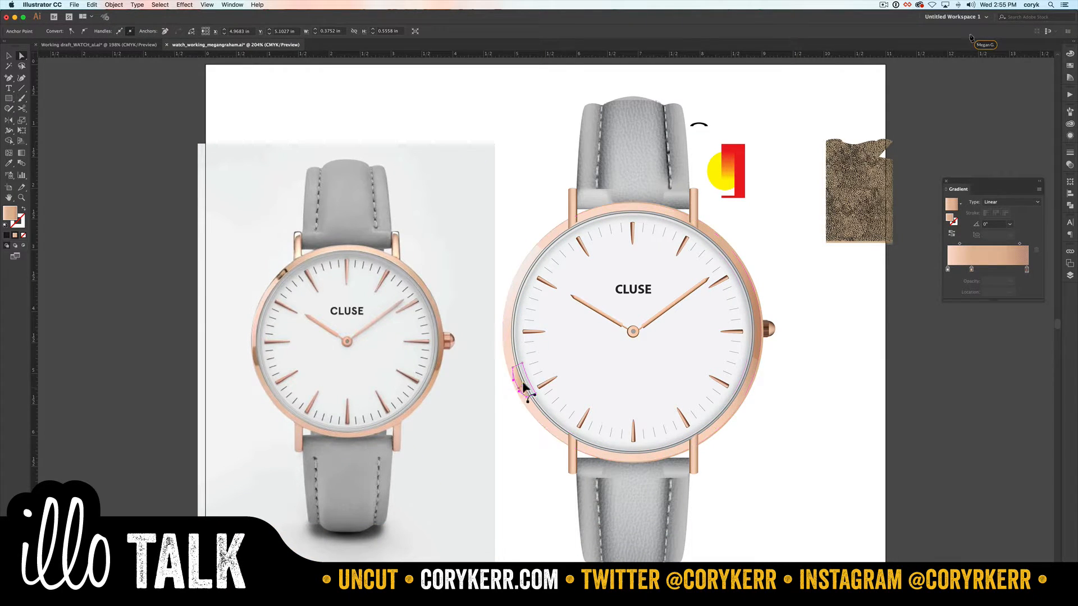
pyautogui.click(1025, 269)
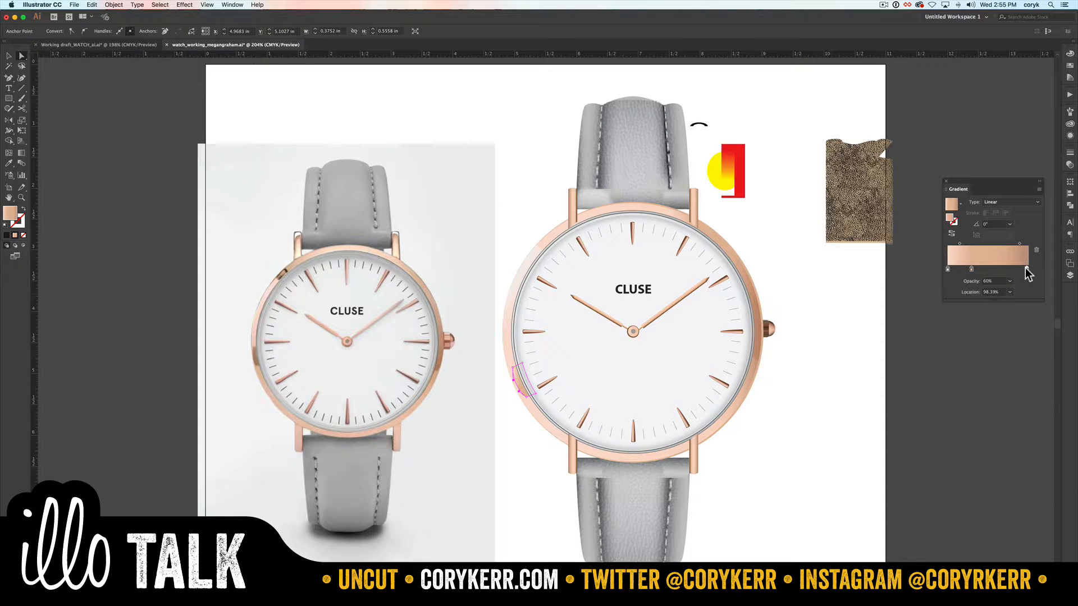
pyautogui.click(1009, 281)
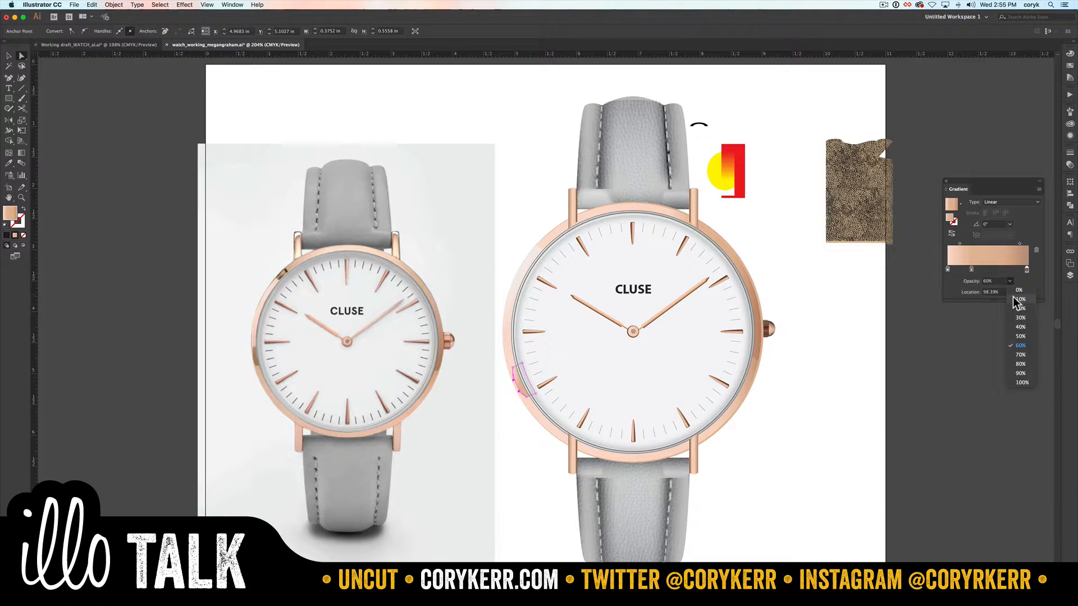
pyautogui.click(1022, 384)
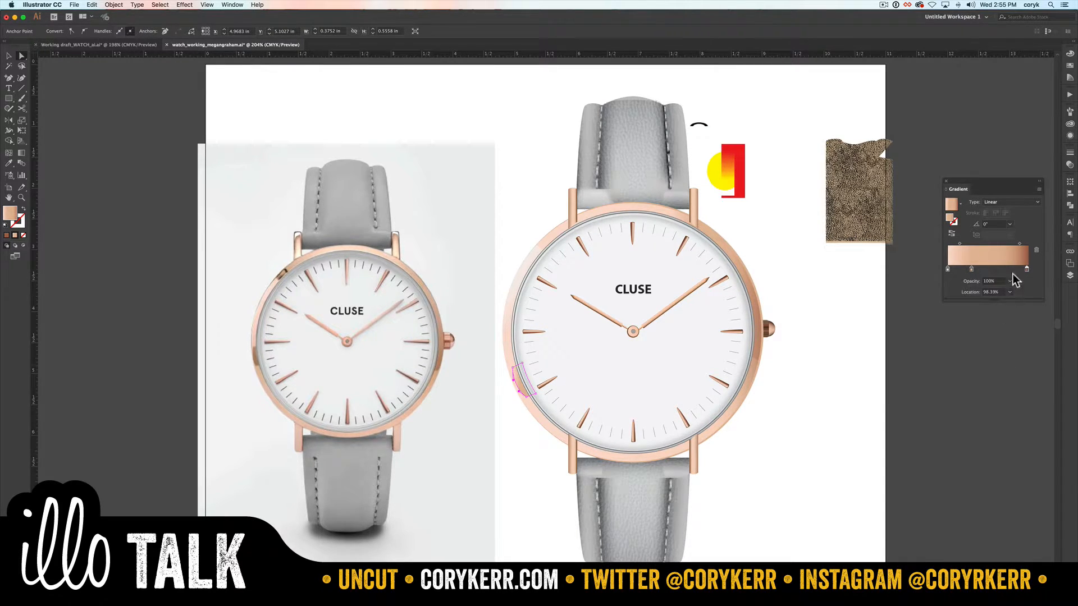
# Step: Darken the bezel reflection's end gradient stop to a deep brown by raising its black value above 50%
pyautogui.doubleClick(1027, 270)
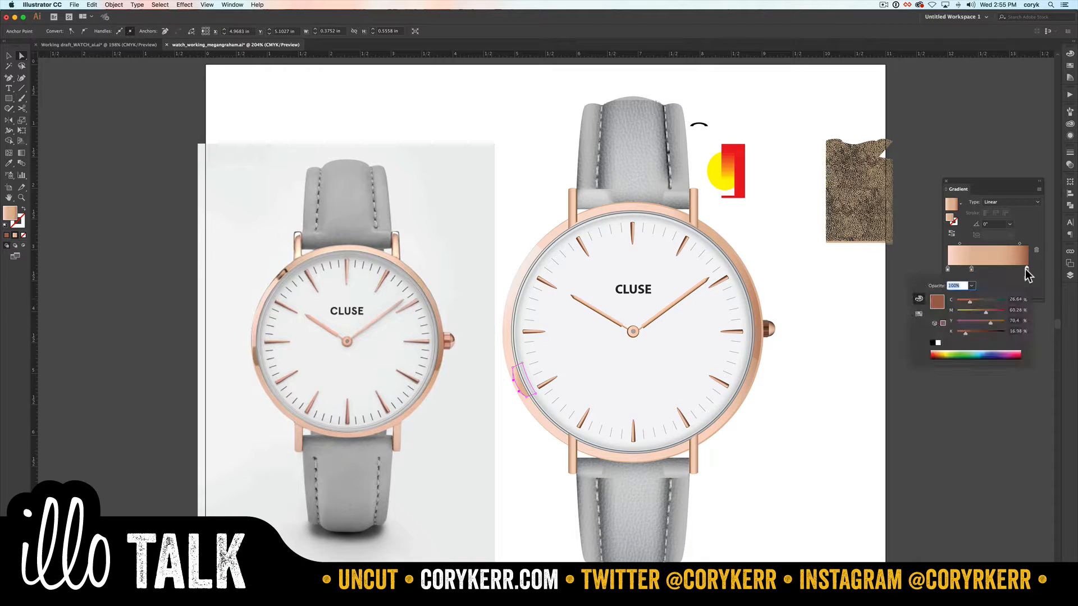
pyautogui.click(978, 331)
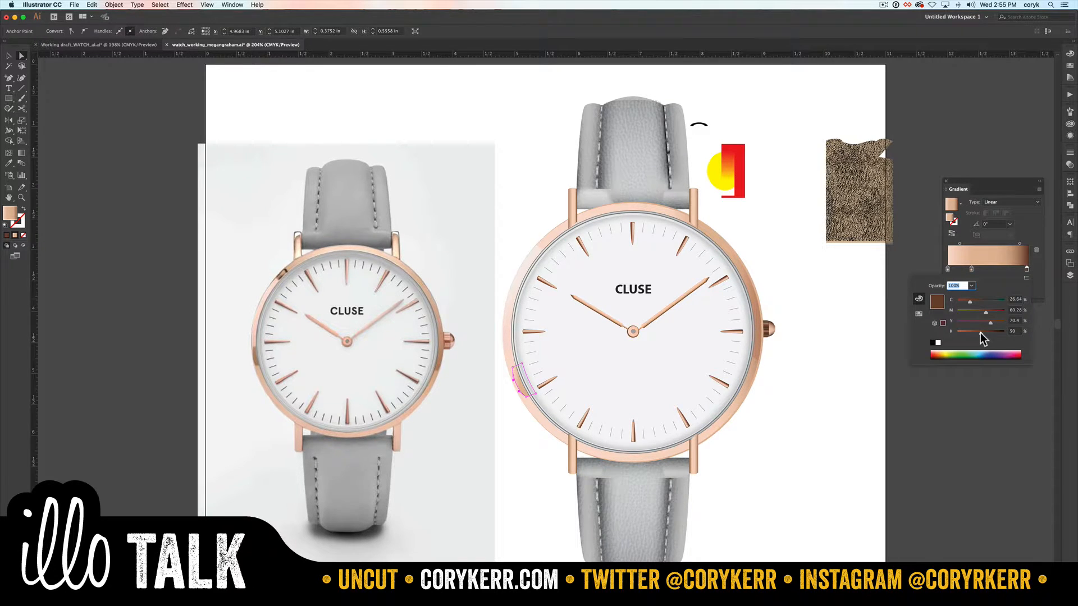
pyautogui.moveTo(982, 333)
pyautogui.mouseDown()
pyautogui.moveTo(1009, 334)
pyautogui.moveTo(991, 333)
pyautogui.mouseUp()
pyautogui.click(1019, 241)
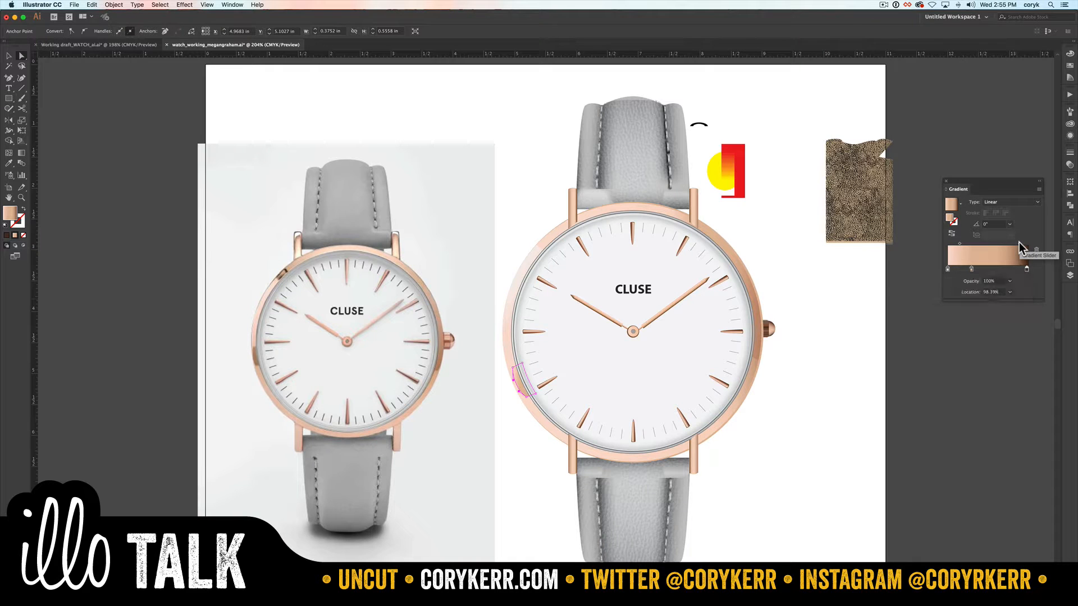
# Step: Shift the reflection gradient's midpoint and stops toward its light end and change the gradient type to Radial
pyautogui.click(1012, 243)
pyautogui.moveTo(1012, 243); pyautogui.dragTo(1004, 243)
pyautogui.moveTo(1001, 244); pyautogui.dragTo(966, 269)
pyautogui.click(997, 203)
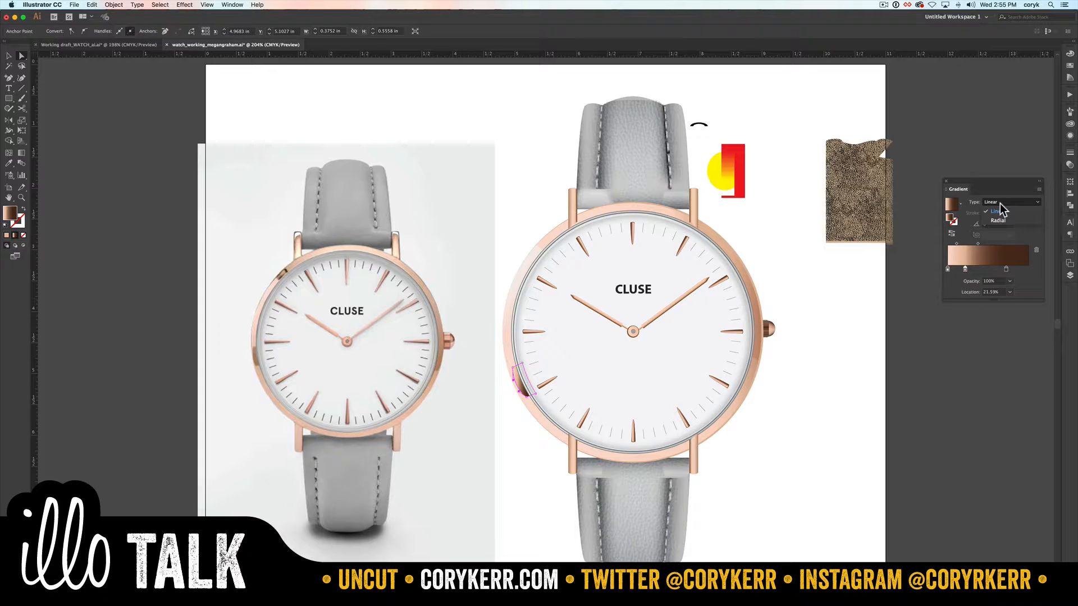
pyautogui.click(998, 220)
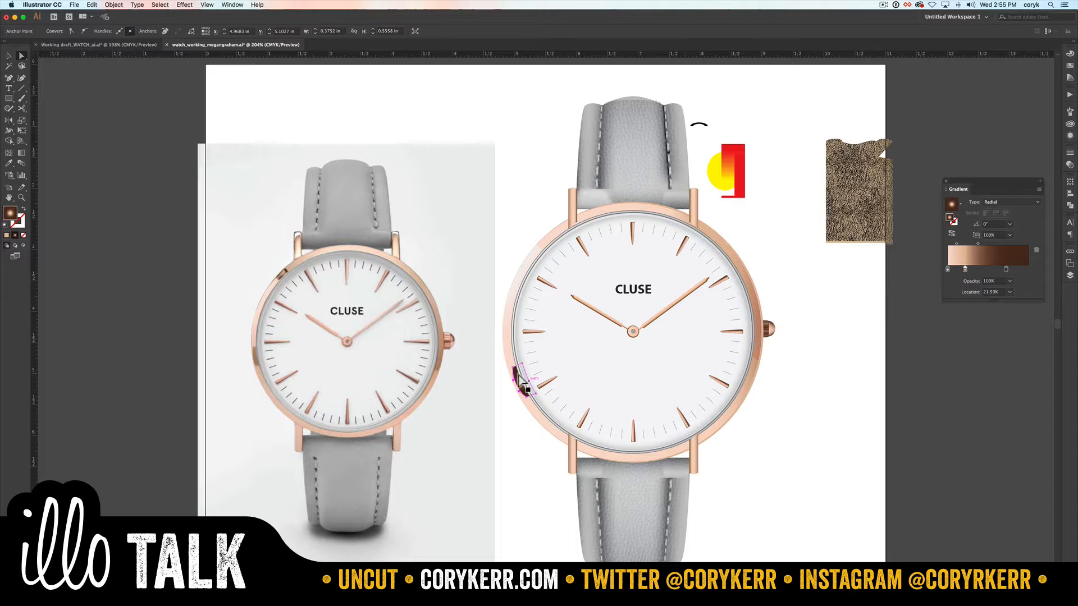
# Step: Squash the reflection's radial gradient to a 37.2% aspect ratio with the Gradient tool and reverse its colours
pyautogui.press('g')
pyautogui.moveTo(518, 376)
pyautogui.mouseDown()
pyautogui.moveTo(568, 386)
pyautogui.moveTo(525, 382)
pyautogui.mouseUp()
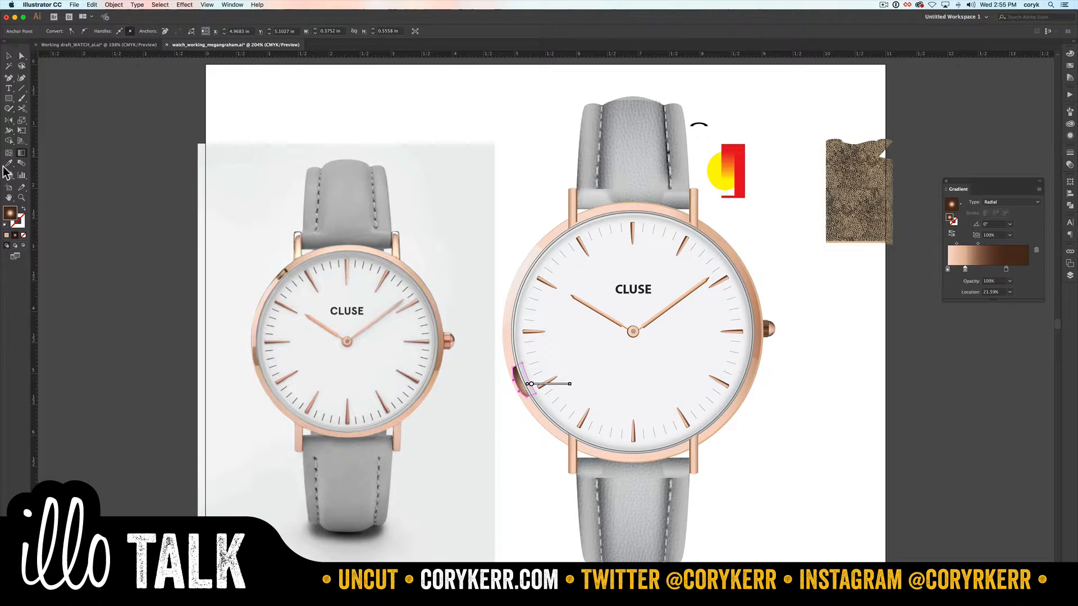
pyautogui.click(22, 154)
pyautogui.moveTo(526, 342); pyautogui.dragTo(523, 372)
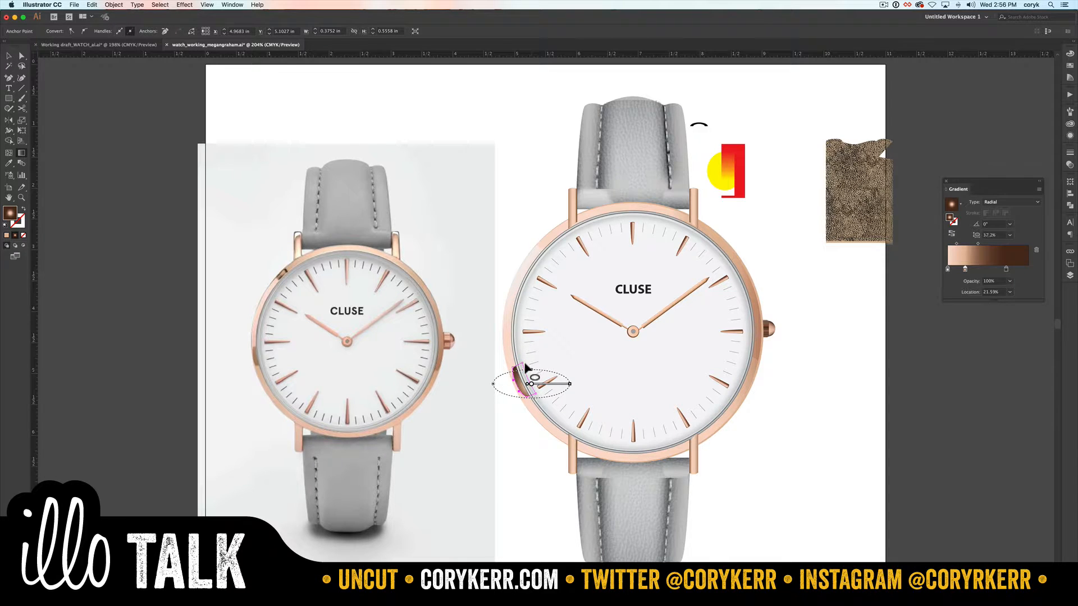
pyautogui.click(951, 233)
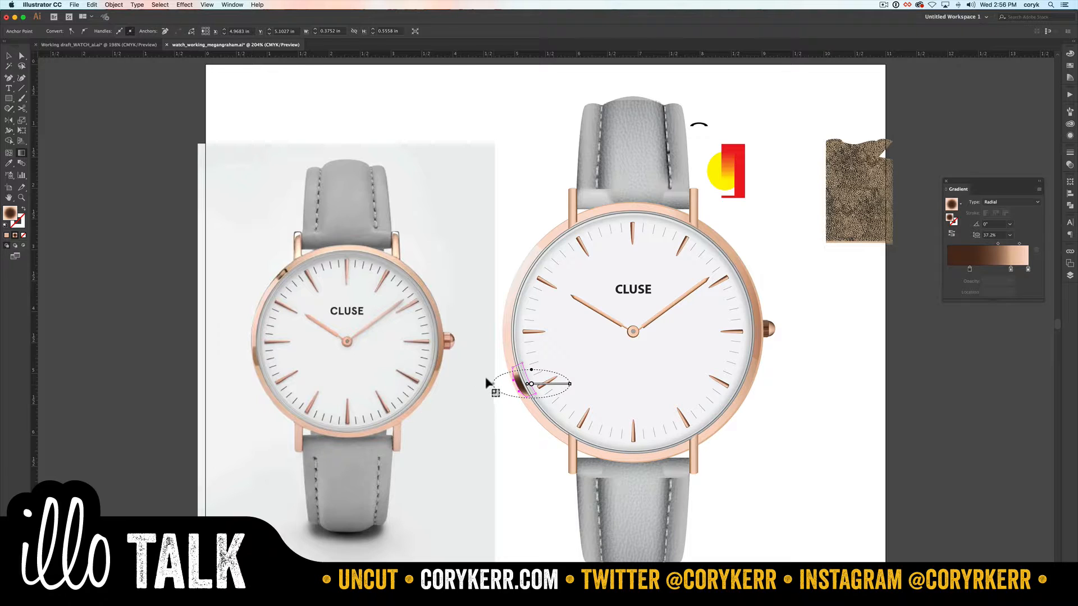
# Step: Rotate the reflection's radial gradient to -38° and widen its aspect ratio to 46.8% to follow the bezel
pyautogui.moveTo(489, 380); pyautogui.dragTo(511, 352)
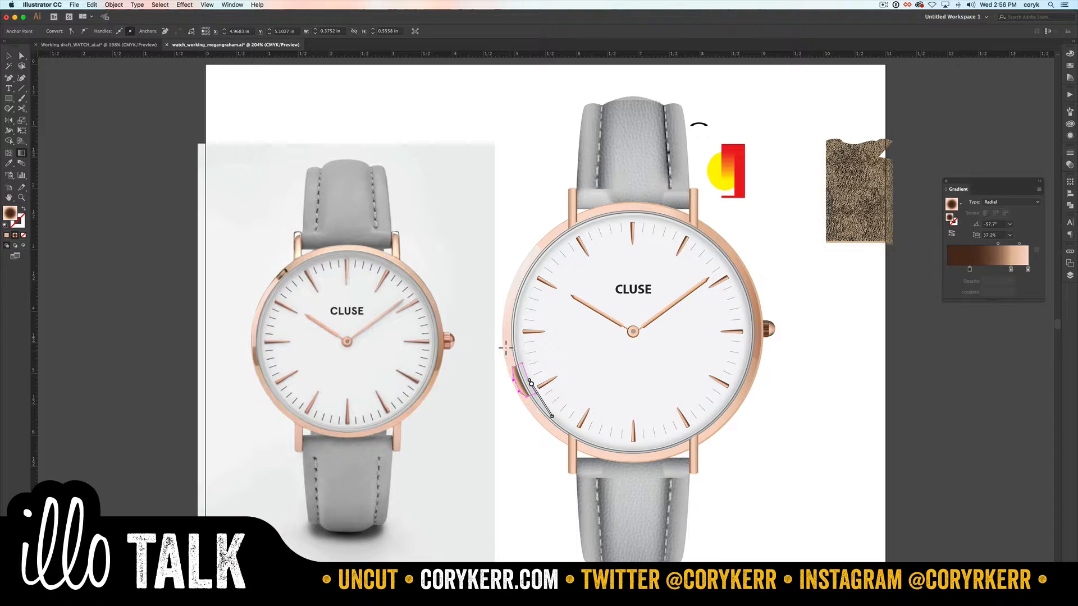
pyautogui.moveTo(507, 348); pyautogui.dragTo(496, 351)
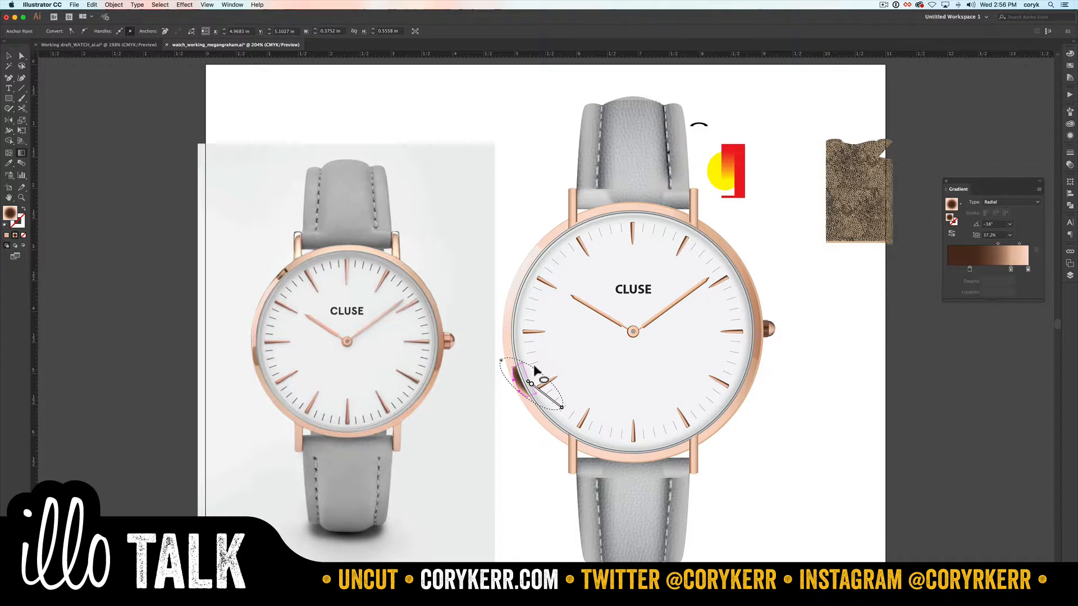
pyautogui.moveTo(534, 368); pyautogui.dragTo(537, 365)
pyautogui.moveTo(536, 367); pyautogui.dragTo(532, 366)
pyautogui.press('v')
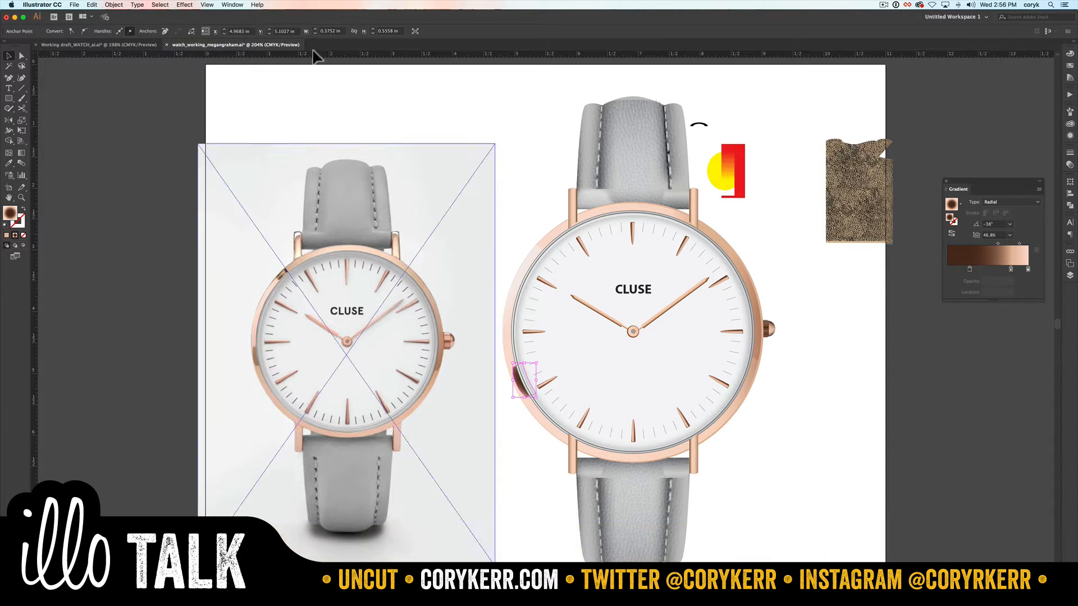
# Step: Edit the reflection's existing Gaussian Blur to a radius of 5.7 pixels with preview on
pyautogui.click(185, 5)
pyautogui.click(188, 15)
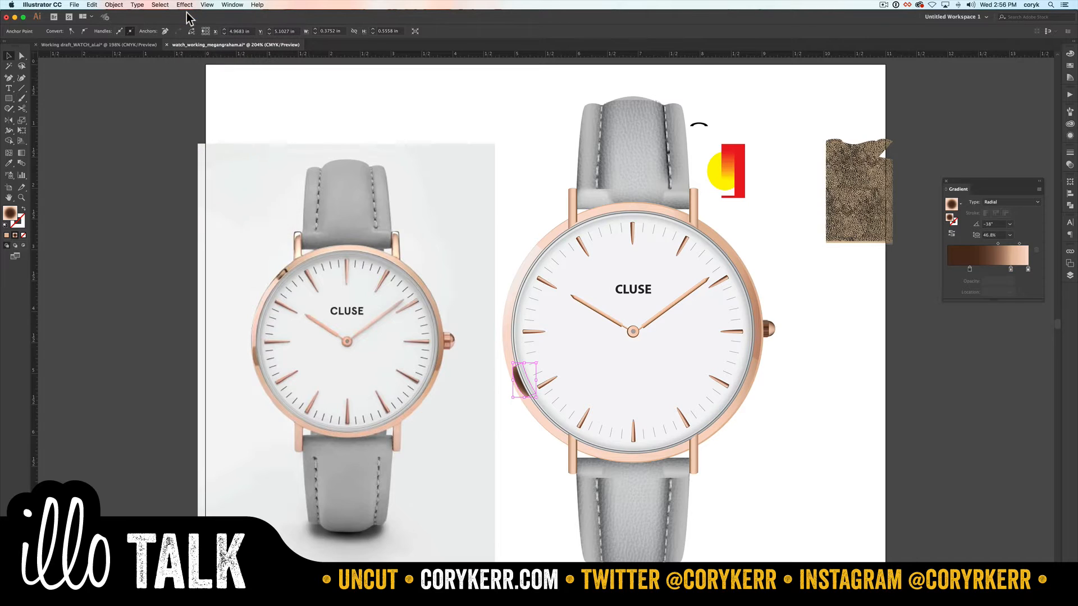
pyautogui.click(1070, 135)
pyautogui.click(997, 174)
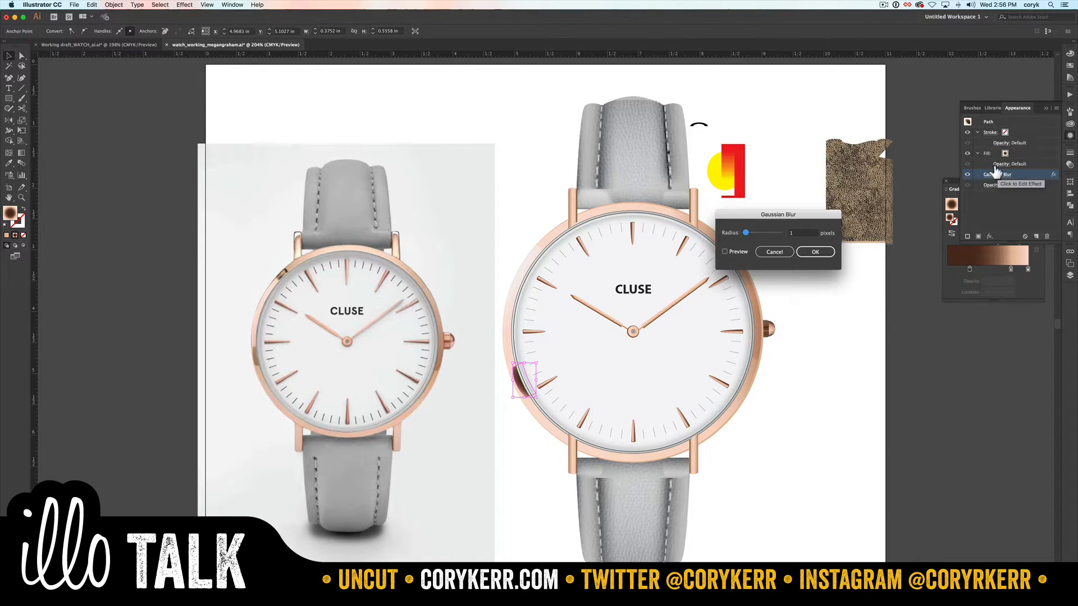
pyautogui.moveTo(742, 234); pyautogui.dragTo(754, 234)
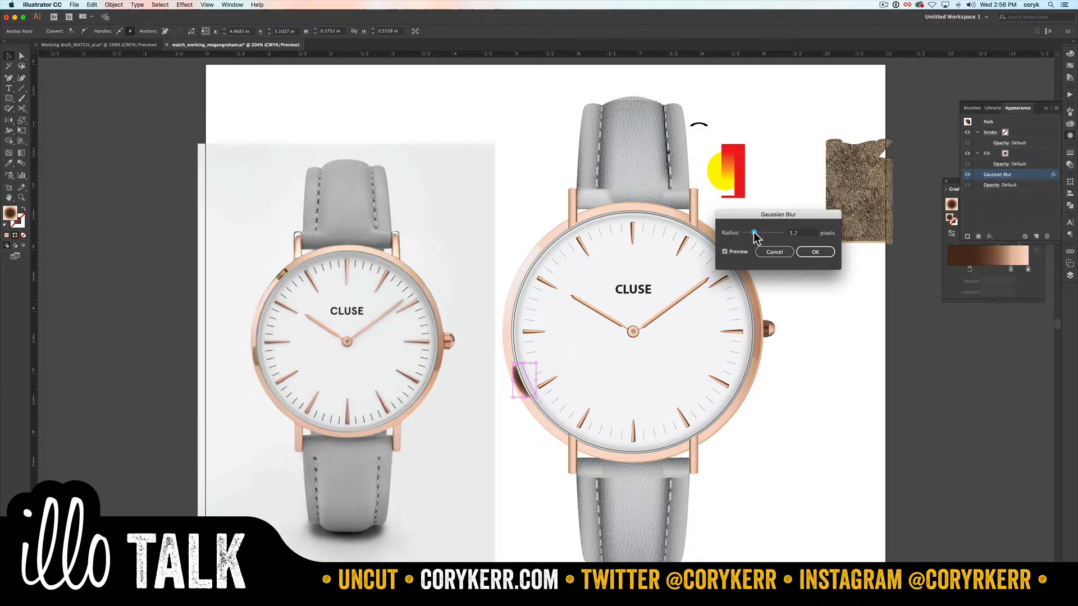
pyautogui.click(816, 252)
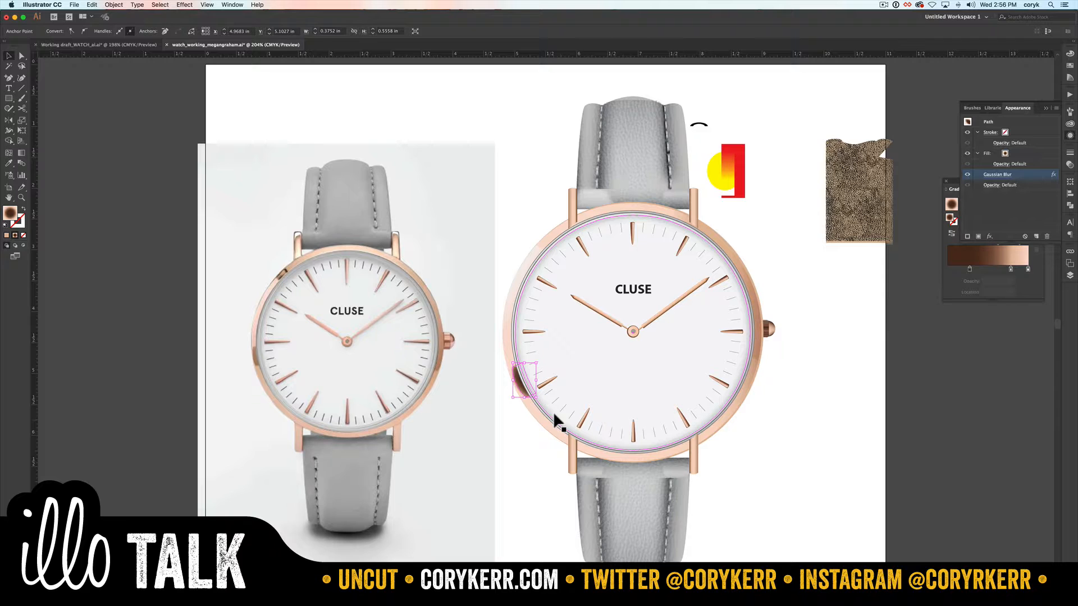
# Step: Stretch the reflection's lower end farther down along the bezel and convert its lower outer corner to a smooth curve
pyautogui.press('z')
pyautogui.moveTo(493, 349); pyautogui.dragTo(549, 411)
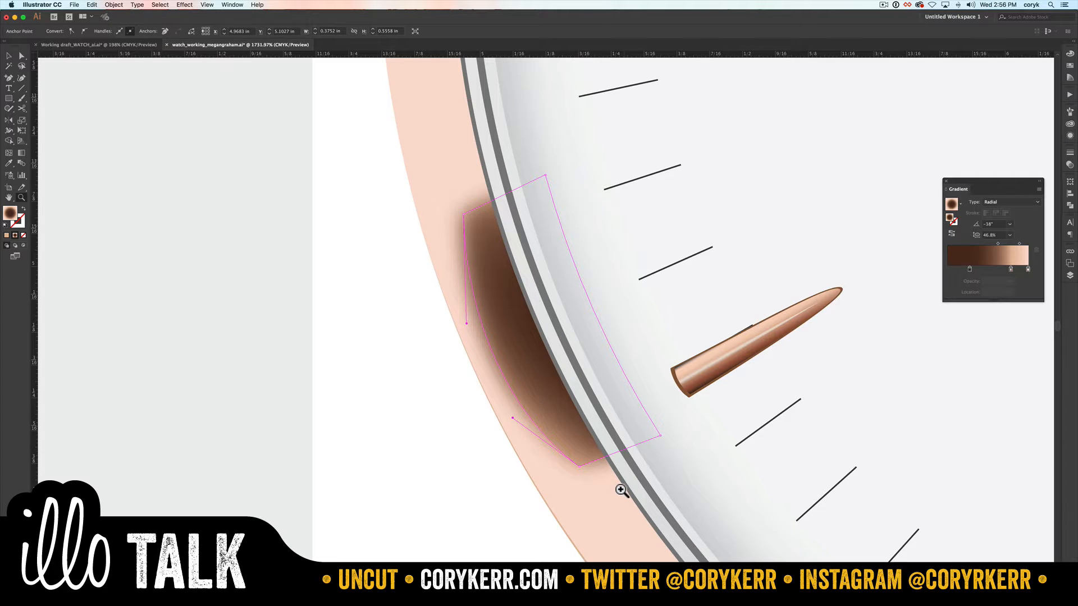
pyautogui.press('a')
pyautogui.click(654, 432)
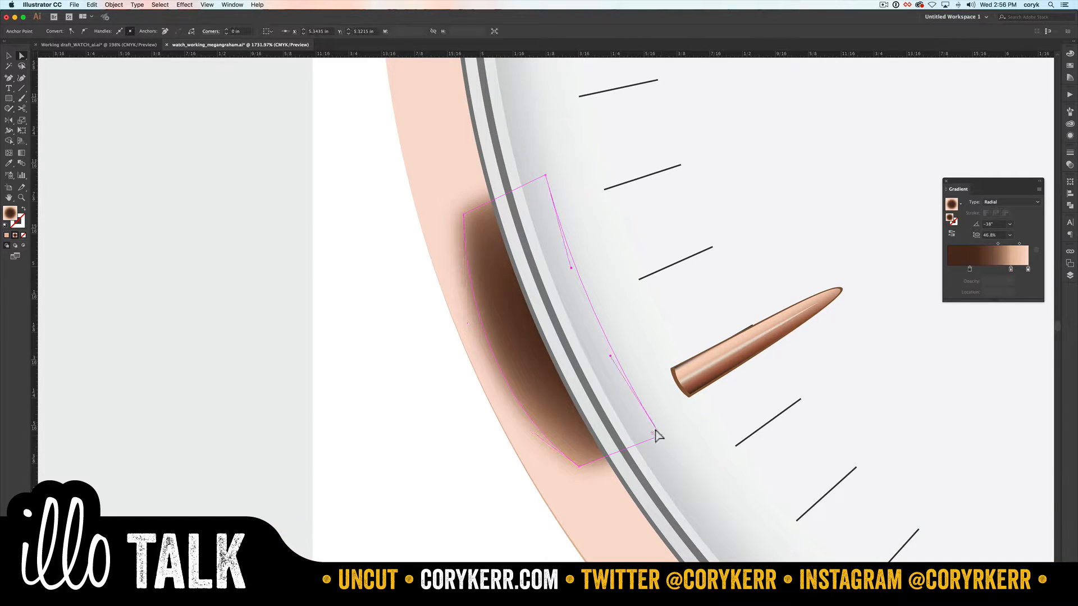
pyautogui.moveTo(654, 432); pyautogui.dragTo(676, 555)
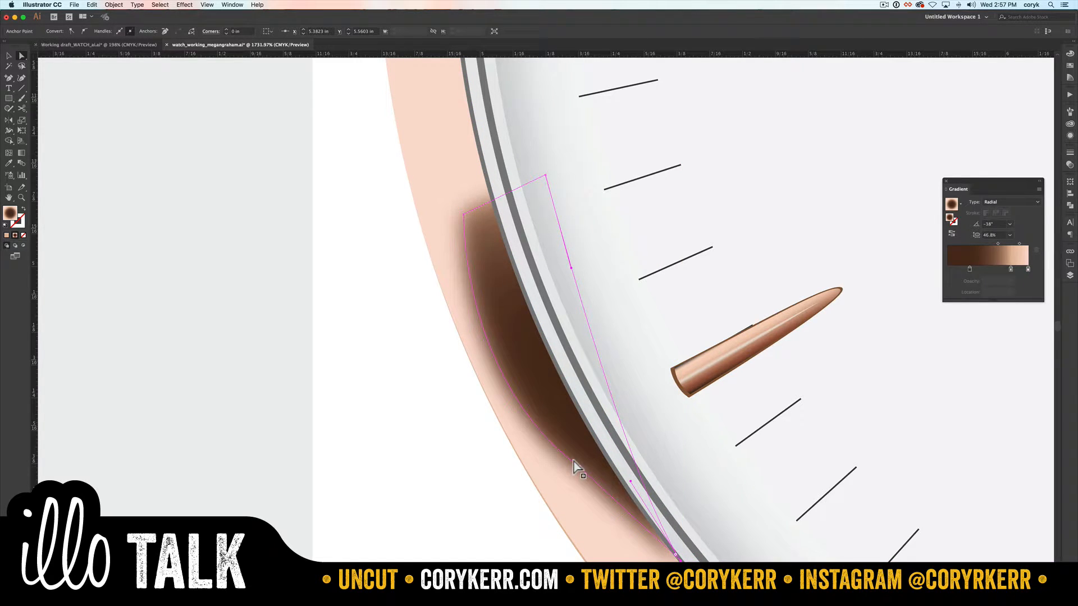
pyautogui.moveTo(572, 460); pyautogui.dragTo(562, 471)
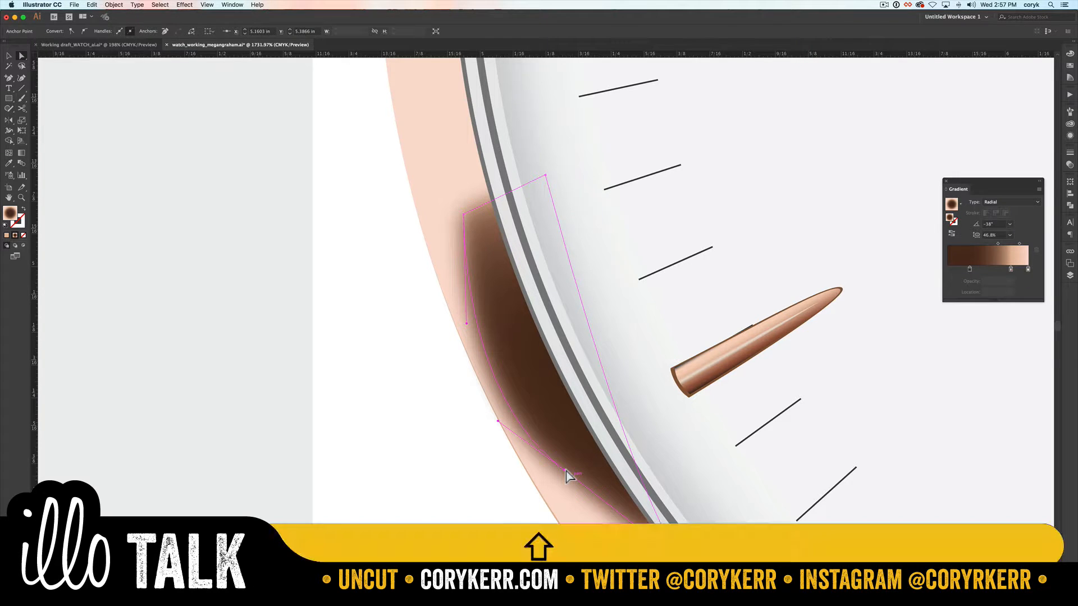
pyautogui.hotkey('shift', 'c')
pyautogui.moveTo(568, 472); pyautogui.dragTo(595, 481)
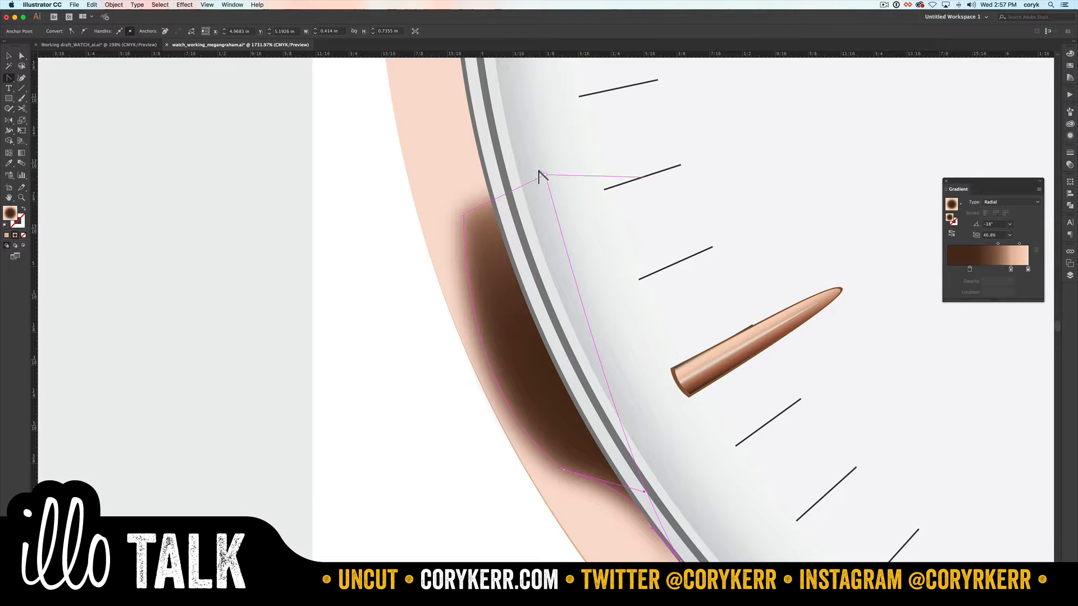
# Step: Move the reflection's upper inner anchor onto the bezel's inner edge and convert it to a smooth point
pyautogui.press('a')
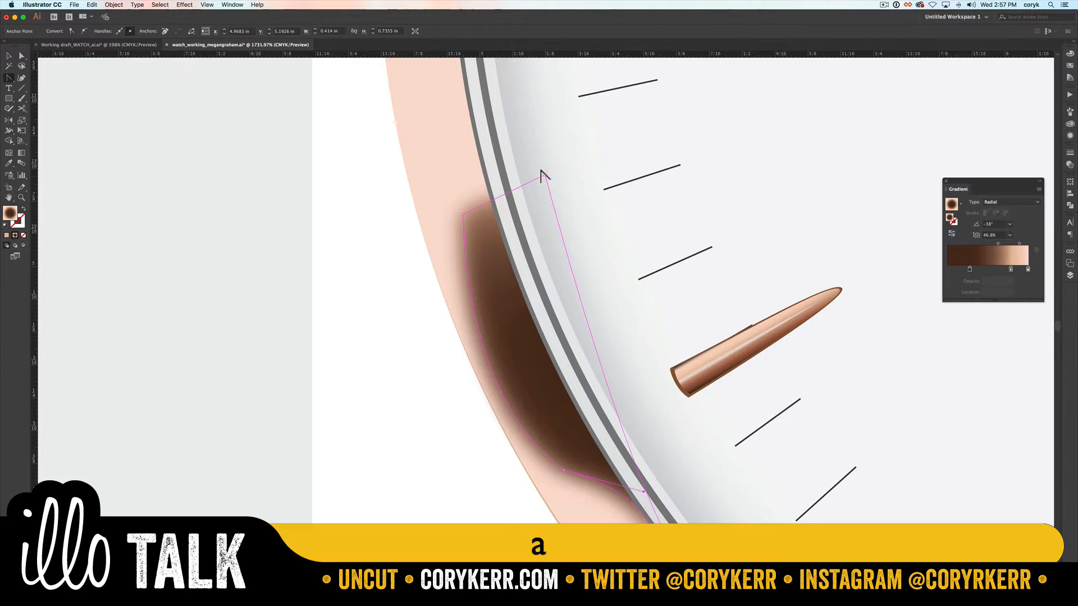
pyautogui.moveTo(538, 175); pyautogui.dragTo(498, 239)
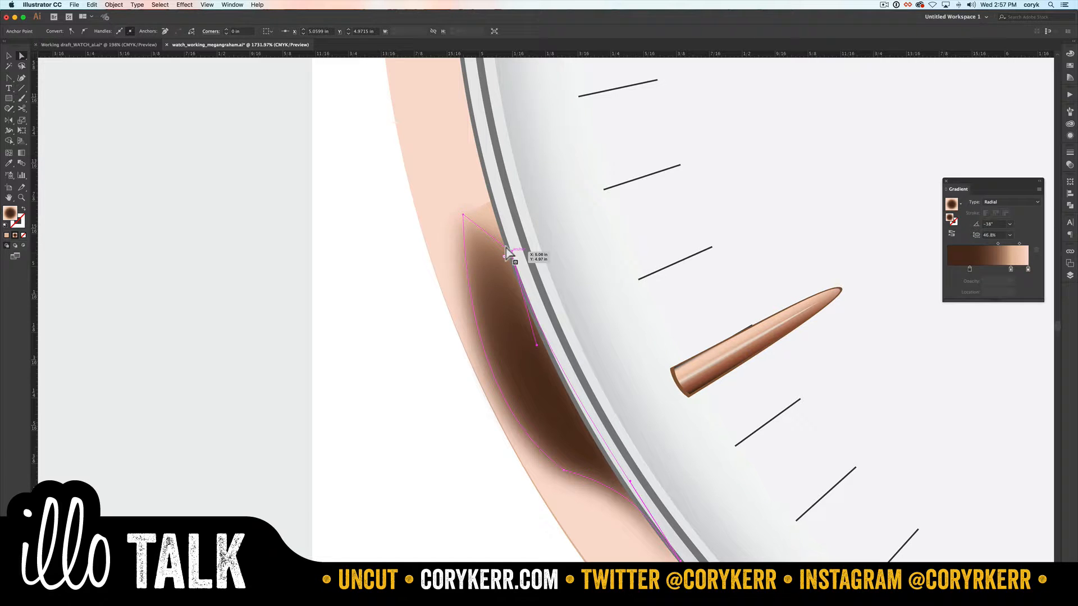
pyautogui.hotkey('shift', 'c')
pyautogui.moveTo(490, 233); pyautogui.dragTo(510, 278)
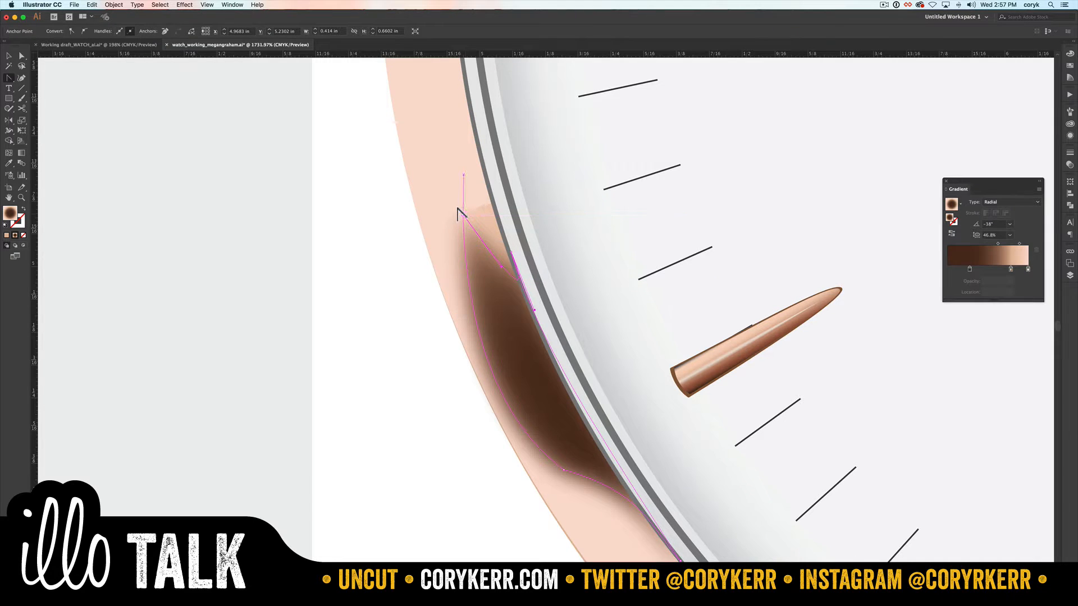
# Step: Add an anchor point to the reflection's upper edge and pull it upward to round off the tip
pyautogui.press('a')
pyautogui.press('=')
pyautogui.click(475, 232)
pyautogui.press('a')
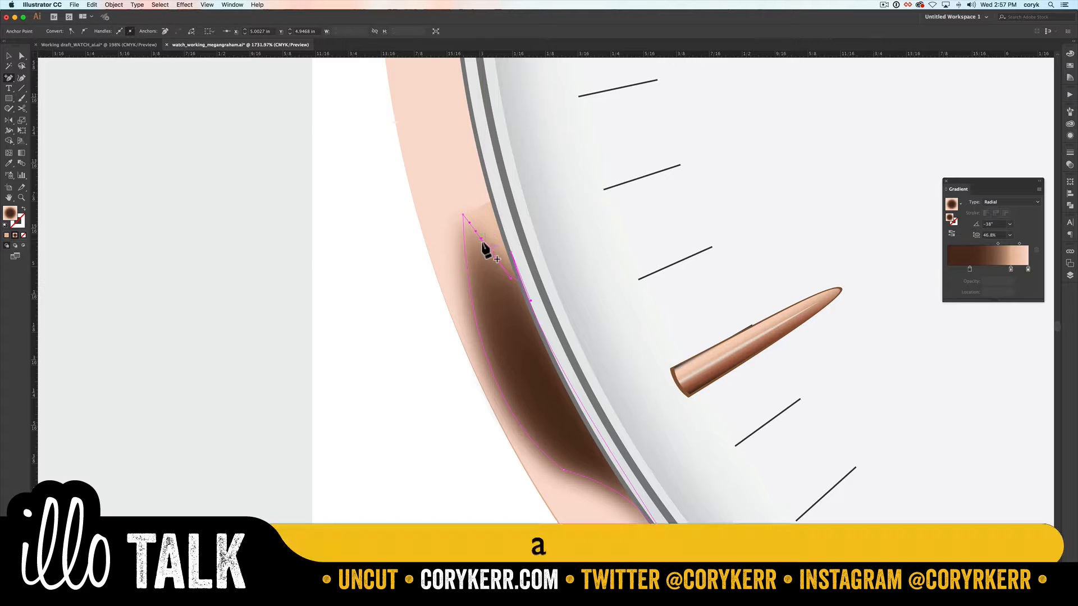
pyautogui.moveTo(474, 230); pyautogui.dragTo(462, 207)
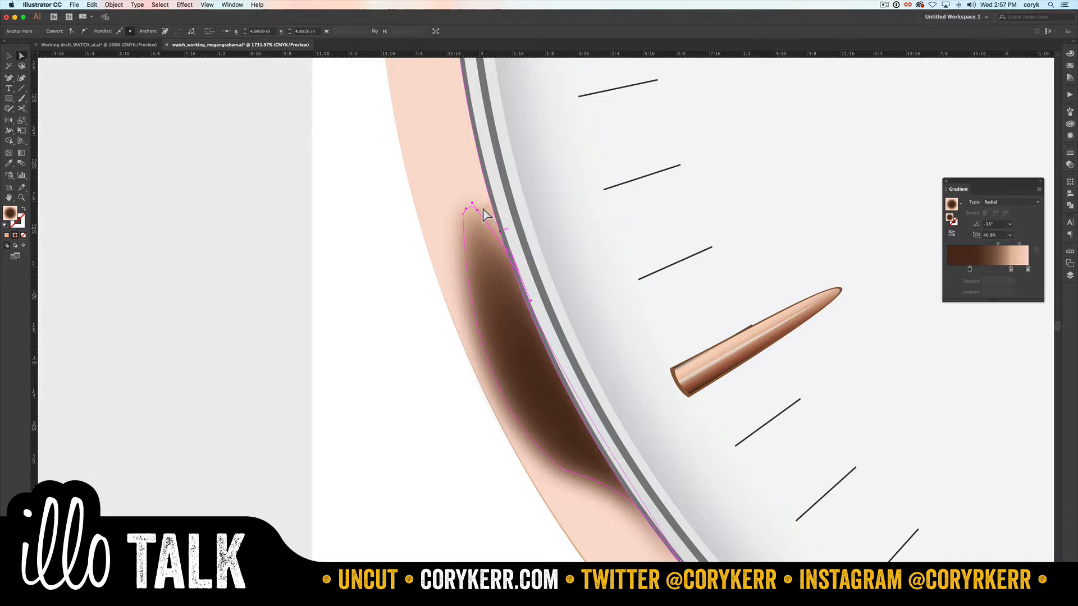
pyautogui.press('super')
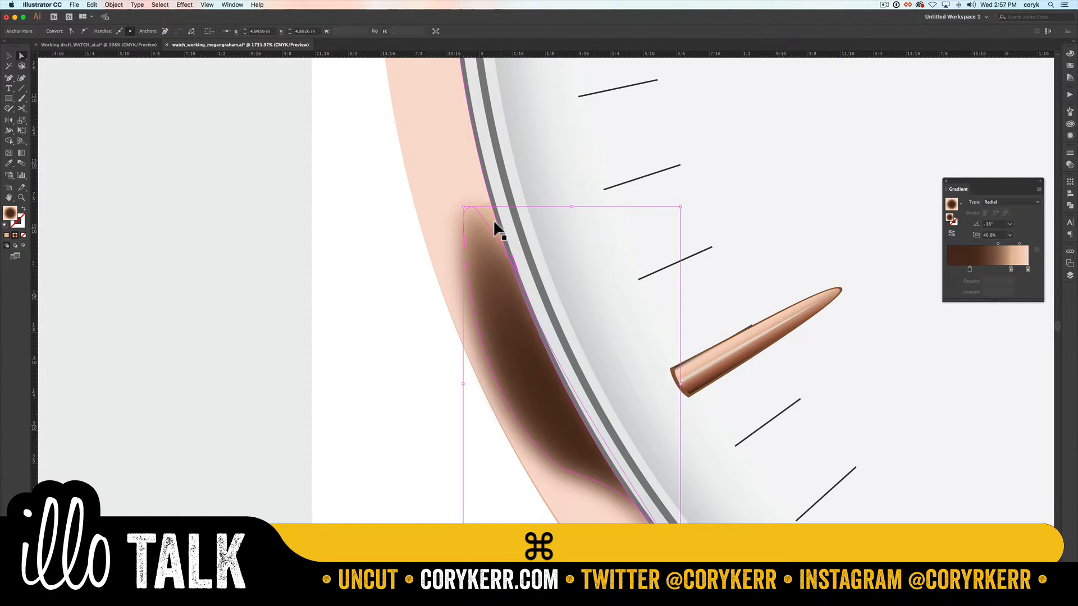
# Step: Set the bezel reflection's blending mode to Multiply and its opacity to 53%
pyautogui.press('super+minus')
pyautogui.press('super+minus')
pyautogui.press('super+0')
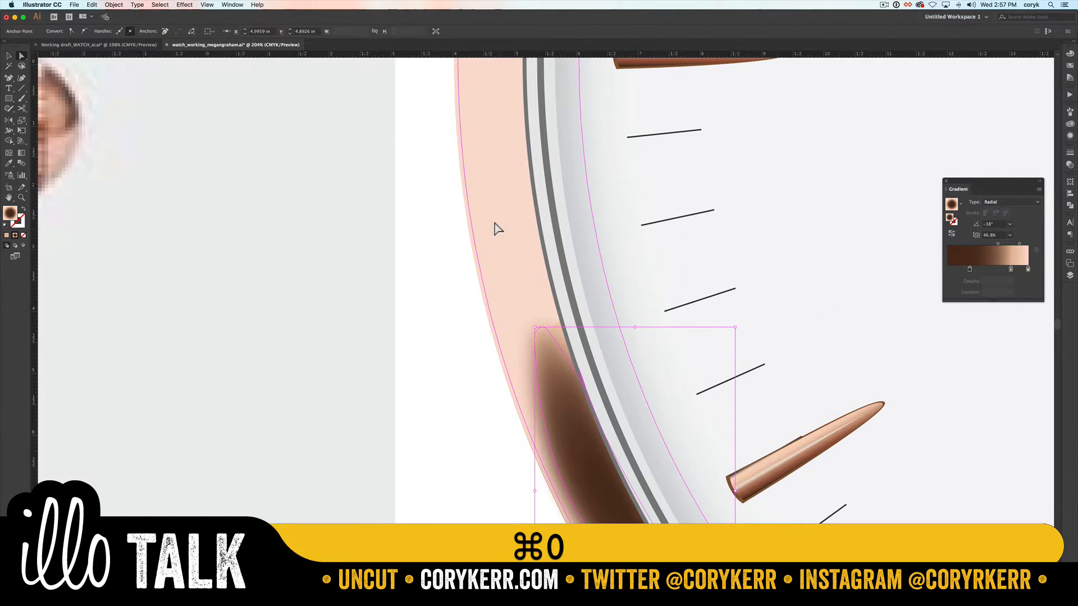
pyautogui.press('v')
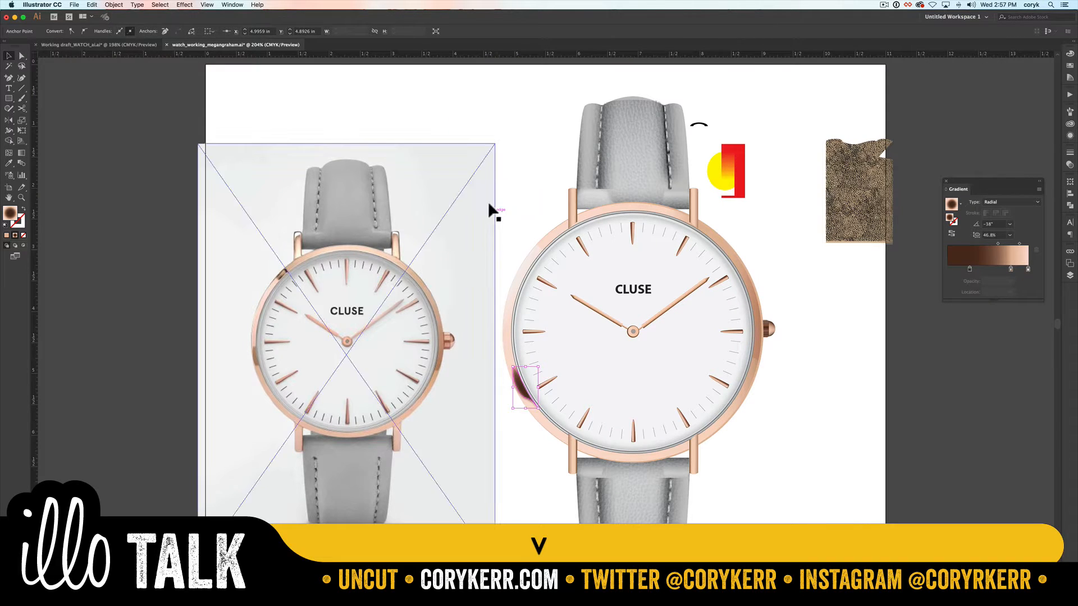
pyautogui.click(1068, 165)
pyautogui.click(988, 162)
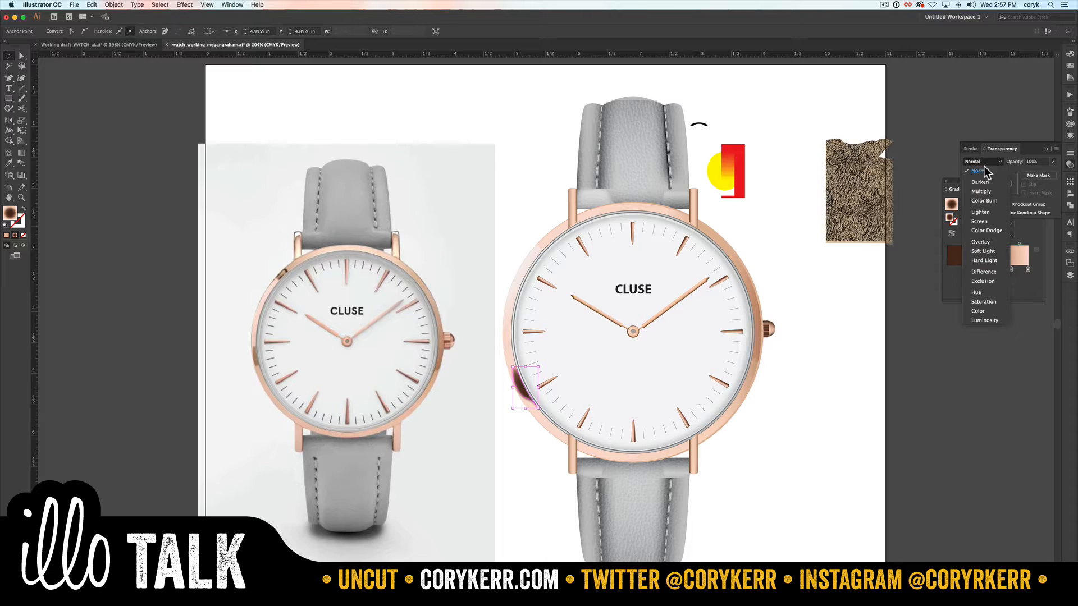
pyautogui.click(982, 192)
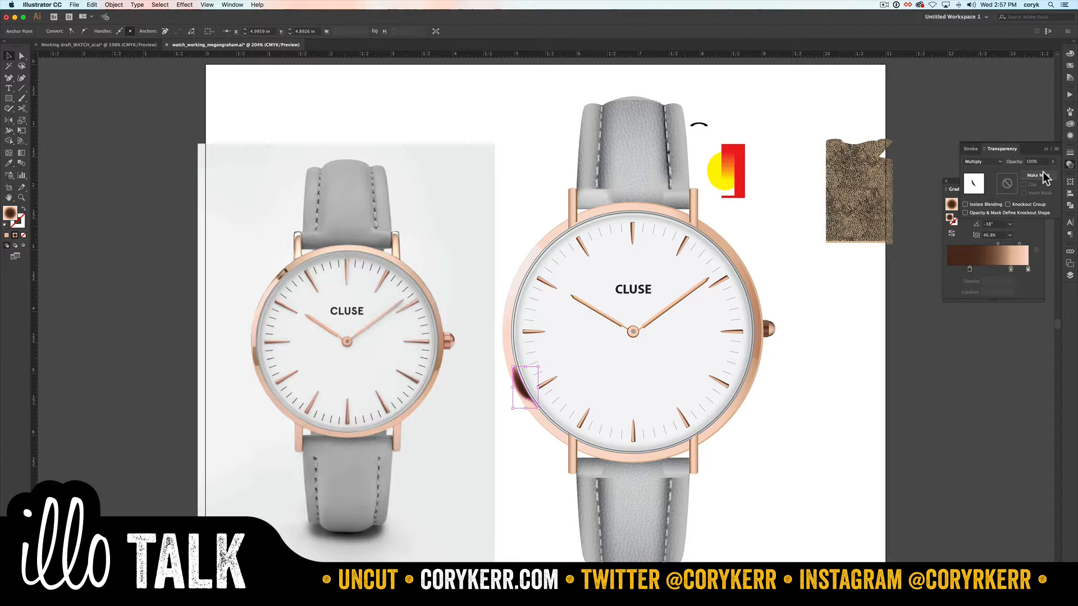
pyautogui.moveTo(1050, 177); pyautogui.dragTo(1031, 176)
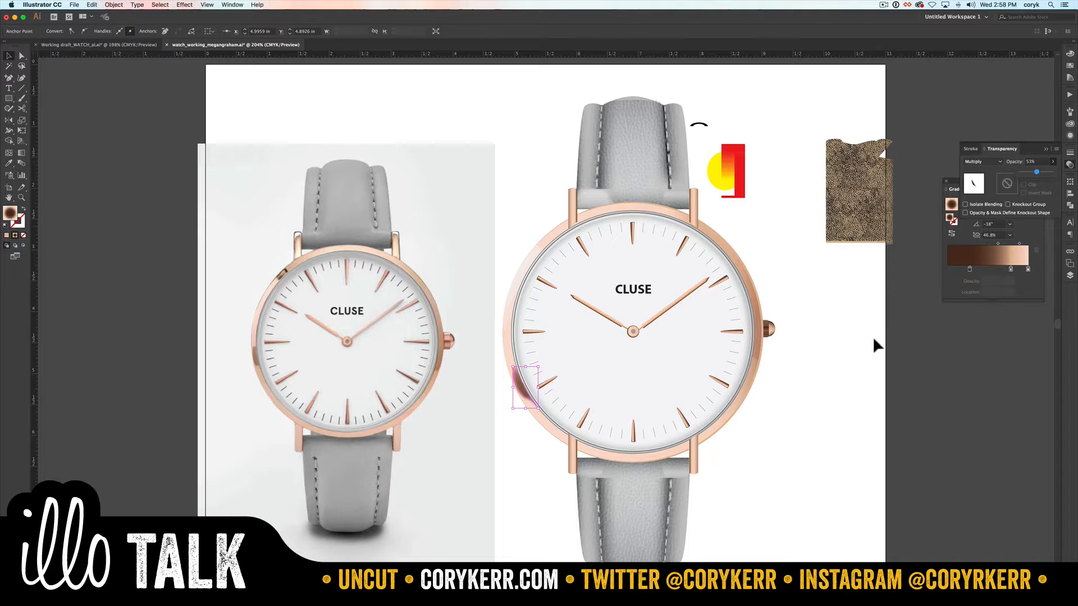
pyautogui.click(858, 346)
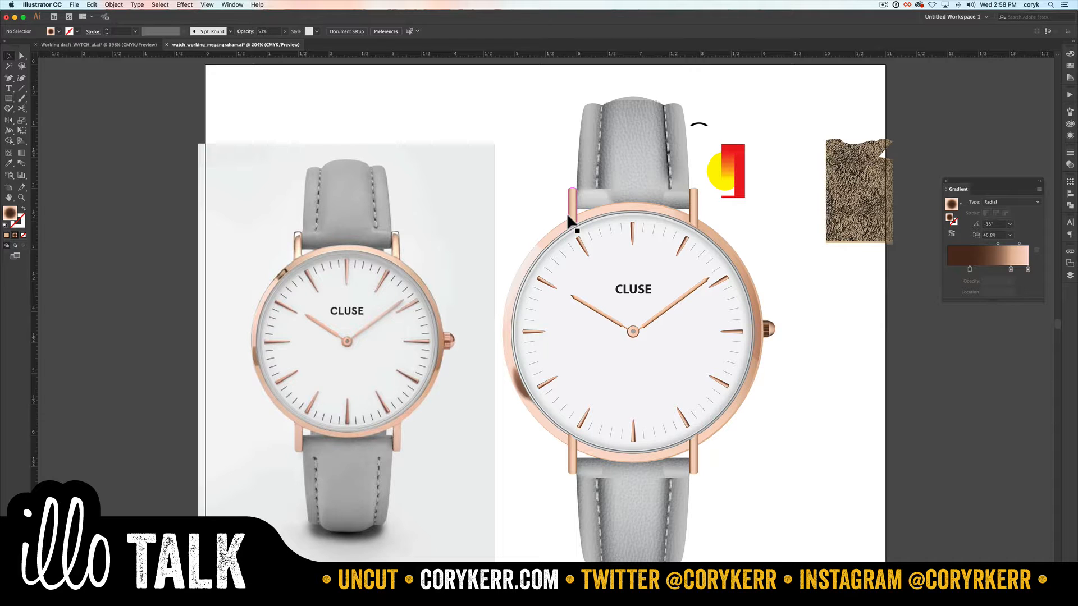
# Step: Select both upper strap lugs and move the Prongs layer below the Watch layer
pyautogui.click(692, 211)
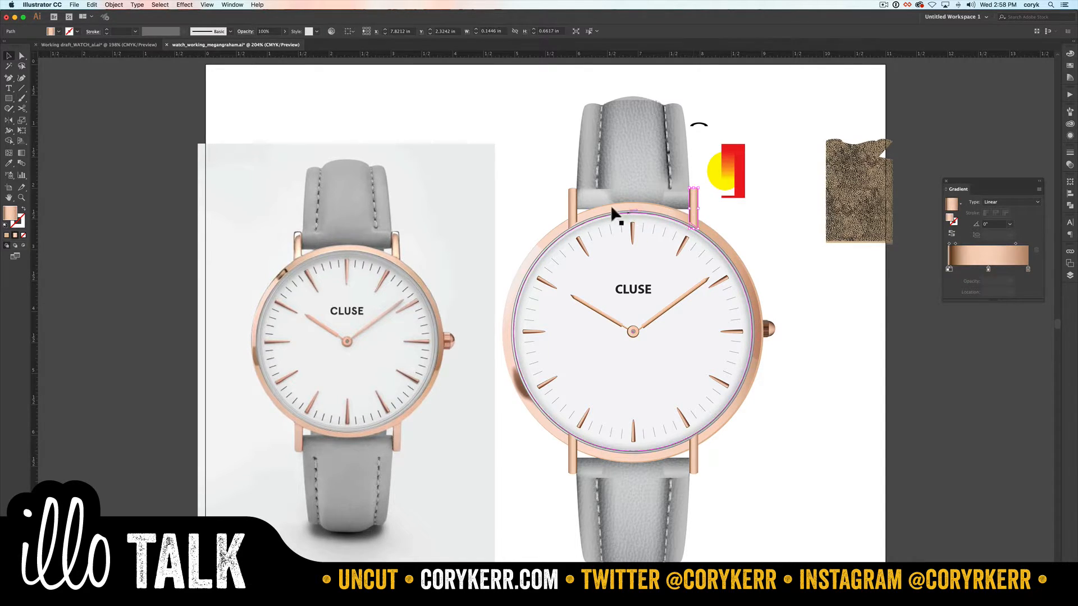
pyautogui.keyDown('shift'); pyautogui.click(565, 206); pyautogui.keyUp('shift')
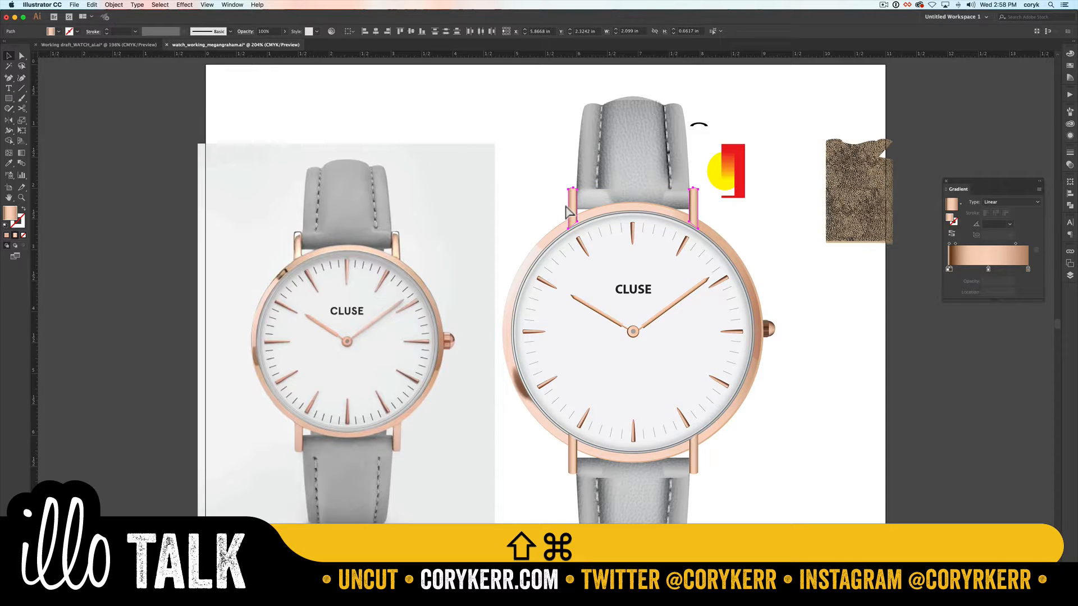
pyautogui.press('shift+super+bracketleft')
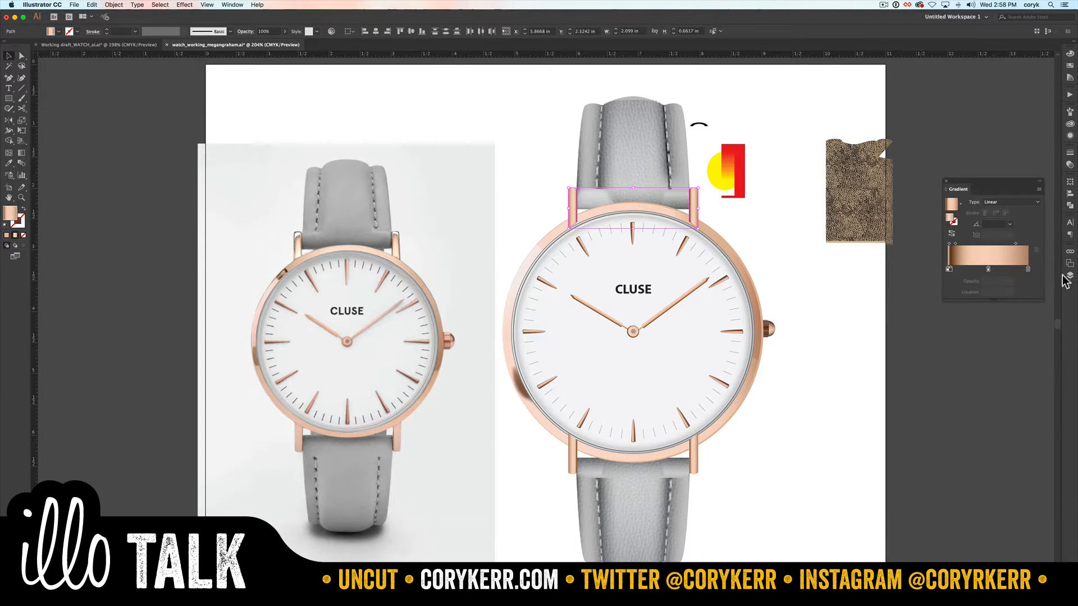
pyautogui.click(1070, 276)
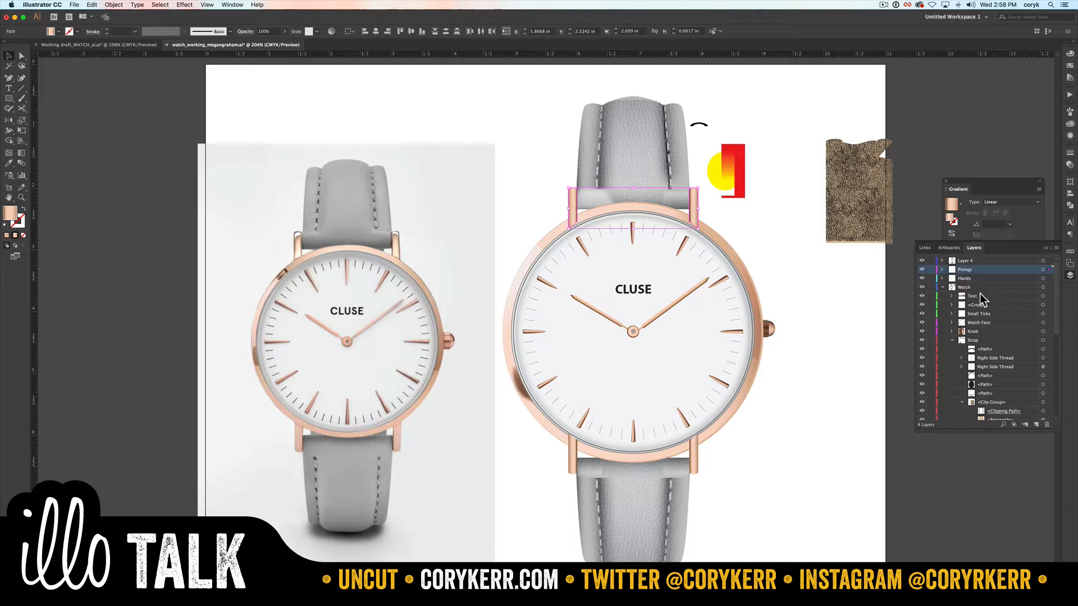
pyautogui.click(941, 287)
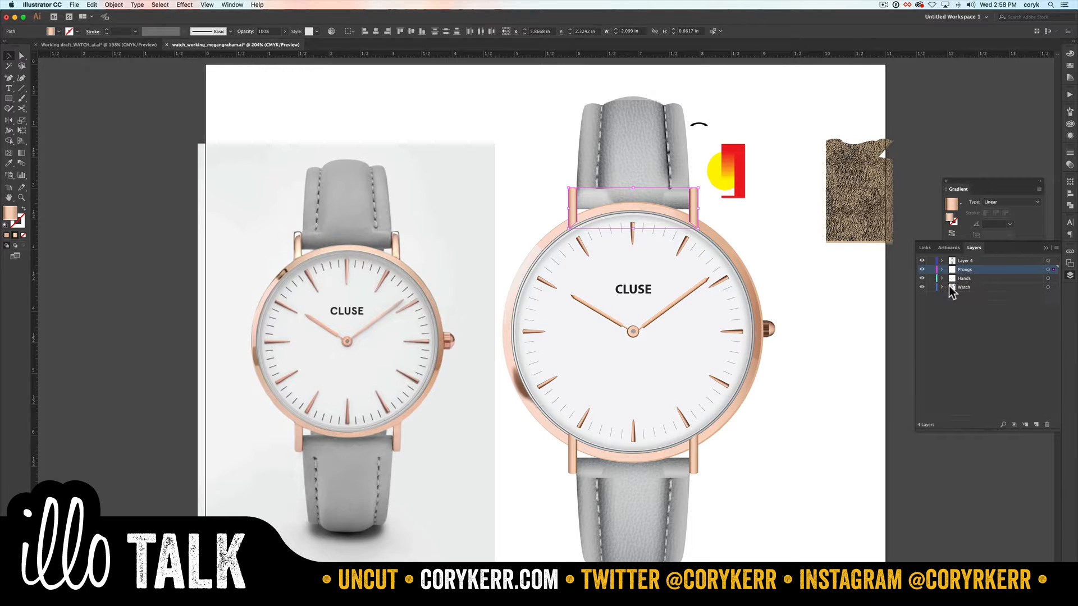
pyautogui.moveTo(974, 269); pyautogui.dragTo(973, 288)
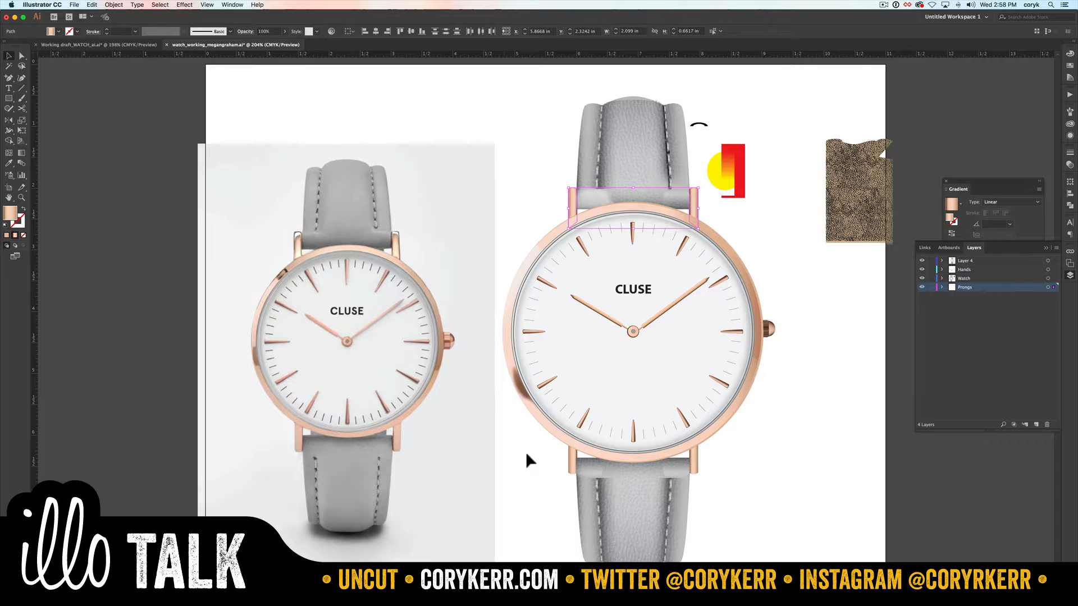
# Step: Paste a copy of the watch-face circle in front and give it the default white fill and 1 pt black stroke
pyautogui.click(640, 373)
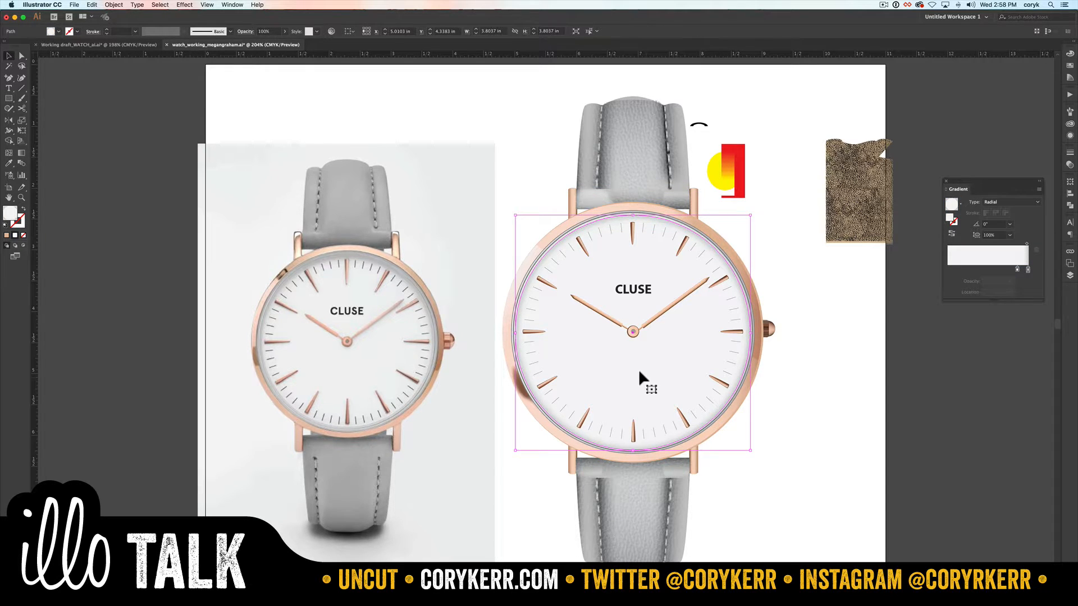
pyautogui.press('super+f')
pyautogui.press('shift+super+bracketright')
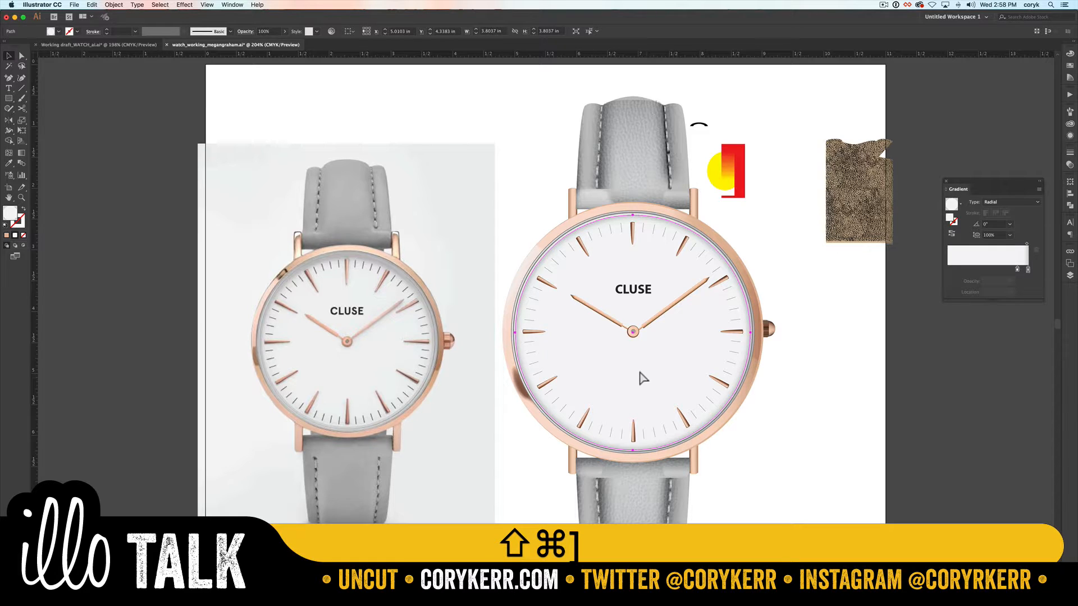
pyautogui.press('shift+super+d')
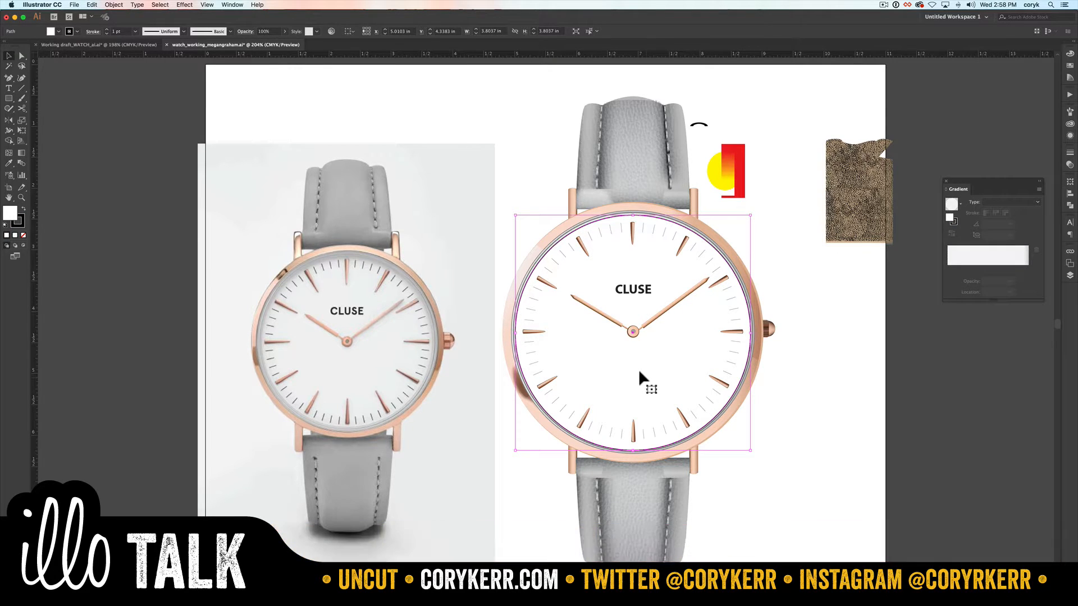
# Step: Create a sublayer named glass inside the Watch layer and place it above the Text sublayer
pyautogui.click(1070, 275)
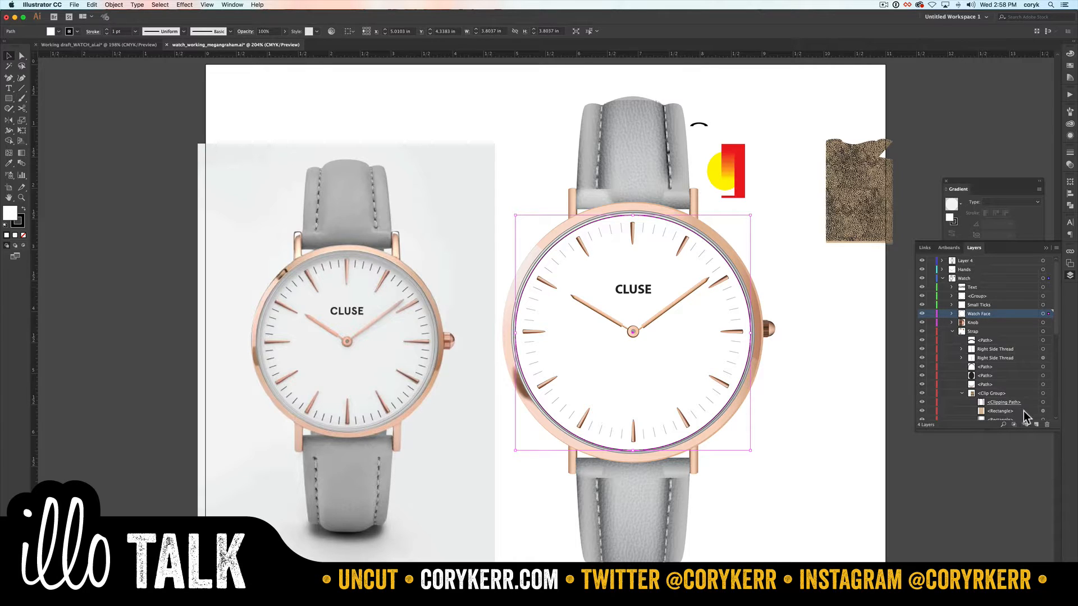
pyautogui.click(1036, 424)
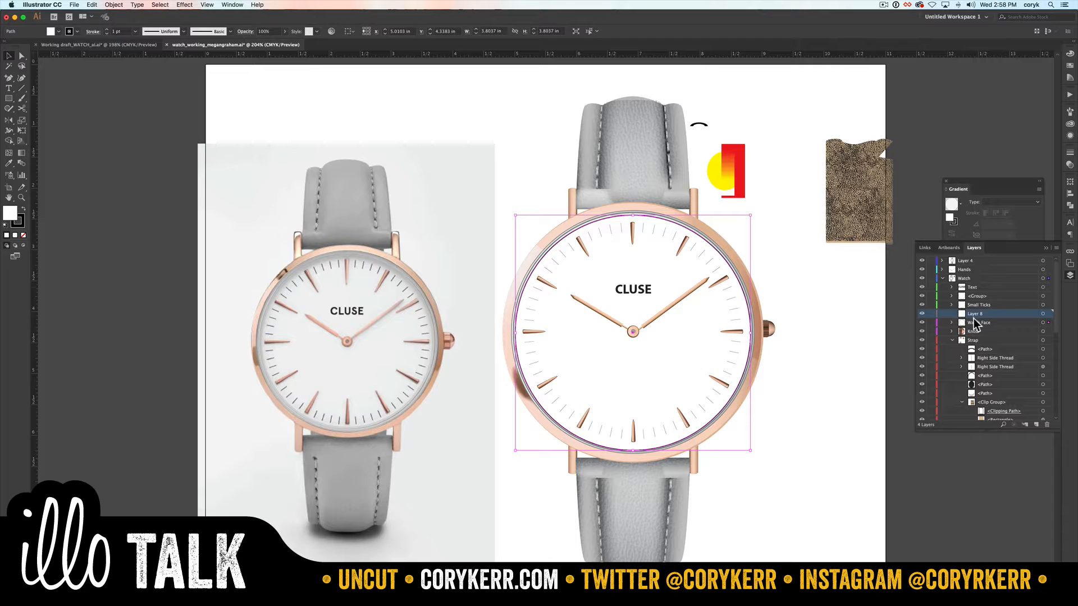
pyautogui.doubleClick(976, 314)
pyautogui.write('glass')
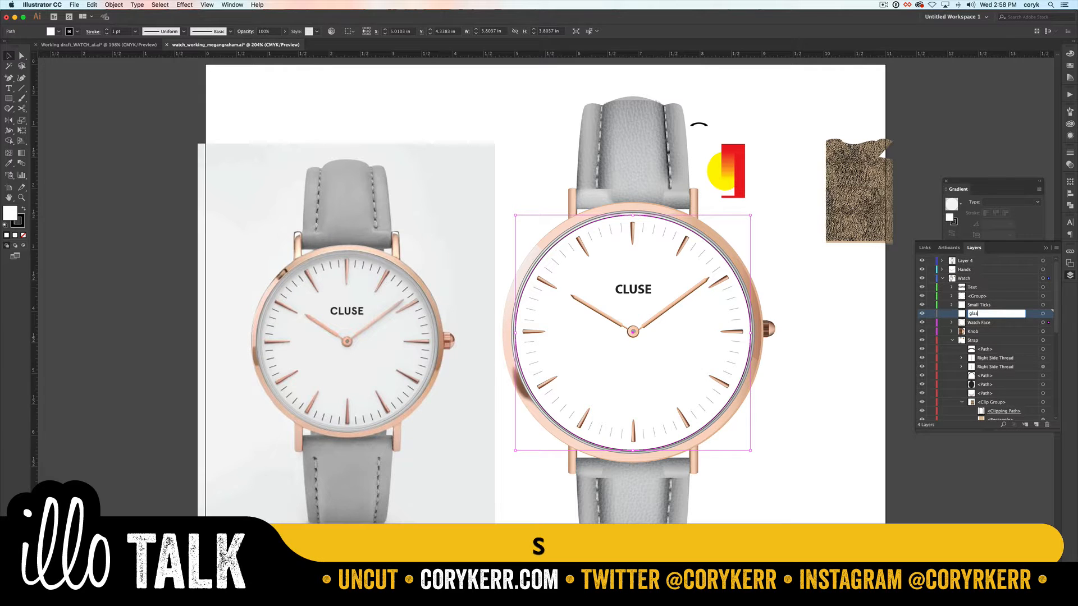
pyautogui.press('Return')
pyautogui.moveTo(992, 312); pyautogui.dragTo(982, 286)
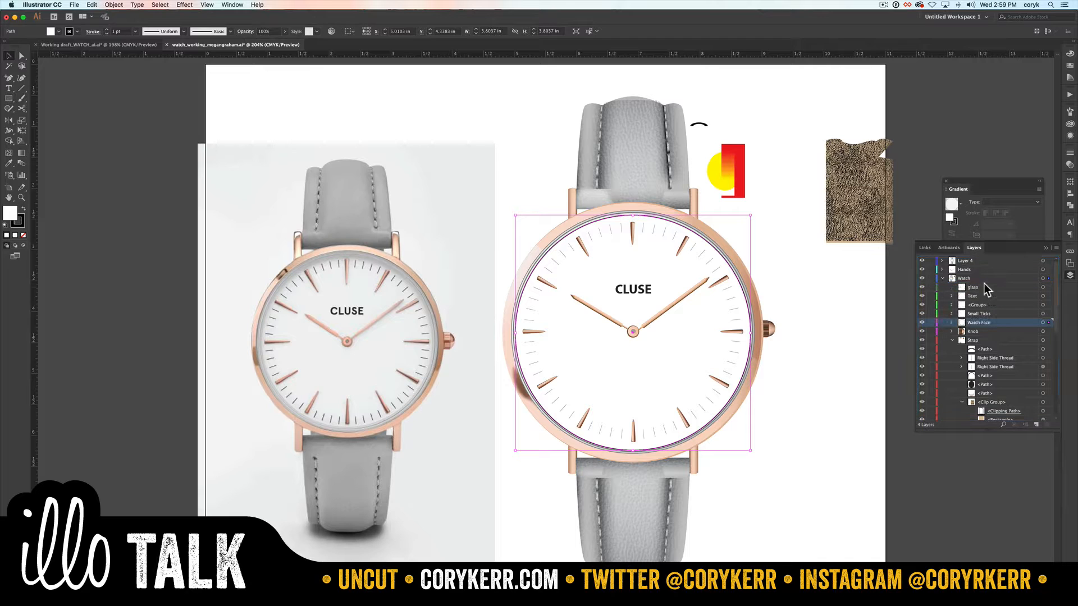
# Step: Move the white circle copy from the Watch Face sublayer into the glass sublayer
pyautogui.click(1070, 275)
pyautogui.click(982, 288)
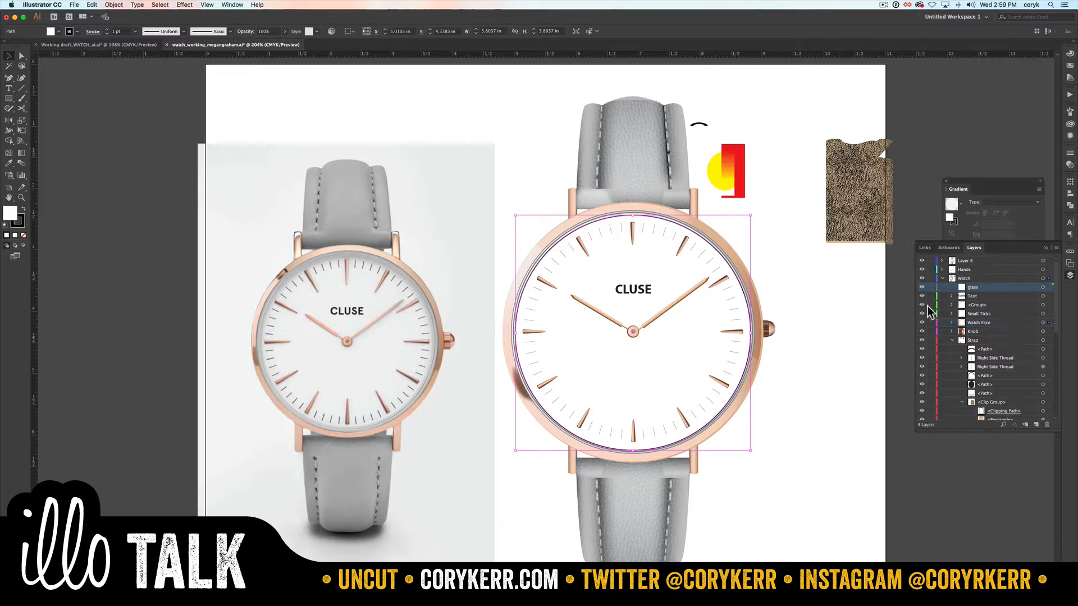
pyautogui.rightClick(678, 348)
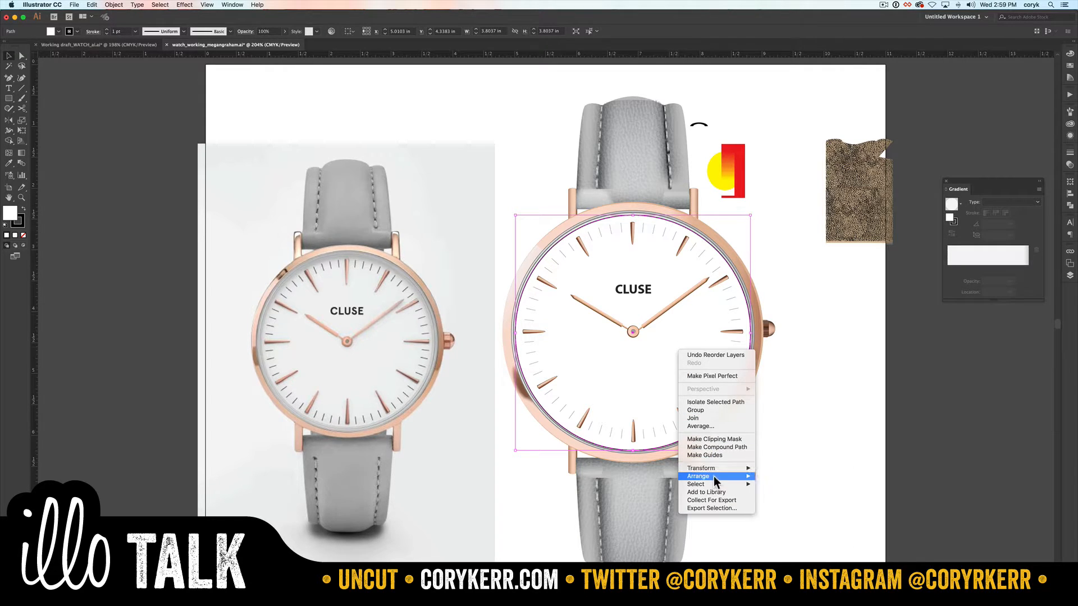
pyautogui.moveTo(713, 476)
pyautogui.click(814, 484)
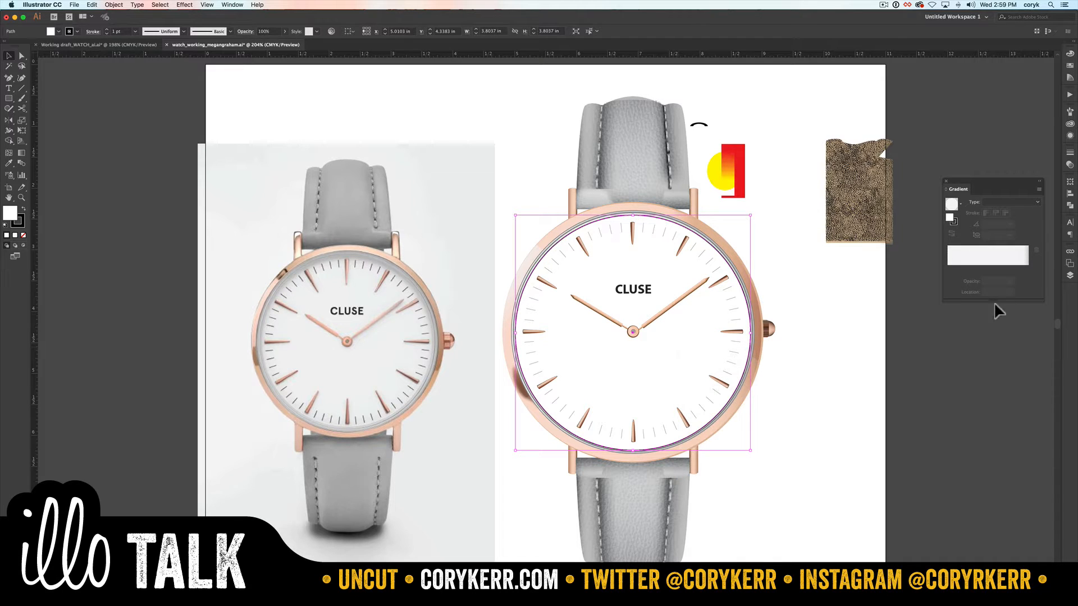
pyautogui.click(1070, 275)
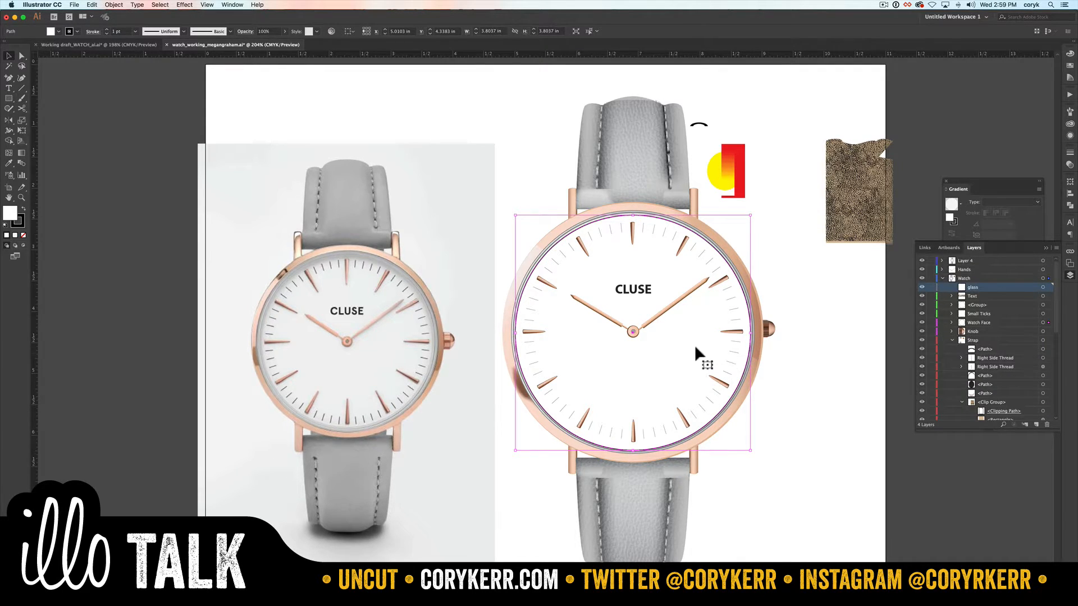
pyautogui.click(950, 322)
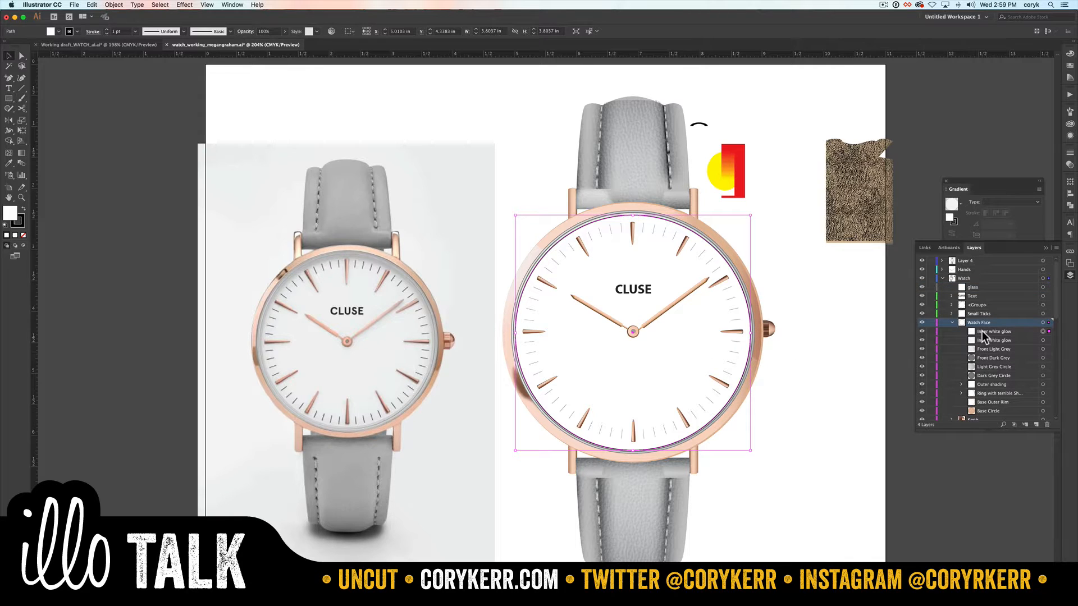
pyautogui.moveTo(982, 331); pyautogui.dragTo(979, 287)
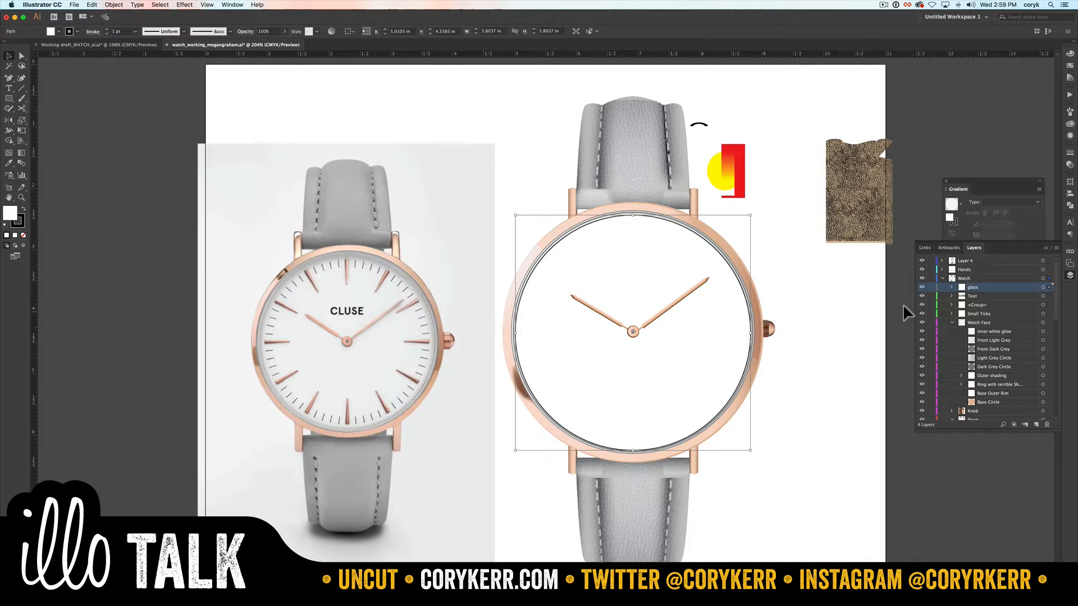
# Step: Remove the glass circle's stroke and show its appearance attributes
pyautogui.press('/')
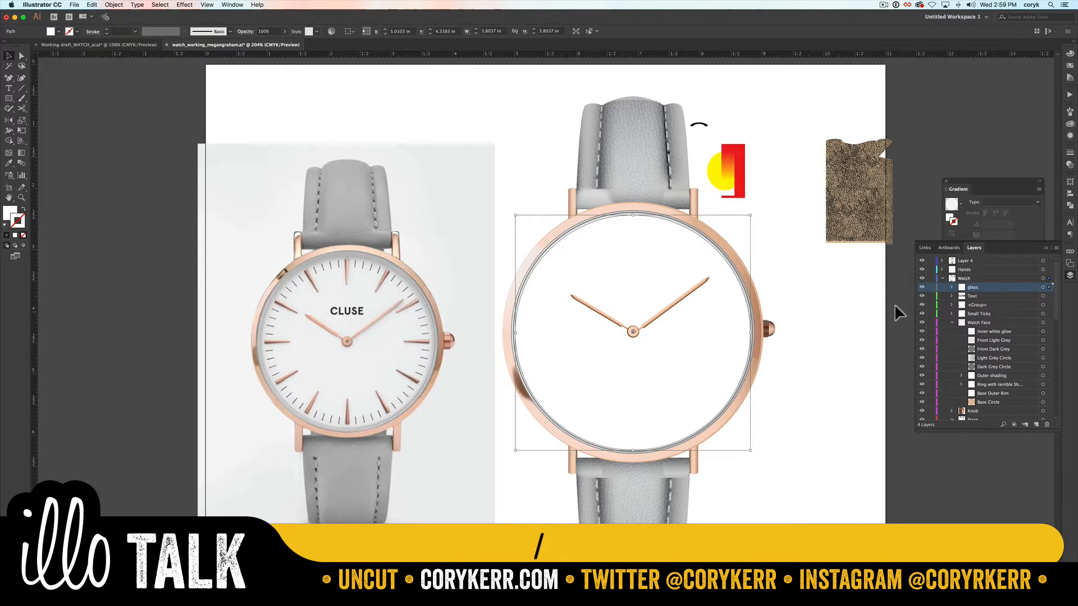
pyautogui.click(1070, 165)
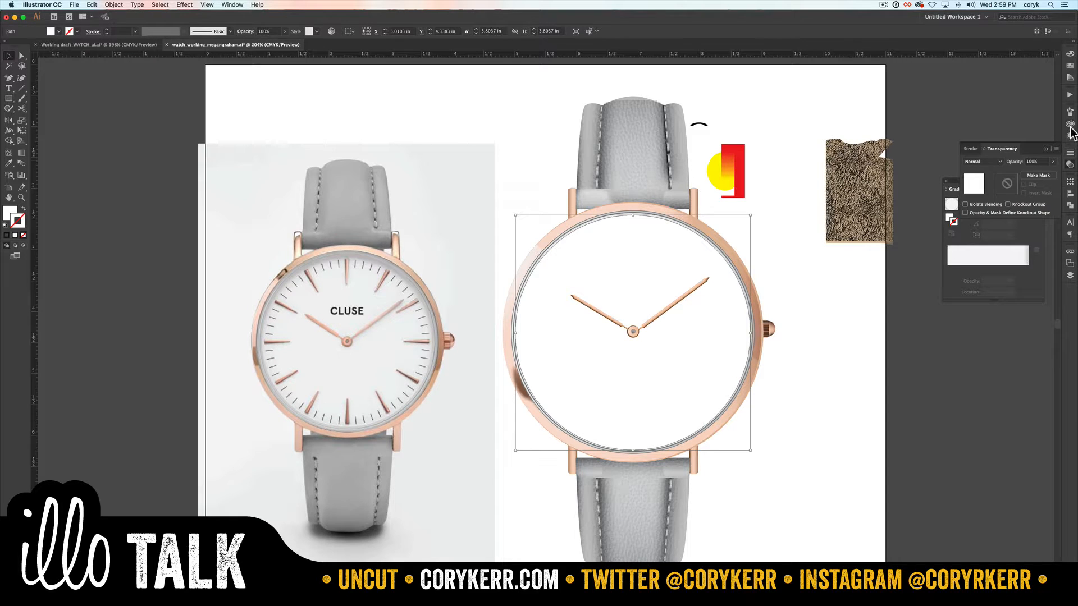
pyautogui.click(1070, 135)
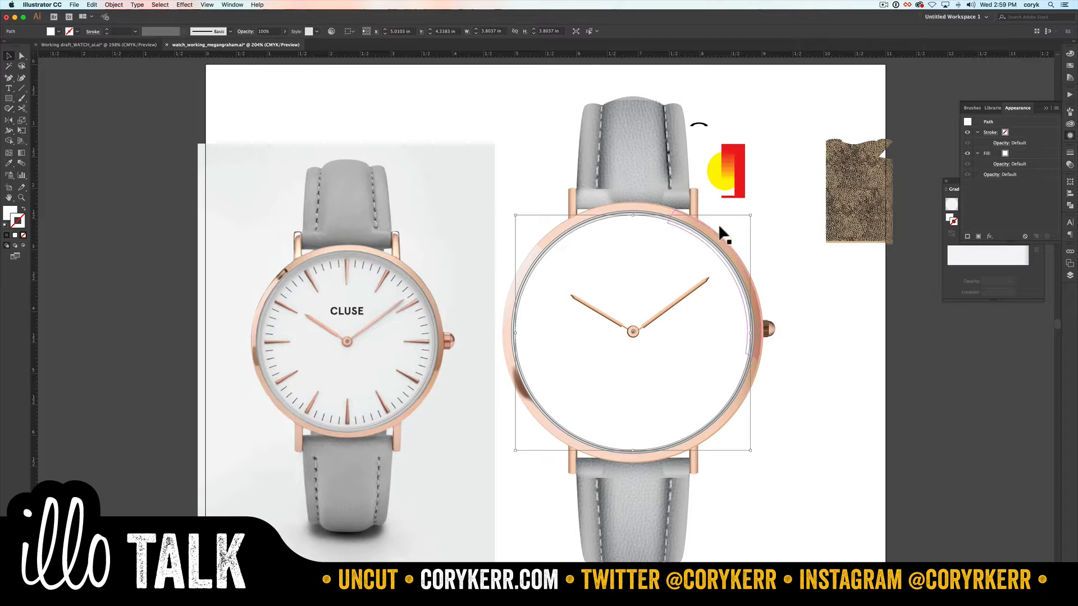
# Step: Scale the glass circle proportionally from its center to about 3.83 in wide, fitting it to the bezel's inner grey ring
pyautogui.moveTo(749, 212); pyautogui.dragTo(747, 215)
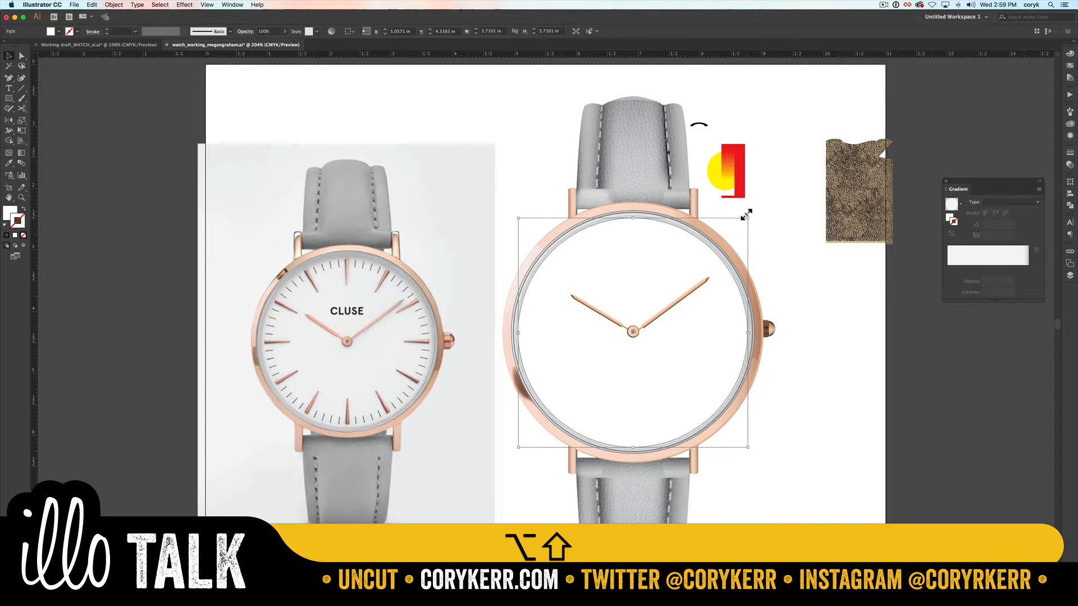
pyautogui.press('z')
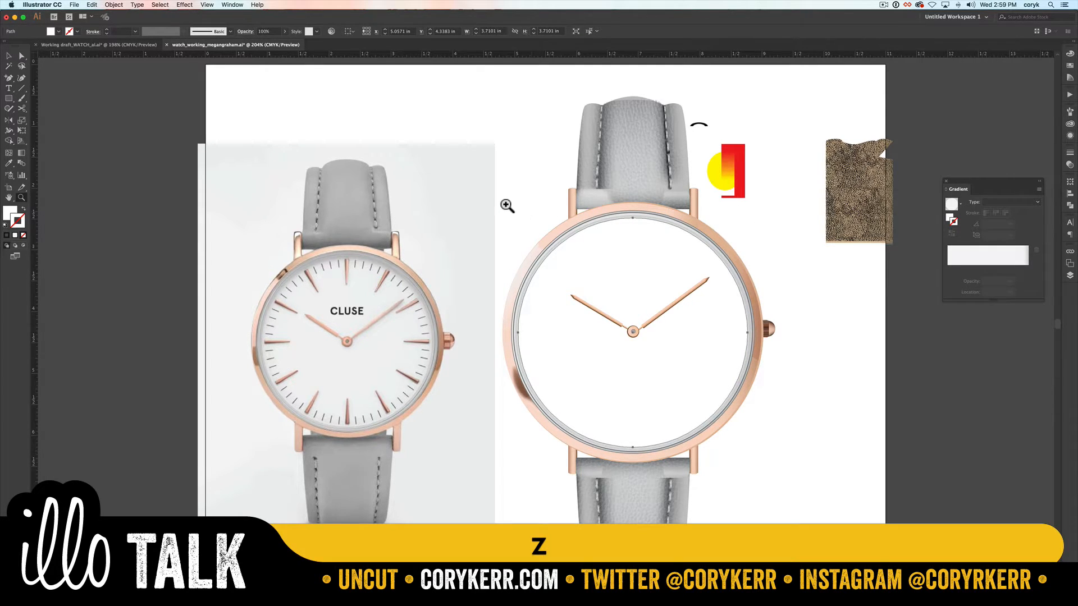
pyautogui.moveTo(705, 260); pyautogui.dragTo(825, 315)
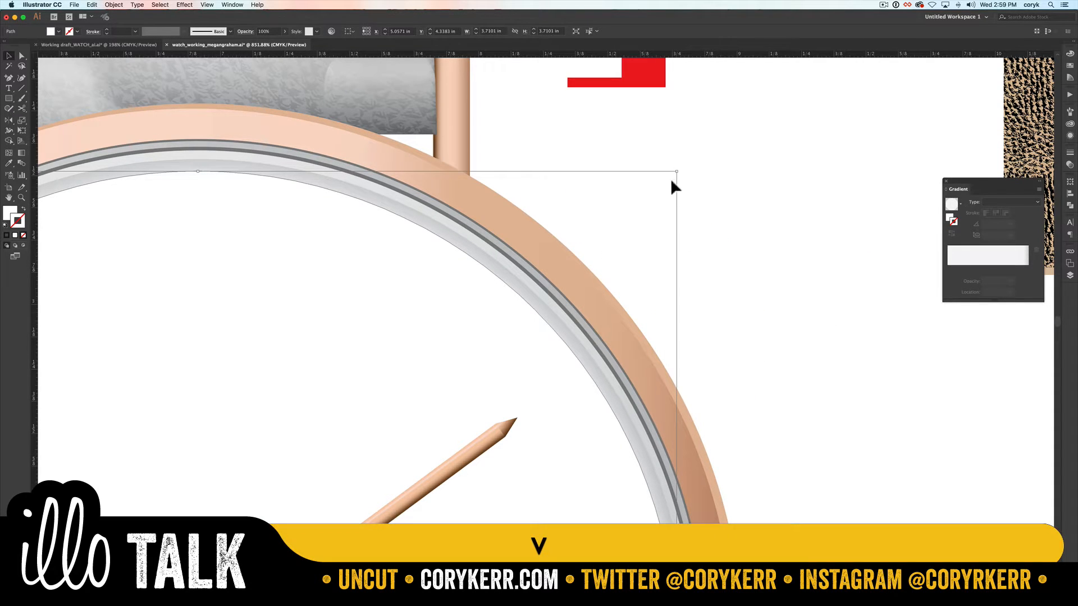
pyautogui.moveTo(676, 171); pyautogui.dragTo(694, 153)
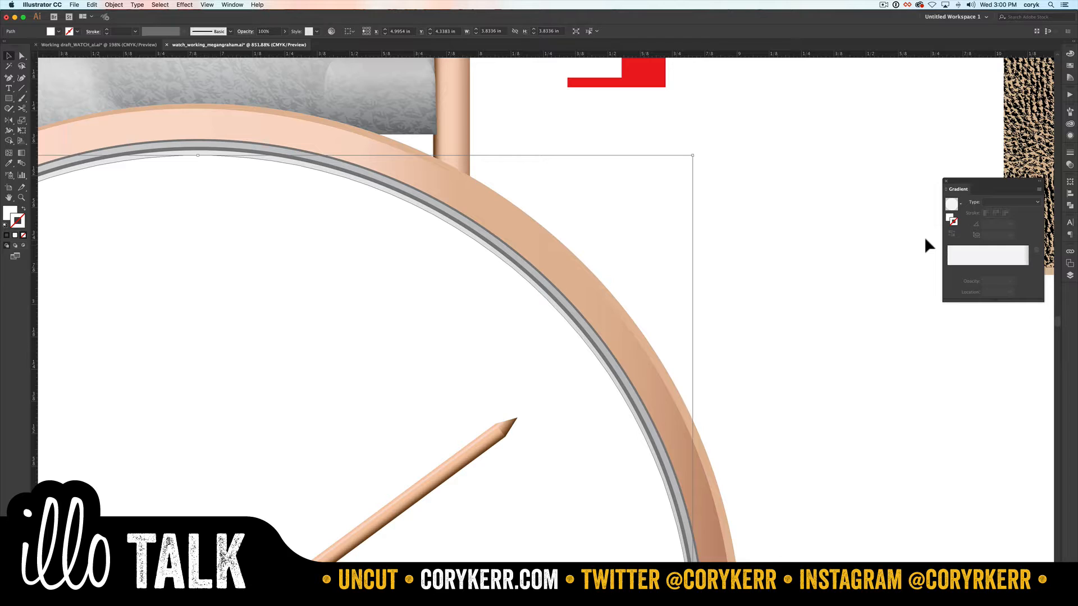
pyautogui.press('super+0')
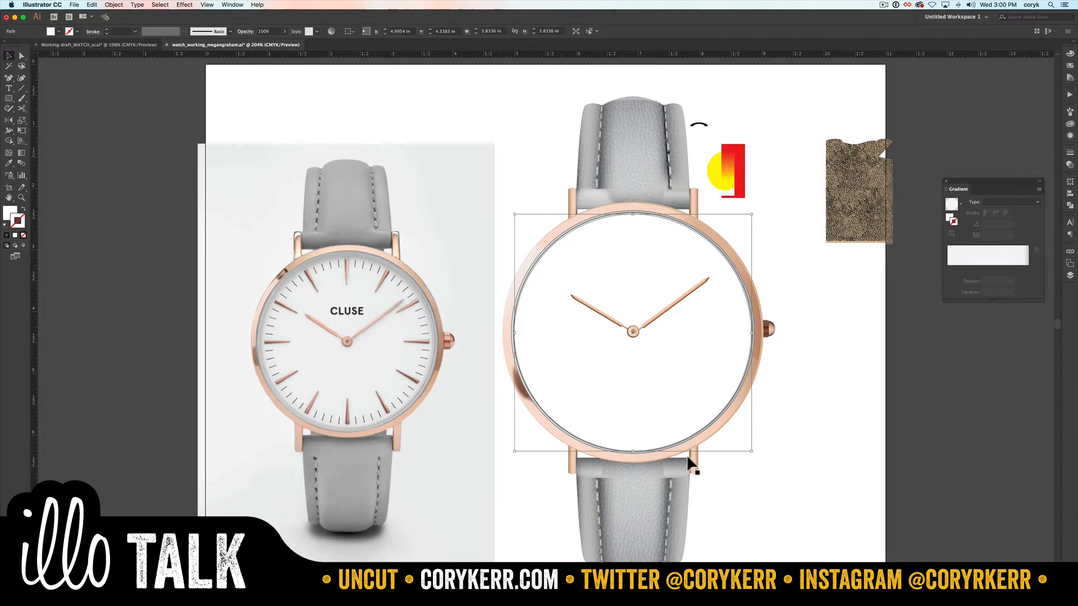
# Step: Draw a diagonal path across the watch face, bow it into a slight curve, and swap its fill and stroke
pyautogui.press('p')
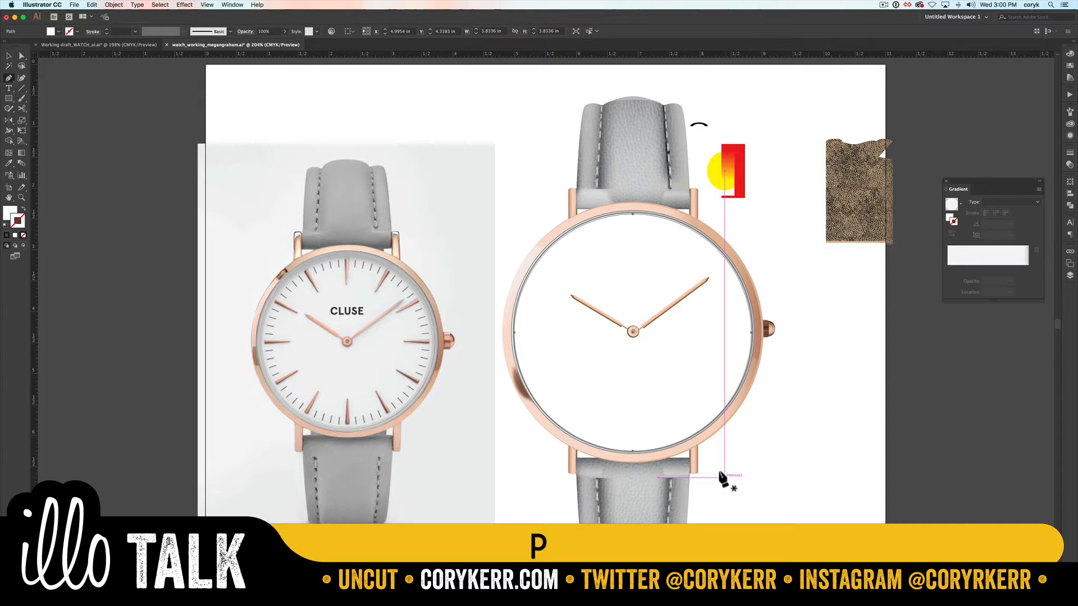
pyautogui.click(546, 176)
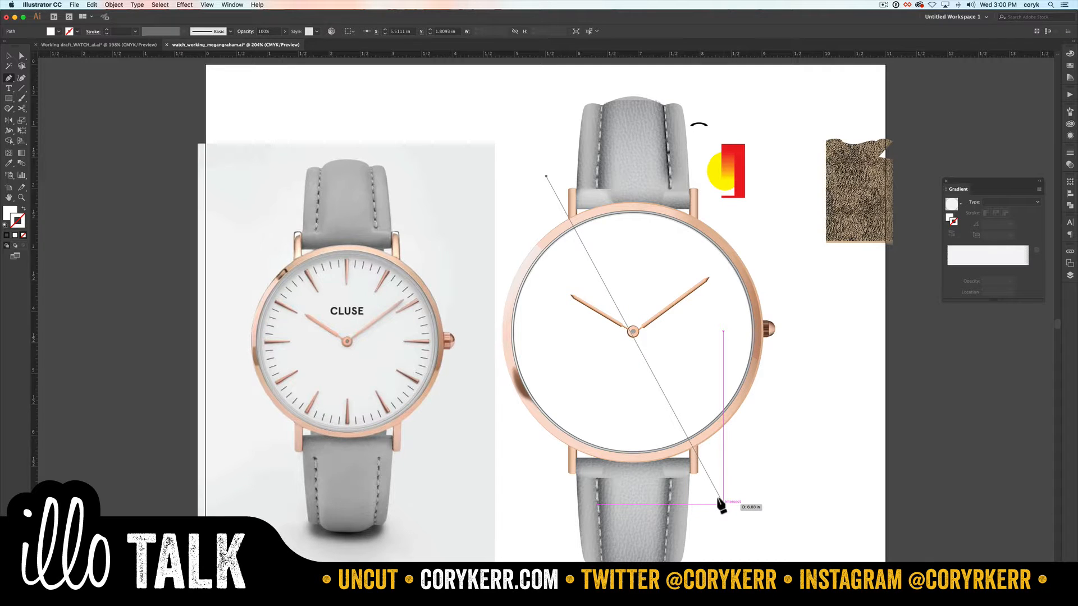
pyautogui.click(723, 504)
pyautogui.hotkey('shift', 'c')
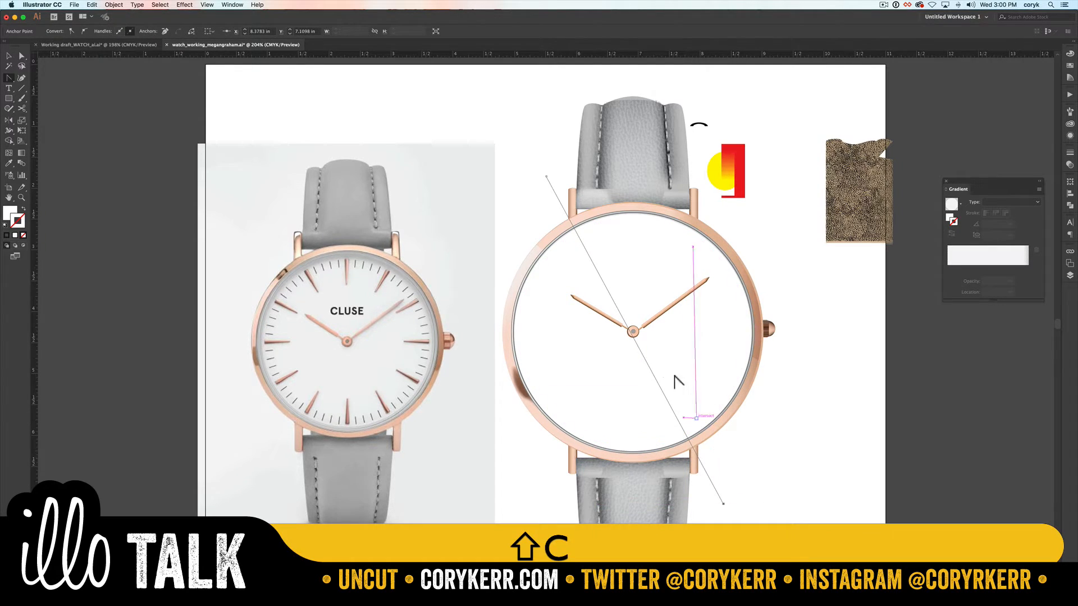
pyautogui.moveTo(645, 362); pyautogui.dragTo(655, 362)
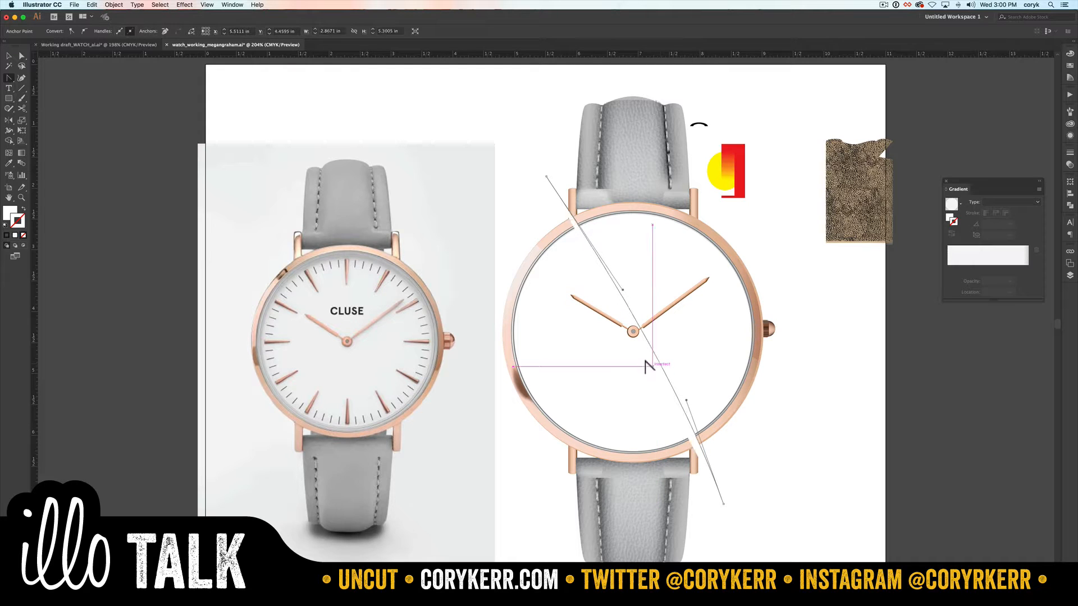
pyautogui.hotkey('shift', 'x')
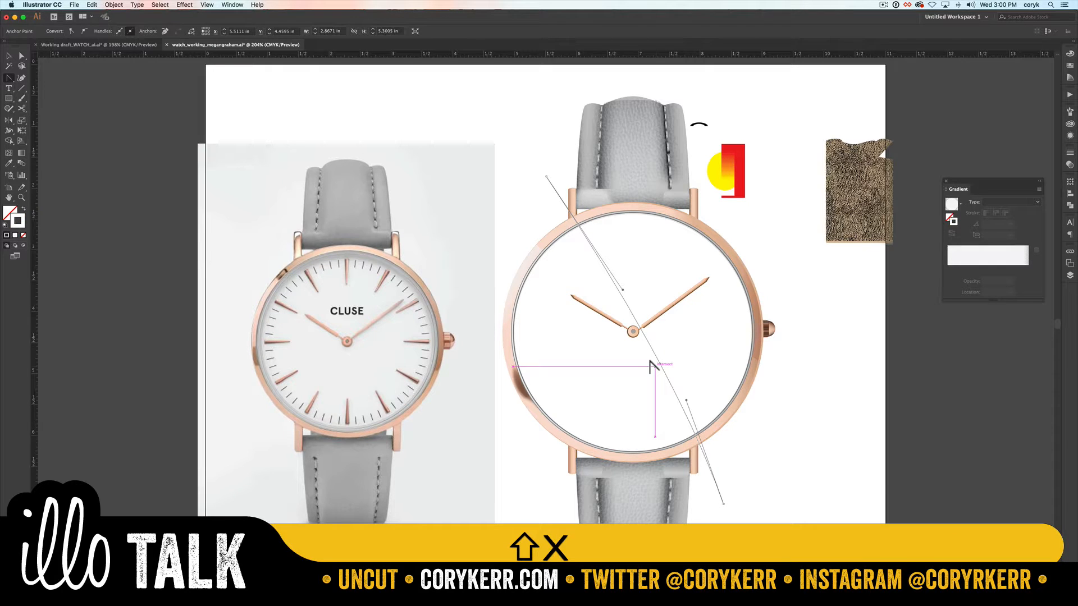
# Step: Split the glass circle along the diagonal curve with Shape Builder, keeping only the upper-right piece and deleting the leftovers
pyautogui.press('v')
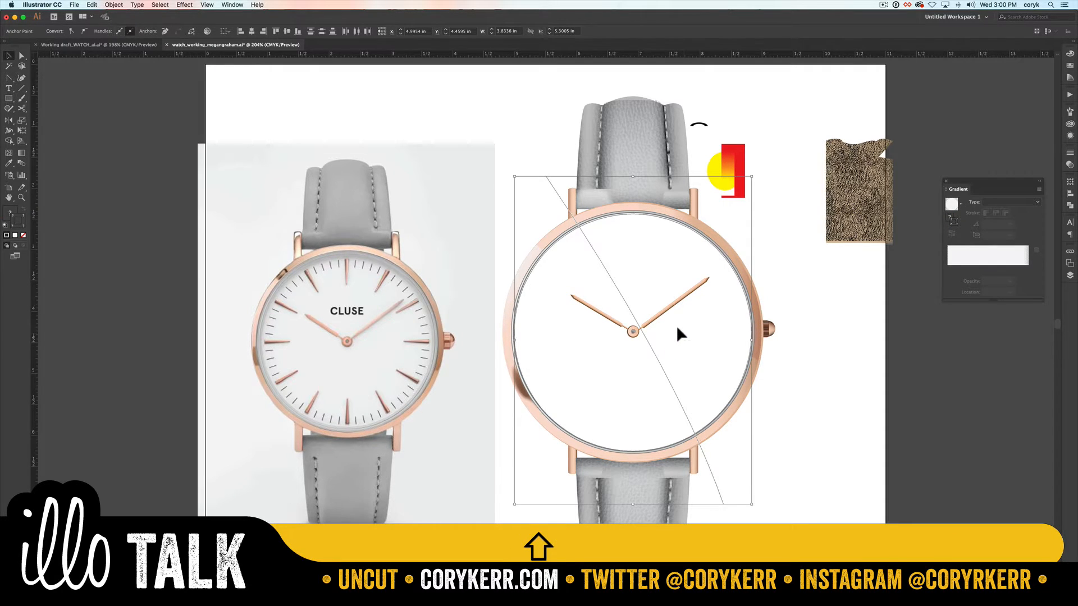
pyautogui.hotkey('shift', 'm')
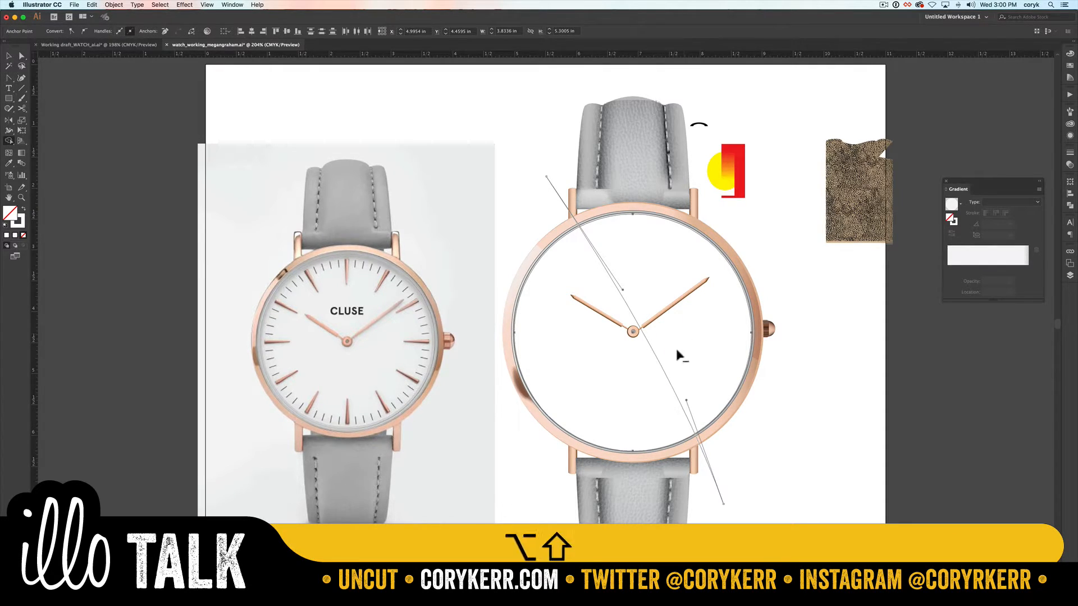
pyautogui.moveTo(745, 459)
pyautogui.mouseDown()
pyautogui.moveTo(611, 477)
pyautogui.moveTo(513, 171)
pyautogui.moveTo(541, 195)
pyautogui.moveTo(599, 178)
pyautogui.mouseUp()
pyautogui.press('a')
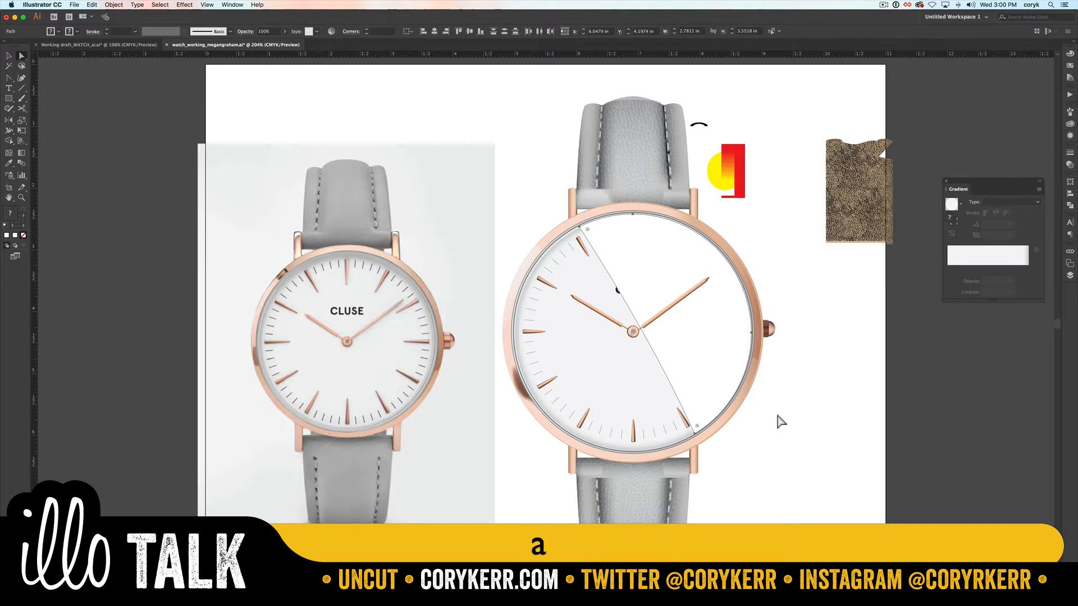
pyautogui.press('v')
pyautogui.click(794, 426)
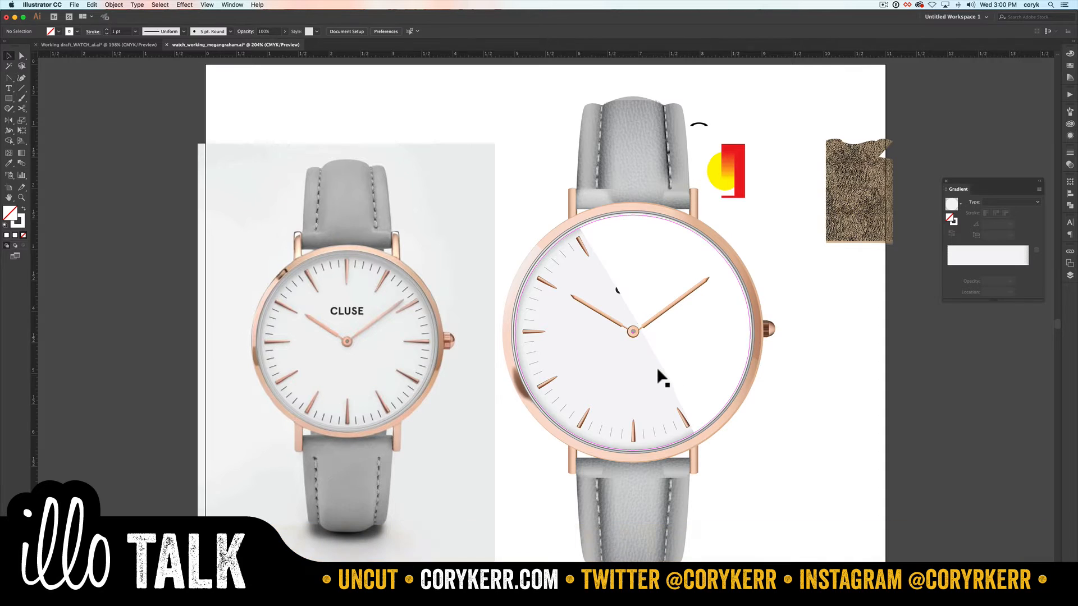
pyautogui.click(657, 366)
pyautogui.press('BackSpace')
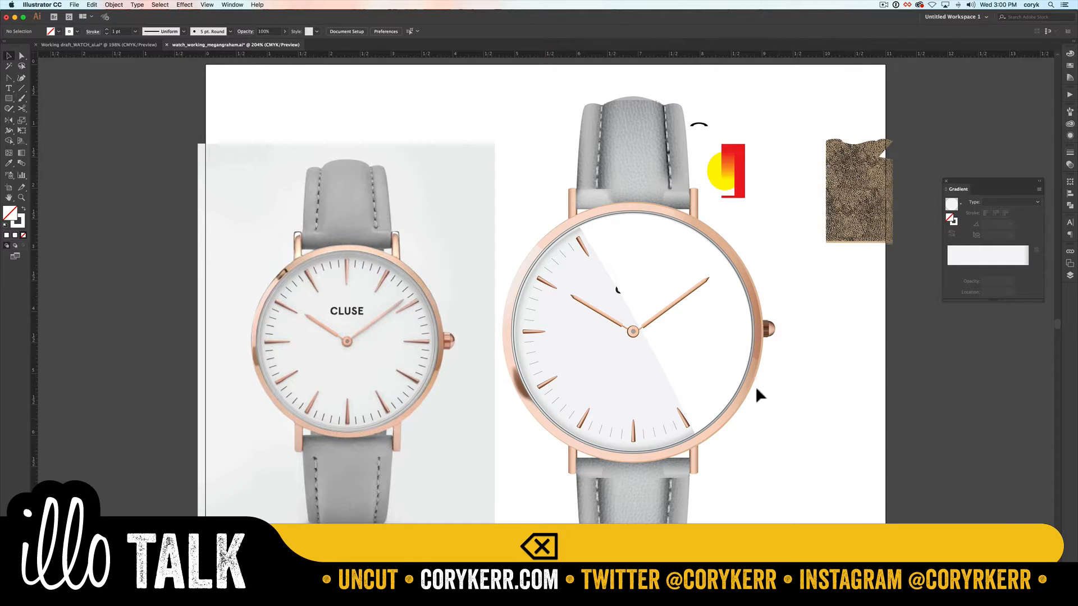
# Step: Move the glass sublayer out of the Watch layer to a top-level layer above Hands
pyautogui.click(691, 340)
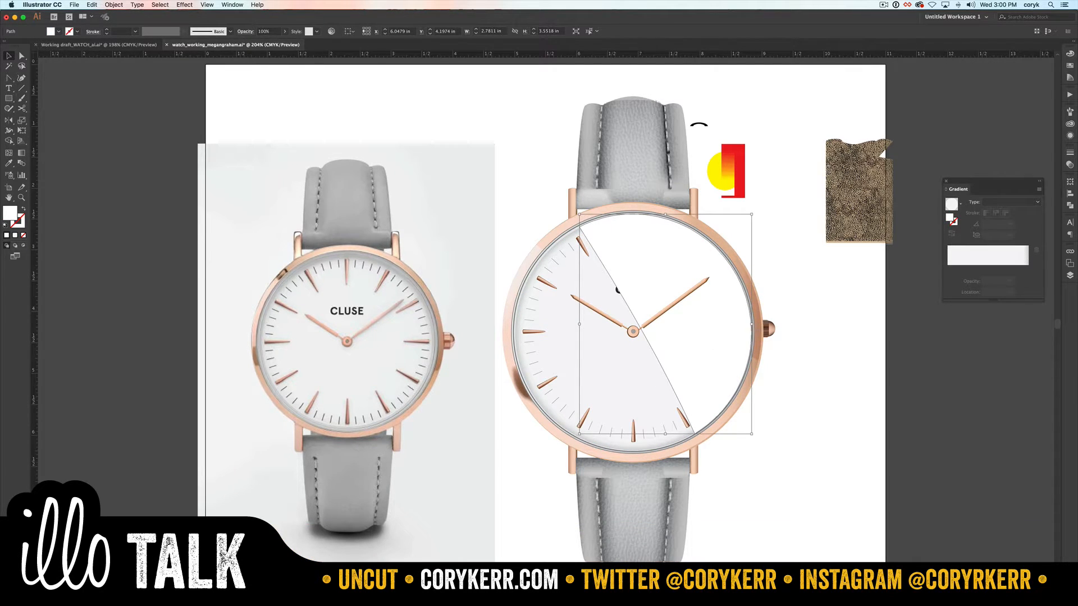
pyautogui.click(1070, 275)
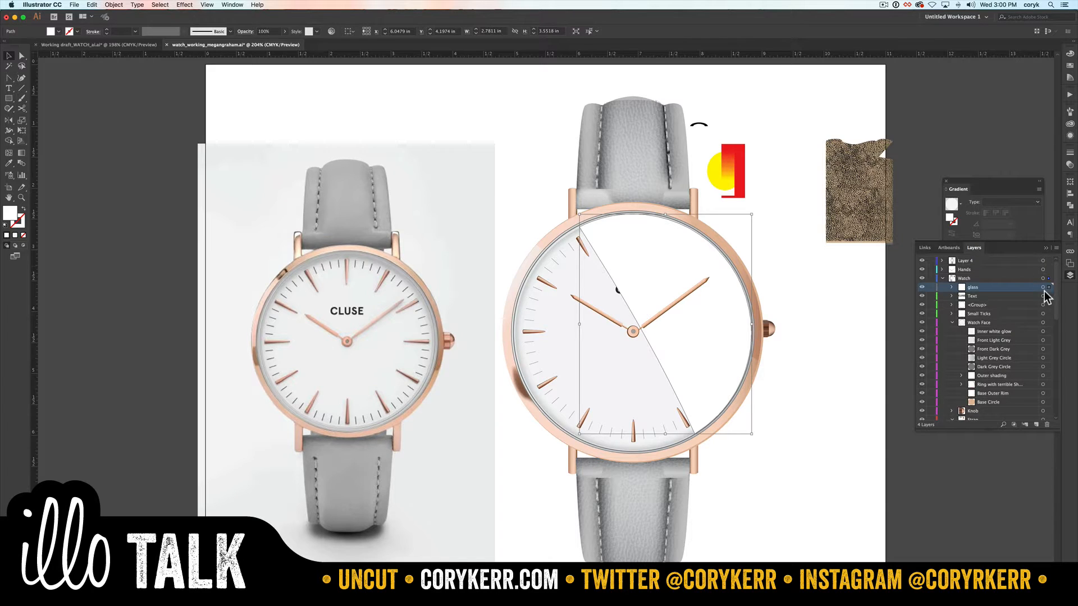
pyautogui.moveTo(972, 287)
pyautogui.mouseDown()
pyautogui.moveTo(965, 274)
pyautogui.moveTo(976, 270)
pyautogui.mouseUp()
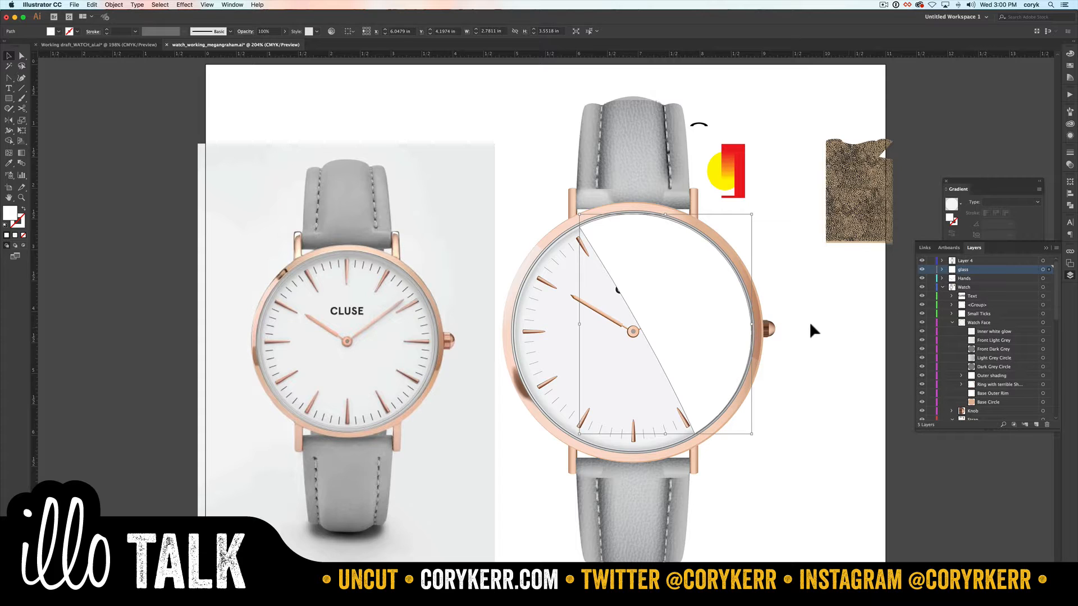
pyautogui.press('F7')
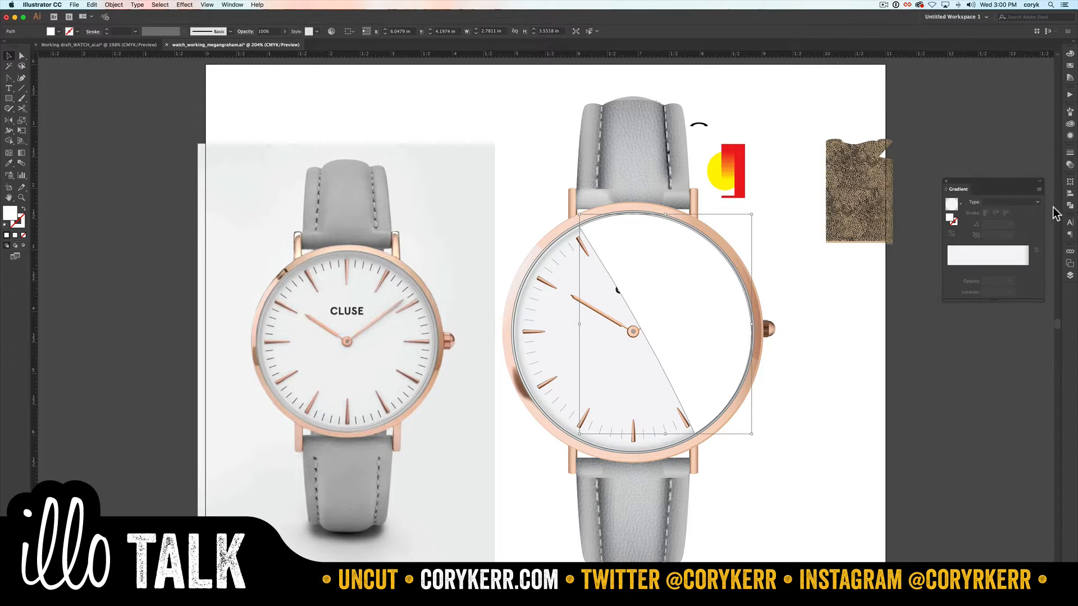
# Step: Try the Screen blend mode on the glass piece, switch it to Overlay, and set its opacity to 79%
pyautogui.click(1070, 165)
pyautogui.click(992, 162)
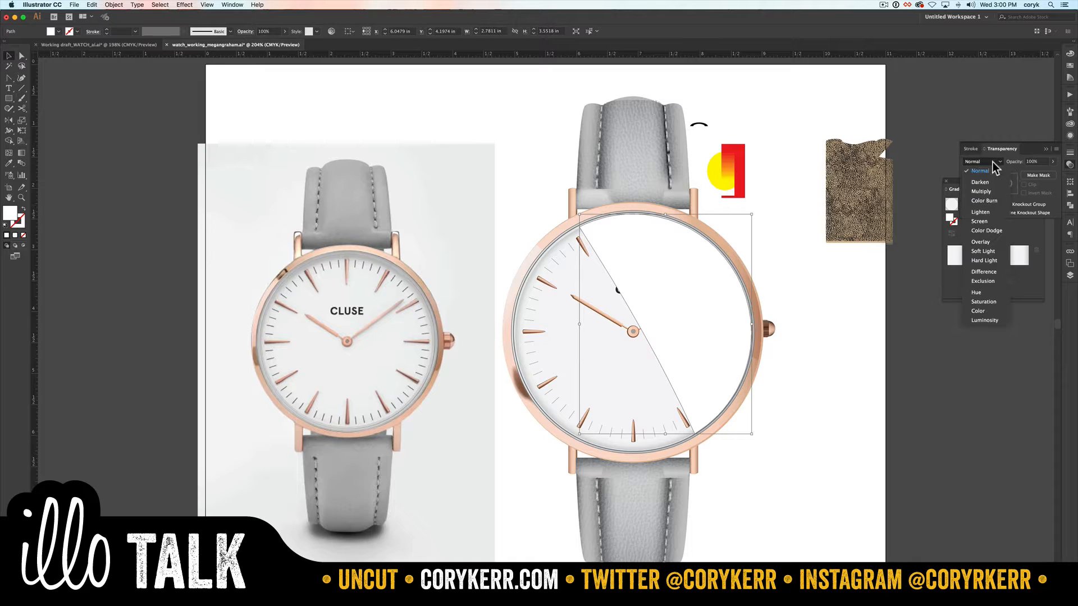
pyautogui.click(985, 220)
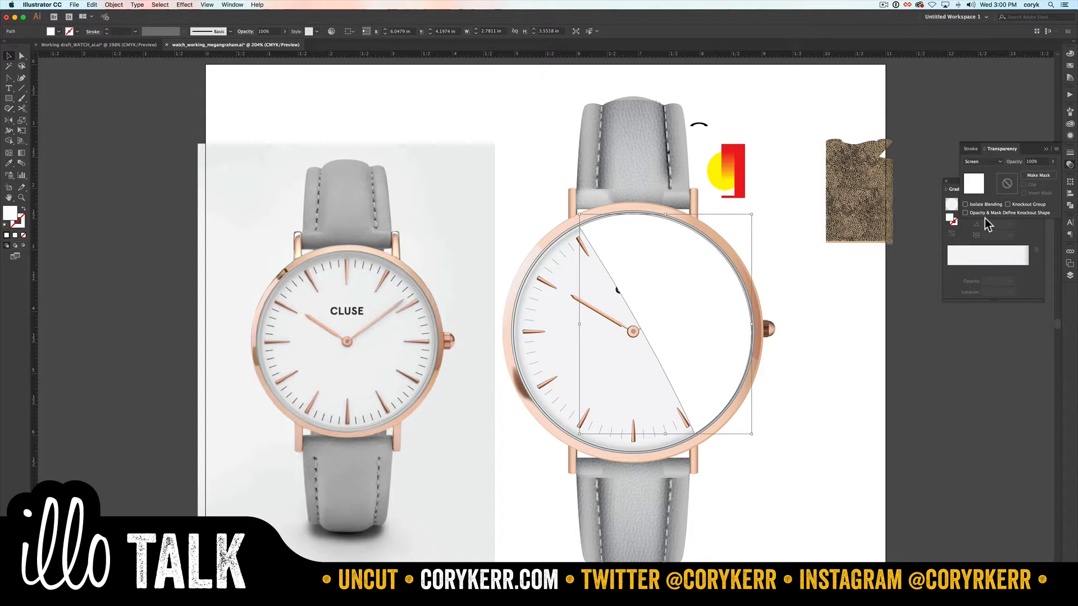
pyautogui.click(989, 162)
pyautogui.click(974, 243)
pyautogui.click(1053, 162)
pyautogui.moveTo(1052, 177); pyautogui.dragTo(1044, 177)
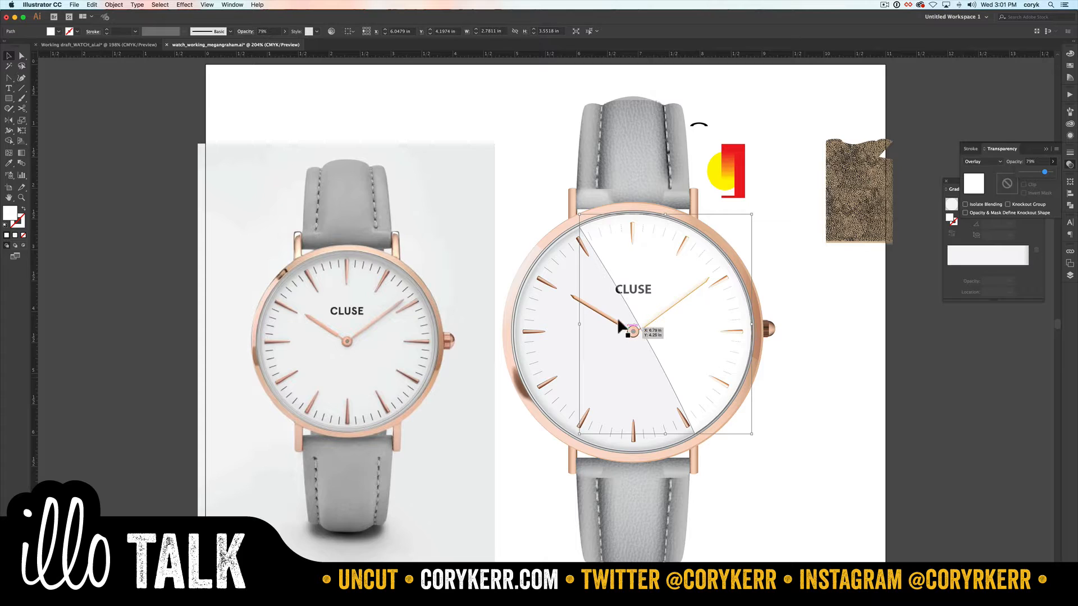
# Step: Fill the glass piece with a linear gradient running diagonally at about -60.8°, parallel to its cut edge
pyautogui.press('g')
pyautogui.press('Return')
pyautogui.press('g')
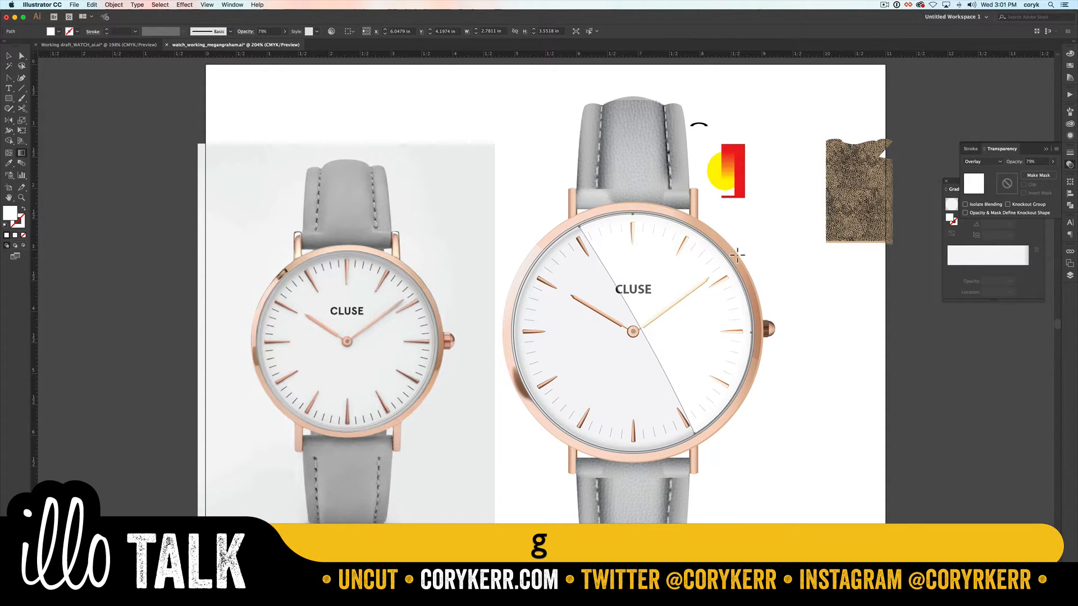
pyautogui.moveTo(607, 254); pyautogui.dragTo(685, 399)
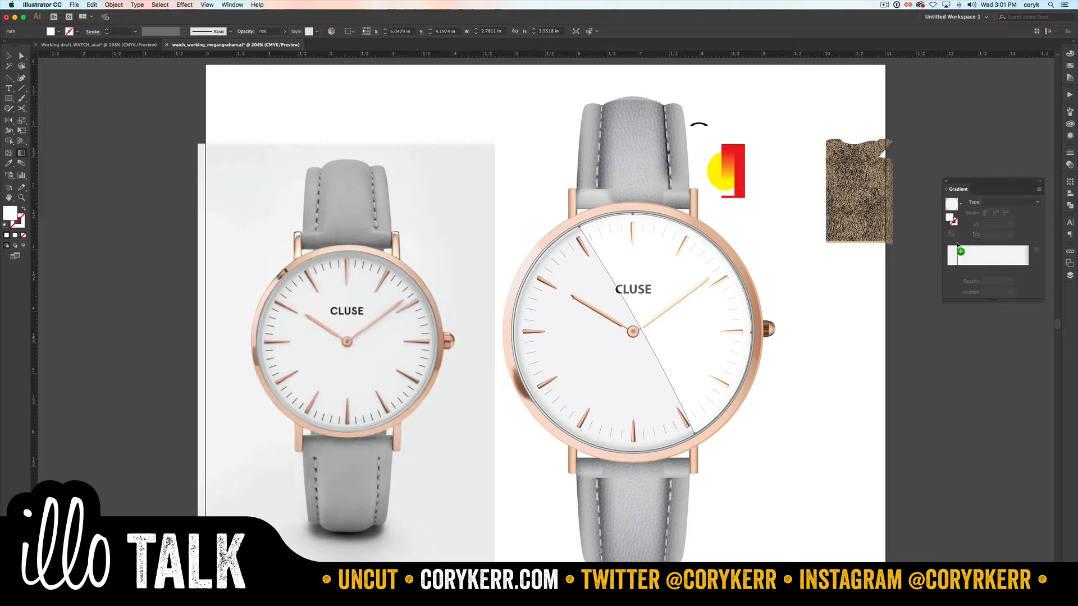
pyautogui.click(960, 256)
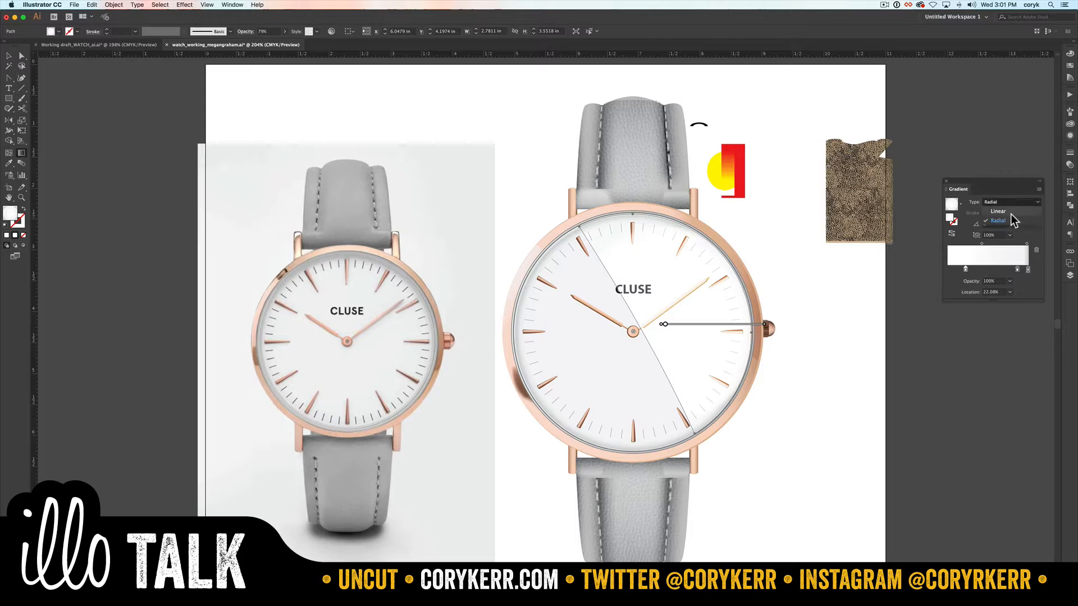
pyautogui.click(1010, 213)
pyautogui.moveTo(599, 245)
pyautogui.mouseDown()
pyautogui.moveTo(682, 382)
pyautogui.moveTo(689, 414)
pyautogui.mouseUp()
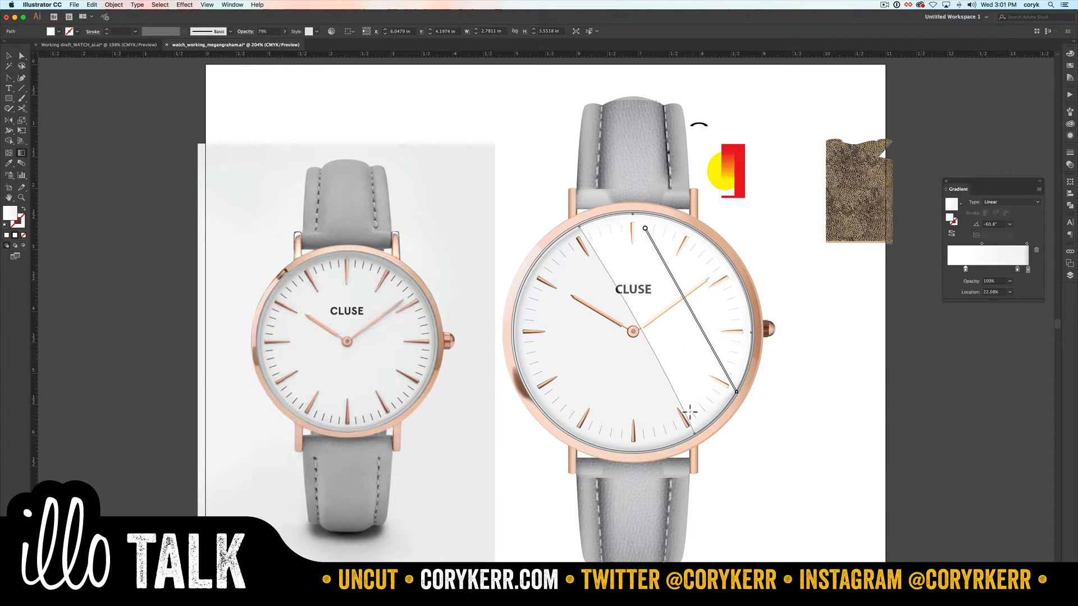
pyautogui.moveTo(728, 380)
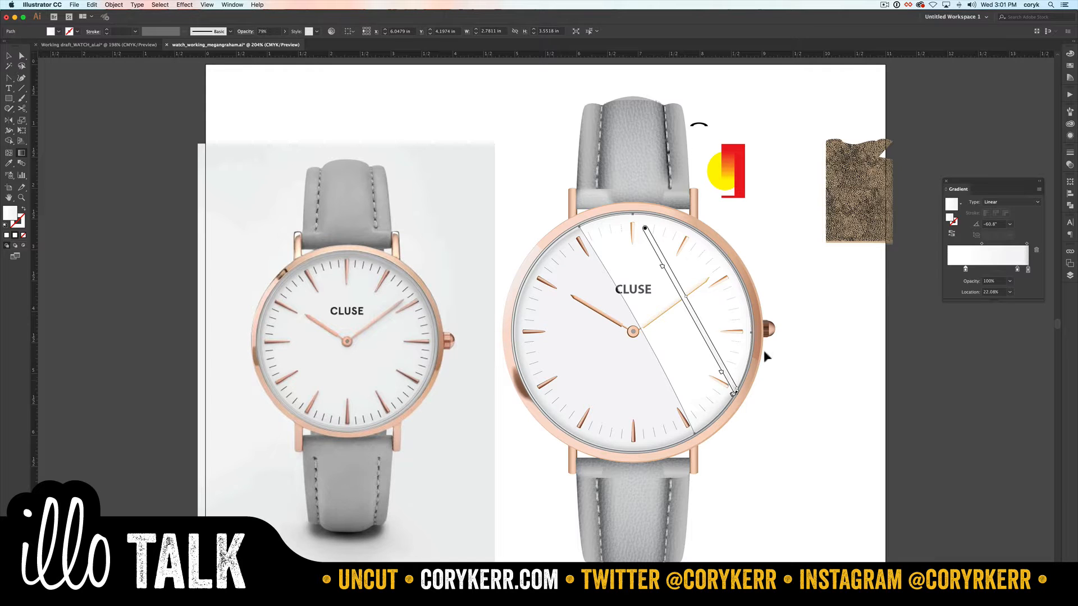
# Step: Reduce the gradient to two cyan stops and set the end stop's opacity to 0%
pyautogui.doubleClick(965, 269)
pyautogui.moveTo(961, 301); pyautogui.dragTo(1027, 283)
pyautogui.click(966, 269)
pyautogui.click(1019, 270)
pyautogui.click(1009, 281)
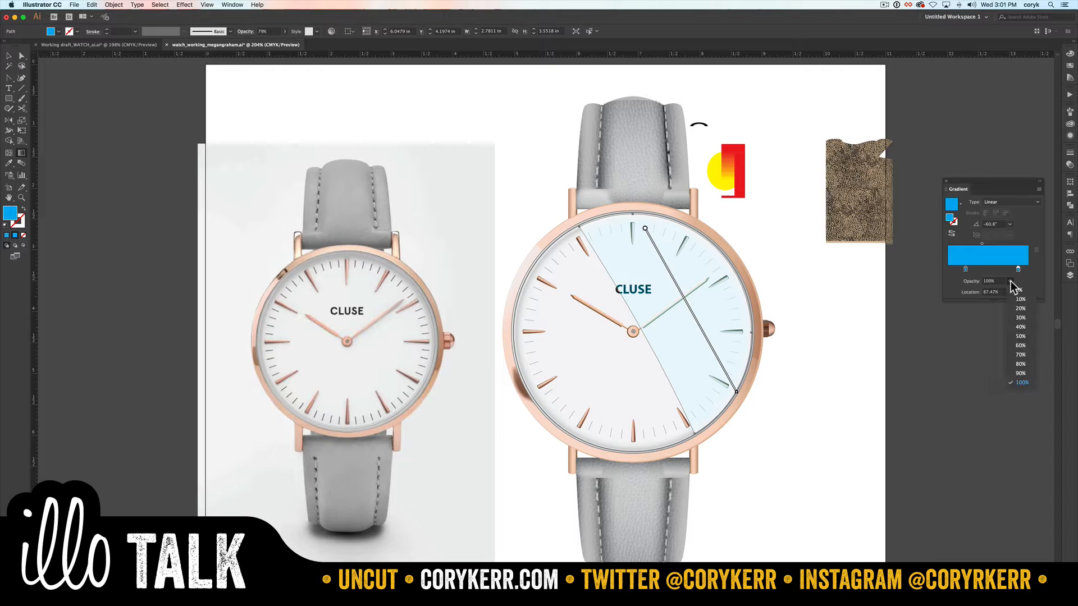
pyautogui.click(1017, 287)
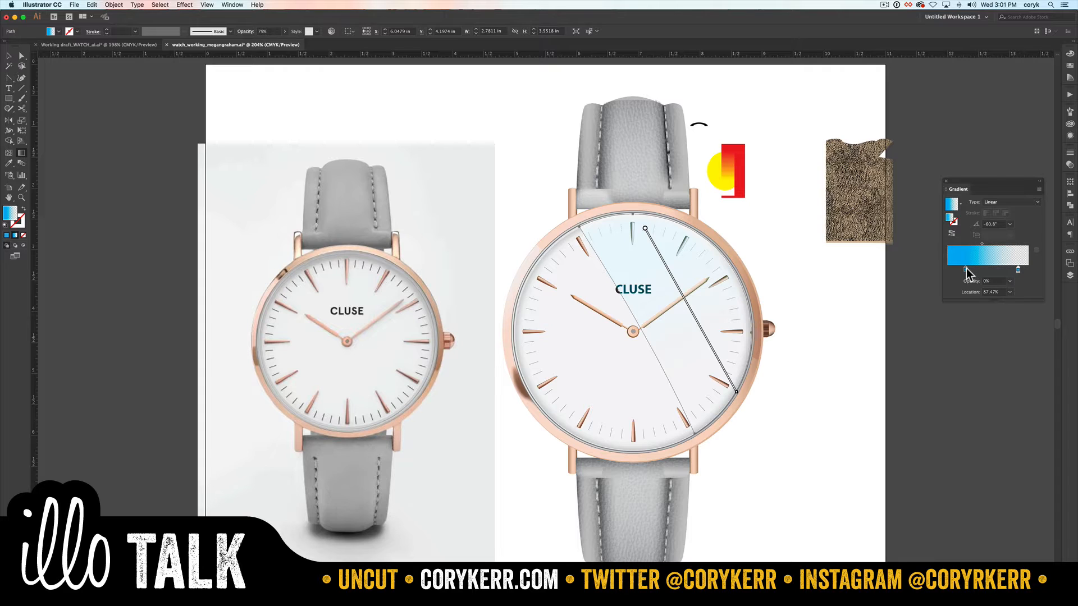
# Step: Return the glass piece's blend mode to Normal and deselect it
pyautogui.click(1018, 270)
pyautogui.click(1070, 166)
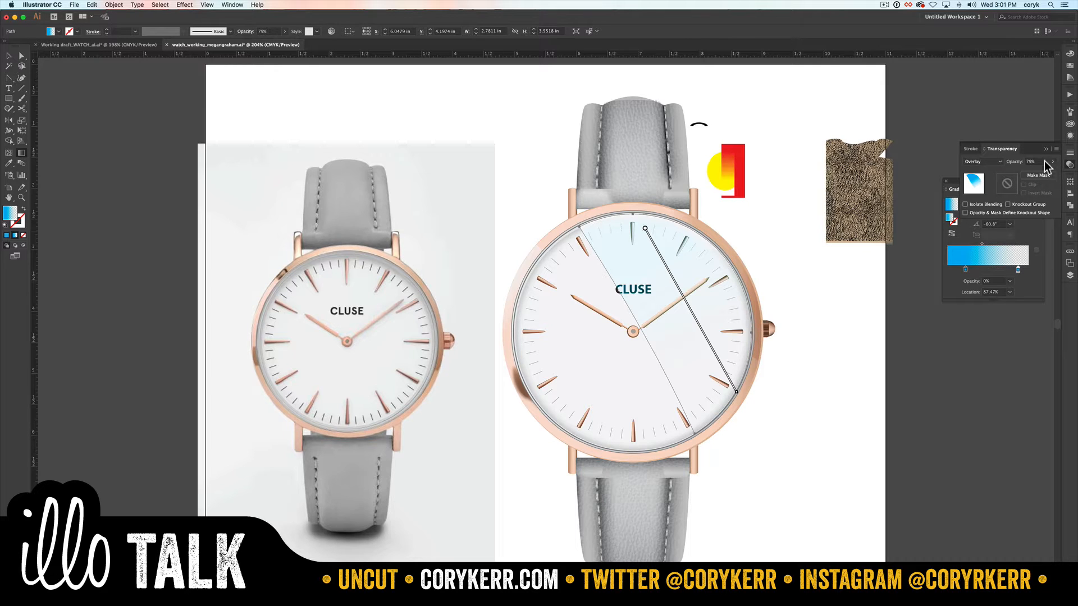
pyautogui.click(998, 162)
pyautogui.click(993, 171)
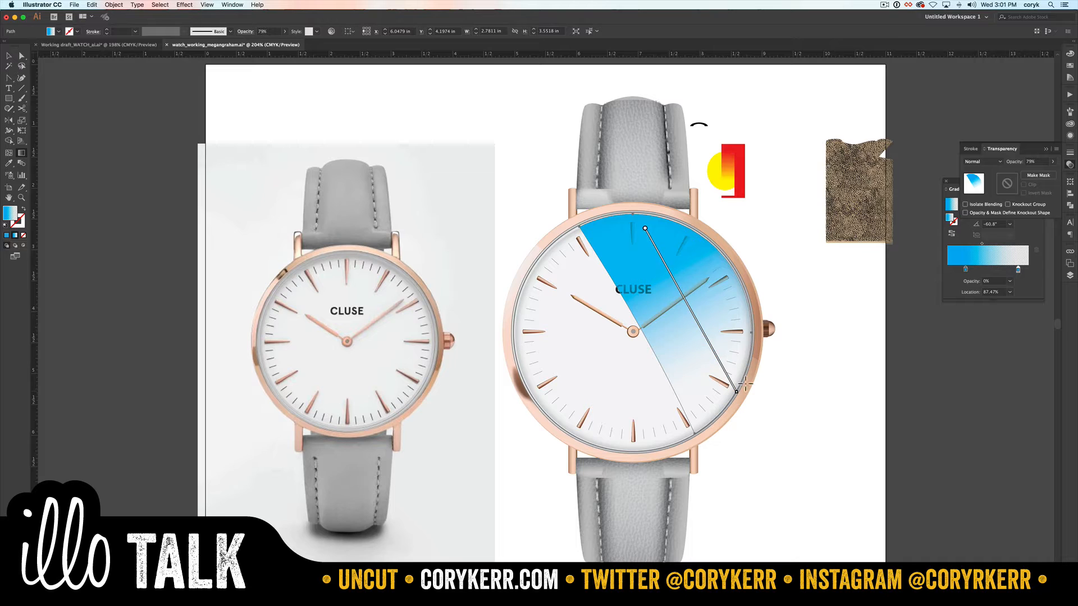
pyautogui.press('v')
pyautogui.click(786, 354)
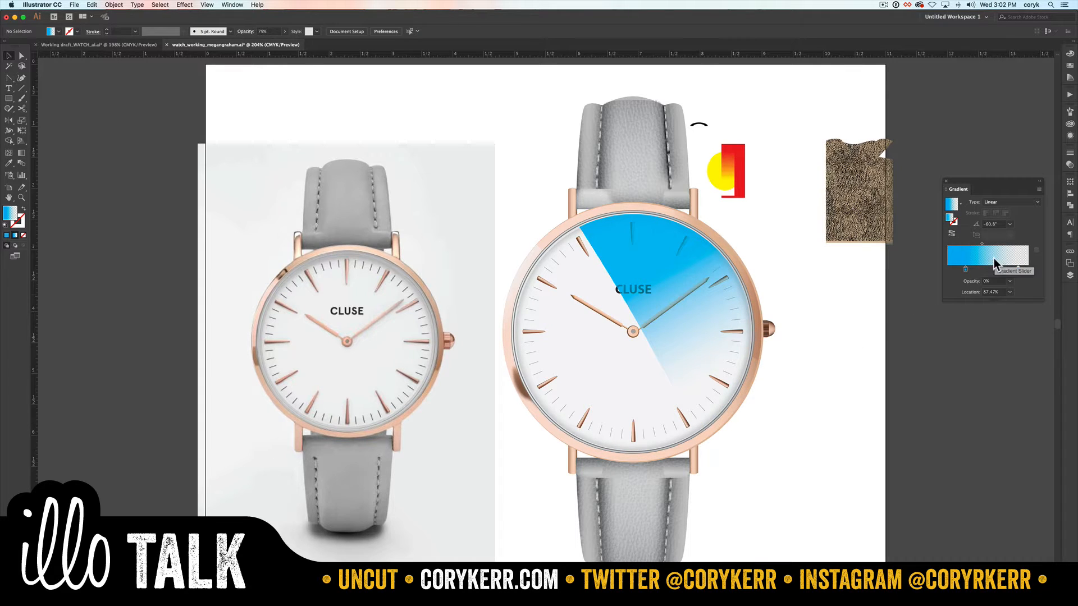
pyautogui.doubleClick(966, 268)
pyautogui.click(935, 340)
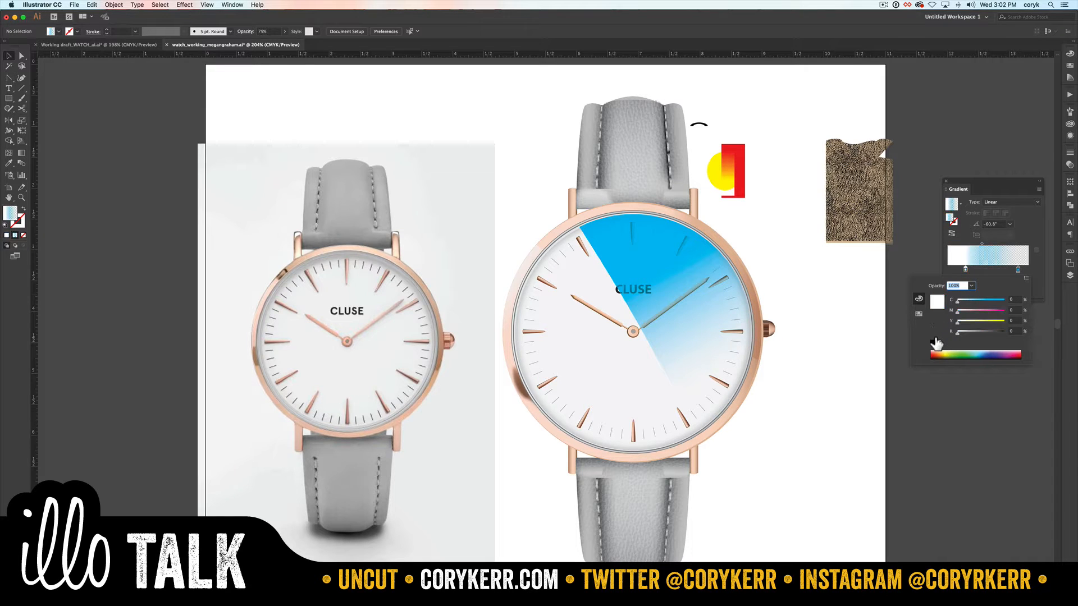
pyautogui.click(1018, 271)
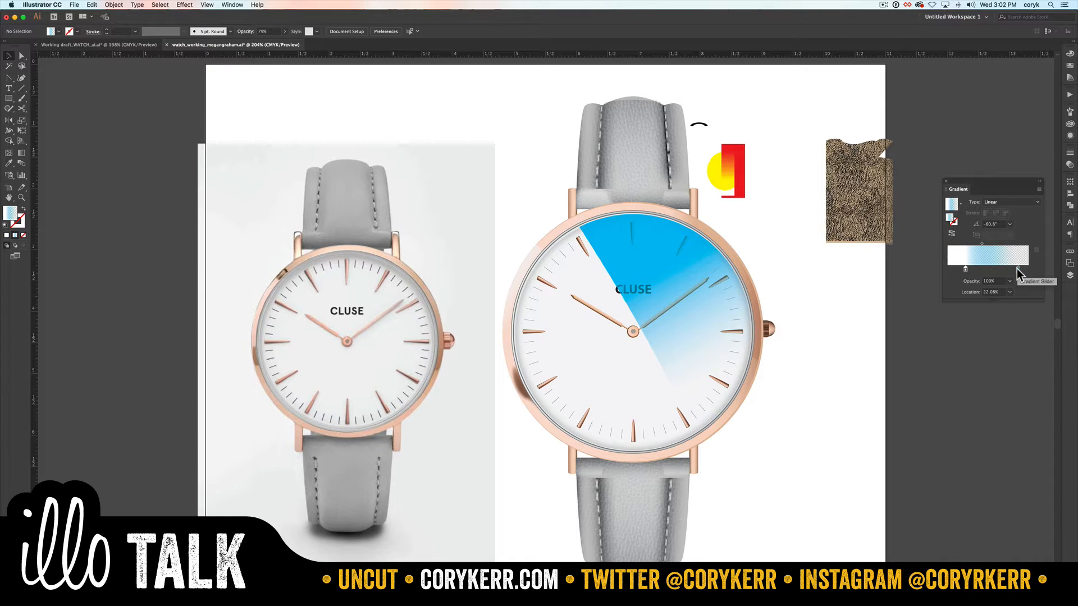
# Step: Recolor both gradient stops of the glass piece white, then deselect it and inspect the reflection up close
pyautogui.click(690, 275)
pyautogui.doubleClick(965, 269)
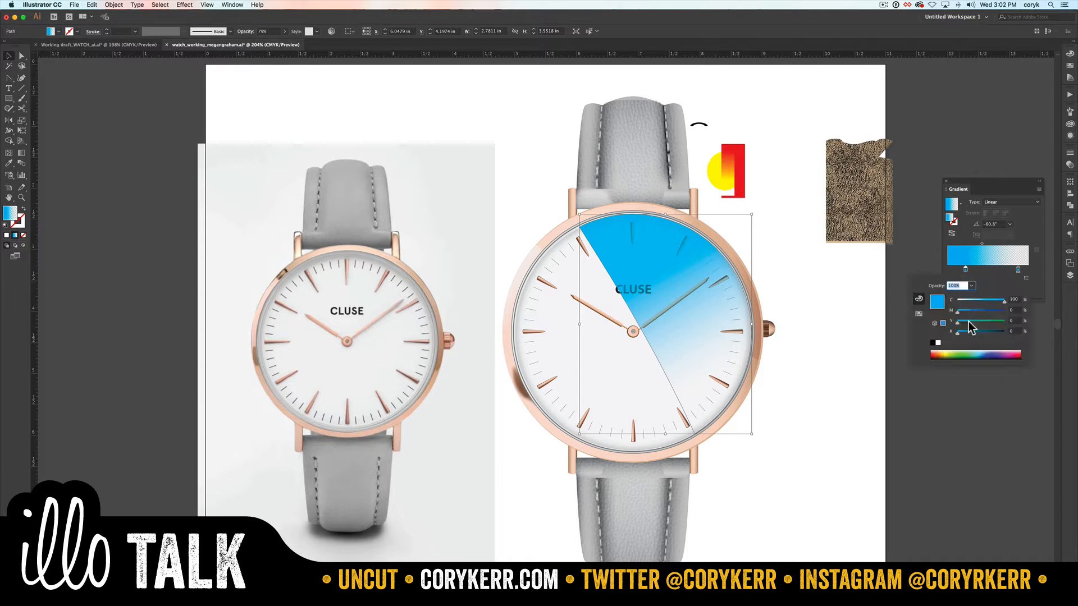
pyautogui.click(937, 342)
pyautogui.doubleClick(1017, 269)
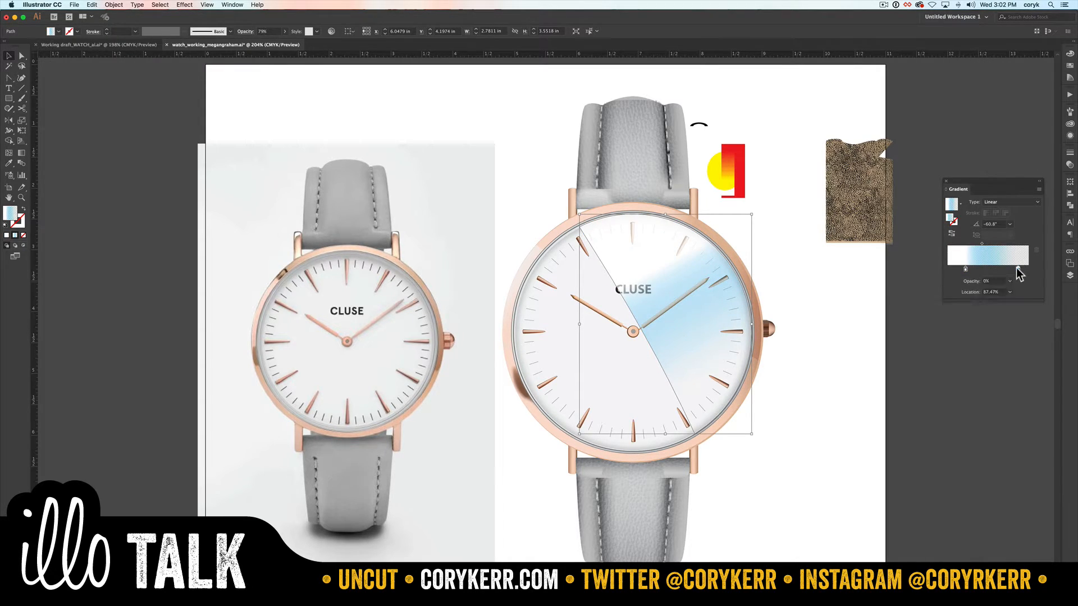
pyautogui.click(937, 342)
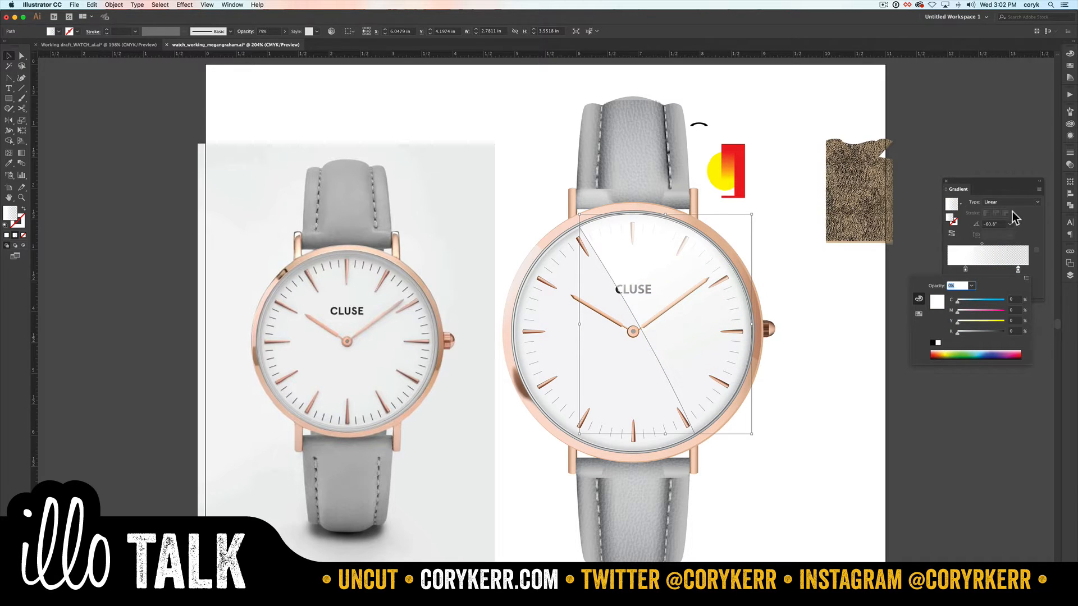
pyautogui.click(1032, 222)
pyautogui.click(812, 304)
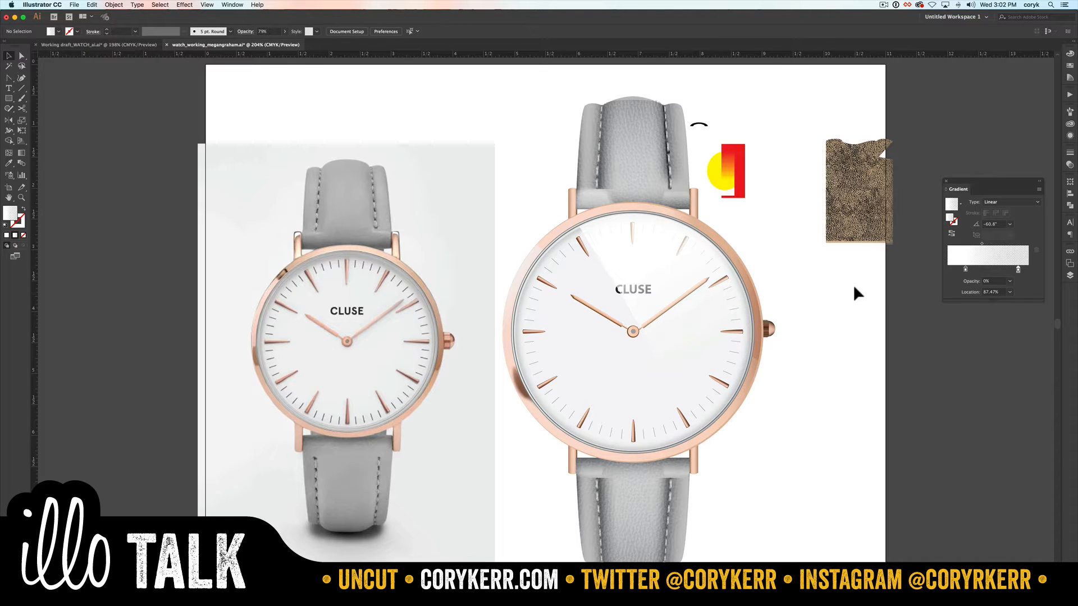
pyautogui.press('z')
pyautogui.moveTo(545, 211); pyautogui.dragTo(775, 362)
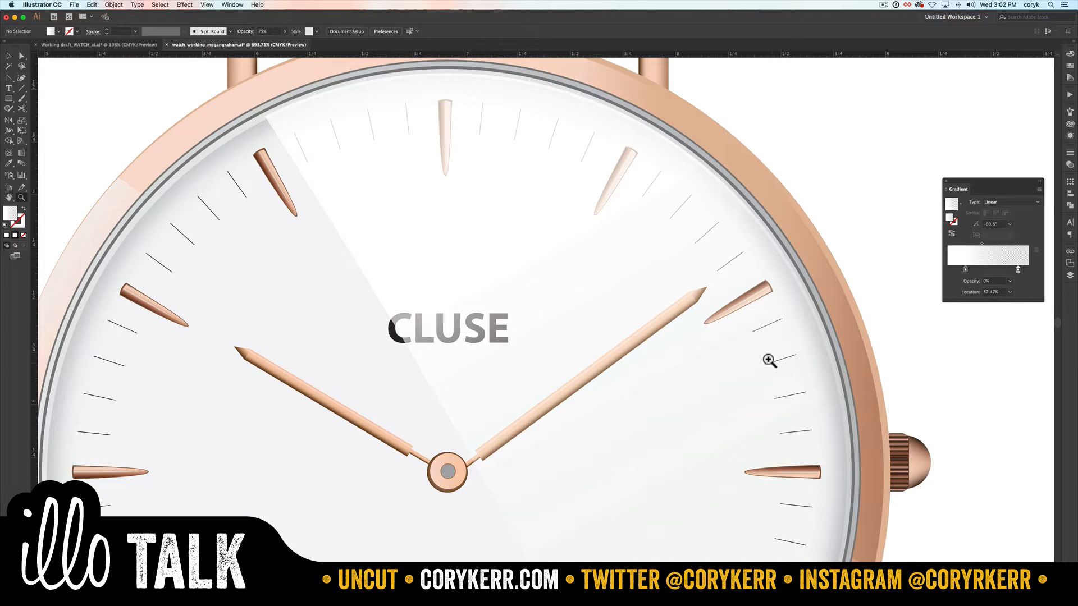
# Step: Duplicate the watch face's inner white glow circle in place and move the copy into the glass layer, with that layer expanded
pyautogui.press('v')
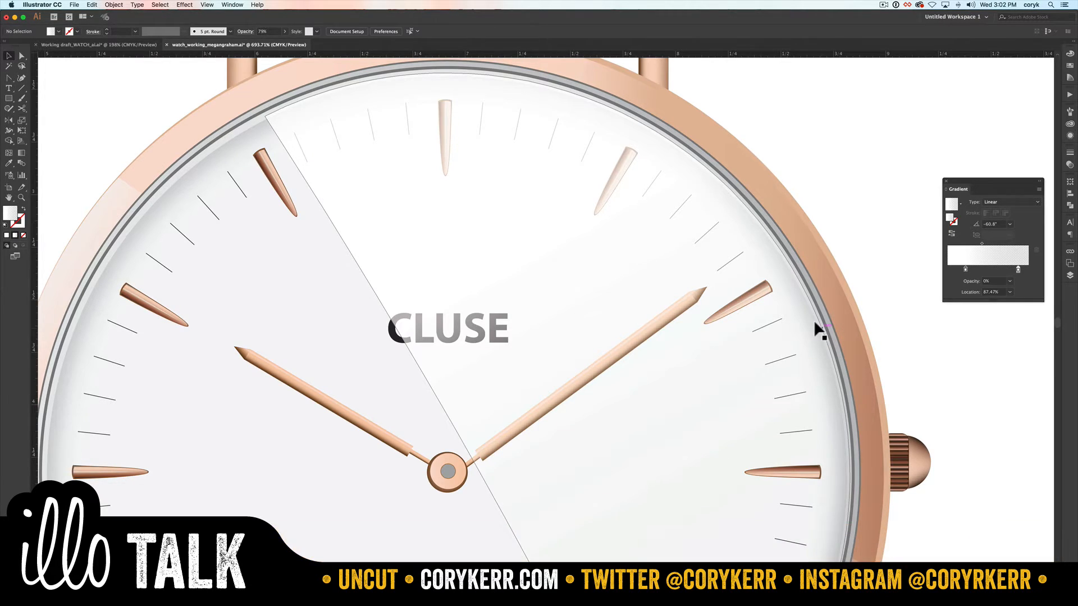
pyautogui.press('super+0')
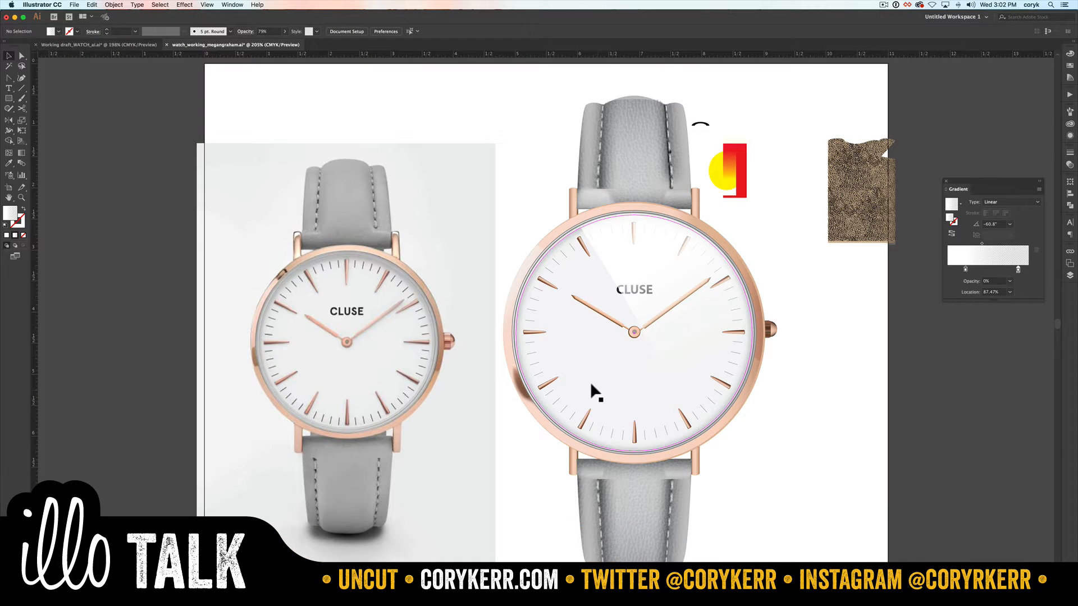
pyautogui.click(591, 381)
pyautogui.press('super+c')
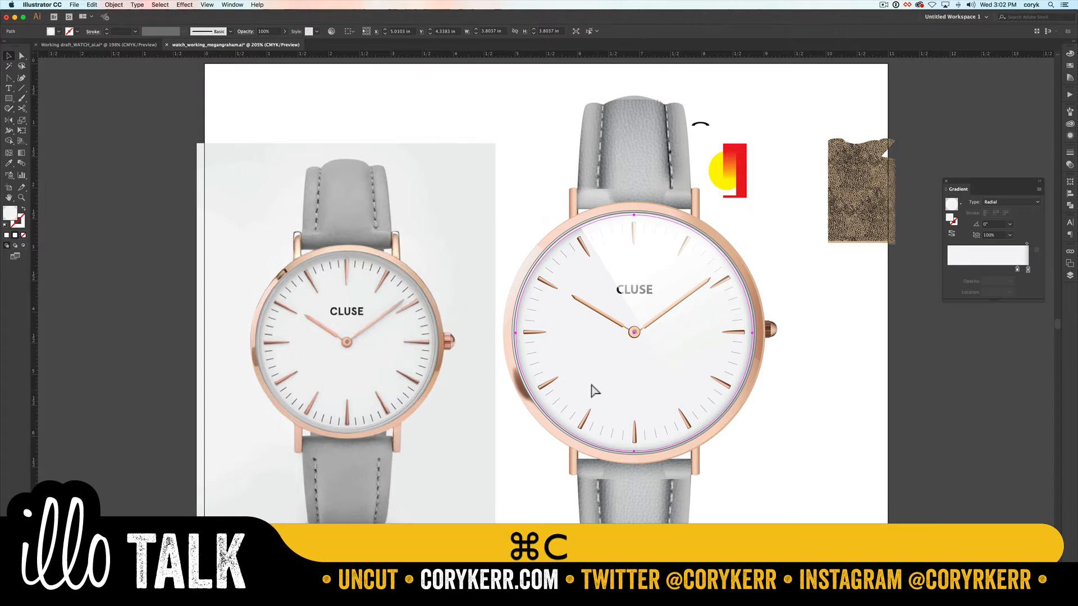
pyautogui.press('super+f')
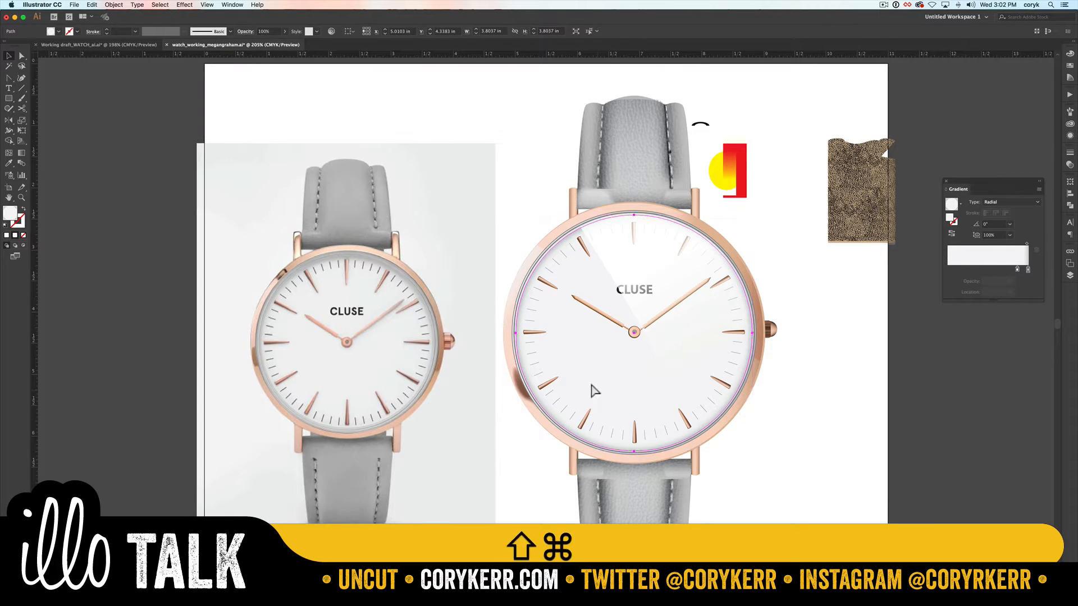
pyautogui.press('shift+super+bracketright')
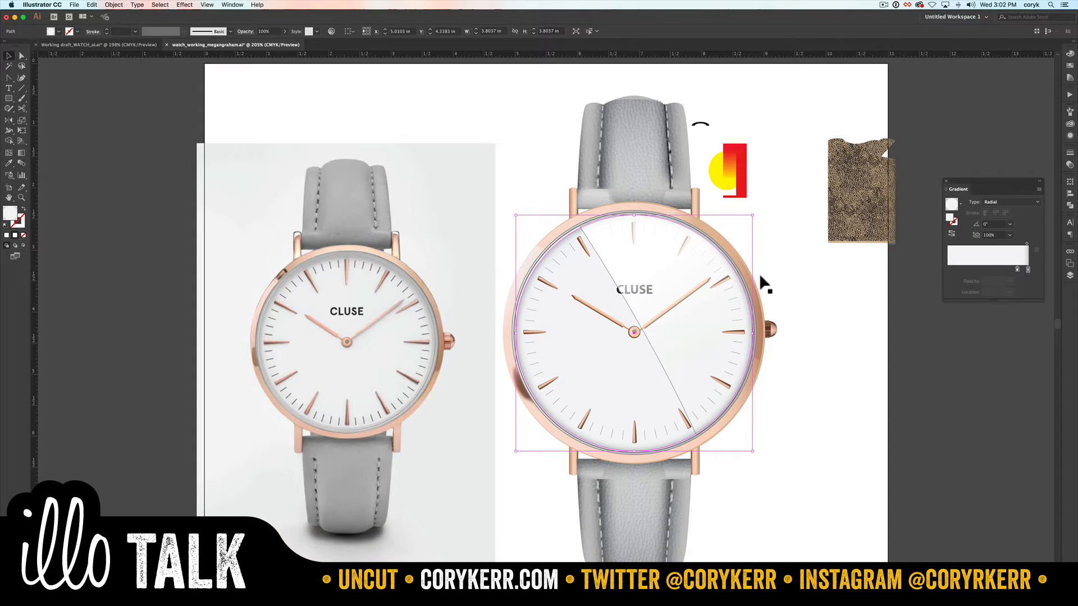
pyautogui.click(1070, 275)
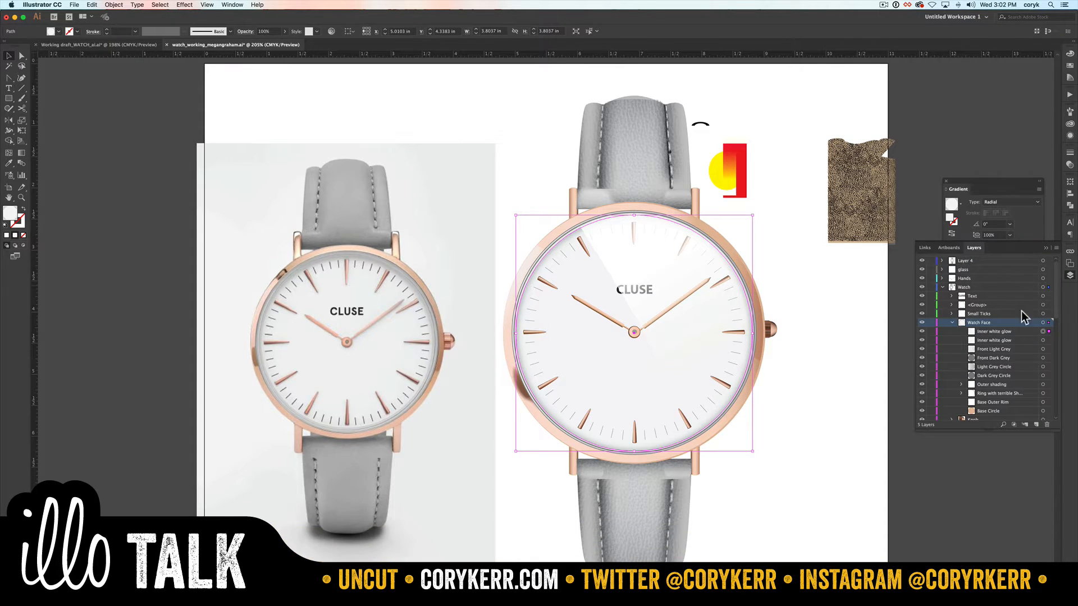
pyautogui.moveTo(1003, 334); pyautogui.dragTo(945, 272)
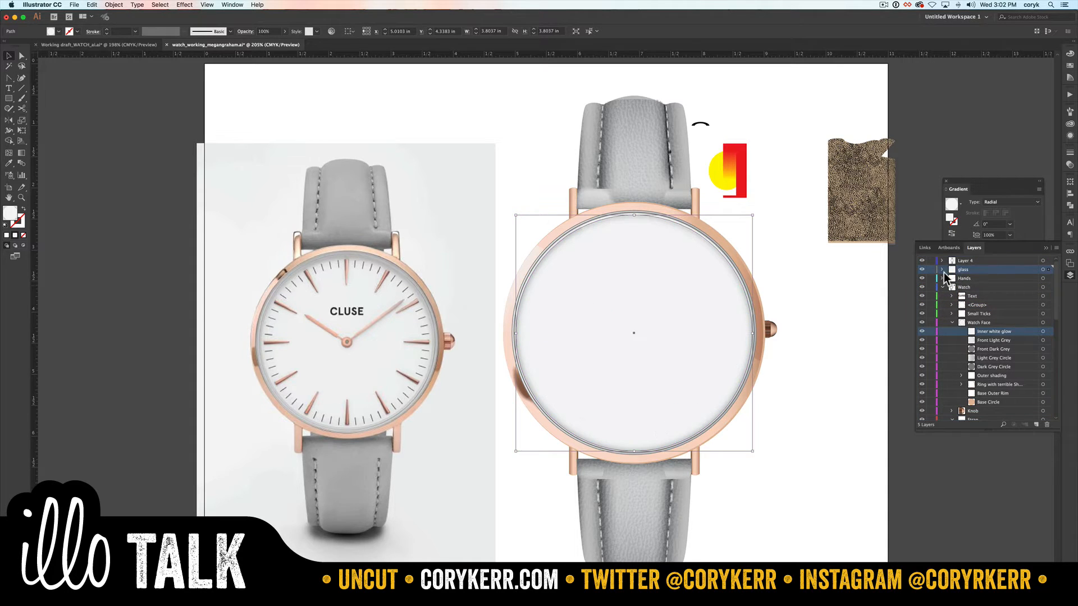
pyautogui.click(942, 269)
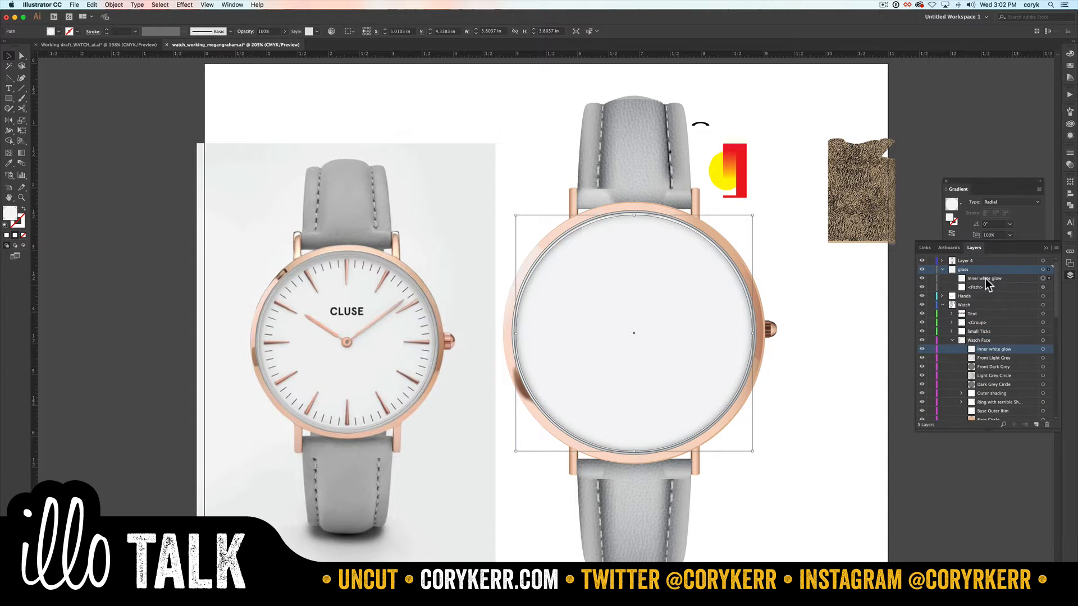
# Step: Rename the copied circle "main" and place it beneath the existing reflection path in the glass layer
pyautogui.doubleClick(985, 279)
pyautogui.write('main')
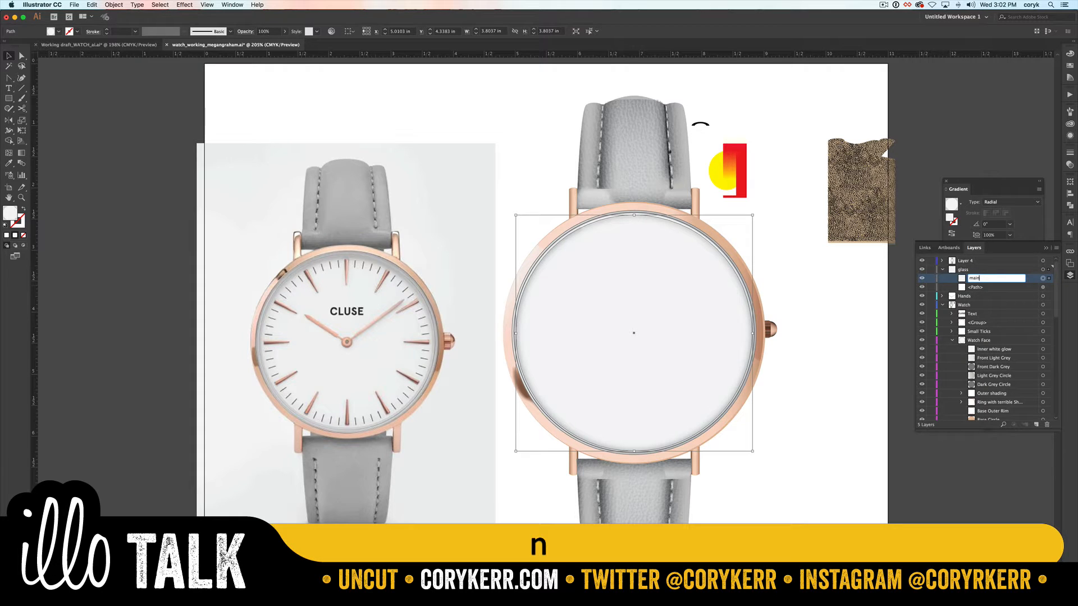
pyautogui.press('Return')
pyautogui.moveTo(986, 279); pyautogui.dragTo(984, 290)
pyautogui.click(970, 35)
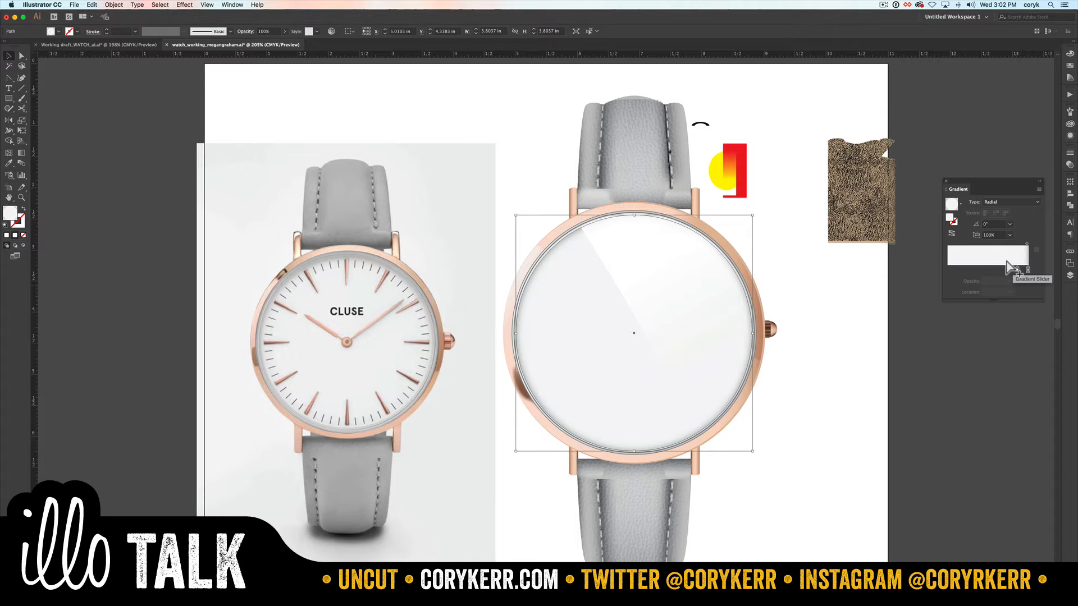
# Step: Give the main circle a plain white fill with no stroke and duplicate it in place twice
pyautogui.press('d')
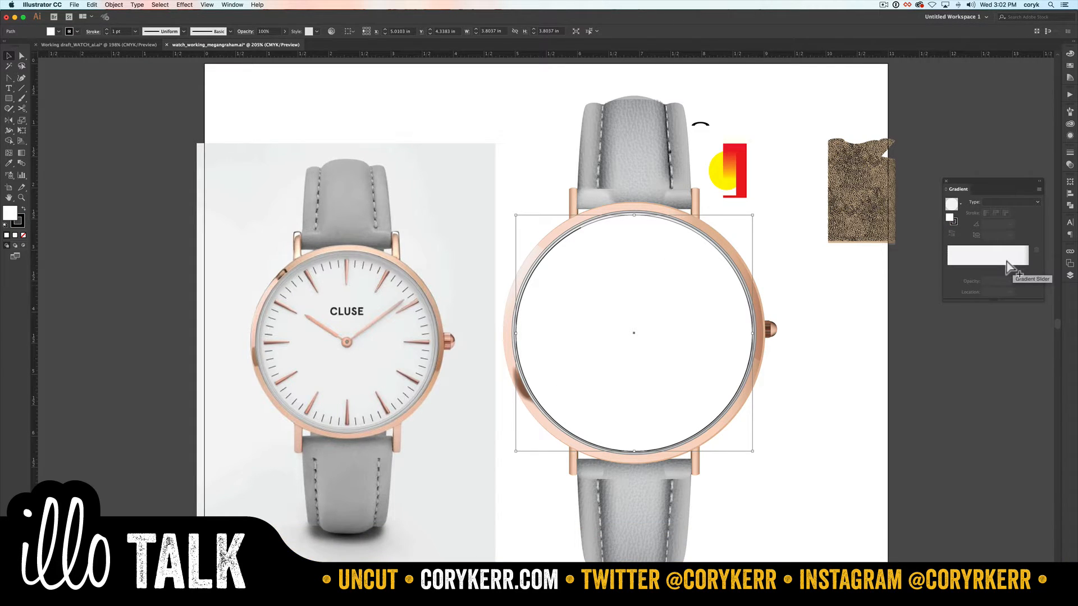
pyautogui.press('x')
pyautogui.press('/')
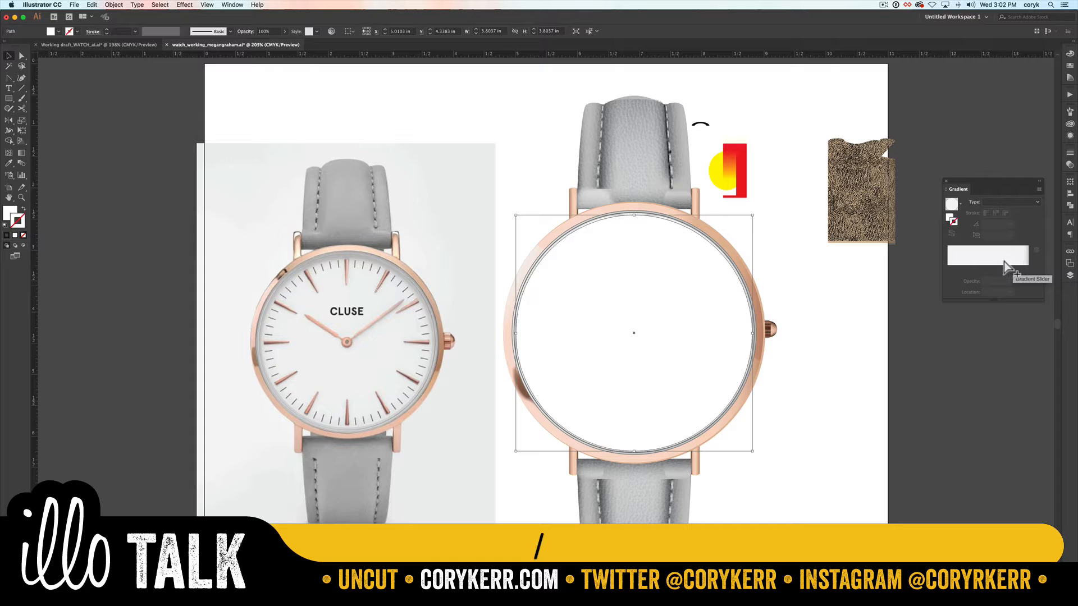
pyautogui.press('super+c')
pyautogui.press('super+f')
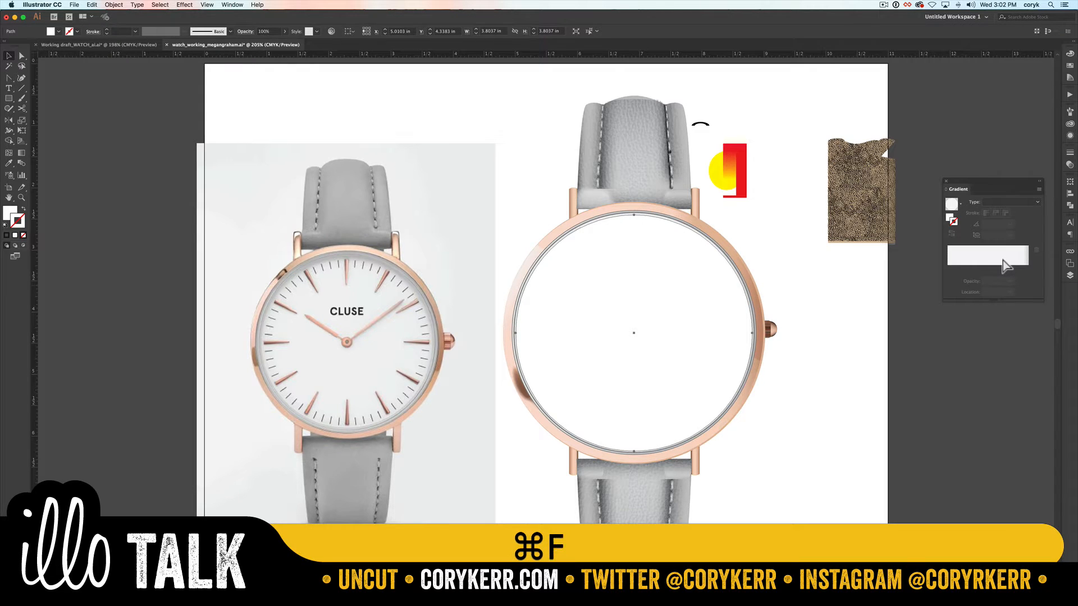
pyautogui.press('super+c')
pyautogui.press('super+f')
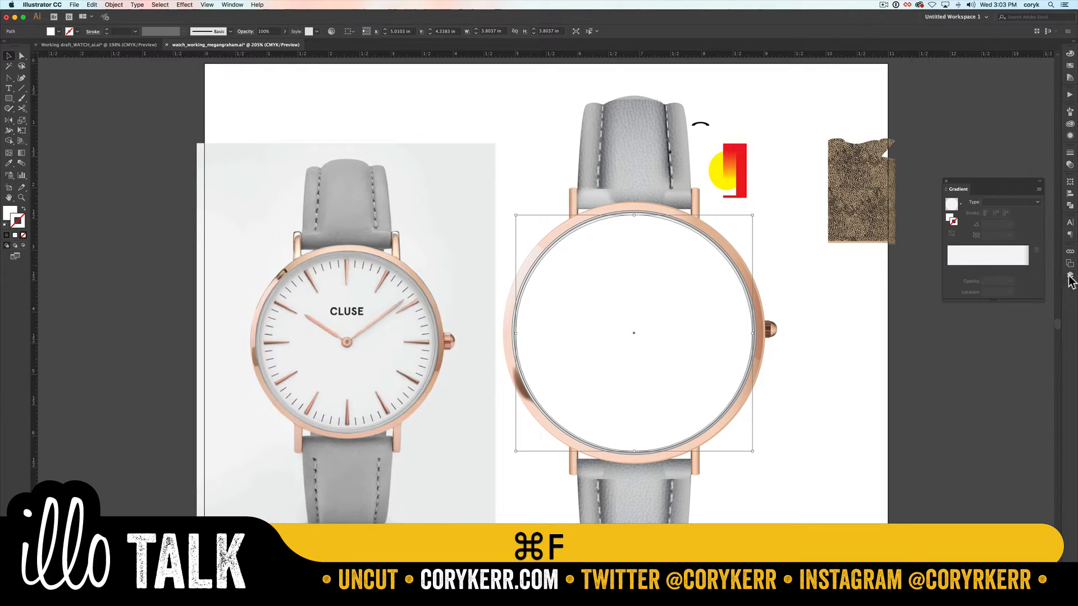
# Step: Hide the lowest main circle and rename the two copies above it "sliver" and "cut"
pyautogui.click(1070, 275)
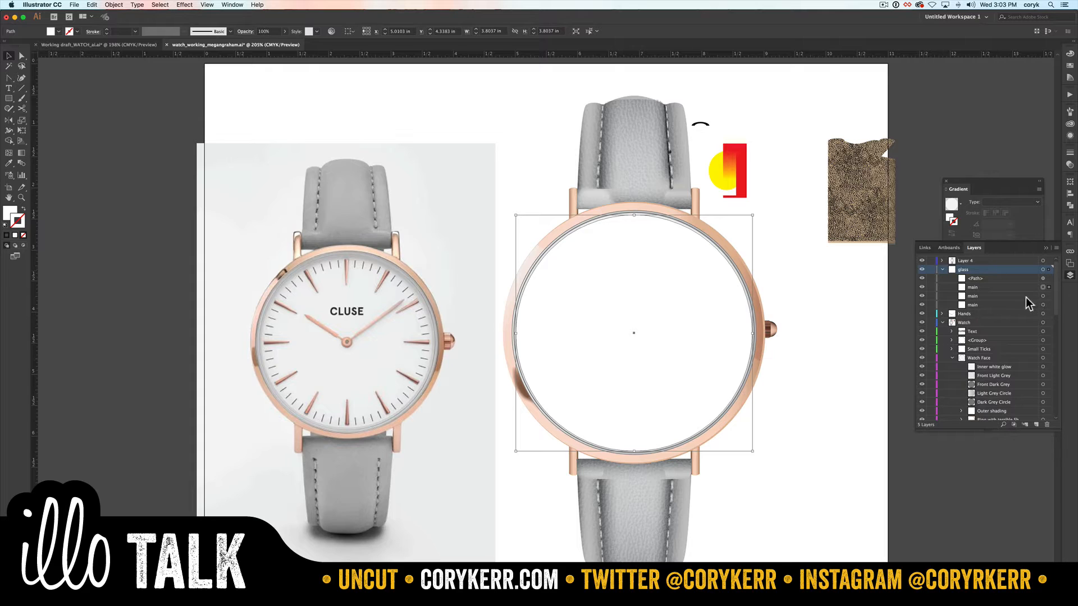
pyautogui.click(921, 305)
pyautogui.doubleClick(973, 287)
pyautogui.write('sliver')
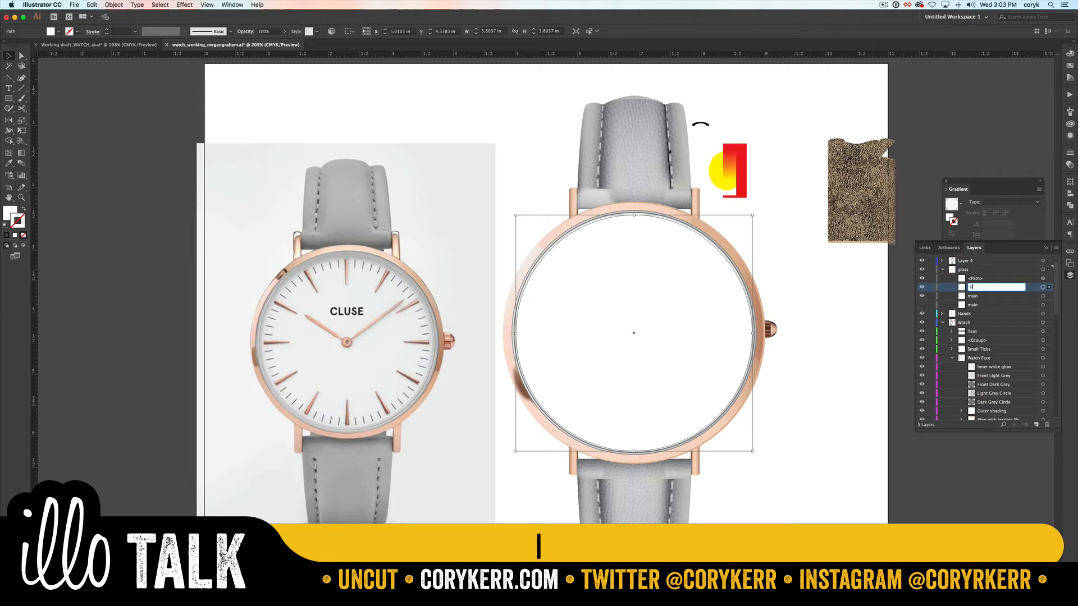
pyautogui.press('Return')
pyautogui.doubleClick(973, 297)
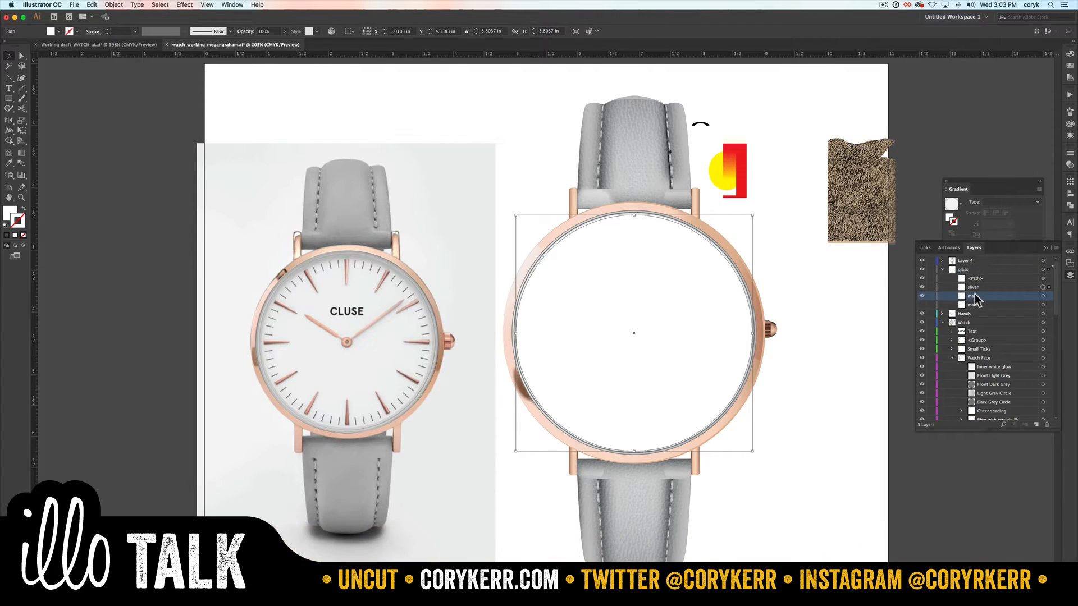
pyautogui.write('cut')
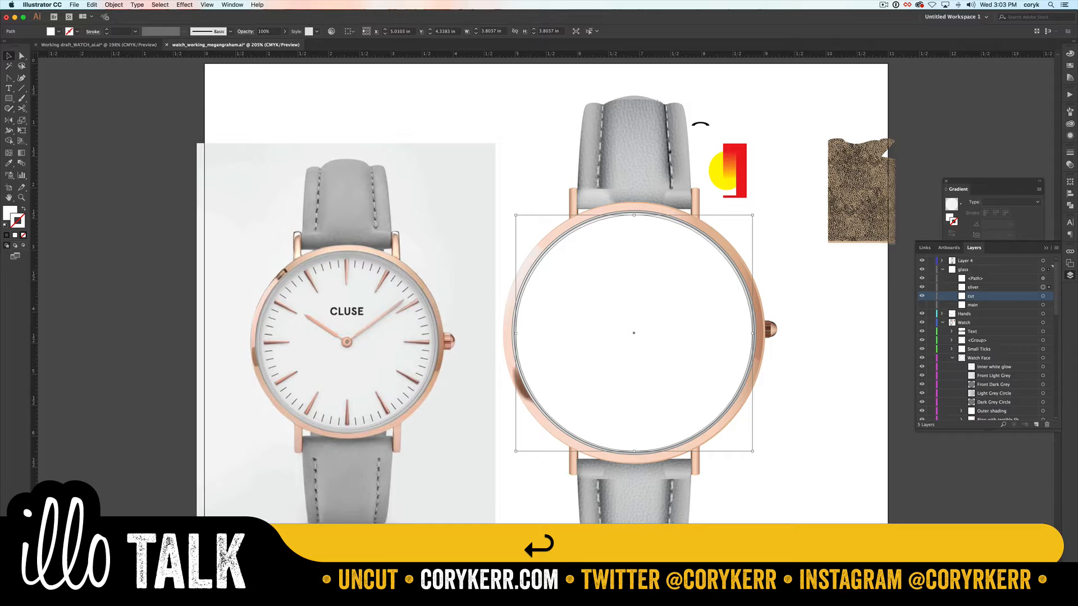
# Step: Nudge the cut circle slightly down, then remove its area from the sliver circle with Shape Builder, keeping only the upper crescent
pyautogui.click(1043, 296)
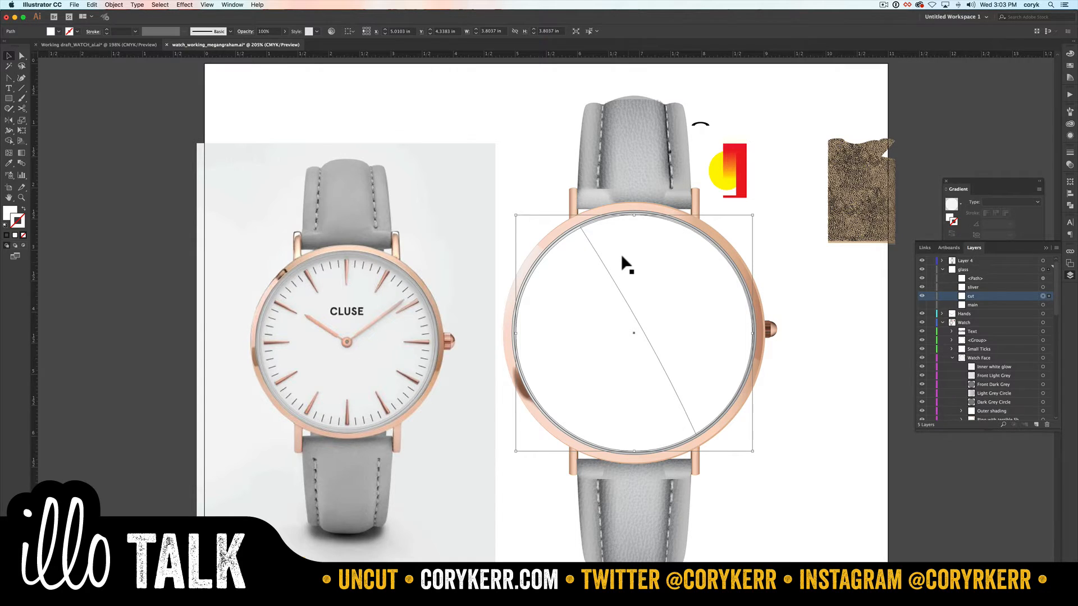
pyautogui.press('Down')
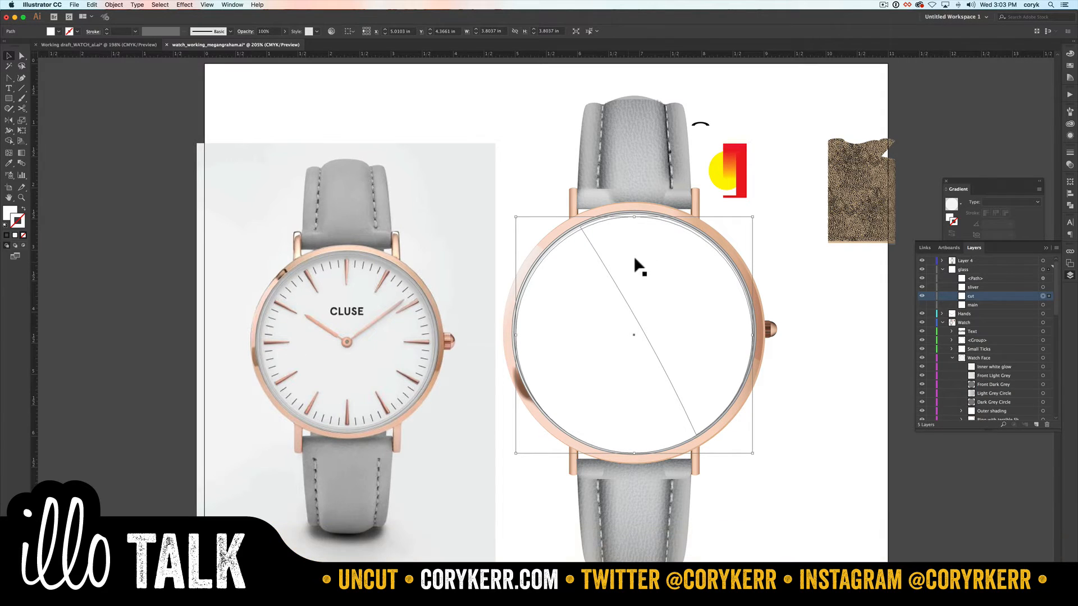
pyautogui.click(1043, 296)
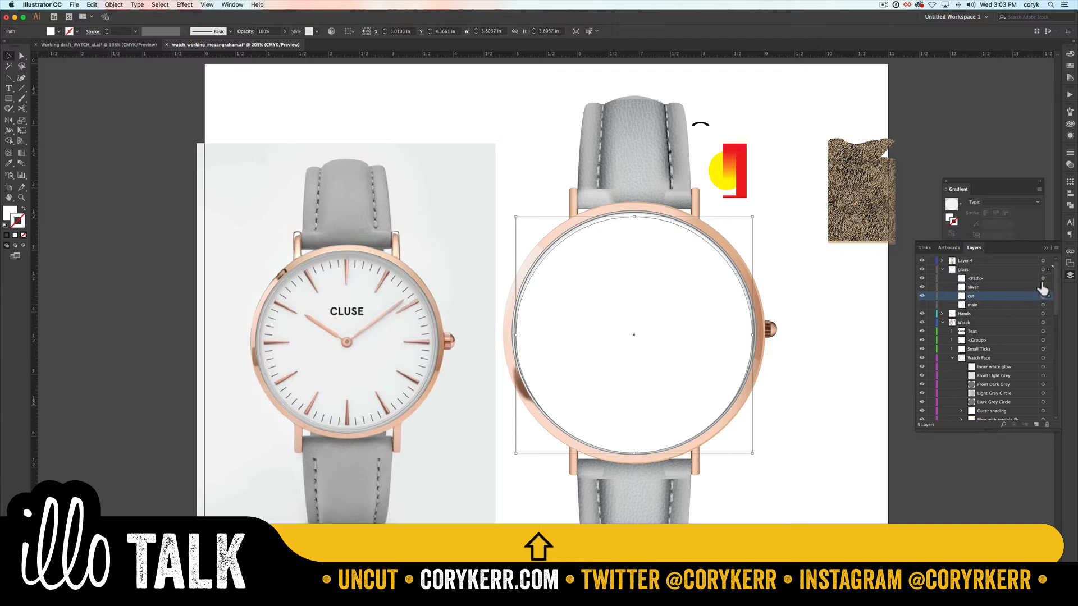
pyautogui.click(1042, 295)
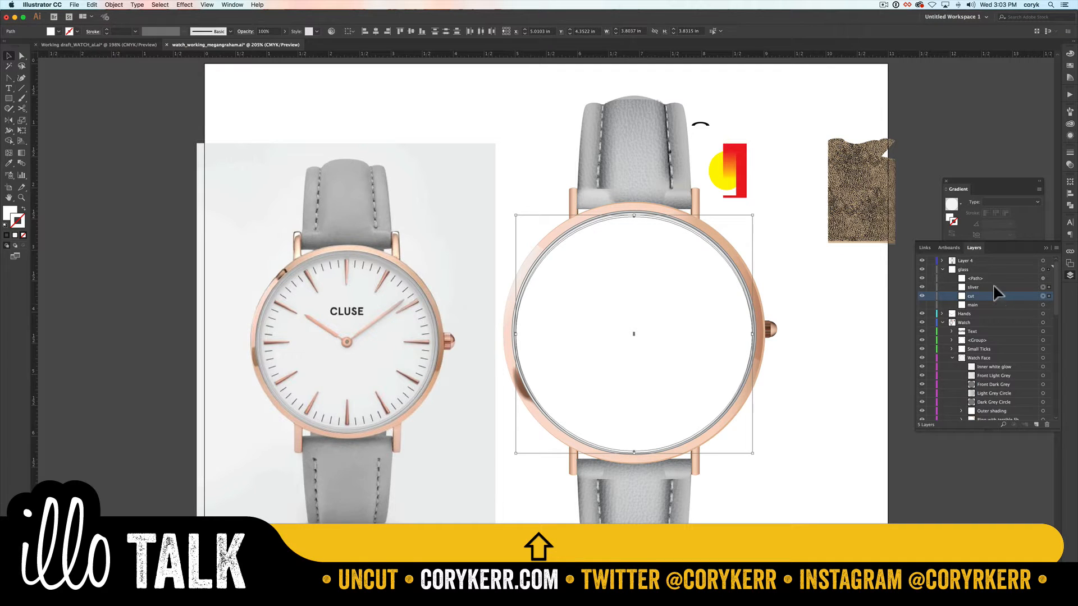
pyautogui.hotkey('shift', 'm')
pyautogui.keyDown('alt'); pyautogui.click(638, 311); pyautogui.keyUp('alt')
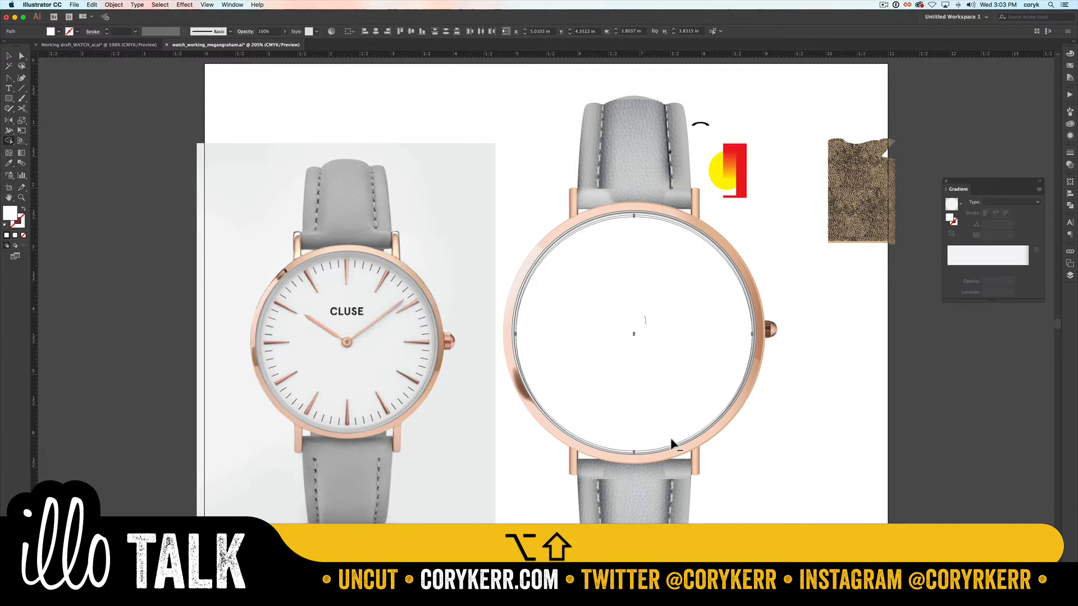
pyautogui.keyDown('alt'); pyautogui.click(686, 493); pyautogui.keyUp('alt')
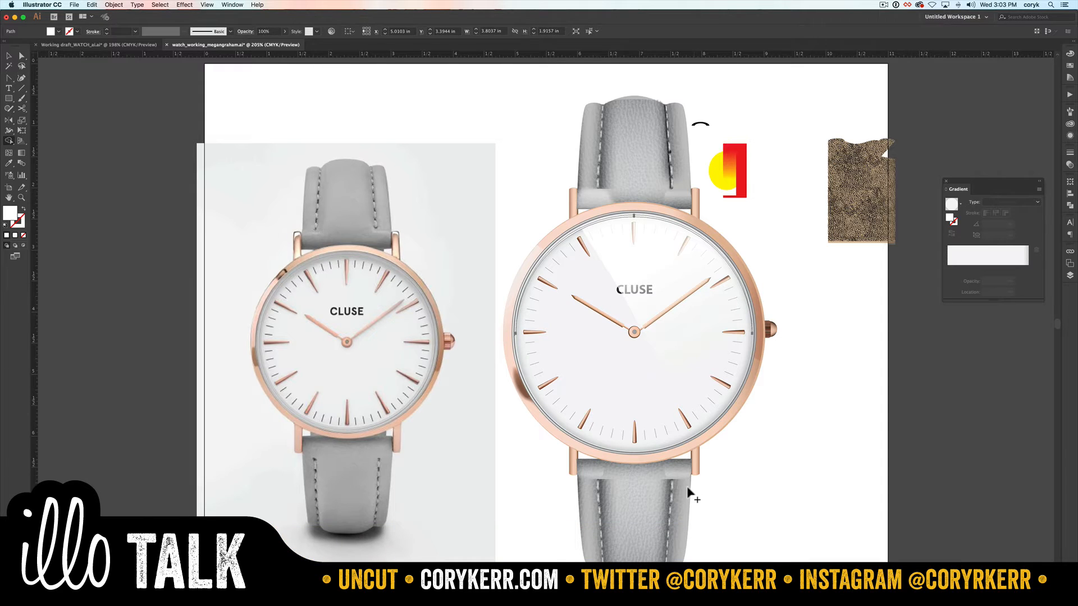
pyautogui.press('v')
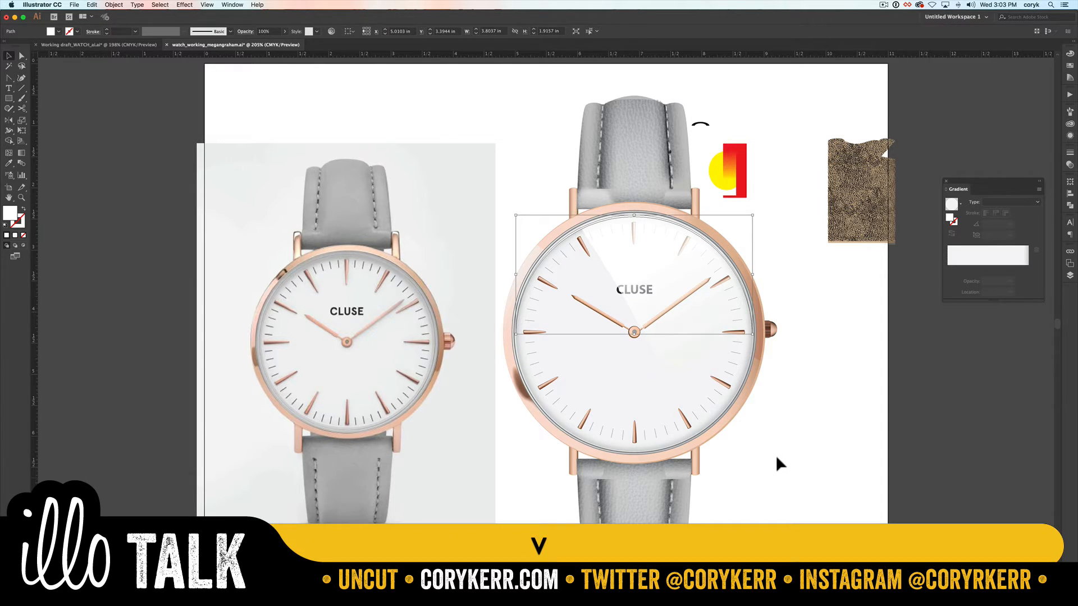
pyautogui.click(775, 459)
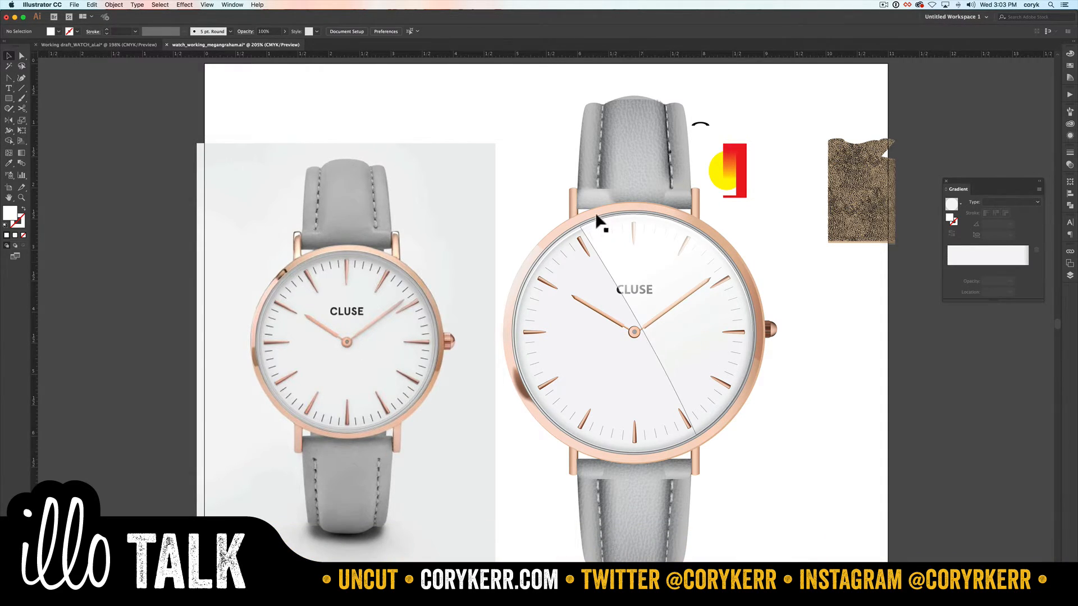
# Step: Fill the crescent sliver with a linear gradient and shift its first stop toward the gradient's start
pyautogui.click(570, 230)
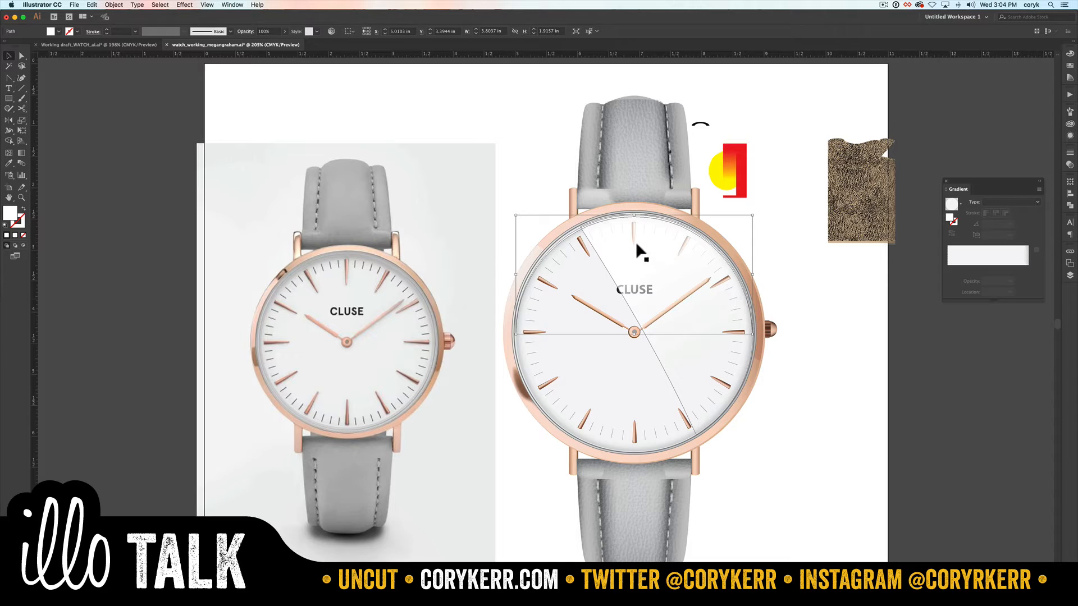
pyautogui.click(965, 264)
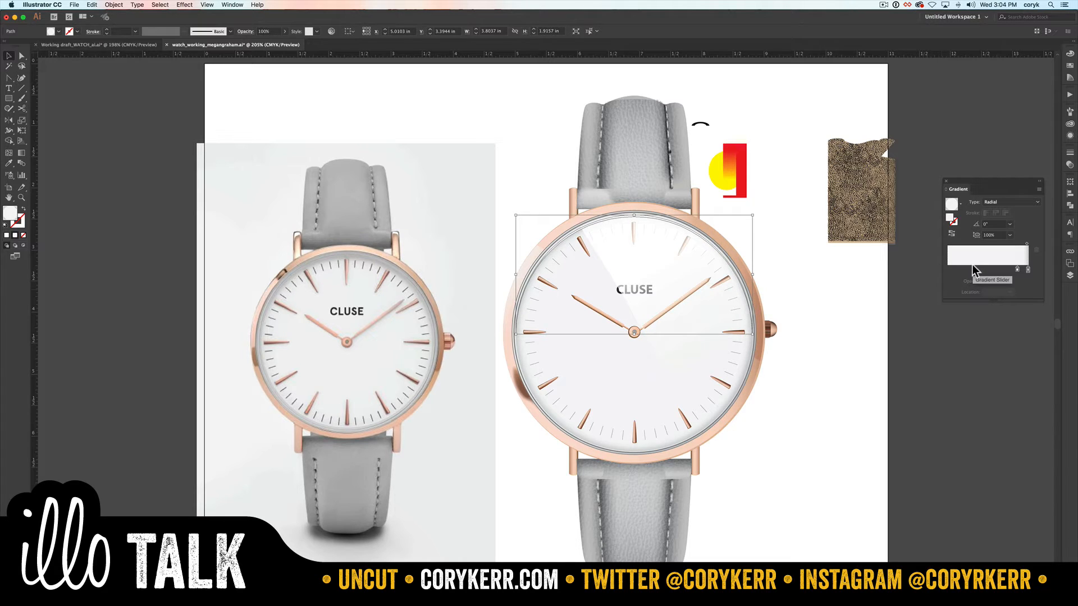
pyautogui.click(995, 203)
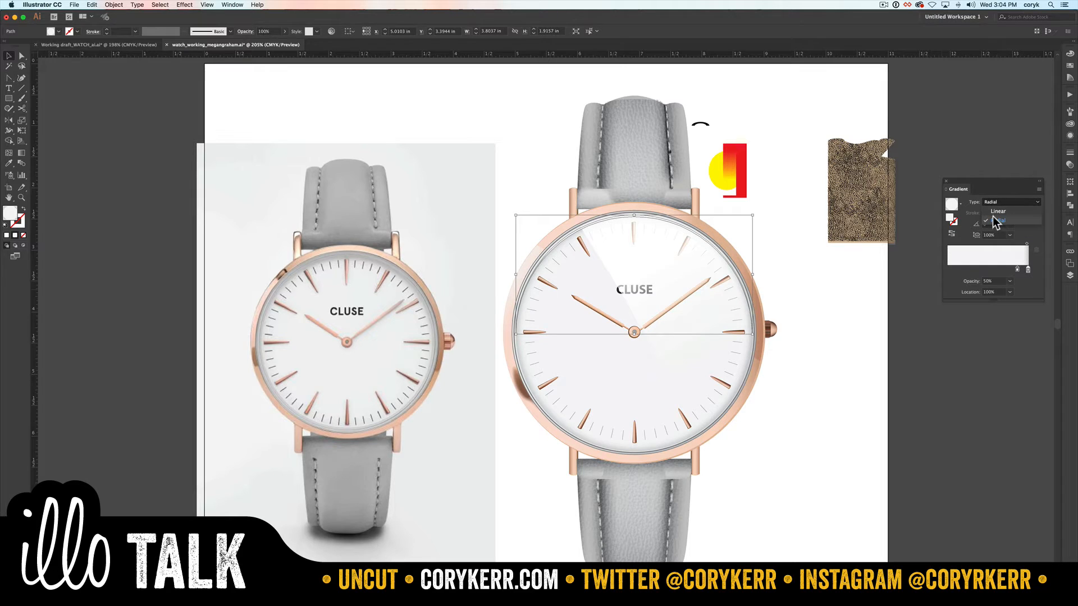
pyautogui.click(995, 210)
pyautogui.click(1017, 269)
pyautogui.moveTo(1017, 269); pyautogui.dragTo(965, 269)
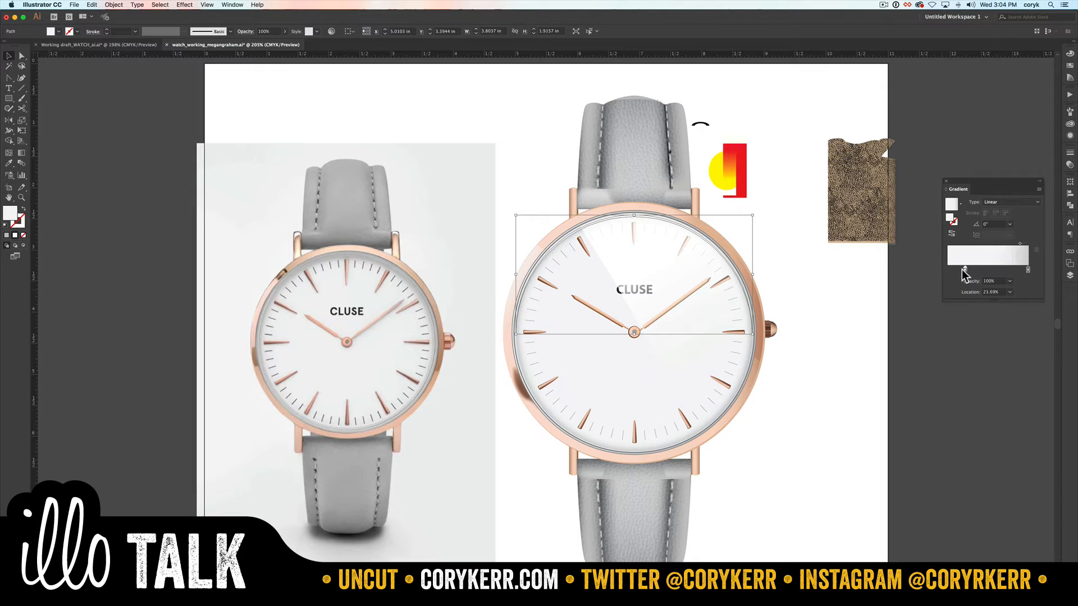
# Step: Lower the opacity of the sliver gradient's end stop and set the first stop's location to 13.33%
pyautogui.click(1027, 270)
pyautogui.click(1010, 281)
pyautogui.click(1011, 287)
pyautogui.click(963, 269)
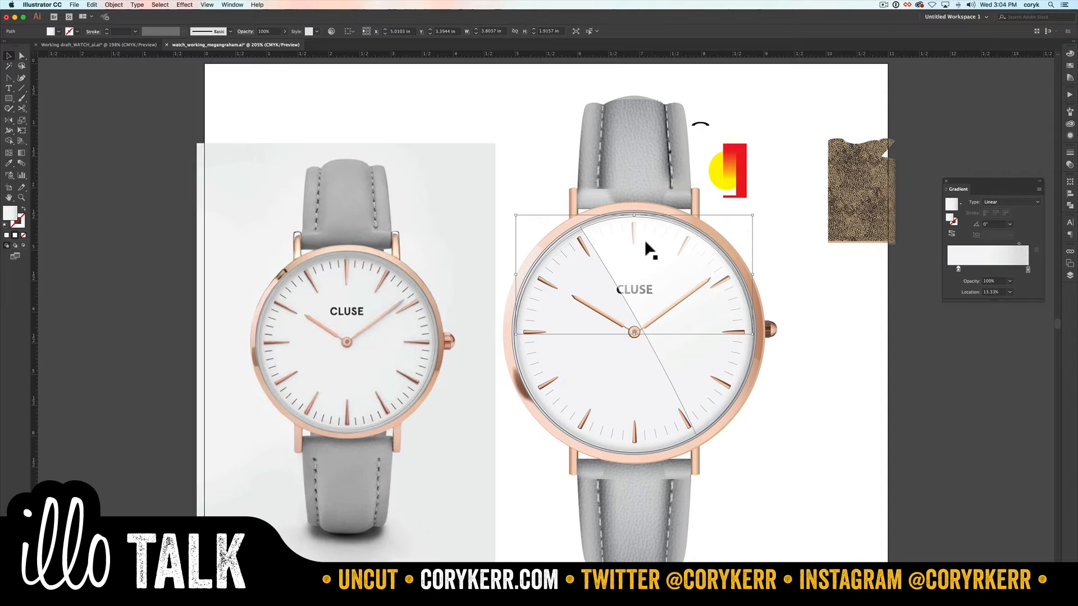
# Step: Redraw the sliver's gradient from the upper rim toward the logo at about -72.4° and recolor its first stop white
pyautogui.press('g')
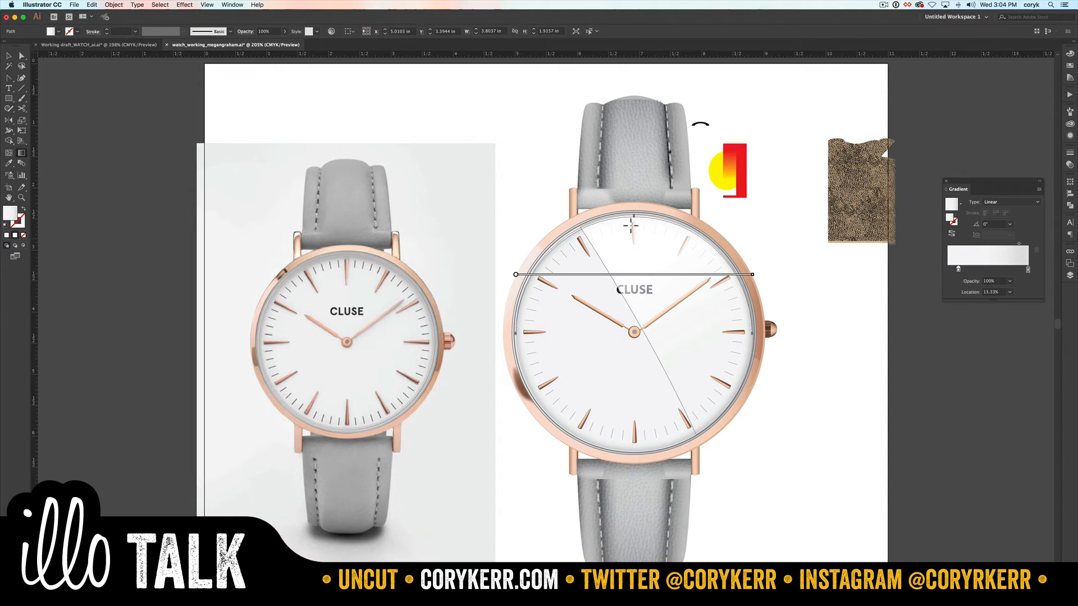
pyautogui.moveTo(612, 230)
pyautogui.mouseDown()
pyautogui.moveTo(639, 317)
pyautogui.moveTo(624, 302)
pyautogui.mouseUp()
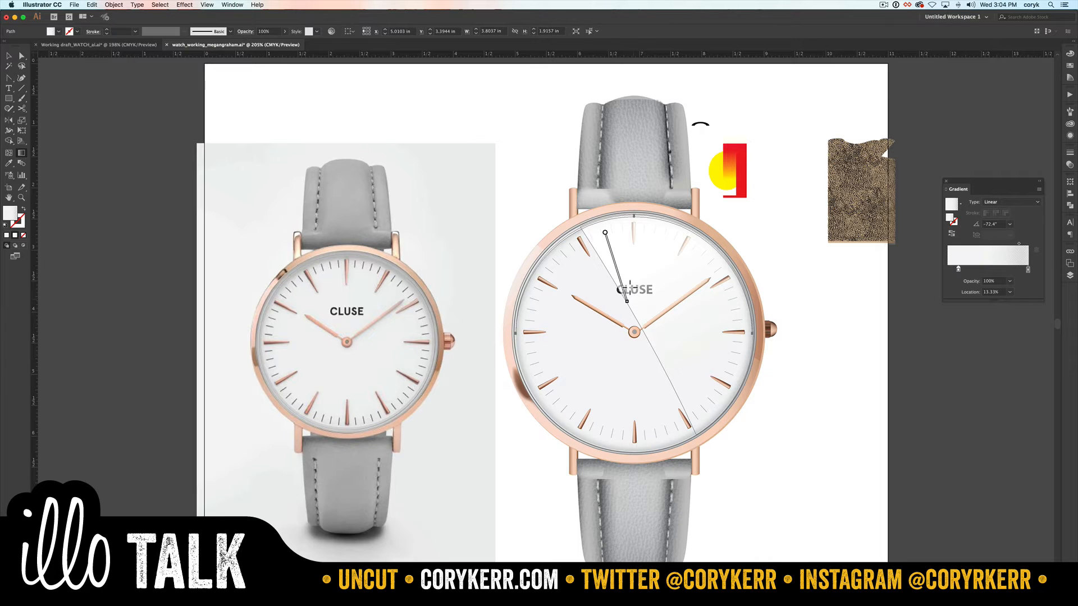
pyautogui.doubleClick(603, 238)
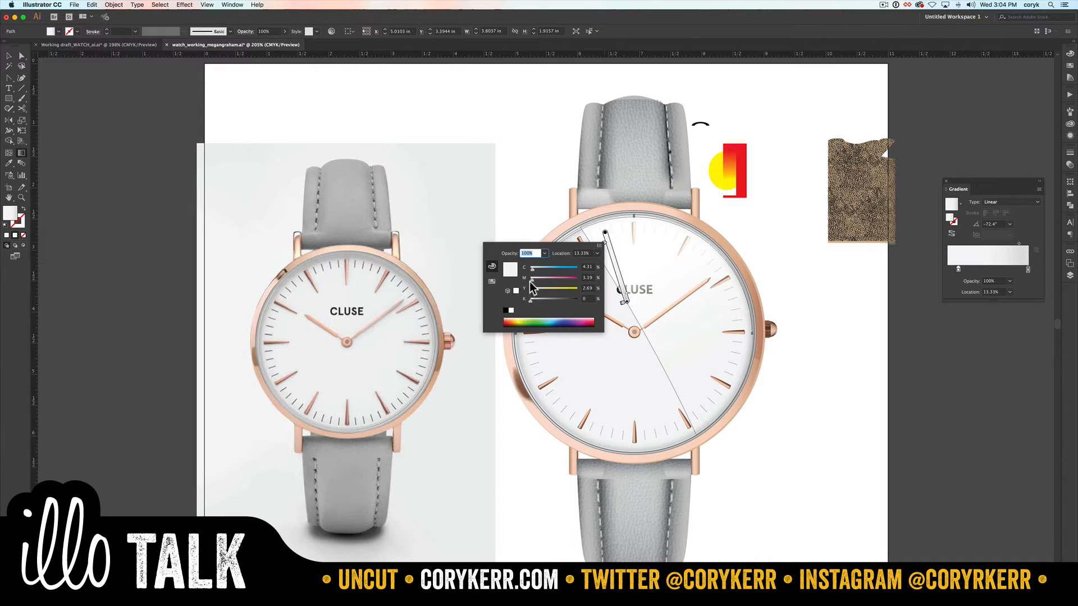
pyautogui.click(511, 310)
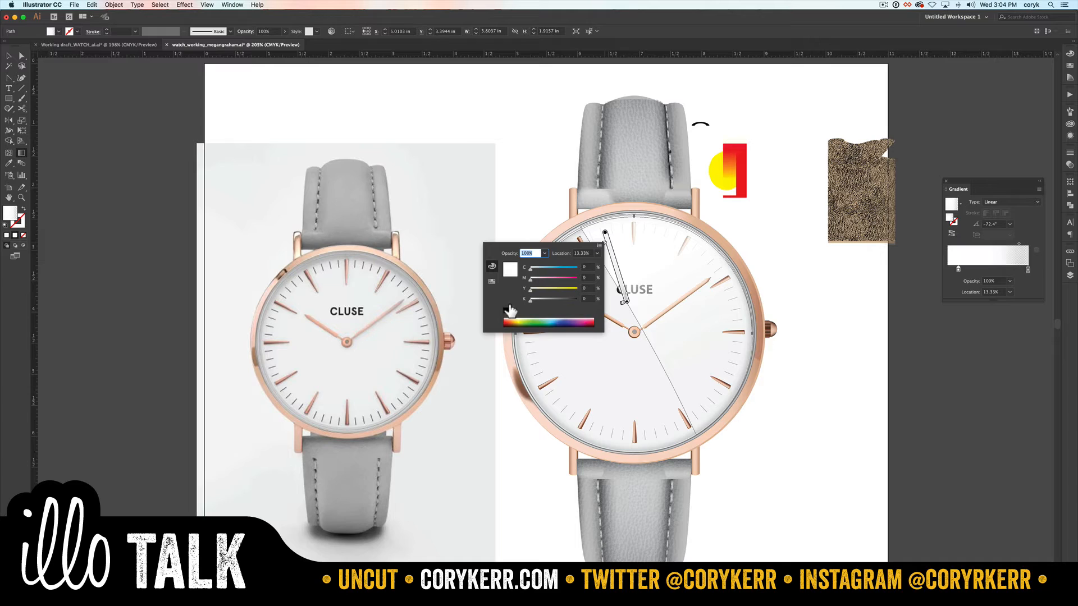
# Step: Recolor the end stop of the sliver's gradient white and deselect the sliver
pyautogui.click(624, 303)
pyautogui.doubleClick(624, 301)
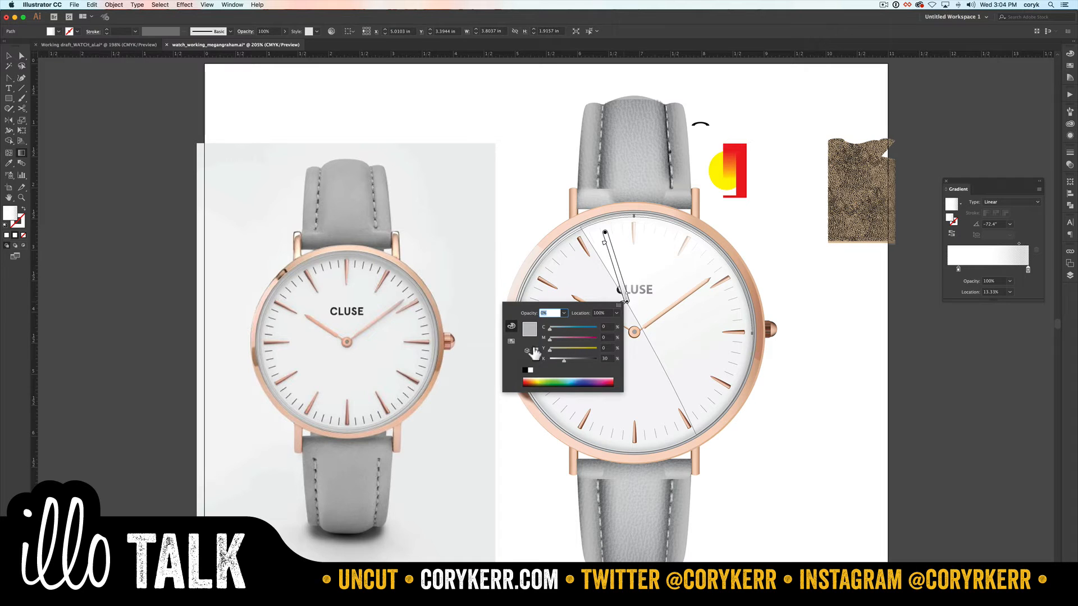
pyautogui.click(529, 370)
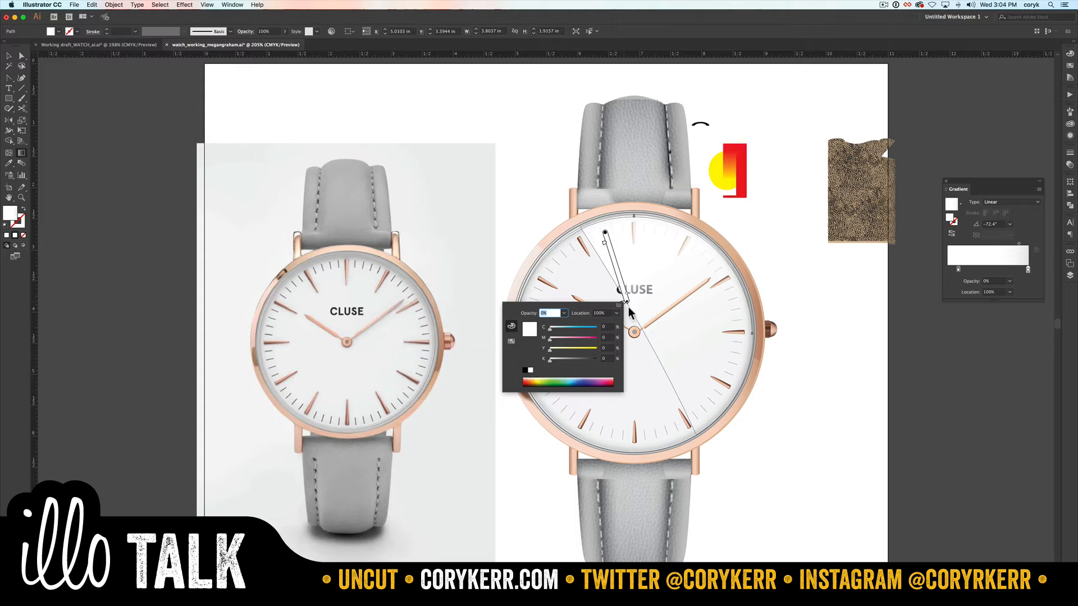
pyautogui.click(810, 242)
pyautogui.press('v')
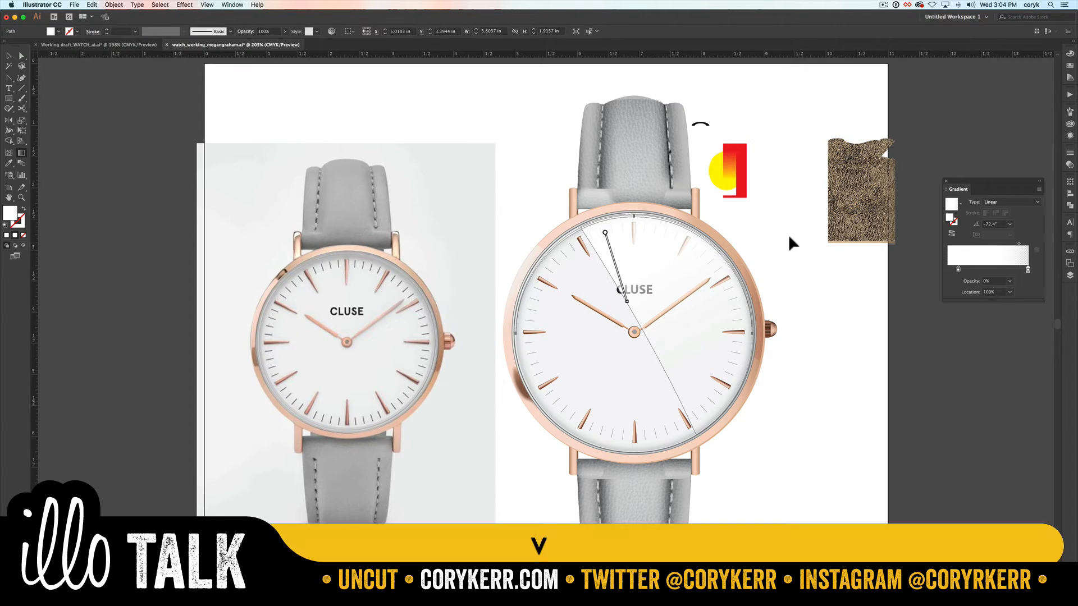
pyautogui.click(789, 234)
# Step: Bring the crescent sliver to the front of its layer and nudge it up one increment toward the rim
pyautogui.press('z')
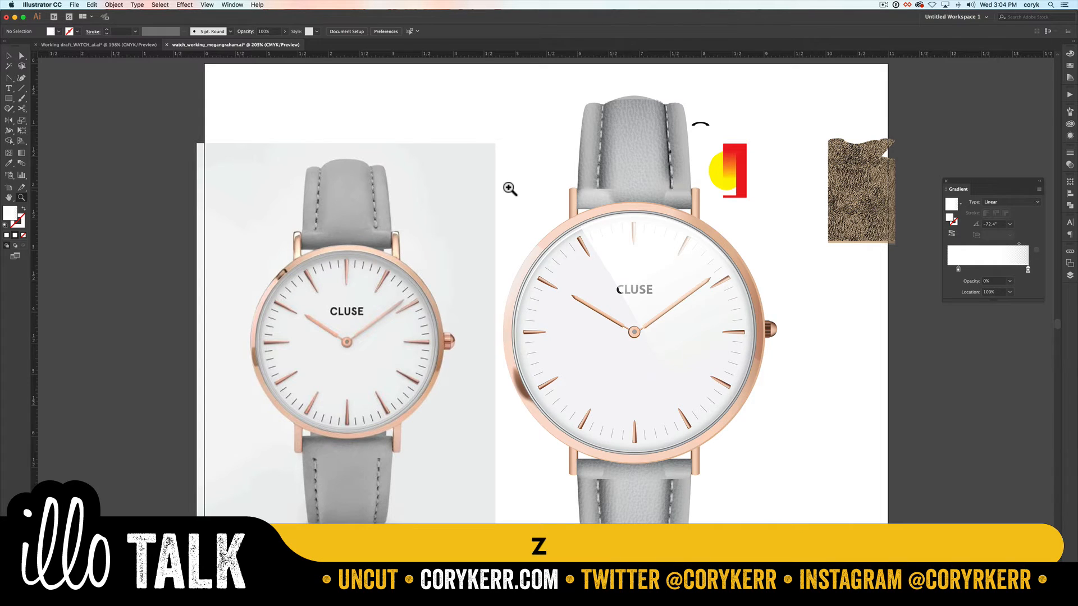
pyautogui.moveTo(508, 193); pyautogui.dragTo(757, 357)
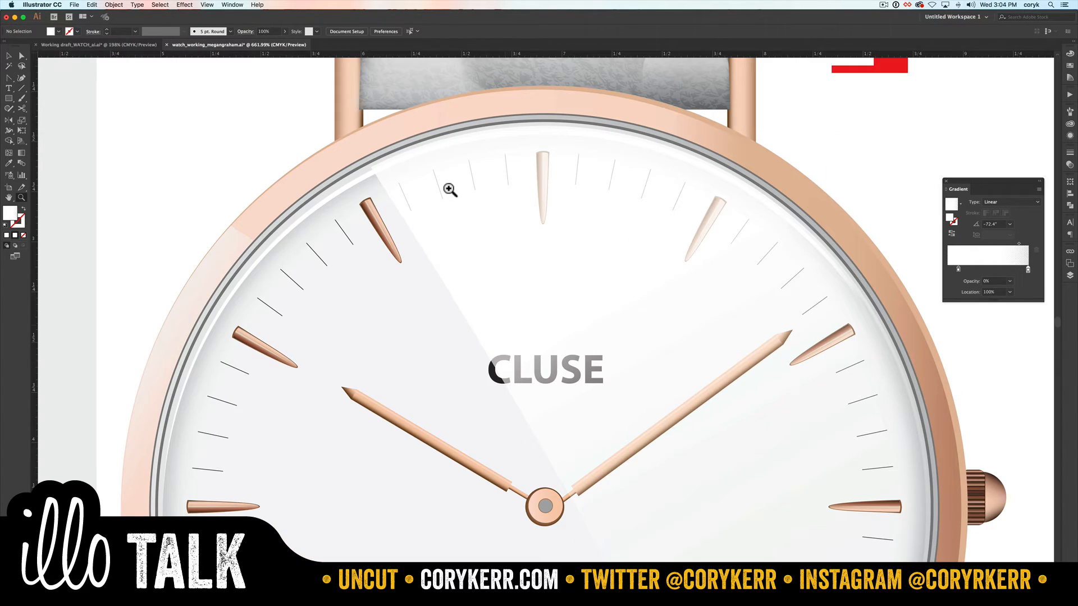
pyautogui.press('v')
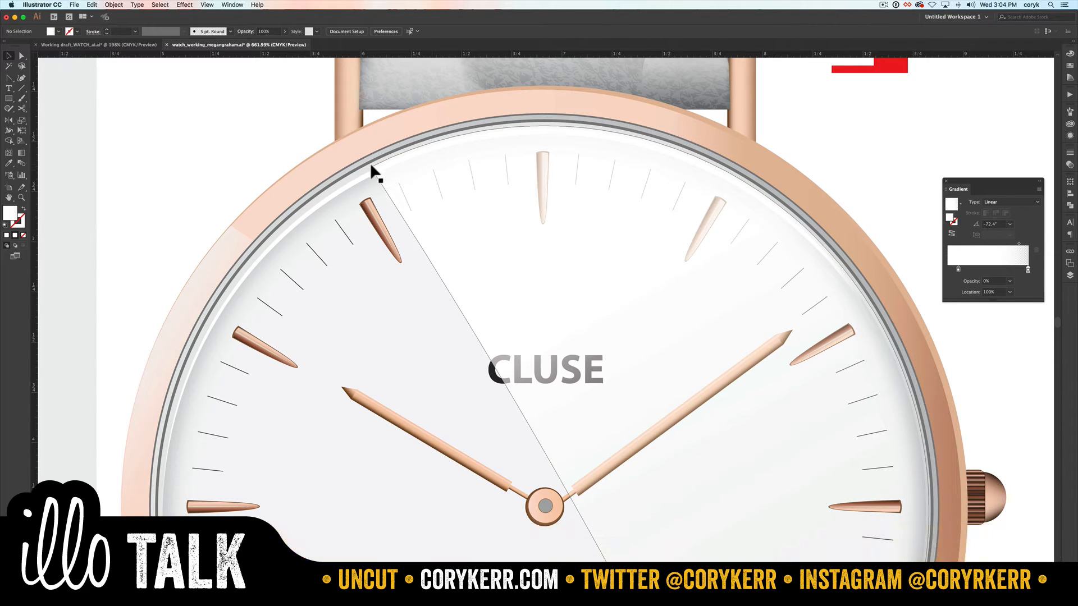
pyautogui.click(359, 172)
pyautogui.press('shift+super+bracketright')
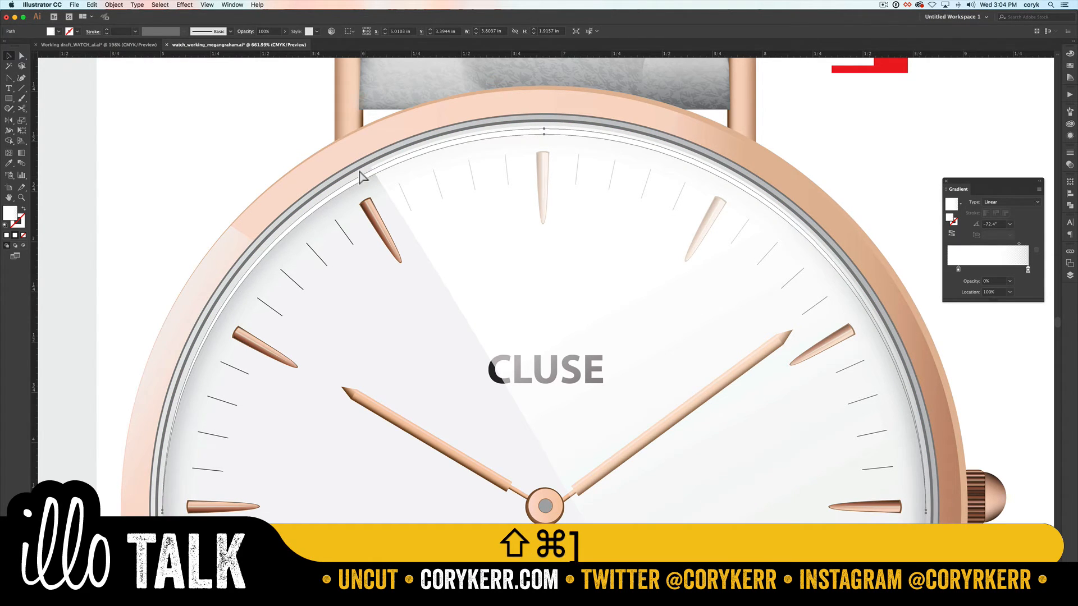
pyautogui.press('Up')
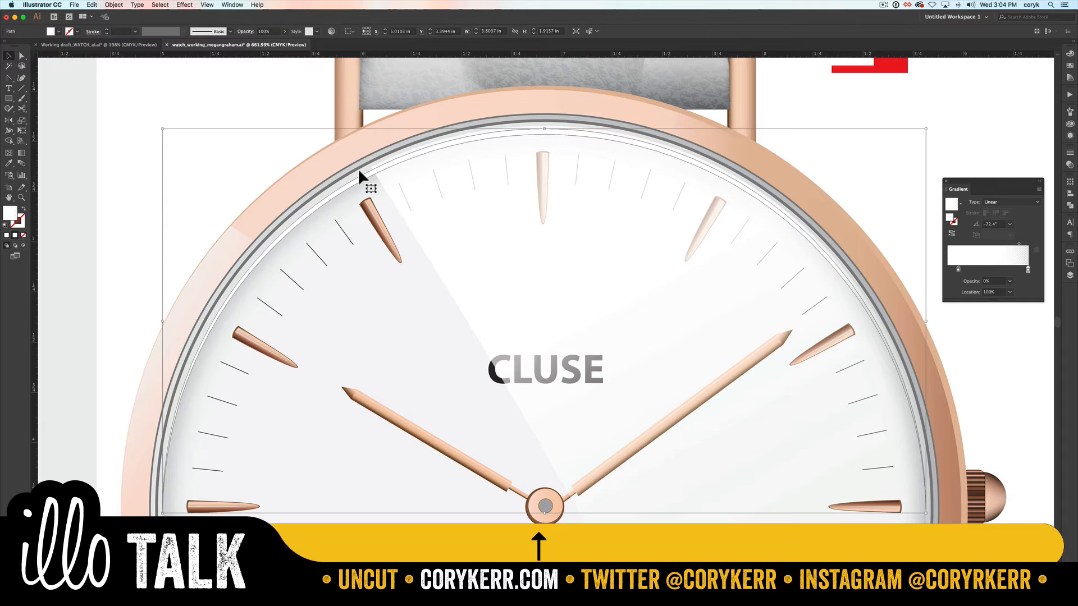
pyautogui.click(979, 336)
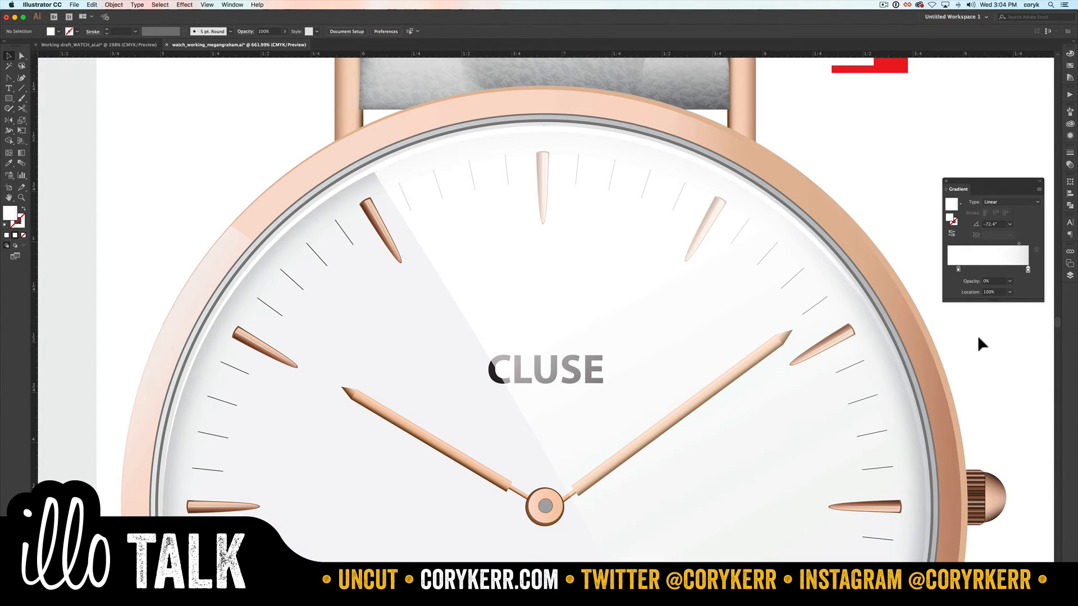
# Step: Identify the two unnamed paths in the glass layer and rename them "glare" for the diagonal reflection and "sliver" for the crescent
pyautogui.click(1070, 275)
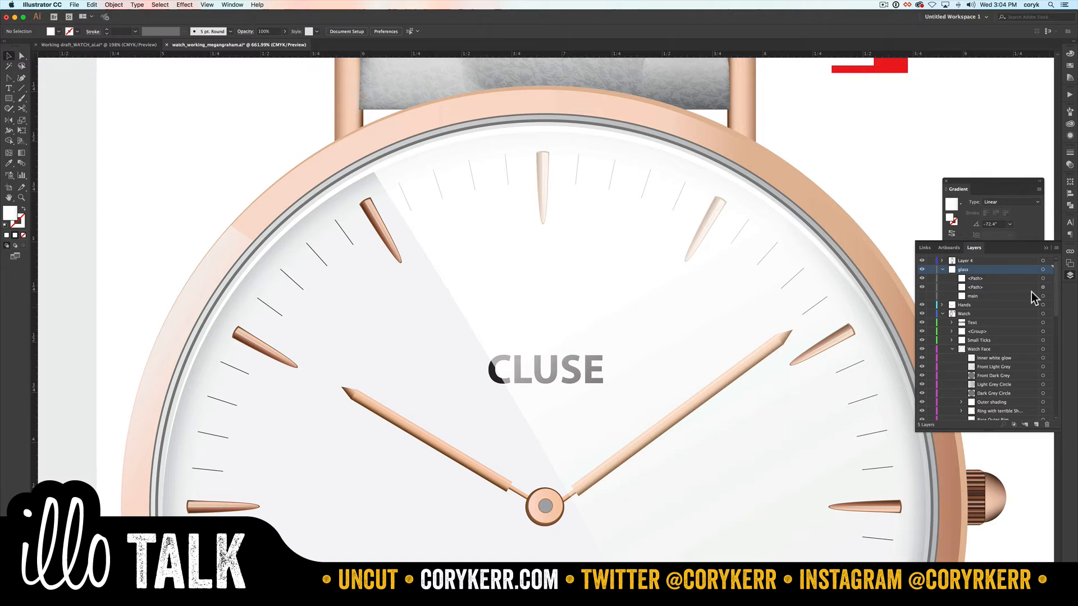
pyautogui.click(921, 285)
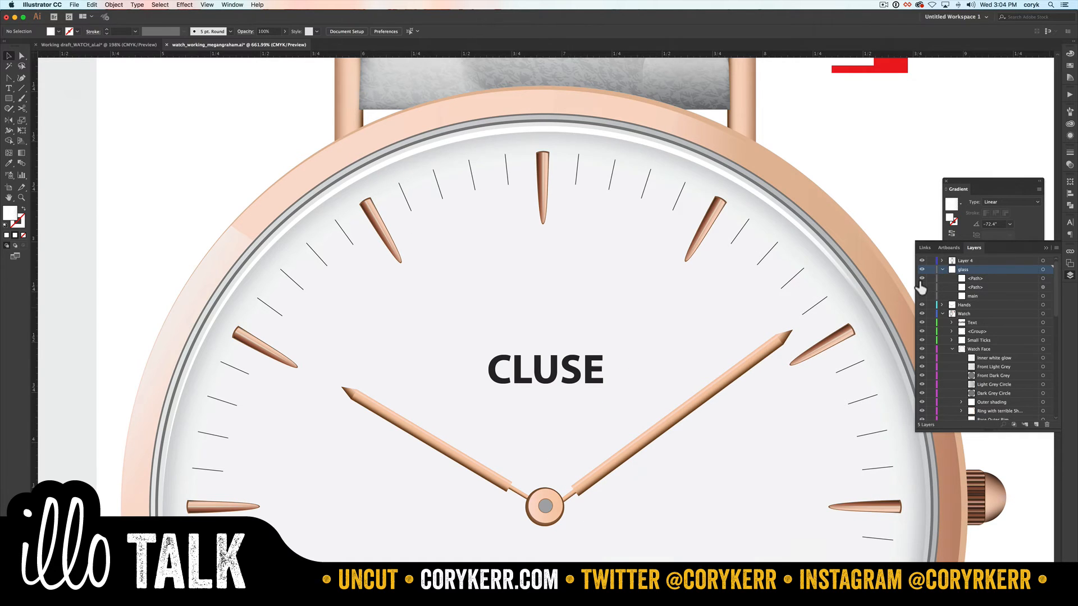
pyautogui.click(921, 287)
pyautogui.doubleClick(975, 286)
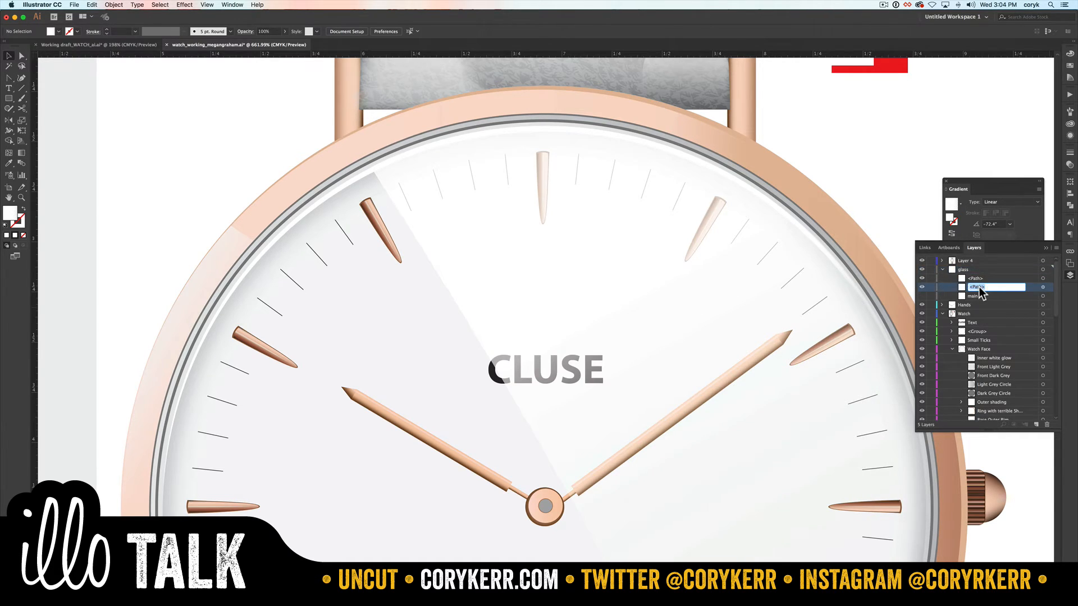
pyautogui.write('glare')
pyautogui.press('Return')
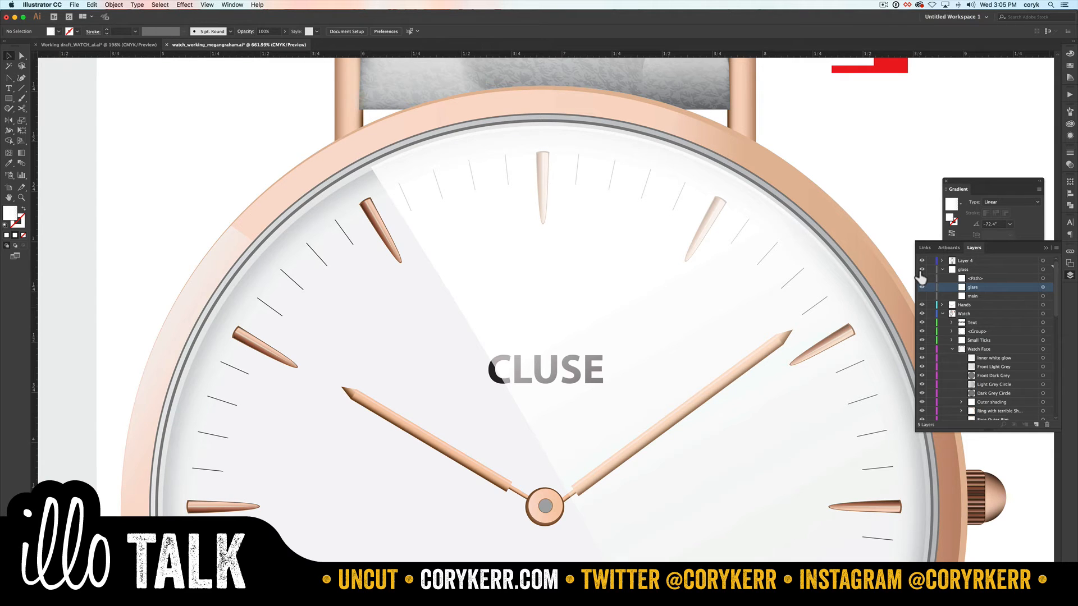
pyautogui.doubleClick(977, 279)
pyautogui.write('sliver')
pyautogui.press('Return')
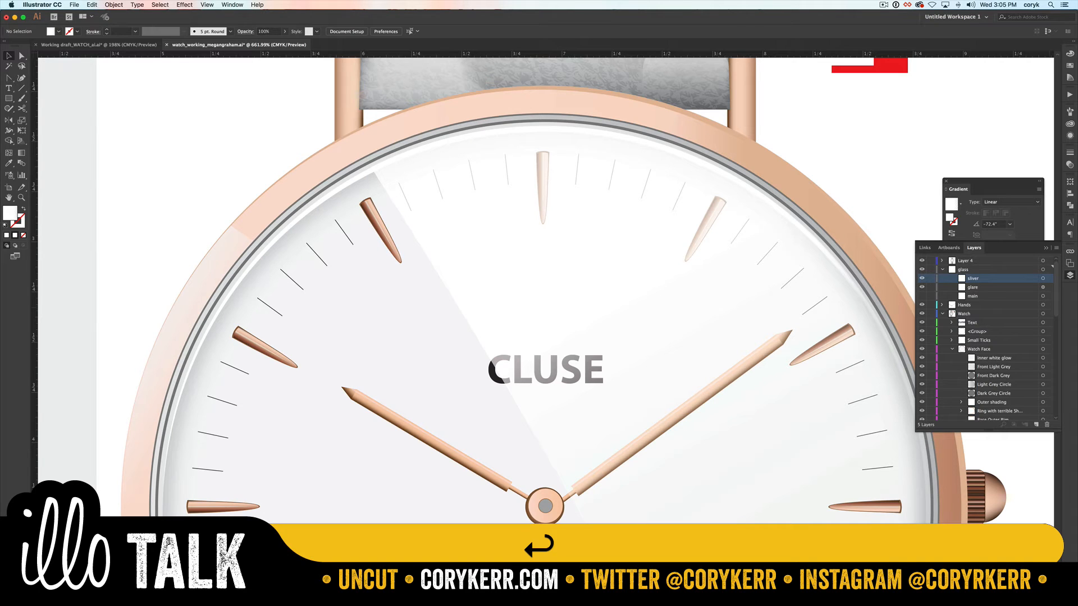
# Step: Lower the crescent sliver's opacity to about 70%
pyautogui.click(1070, 165)
pyautogui.click(1053, 162)
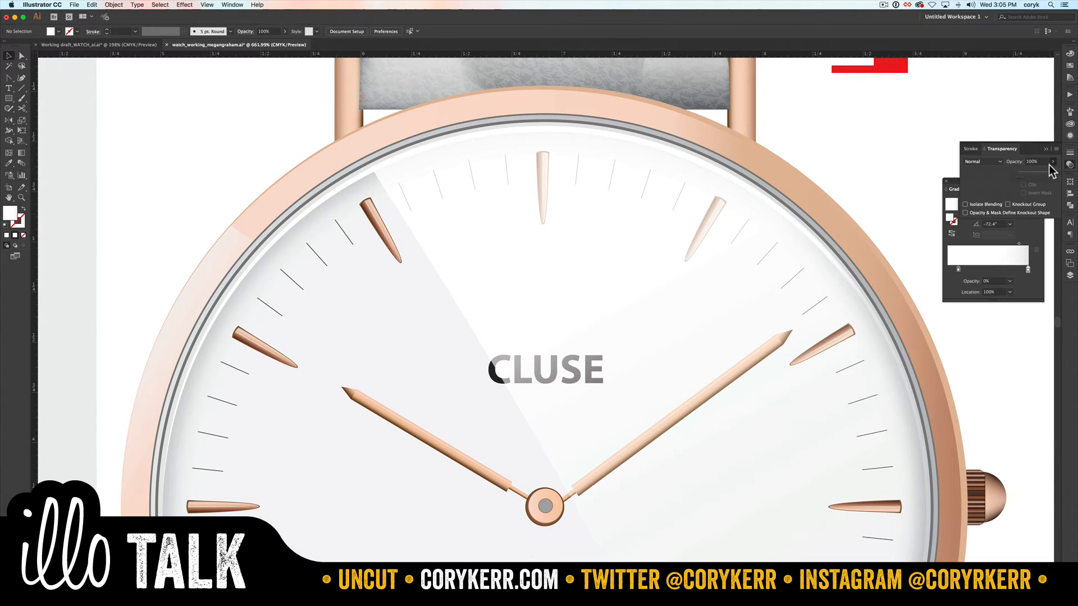
pyautogui.moveTo(1052, 172); pyautogui.dragTo(1033, 178)
pyautogui.click(597, 122)
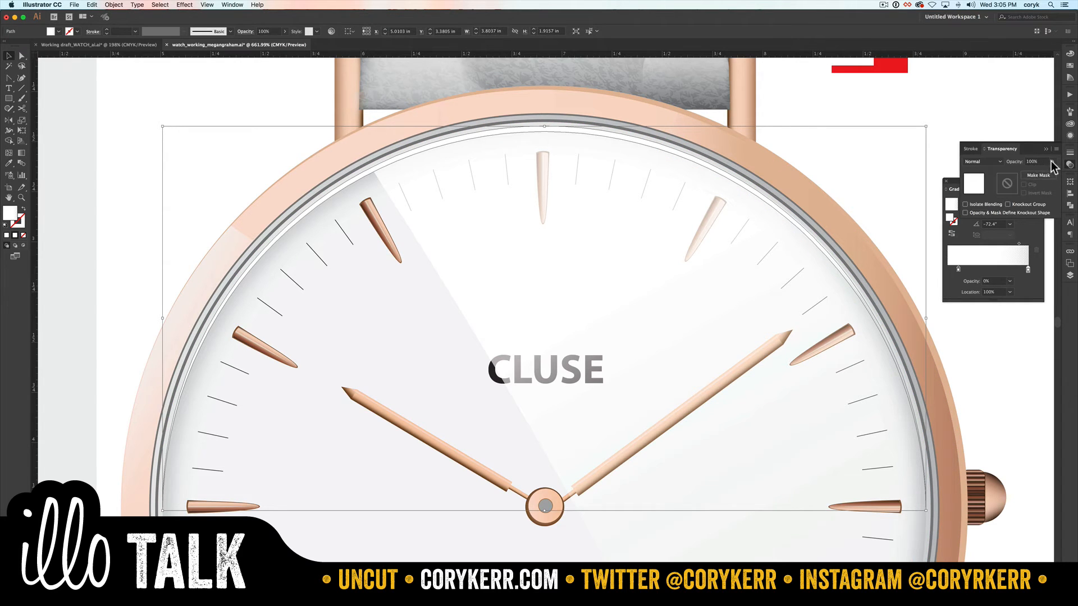
pyautogui.click(1052, 162)
pyautogui.click(885, 131)
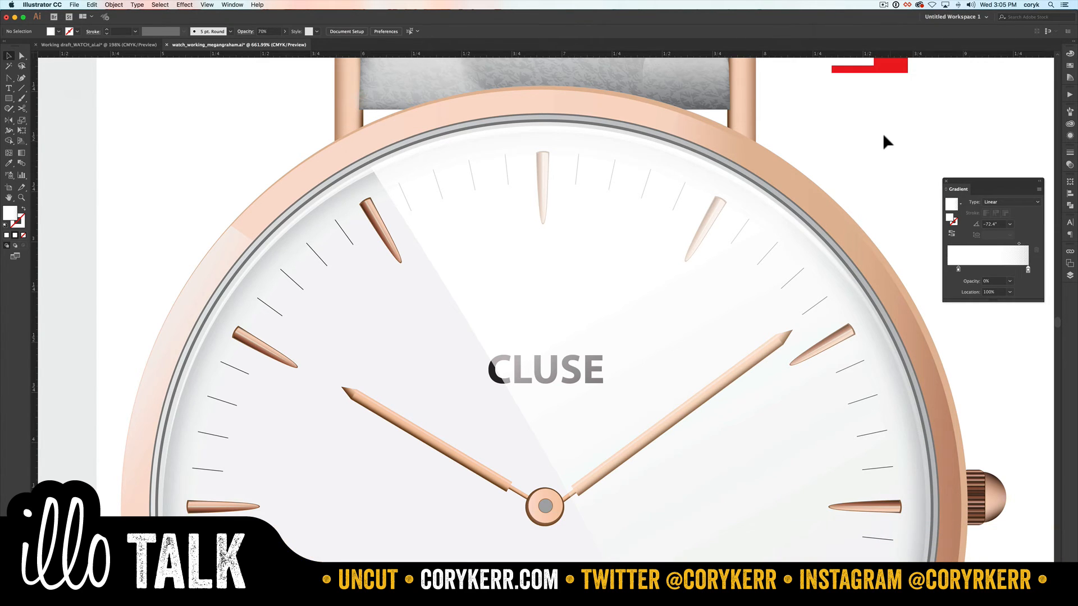
# Step: Examine the illustrated six o'clock marker and an hour marker in the reference photo up close for their shading
pyautogui.press('super+0')
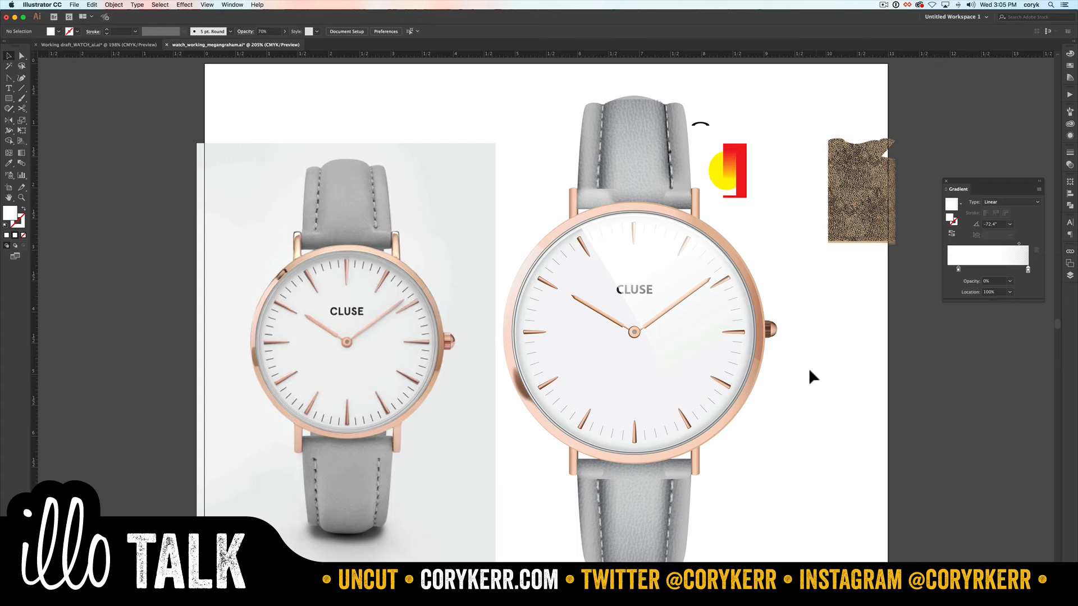
pyautogui.press('z')
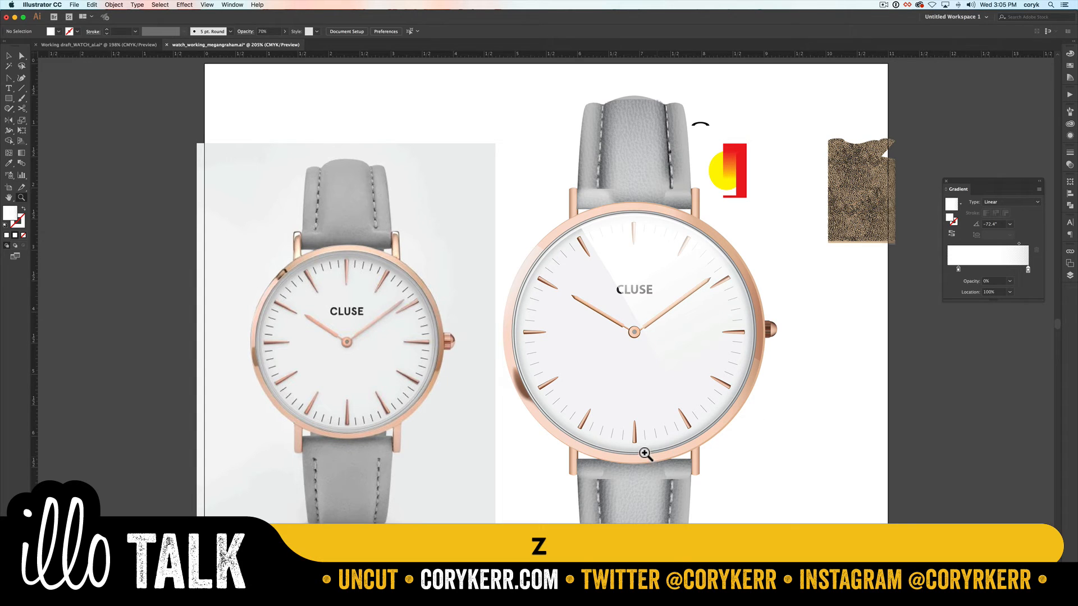
pyautogui.moveTo(647, 452); pyautogui.dragTo(618, 409)
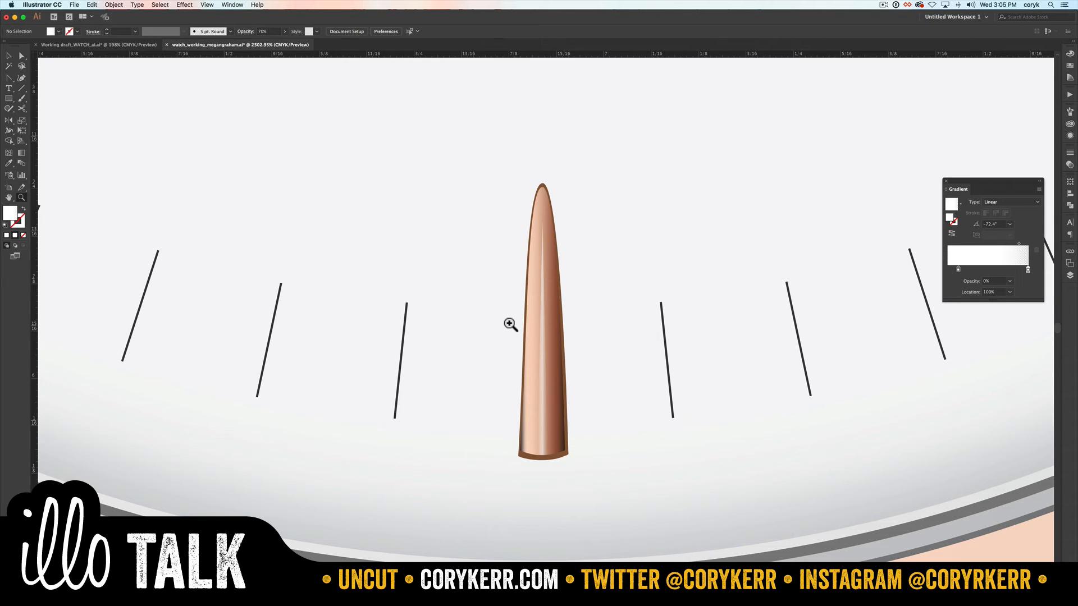
pyautogui.press('super+0')
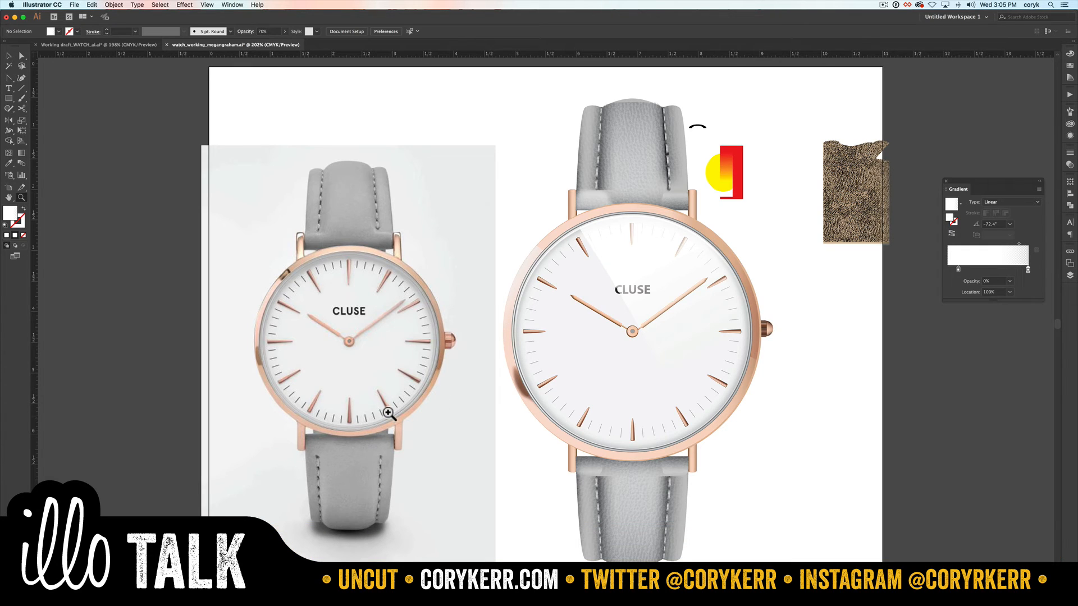
pyautogui.moveTo(393, 416); pyautogui.dragTo(369, 380)
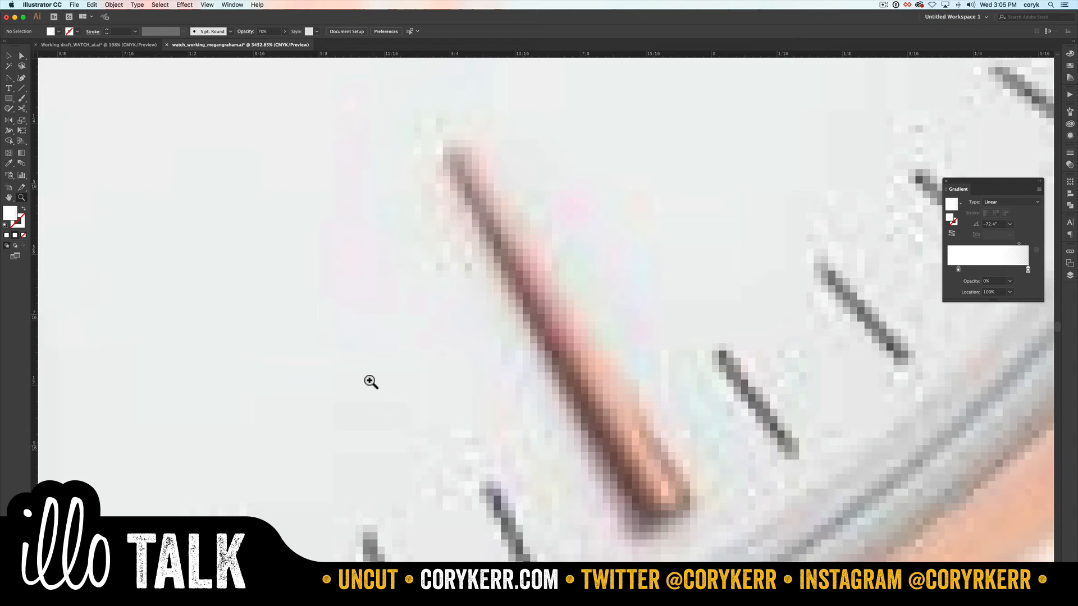
pyautogui.press('super+0')
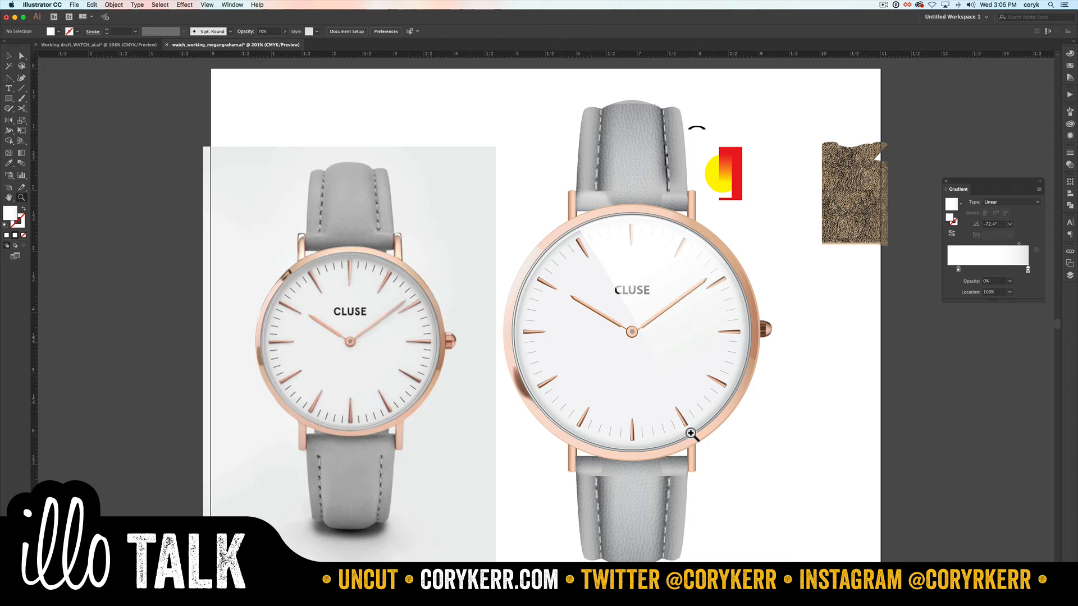
# Step: Draw a straight diagonal line from above the watch down to its upper-left rim, with a black stroke and no fill
pyautogui.press('p')
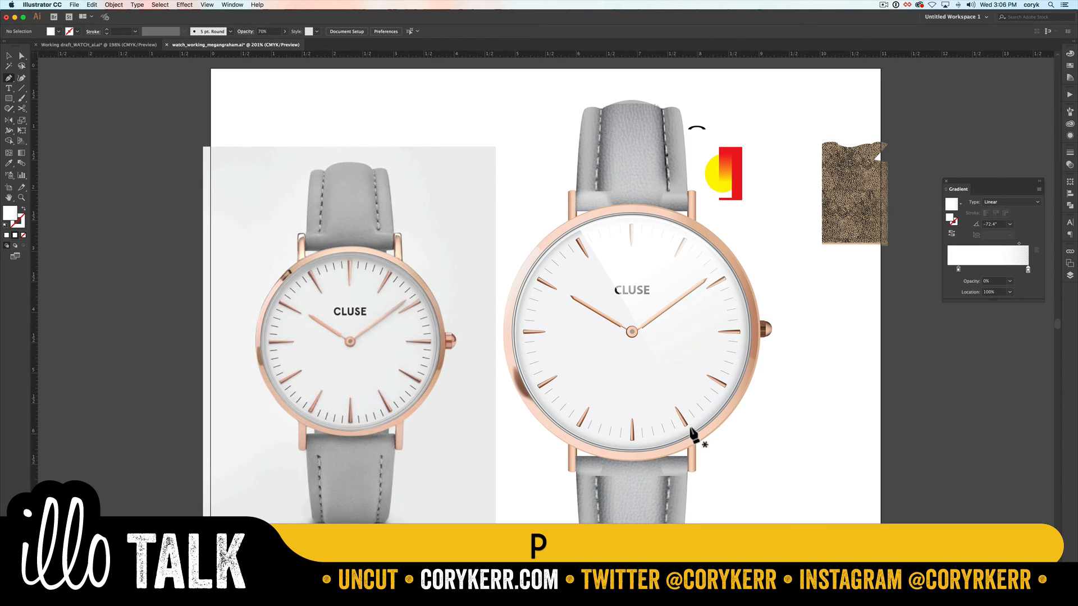
pyautogui.click(526, 91)
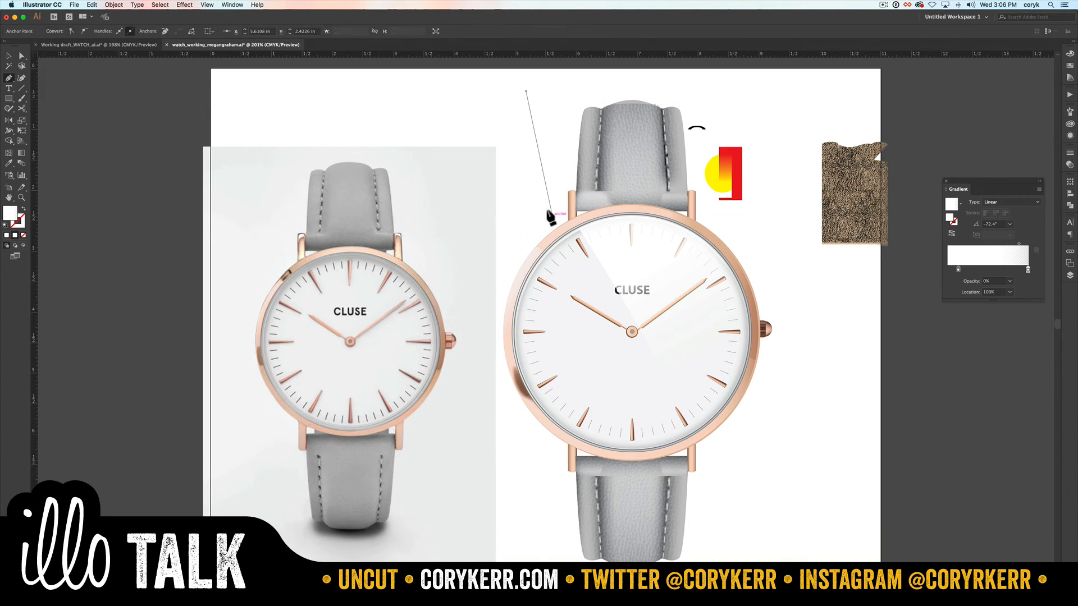
pyautogui.hotkey('shift', 'd')
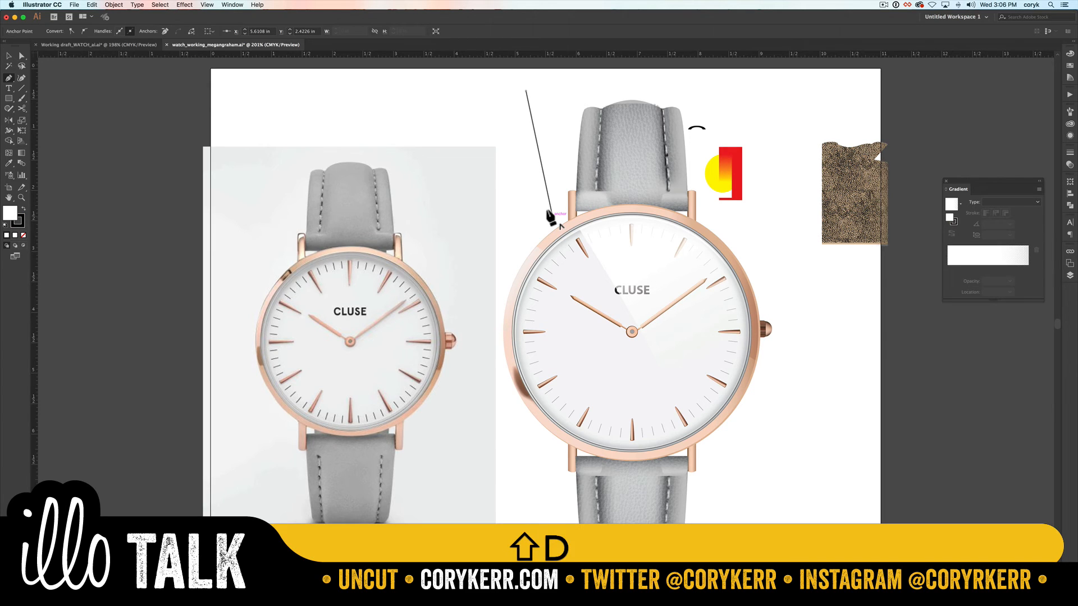
pyautogui.press('/')
pyautogui.click(551, 215)
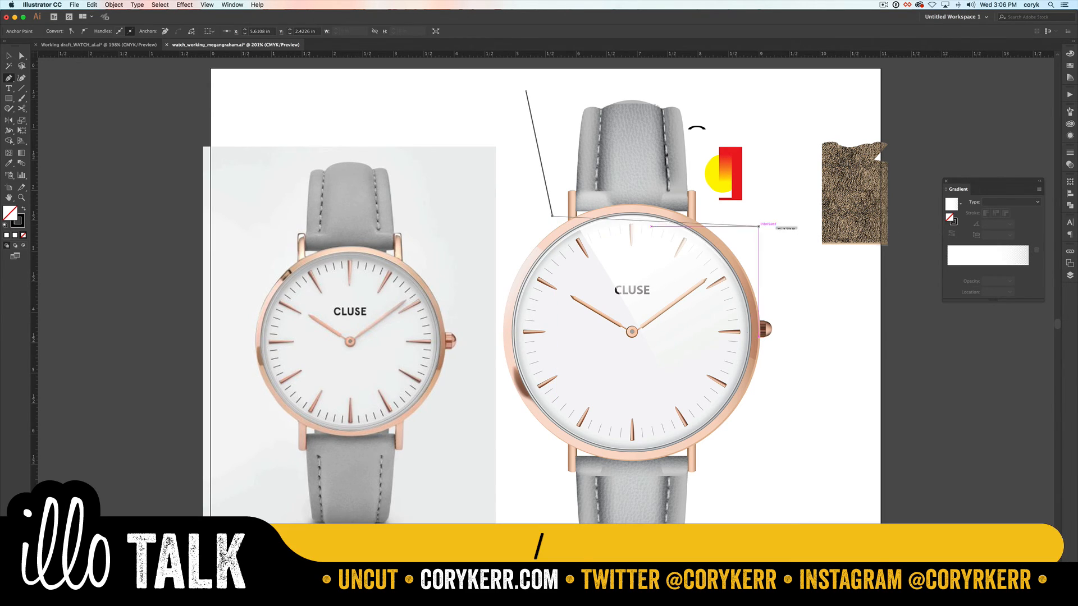
# Step: Add the Arrow 1 arrowhead to the end of the diagonal line at the watch rim and deselect it
pyautogui.click(1069, 154)
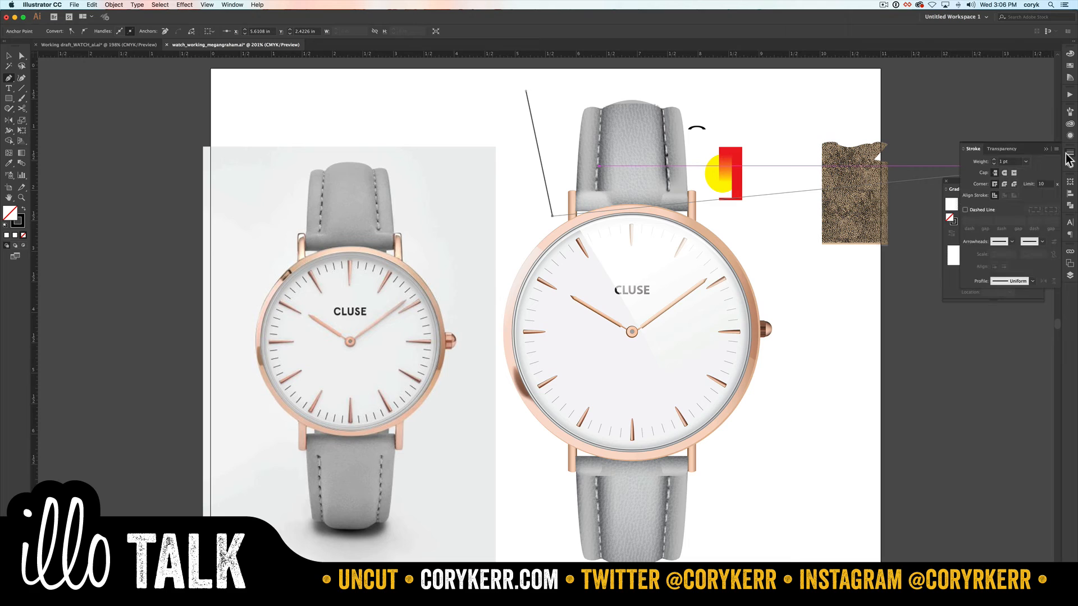
pyautogui.click(1040, 242)
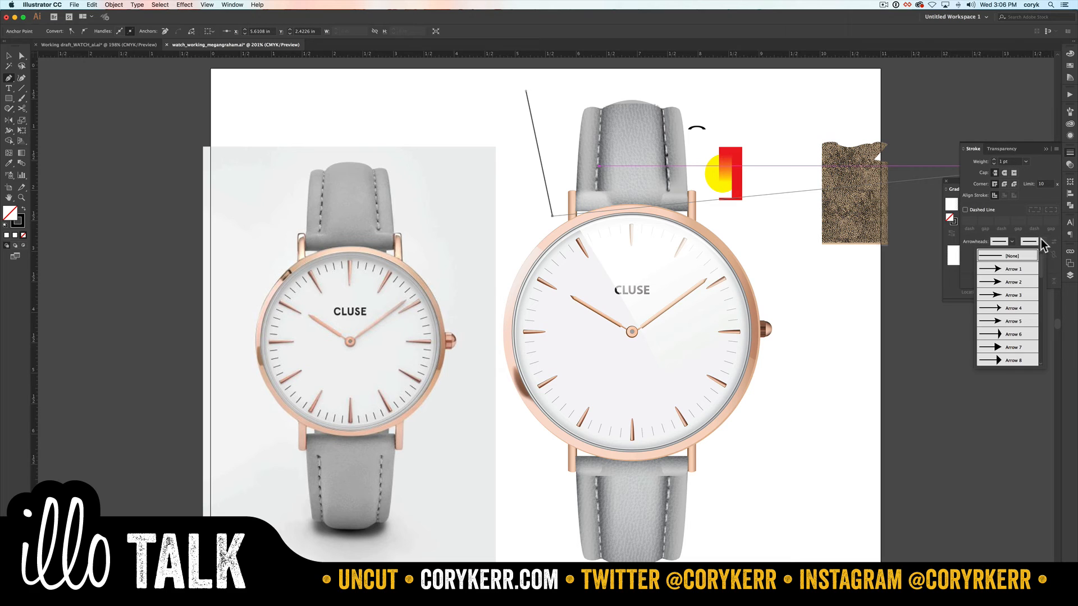
pyautogui.click(1014, 270)
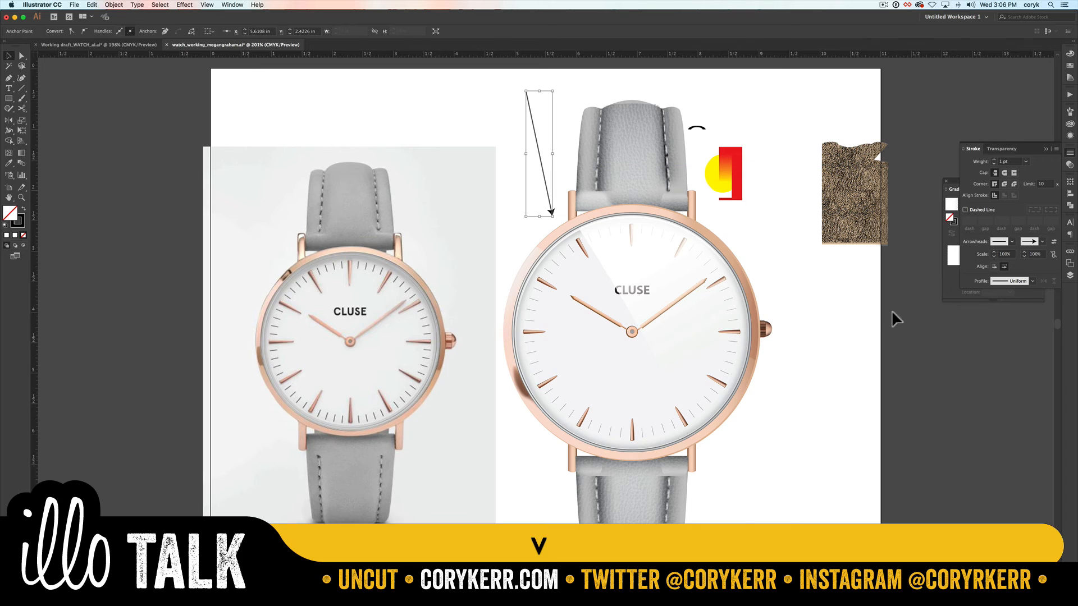
pyautogui.click(842, 347)
pyautogui.click(836, 352)
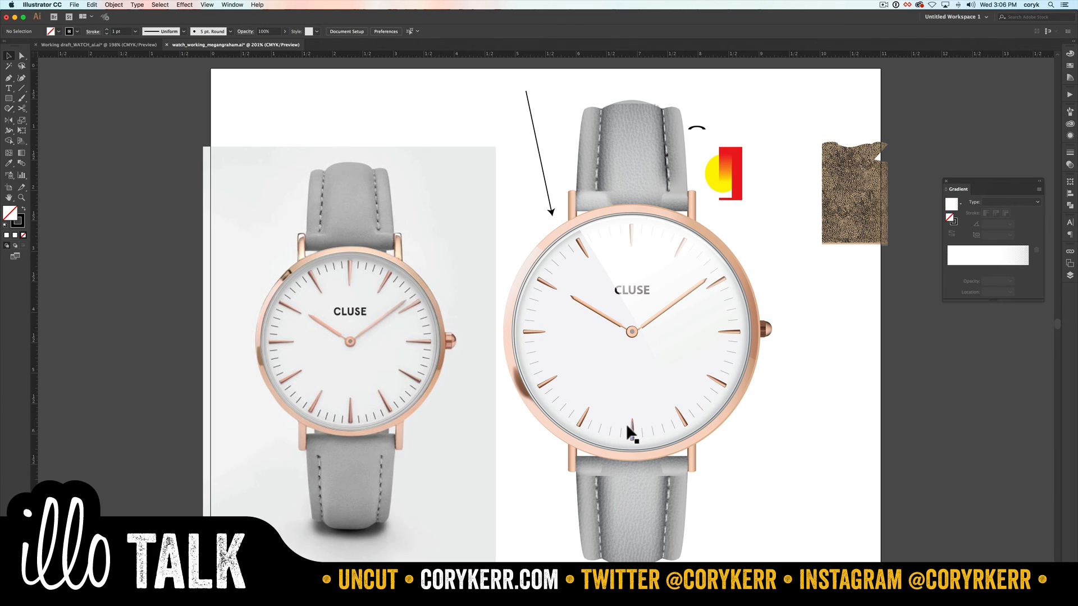
# Step: Move the reference photo over the illustrated watch and send it to the back of its layer
pyautogui.click(420, 419)
pyautogui.moveTo(412, 418); pyautogui.dragTo(735, 425)
pyautogui.press('shift+super+bracketleft')
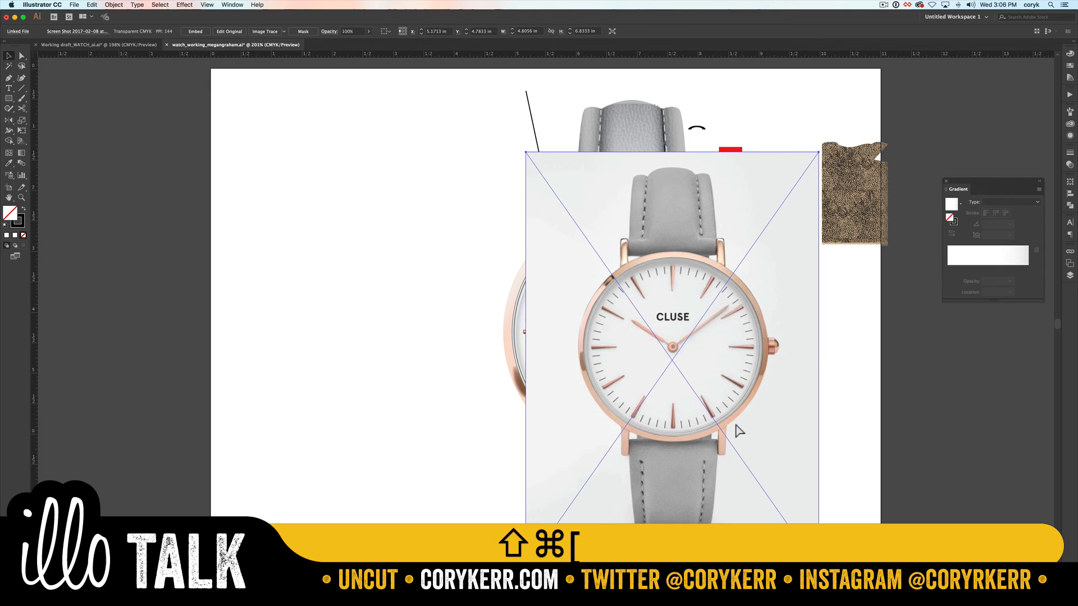
# Step: Make the bottom layer current and send the reference photo to it, behind the watch artwork
pyautogui.hscroll(1, 738, 429)
pyautogui.click(1070, 276)
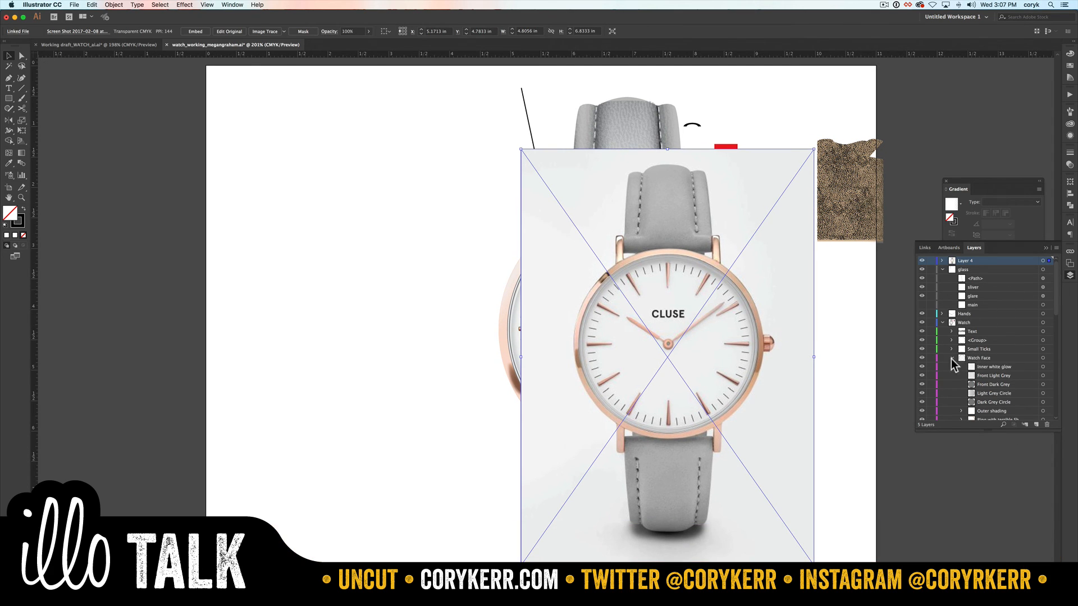
pyautogui.click(940, 322)
pyautogui.click(971, 332)
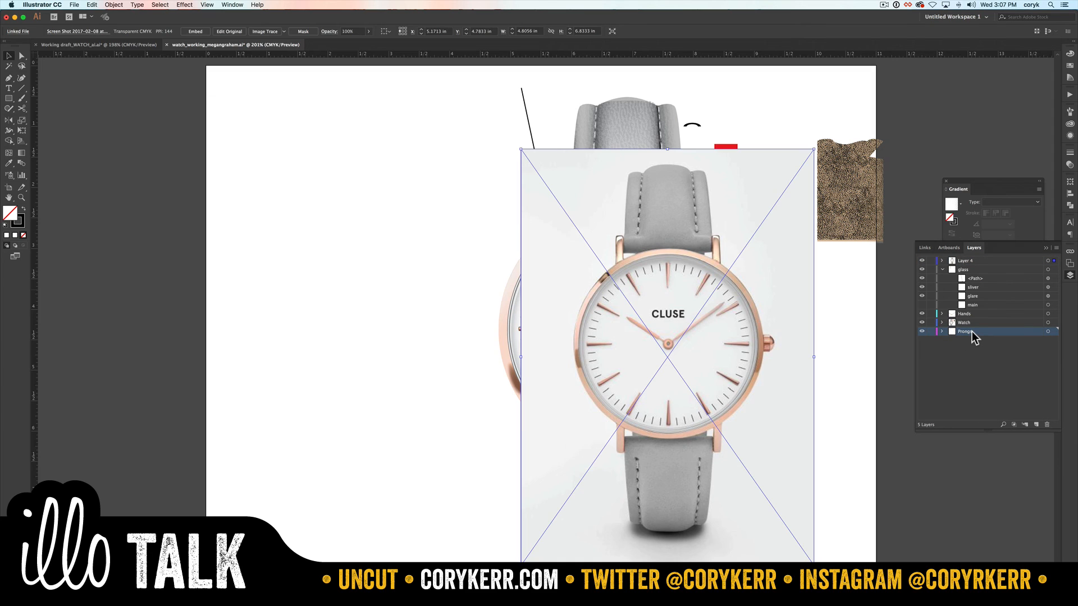
pyautogui.rightClick(773, 335)
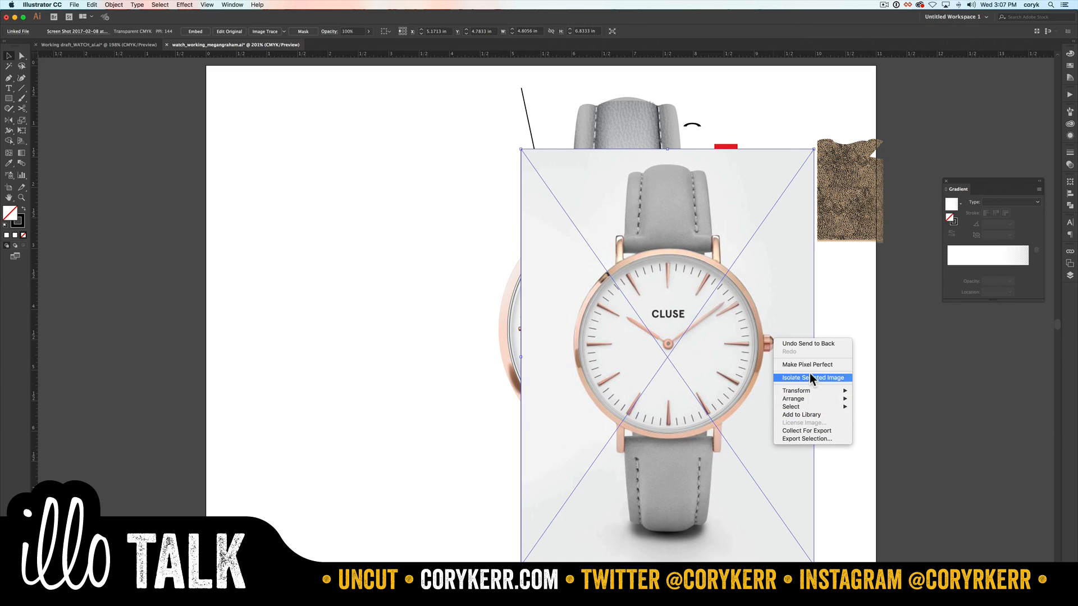
pyautogui.moveTo(808, 399)
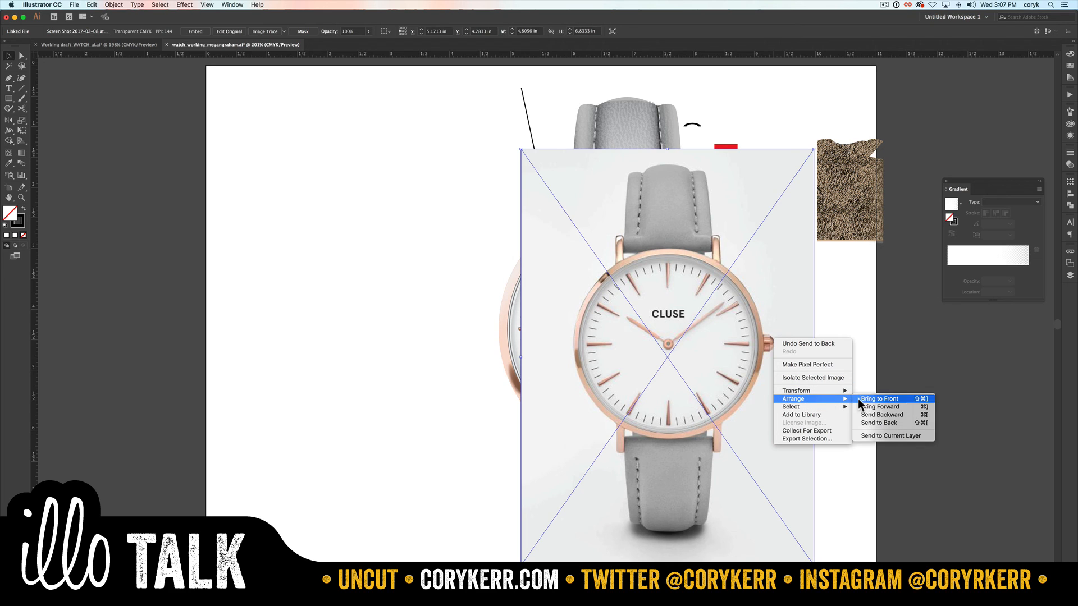
pyautogui.click(879, 436)
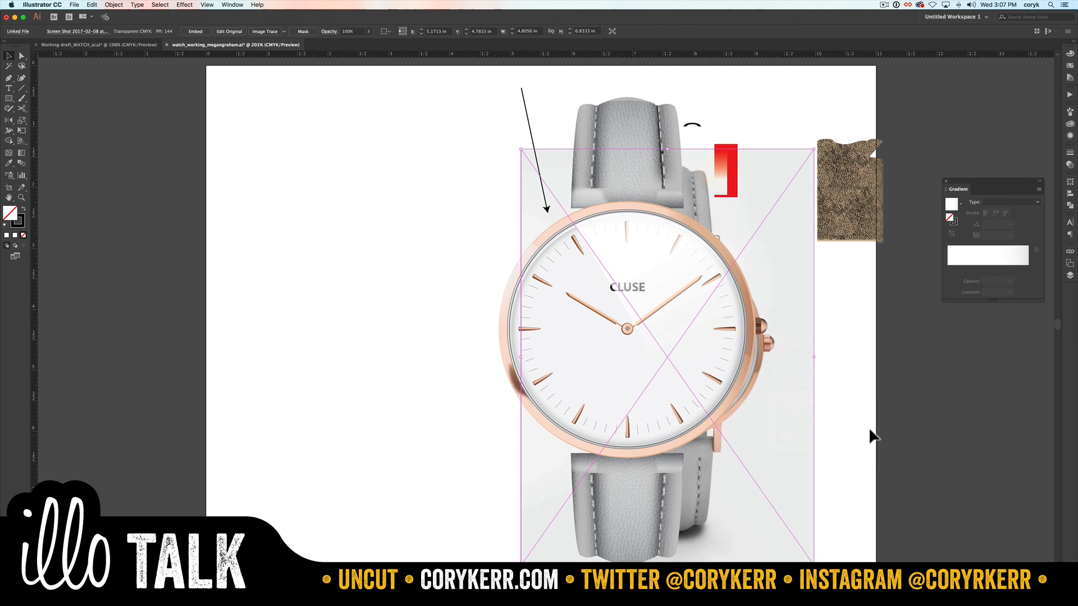
# Step: Compare the illustrated crown with the crown in the reference photo up close
pyautogui.press('z')
pyautogui.moveTo(786, 306); pyautogui.dragTo(729, 365)
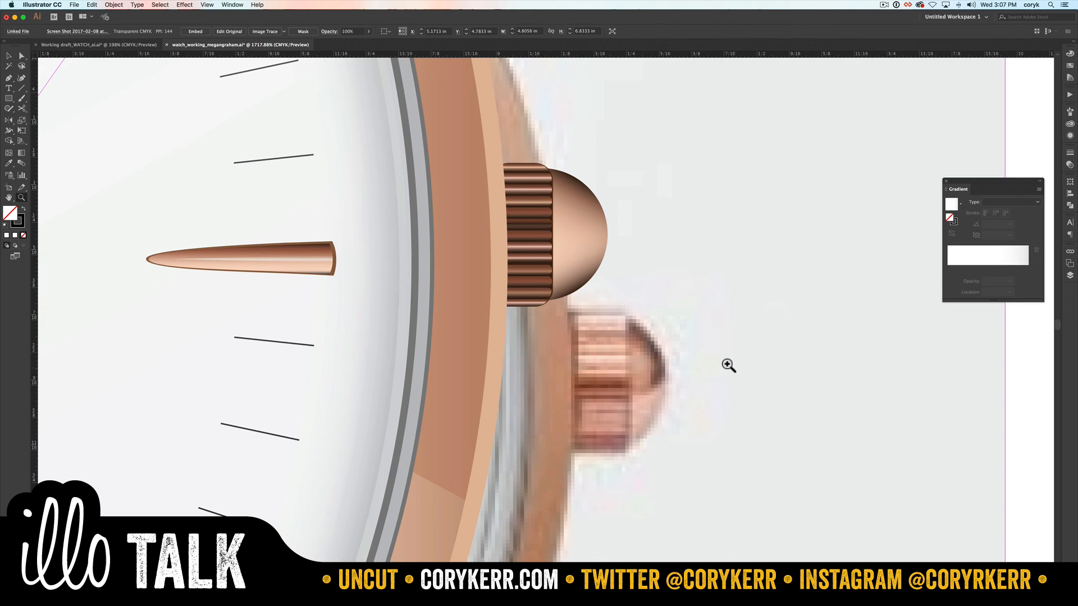